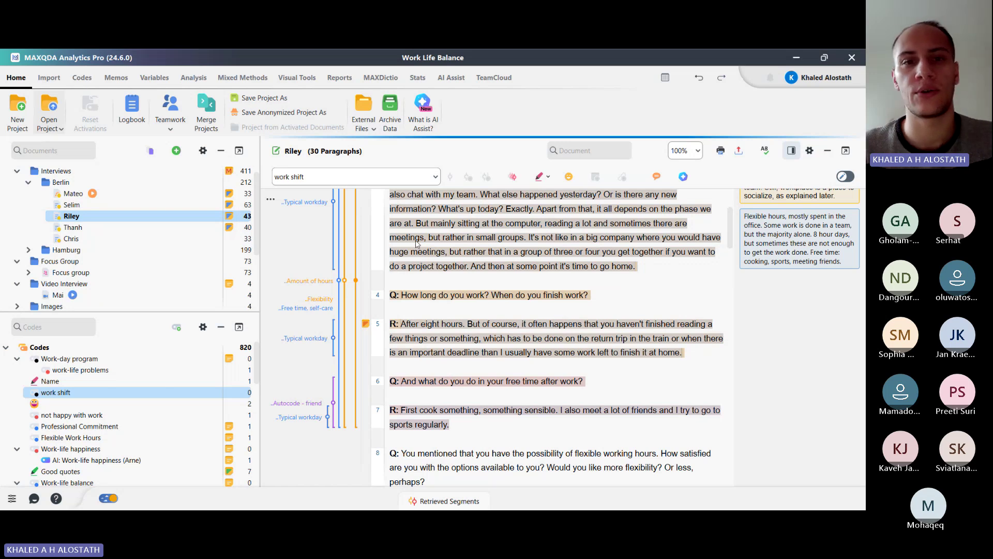
Highlight the interview passage that belongs to the summary about flexible hours and office work
{"action": "left_click", "coordinate": [357, 227]}
{"action": "left_click", "coordinate": [784, 253]}
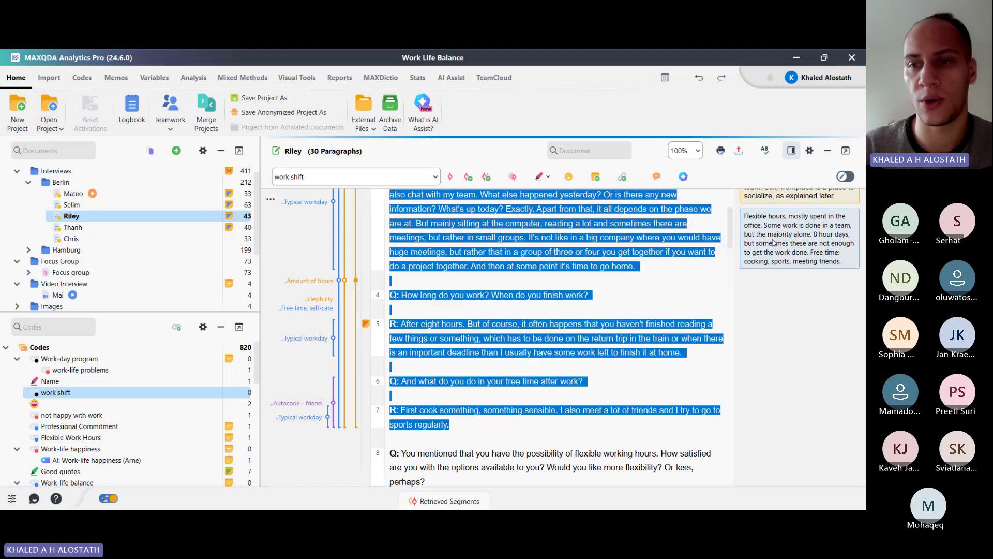
{"action": "left_click", "coordinate": [702, 248]}
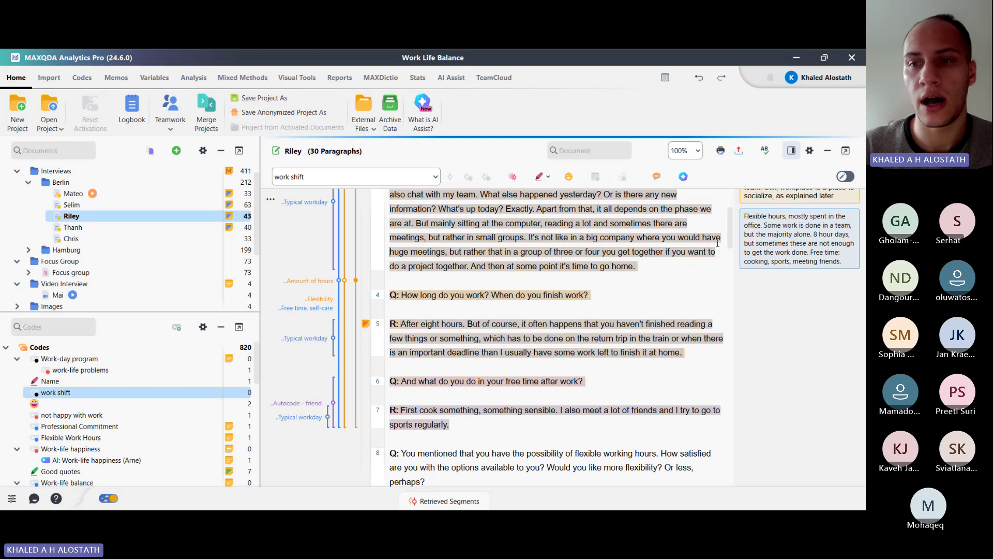
{"action": "left_click", "coordinate": [718, 243]}
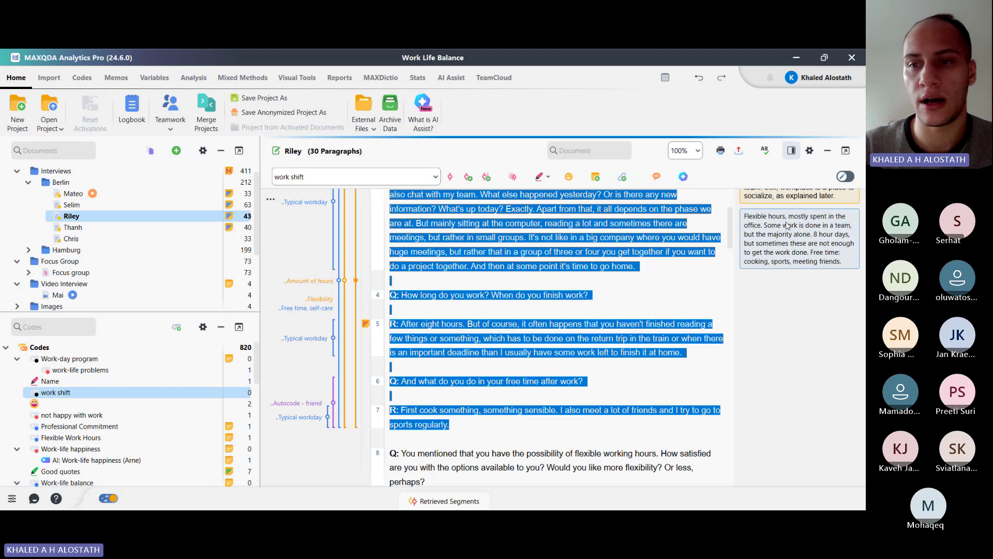
{"action": "left_click", "coordinate": [521, 243]}
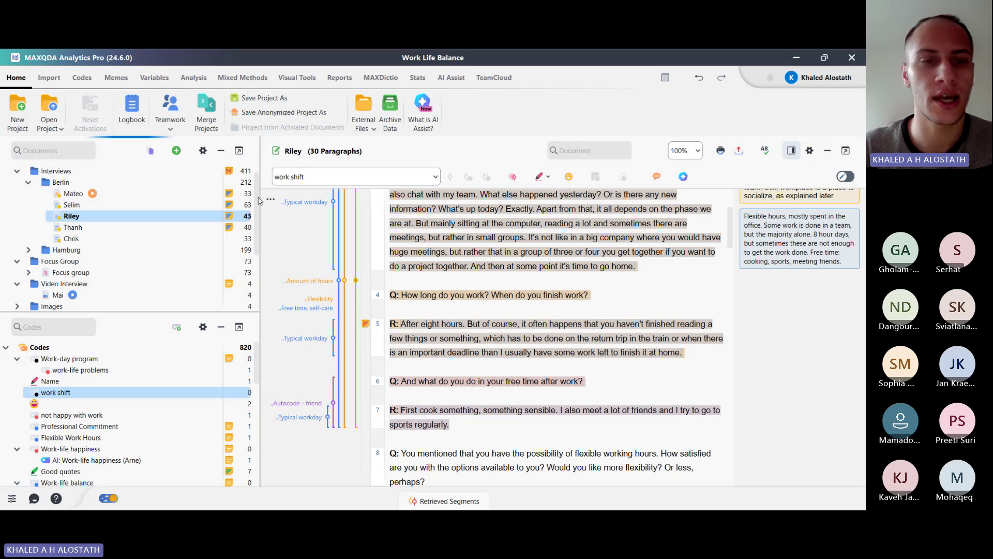
Expand the Survey document group and the SURVEY OPEN-ENDED QUESTIONS code to list their contents
{"action": "scroll", "coordinate": [260, 201], "scroll_direction": "down", "scroll_amount": 2}
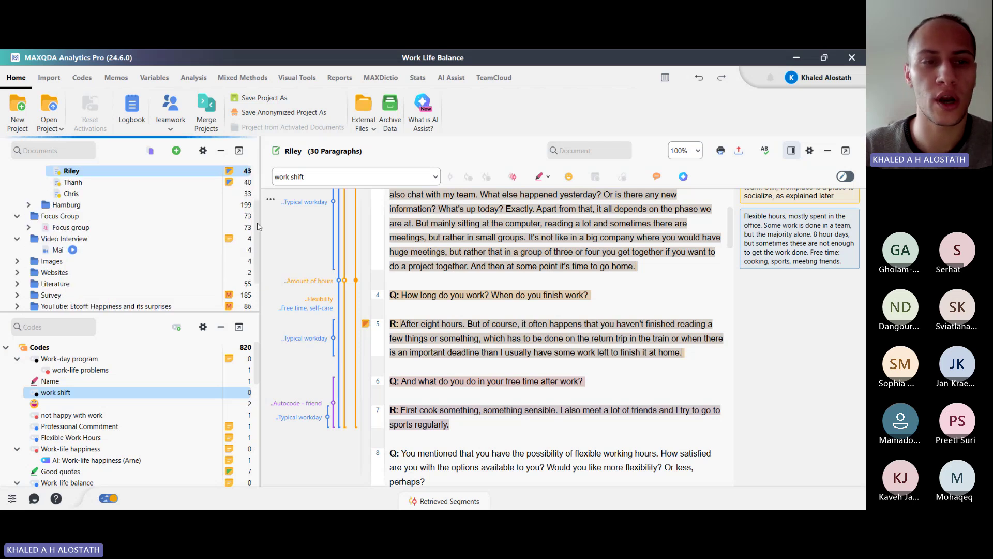
{"action": "scroll", "coordinate": [258, 227], "scroll_direction": "down", "scroll_amount": 1}
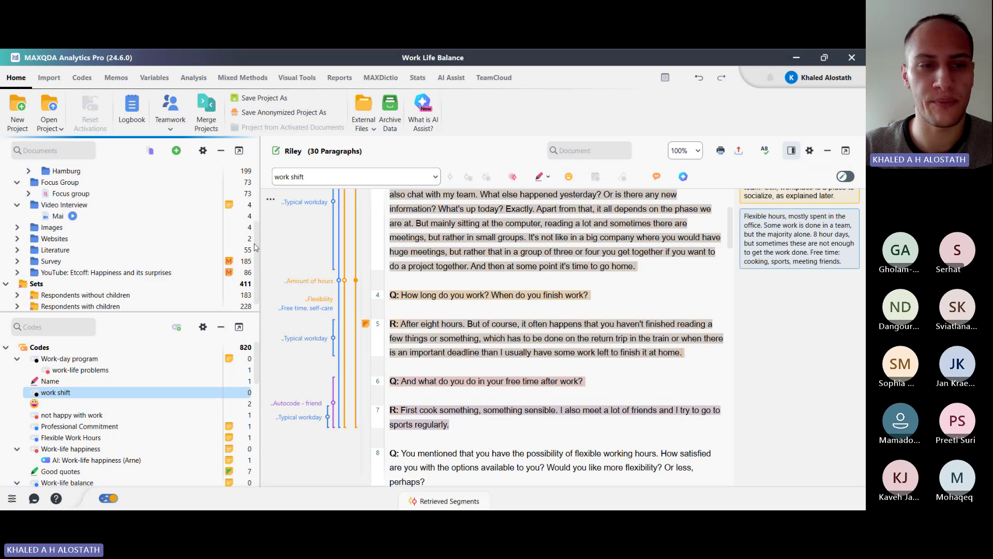
{"action": "left_click", "coordinate": [17, 262]}
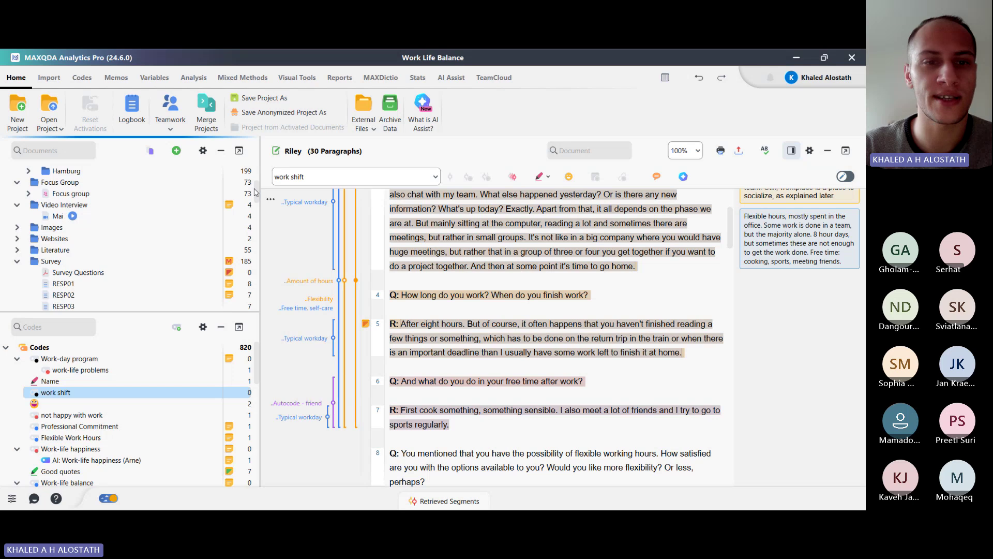
{"action": "left_click_drag", "start_coordinate": [255, 192], "coordinate": [255, 206]}
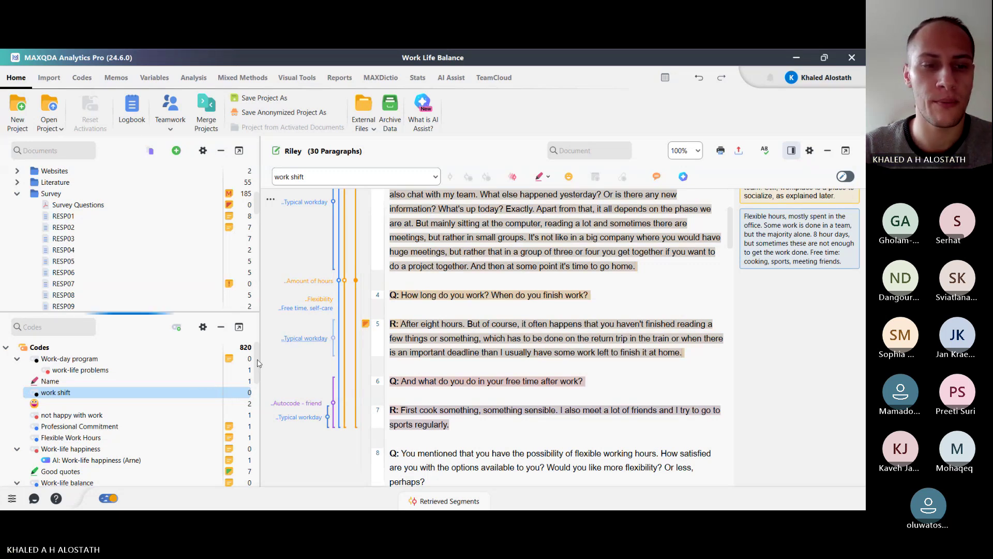
{"action": "left_click_drag", "start_coordinate": [258, 363], "coordinate": [253, 455]}
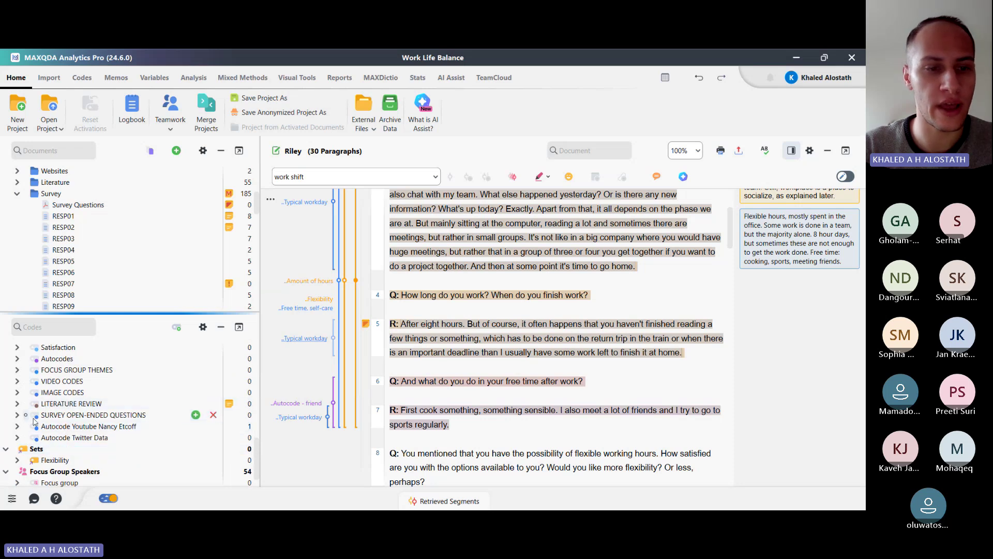
{"action": "left_click", "coordinate": [18, 415]}
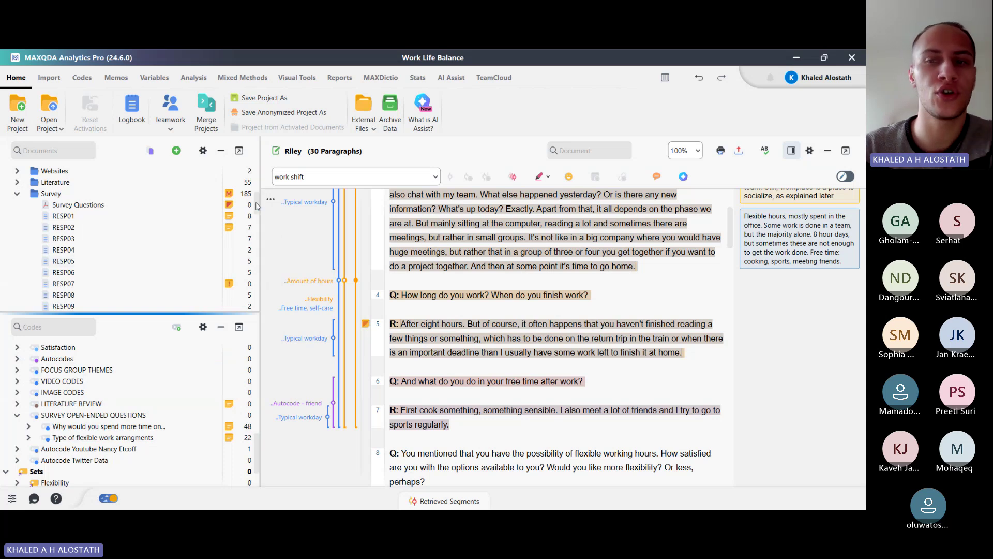
Open the survey responses RESP44 and RESP39 to read their coded answers
{"action": "left_click_drag", "start_coordinate": [257, 206], "coordinate": [255, 285]}
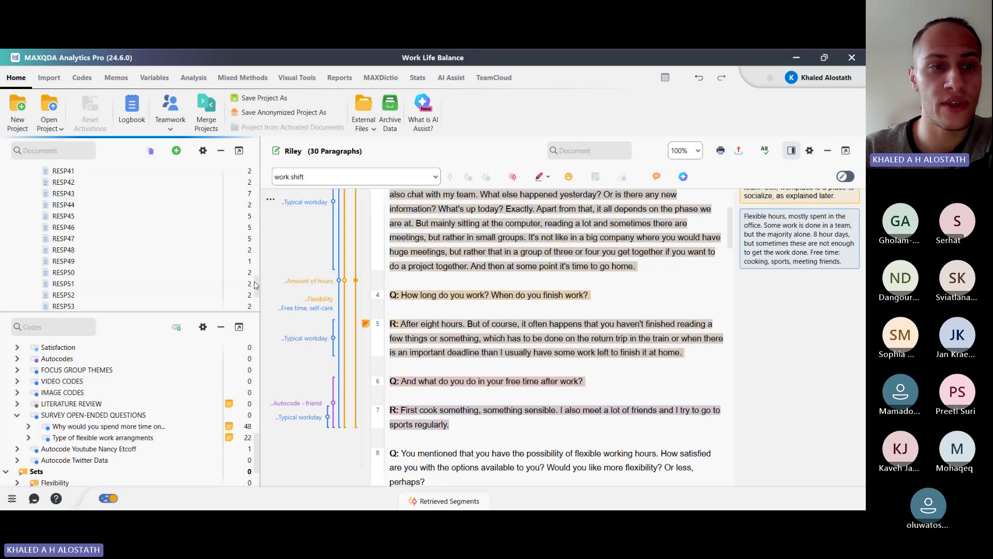
{"action": "left_click", "coordinate": [71, 206]}
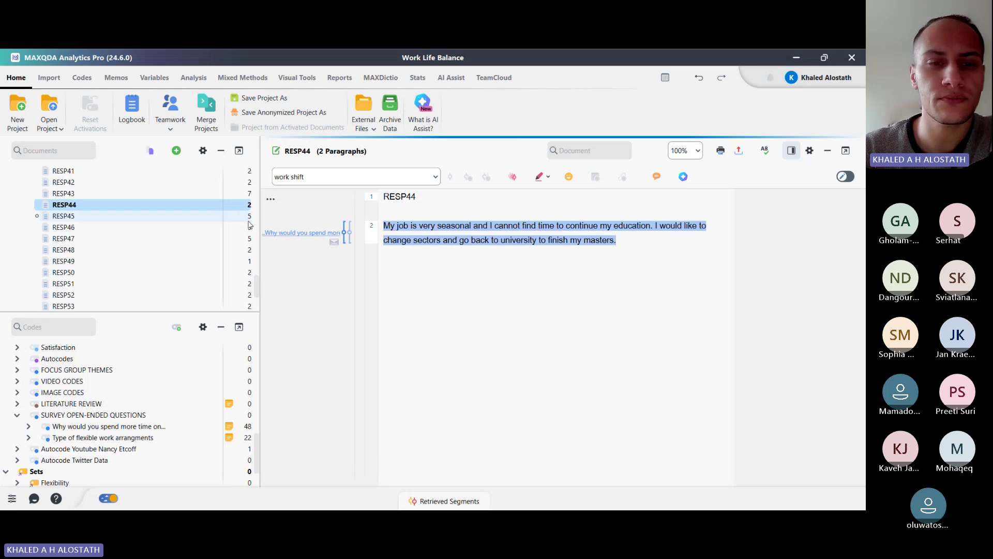
{"action": "left_click_drag", "start_coordinate": [257, 281], "coordinate": [256, 274]}
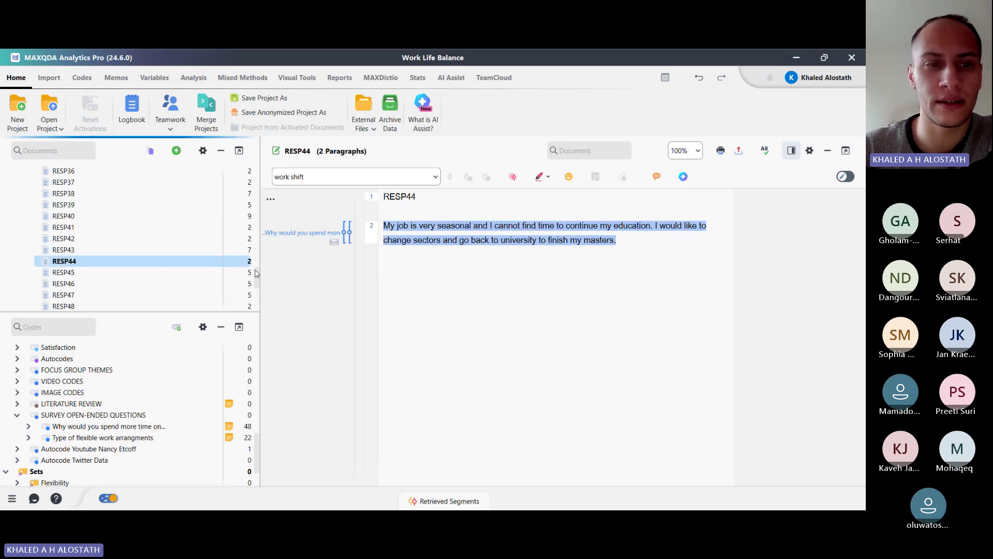
{"action": "double_click", "coordinate": [73, 205]}
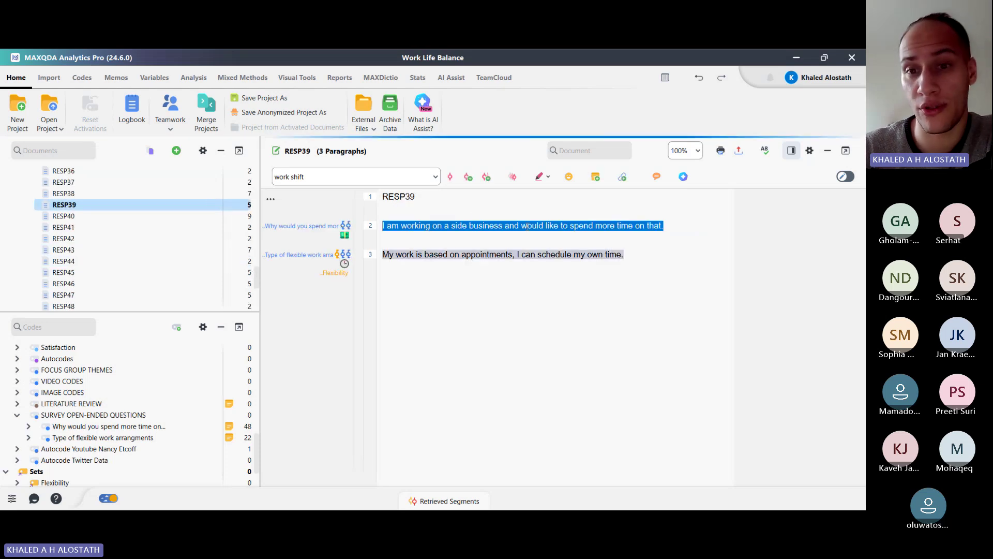
{"action": "left_click", "coordinate": [527, 224]}
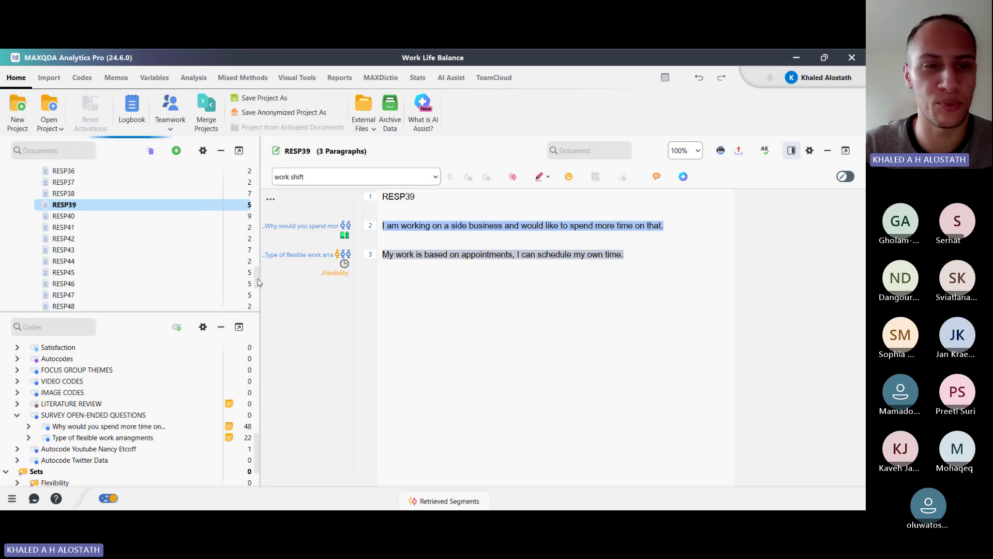
Open the survey responses RESP31 and RESP29 to compare their content
{"action": "scroll", "coordinate": [256, 269], "scroll_direction": "up", "scroll_amount": 3}
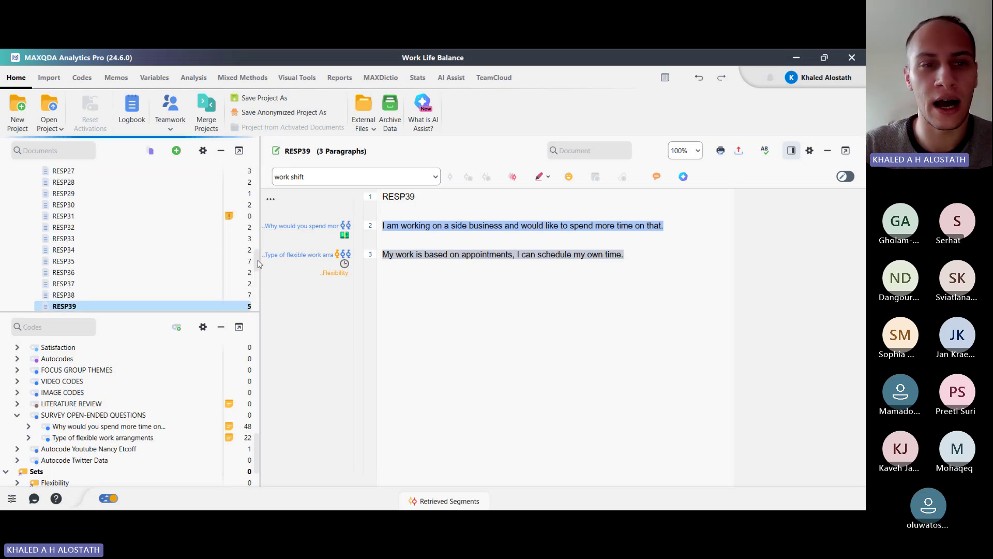
{"action": "left_click", "coordinate": [68, 217]}
{"action": "double_click", "coordinate": [68, 217]}
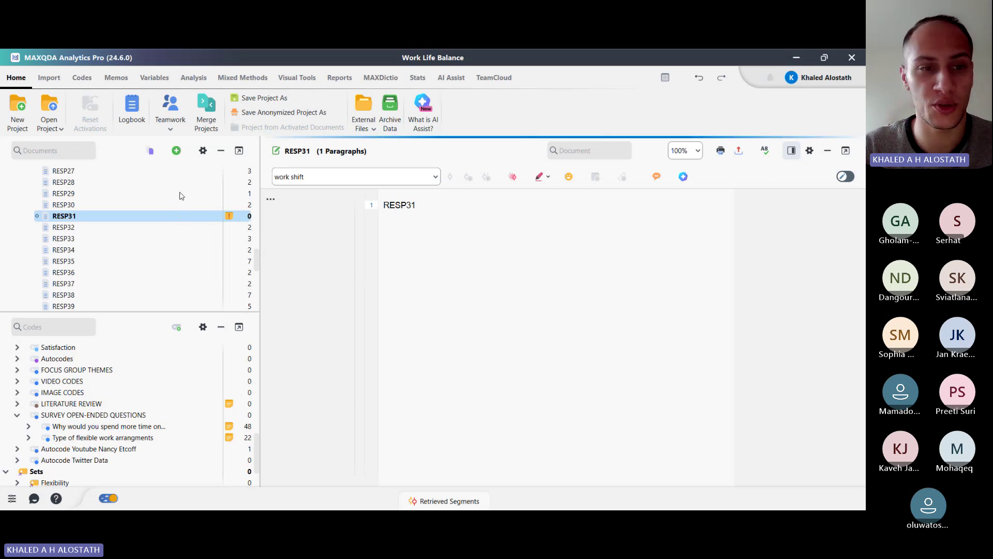
{"action": "double_click", "coordinate": [76, 193]}
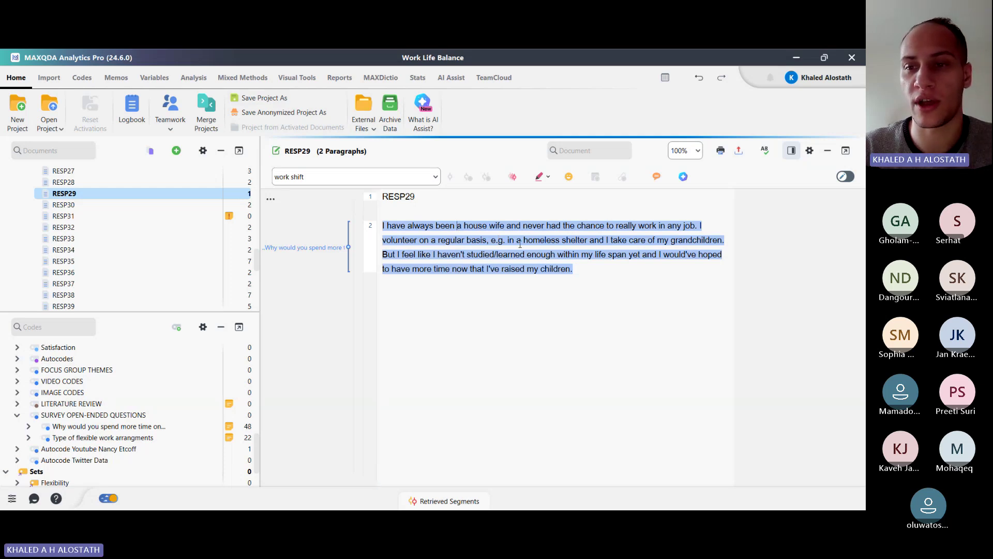
{"action": "left_click", "coordinate": [49, 77]}
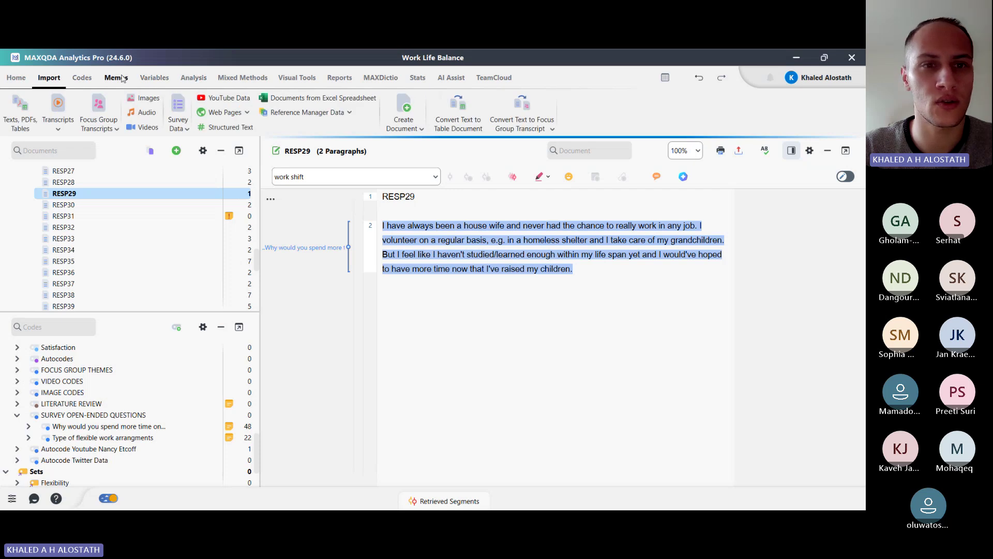
{"action": "left_click", "coordinate": [396, 78]}
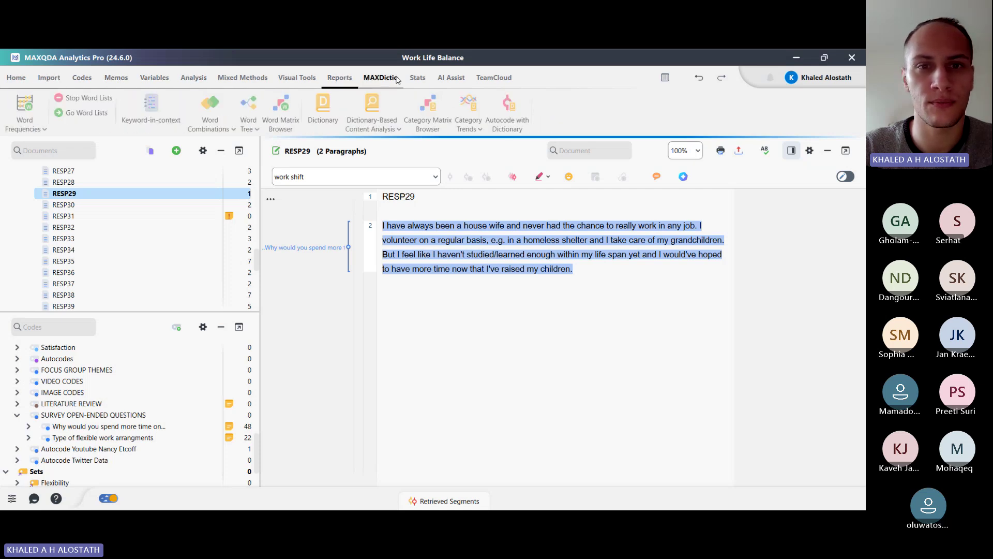
{"action": "left_click", "coordinate": [297, 77]}
{"action": "left_click", "coordinate": [240, 79]}
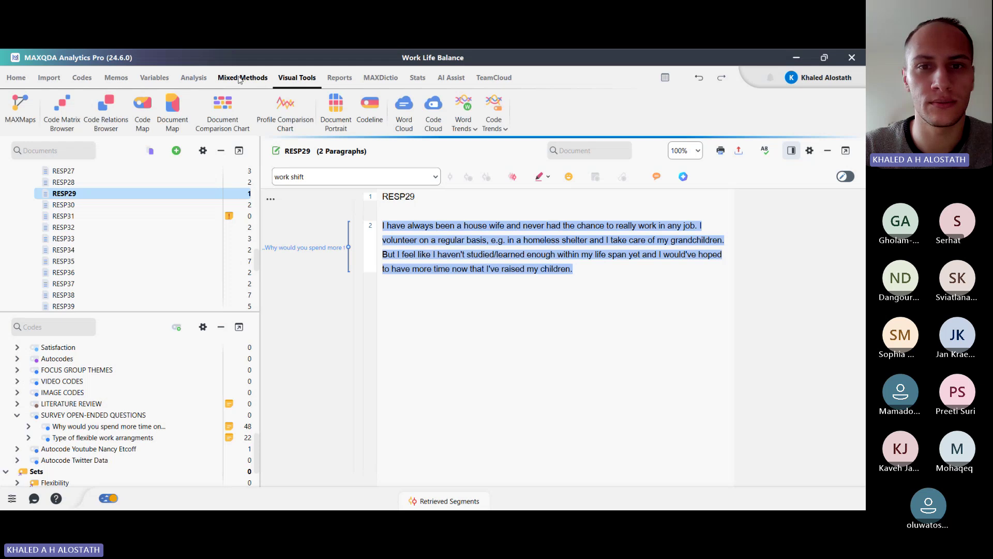
Run Categorize Survey Data on the survey question code "Why would you spend more time on..."
{"action": "left_click", "coordinate": [193, 79]}
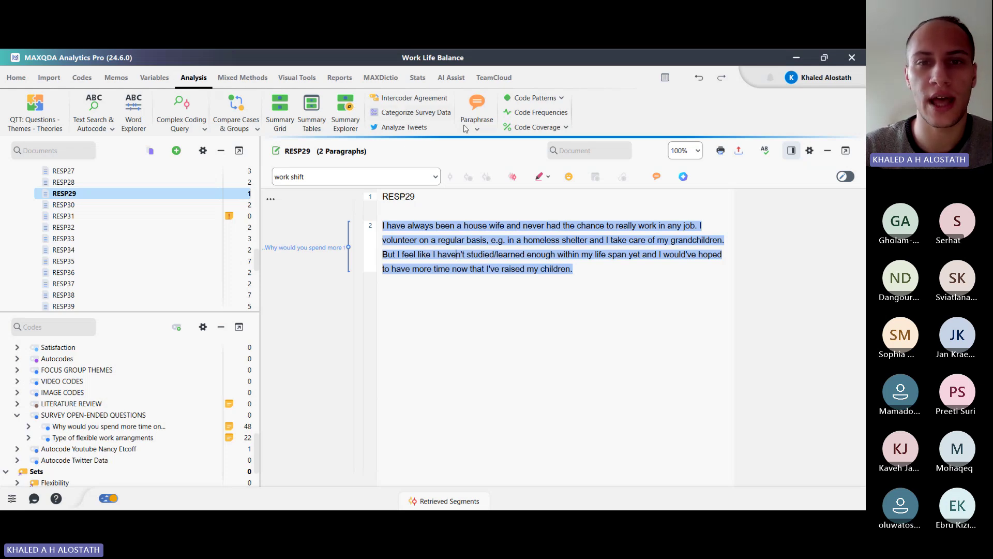
{"action": "left_click", "coordinate": [406, 113]}
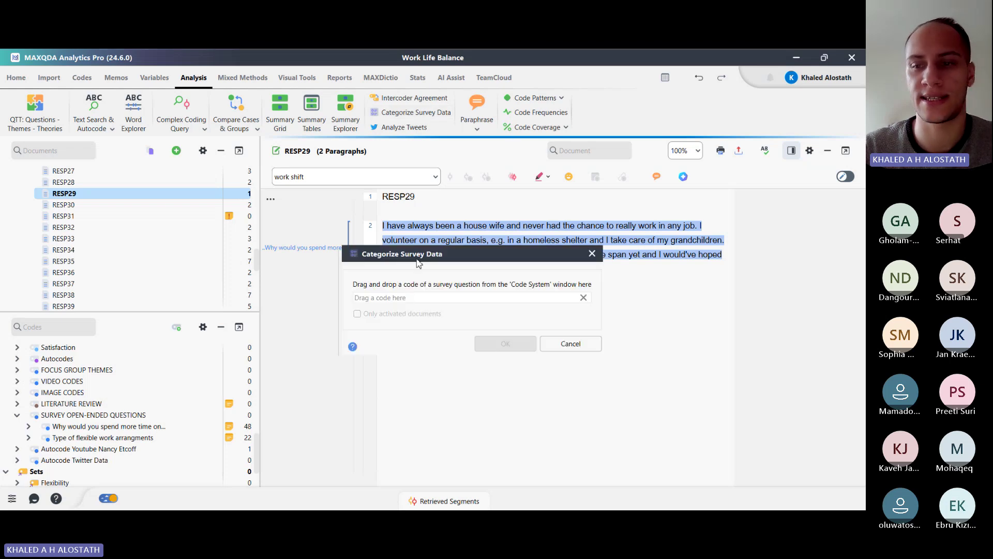
{"action": "left_click_drag", "start_coordinate": [419, 263], "coordinate": [371, 301]}
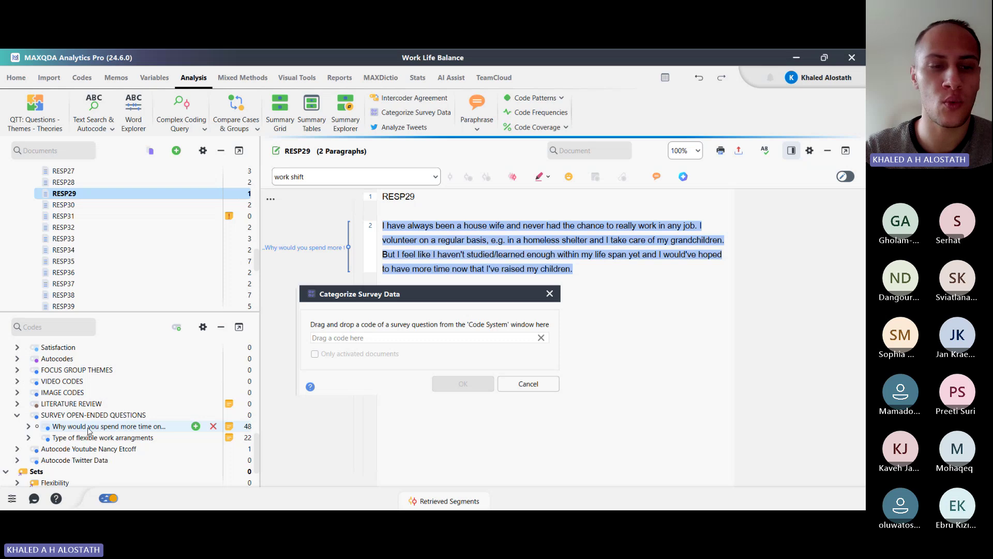
{"action": "left_click_drag", "start_coordinate": [88, 430], "coordinate": [373, 344]}
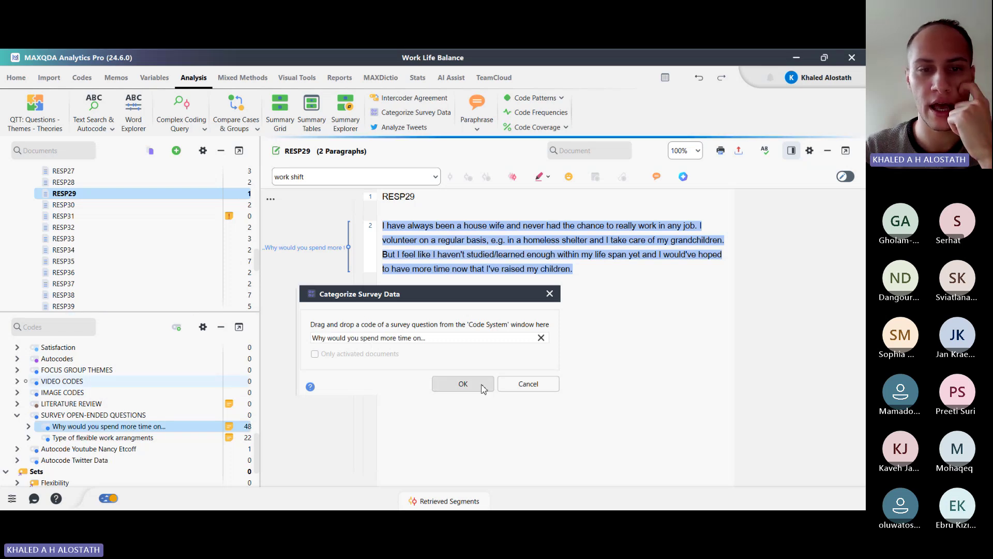
{"action": "left_click", "coordinate": [463, 384]}
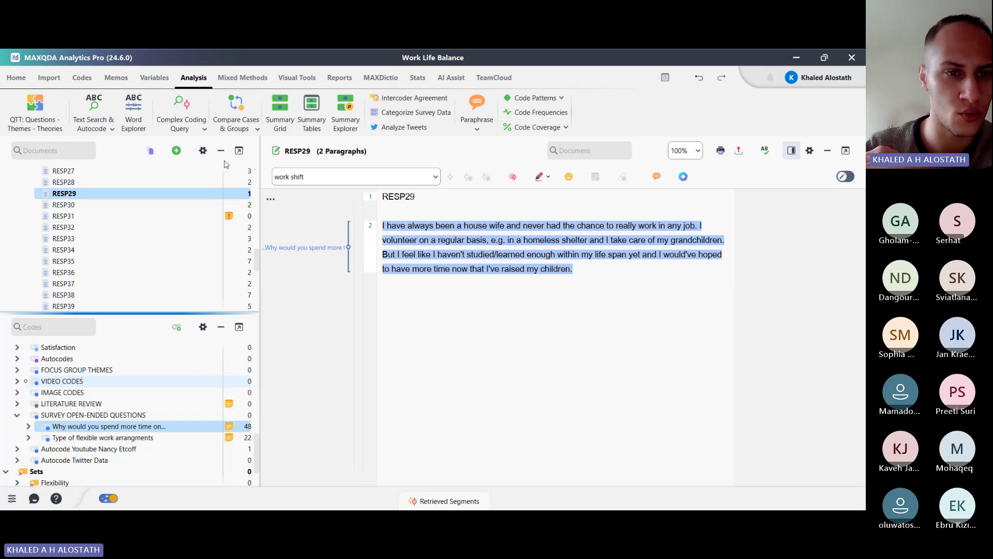
Preview the memo attached to the "Why would you spend more time on..." code to read the full survey question
{"action": "left_click", "coordinate": [191, 197]}
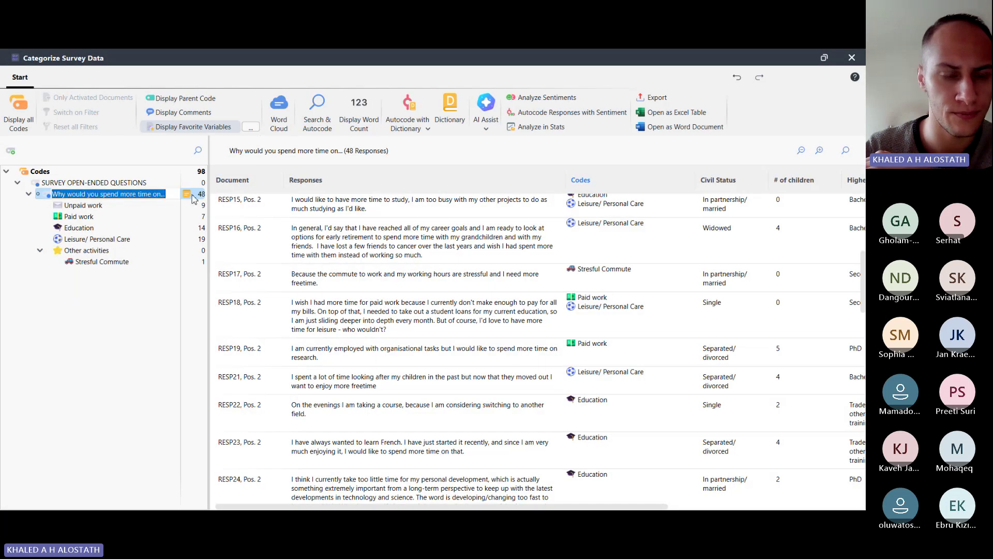
{"action": "mouse_move", "coordinate": [191, 198]}
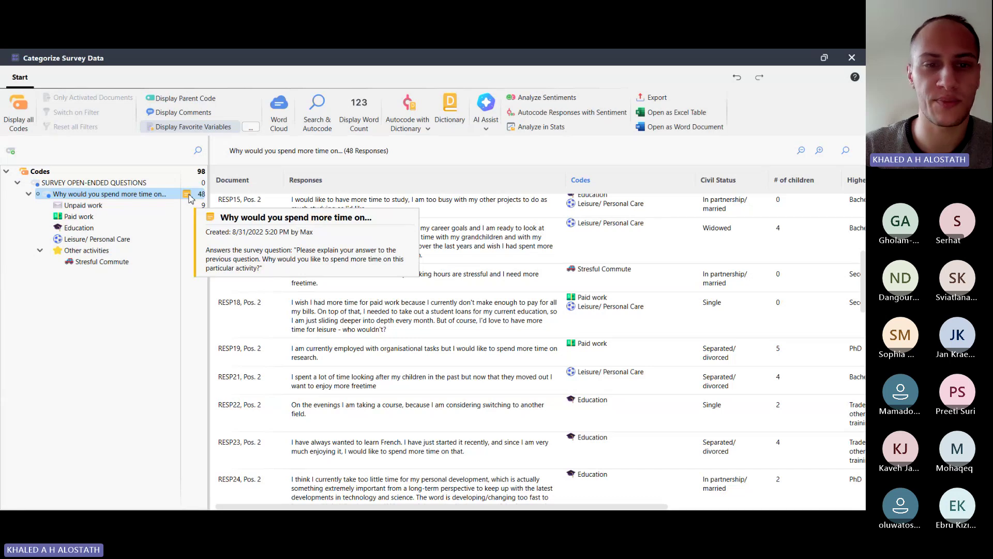
{"action": "left_click", "coordinate": [445, 228]}
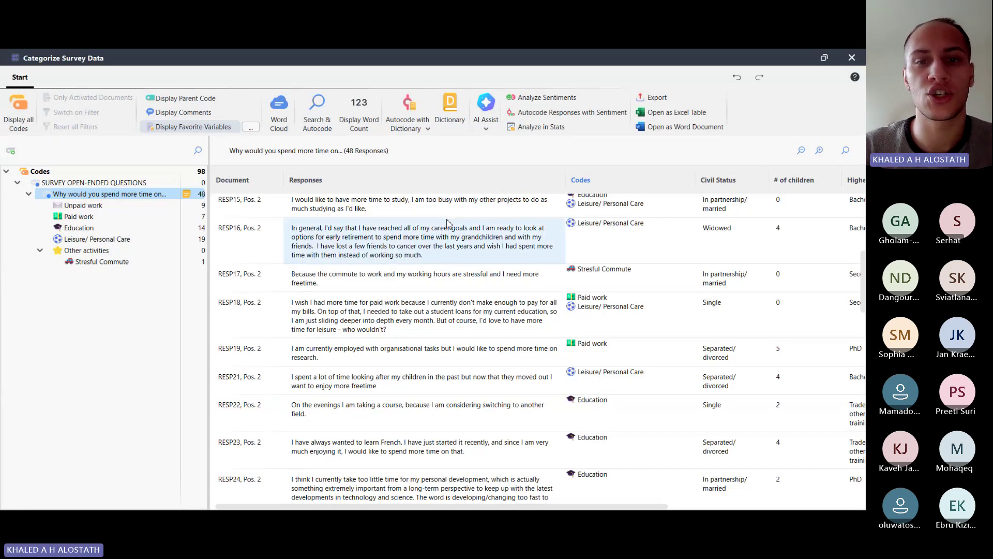
Look through the survey responses with their assigned codes and the respondents' variables, from civil status to location
{"action": "scroll", "coordinate": [248, 244], "scroll_direction": "down", "scroll_amount": 10}
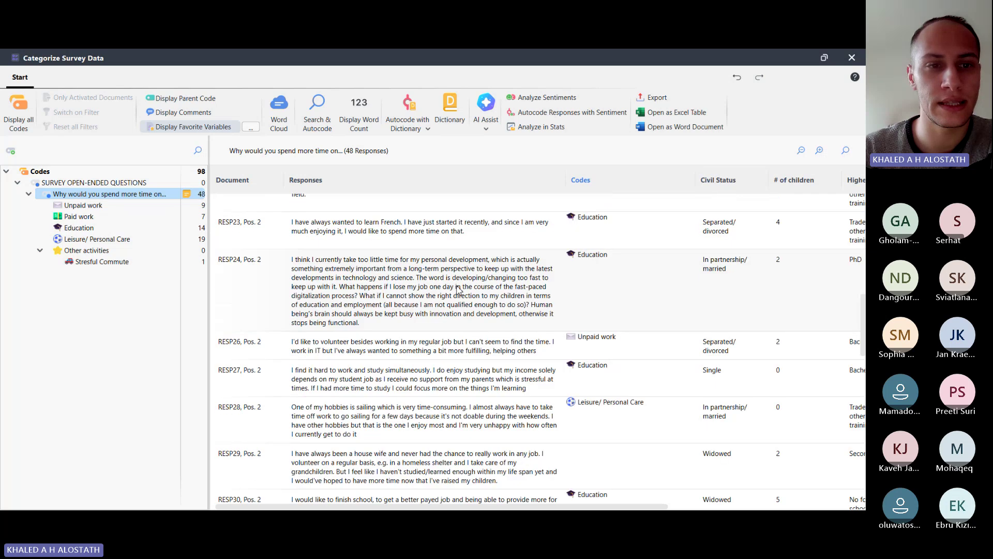
{"action": "scroll", "coordinate": [442, 265], "scroll_direction": "down", "scroll_amount": 6}
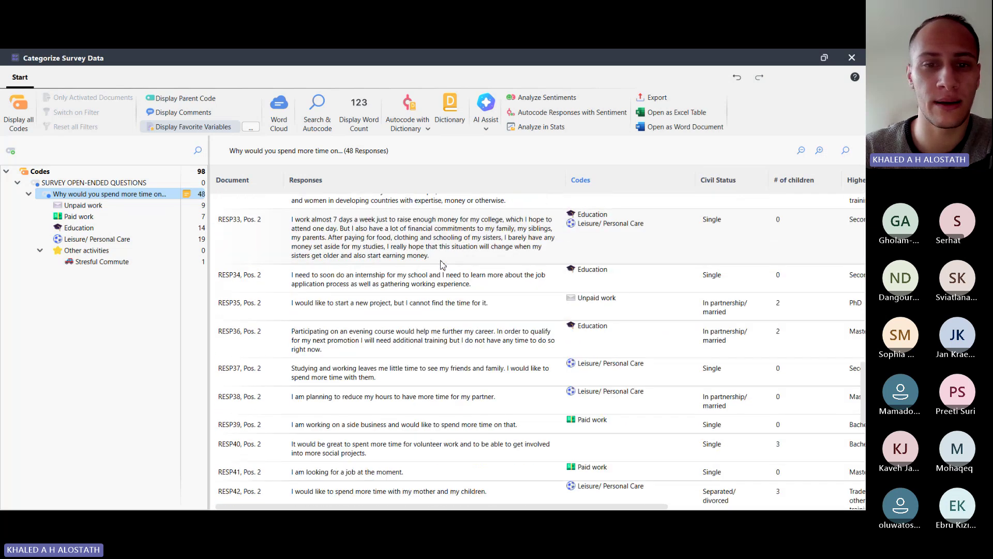
{"action": "scroll", "coordinate": [441, 264], "scroll_direction": "down", "scroll_amount": 10}
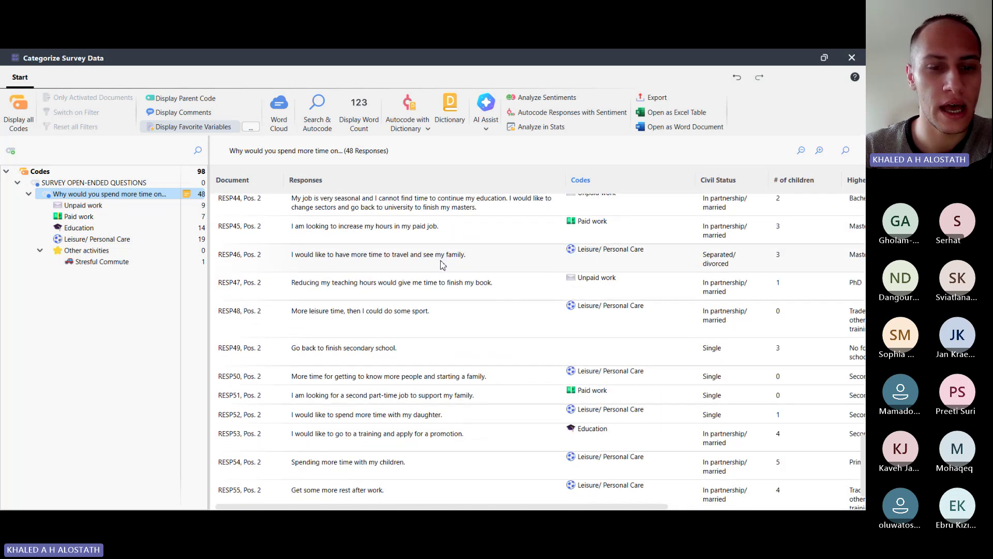
{"action": "scroll", "coordinate": [442, 265], "scroll_direction": "up", "scroll_amount": 20}
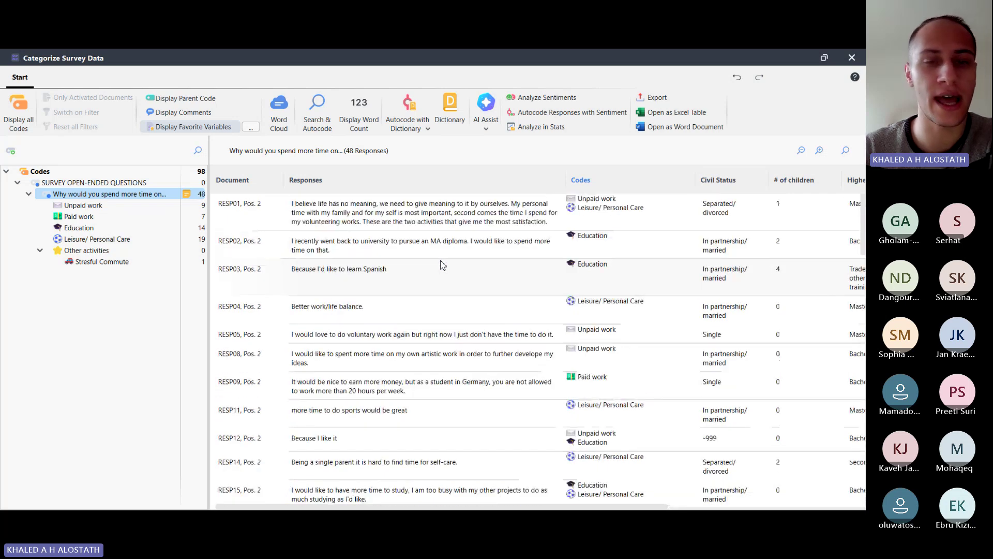
{"action": "scroll", "coordinate": [442, 264], "scroll_direction": "right", "scroll_amount": 5}
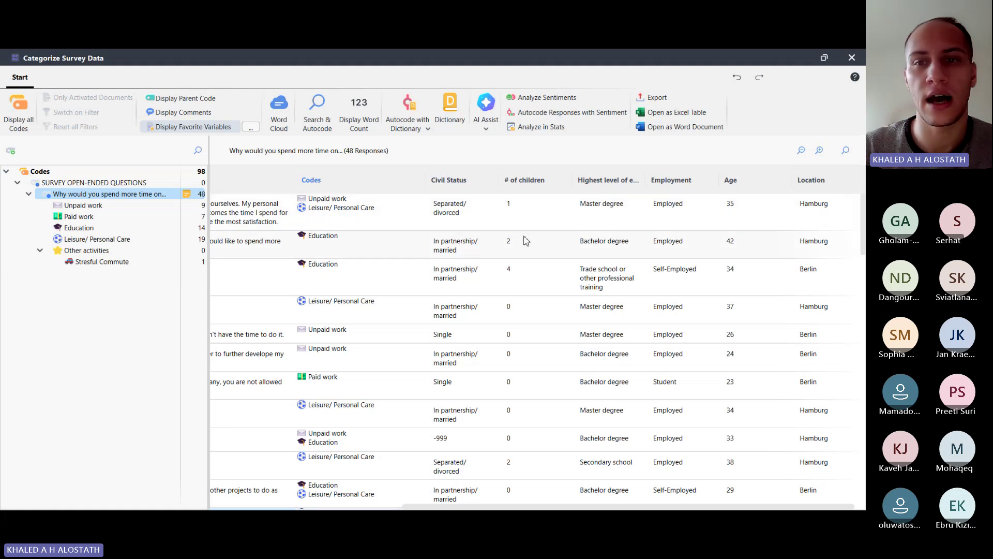
{"action": "mouse_move", "coordinate": [409, 208]}
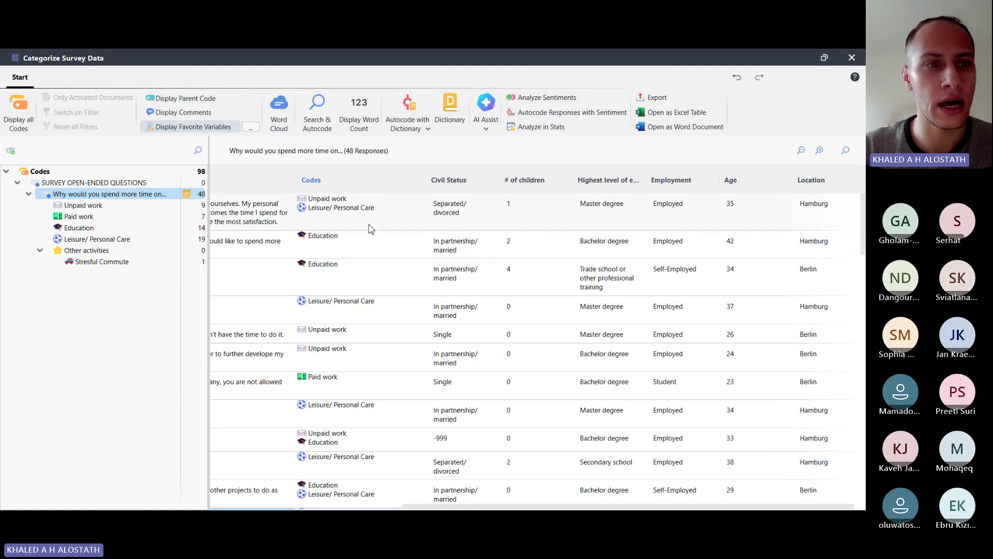
Compare the responses with the respondents' variables and sort the table in ascending order by highest level of education
{"action": "scroll", "coordinate": [371, 229], "scroll_direction": "left", "scroll_amount": 5}
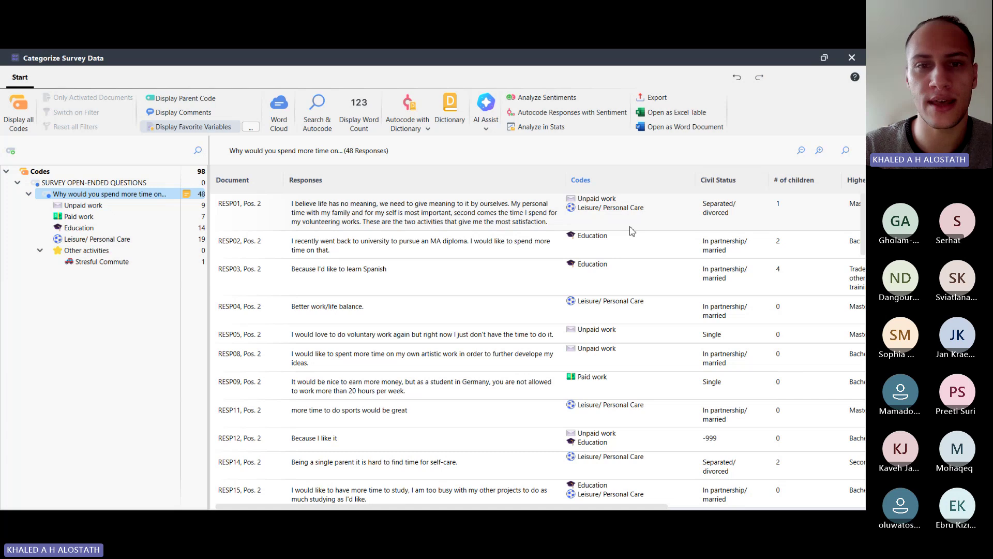
{"action": "scroll", "coordinate": [676, 225], "scroll_direction": "right", "scroll_amount": 5}
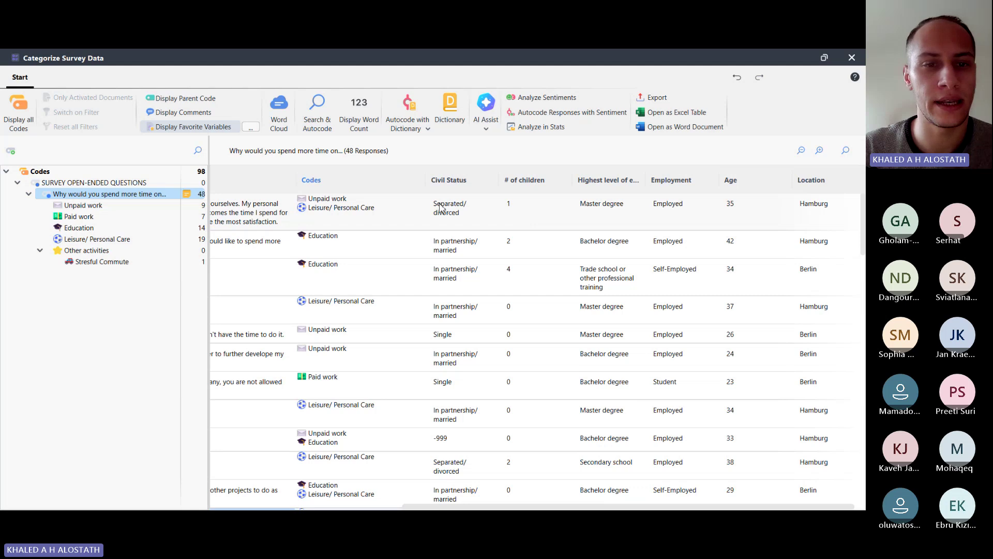
{"action": "mouse_move", "coordinate": [341, 241]}
{"action": "scroll", "coordinate": [441, 251], "scroll_direction": "left", "scroll_amount": 5}
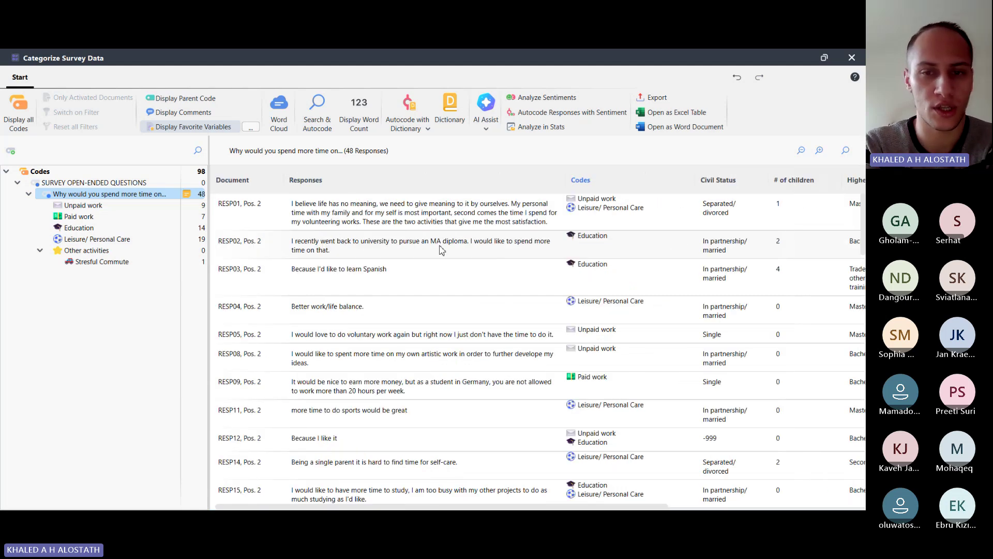
{"action": "scroll", "coordinate": [571, 249], "scroll_direction": "right", "scroll_amount": 5}
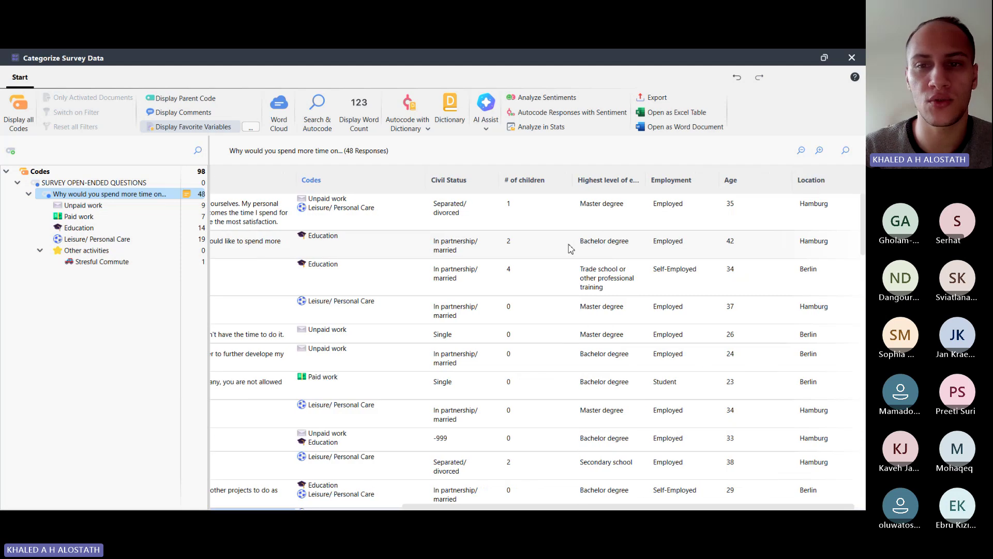
{"action": "left_click", "coordinate": [615, 182]}
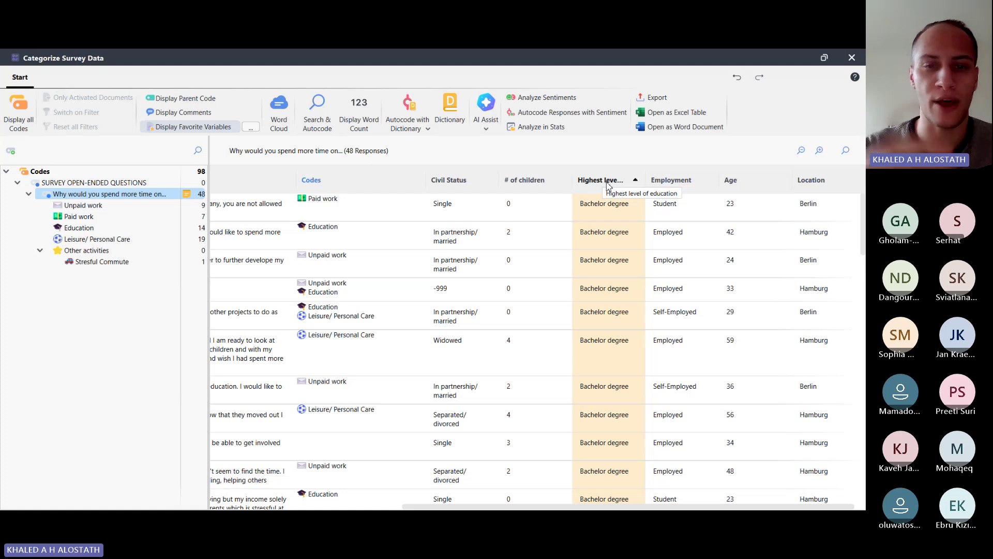
Look through the sorted responses across the education levels, from Bachelor degree to trade school or other professional training
{"action": "scroll", "coordinate": [613, 264], "scroll_direction": "down", "scroll_amount": 5}
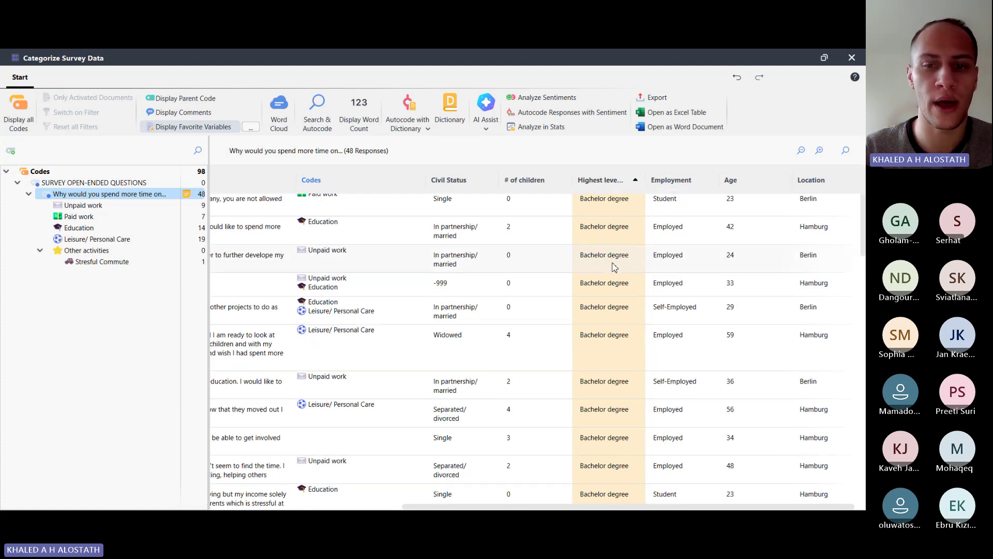
{"action": "scroll", "coordinate": [614, 266], "scroll_direction": "down", "scroll_amount": 3}
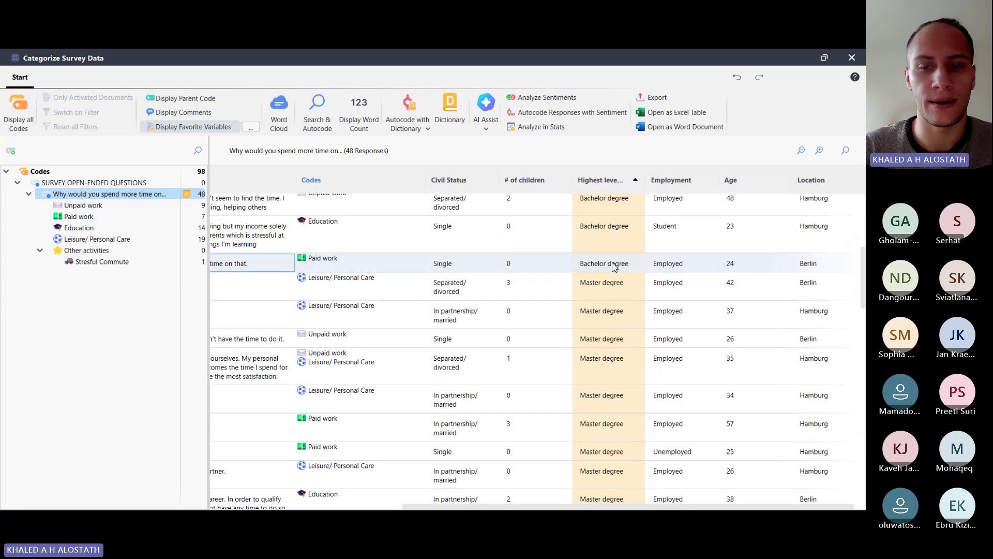
{"action": "scroll", "coordinate": [613, 265], "scroll_direction": "down", "scroll_amount": 1}
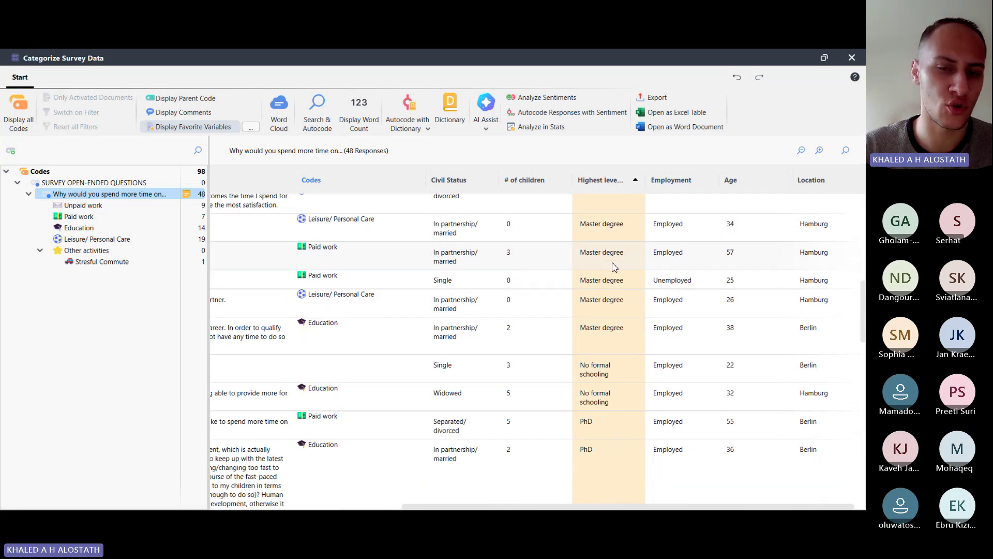
{"action": "scroll", "coordinate": [614, 266], "scroll_direction": "down", "scroll_amount": 6}
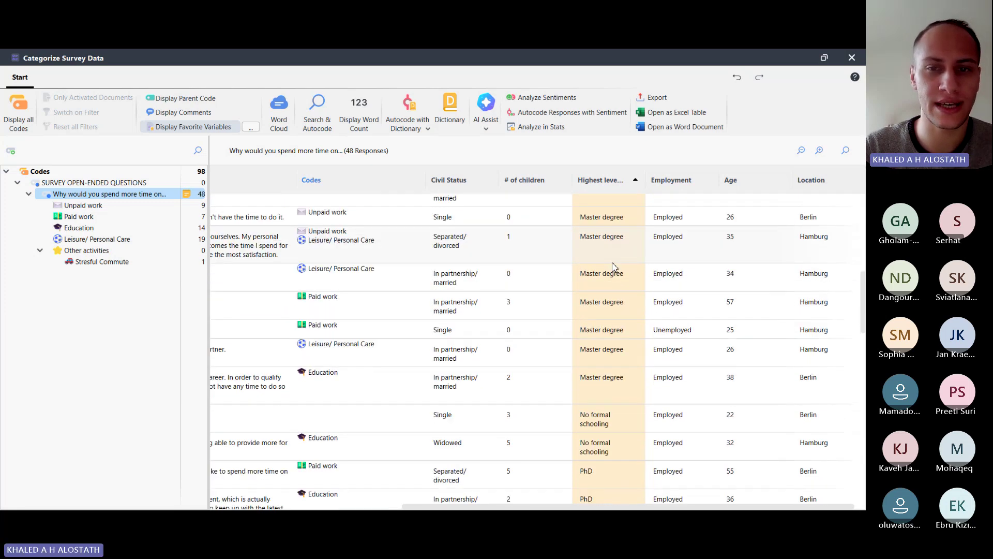
{"action": "scroll", "coordinate": [614, 266], "scroll_direction": "down", "scroll_amount": 3}
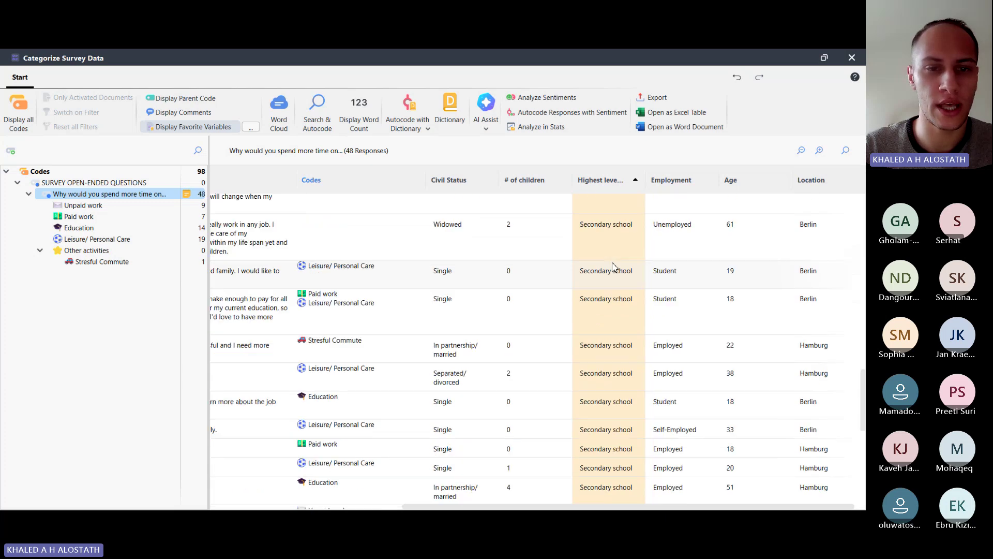
{"action": "scroll", "coordinate": [613, 267], "scroll_direction": "down", "scroll_amount": 4}
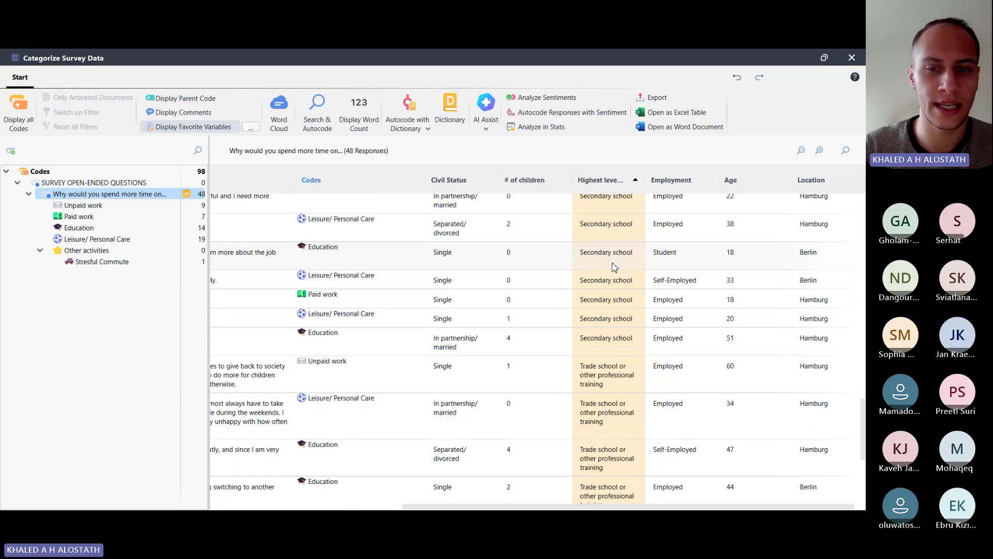
{"action": "scroll", "coordinate": [614, 266], "scroll_direction": "down", "scroll_amount": 1}
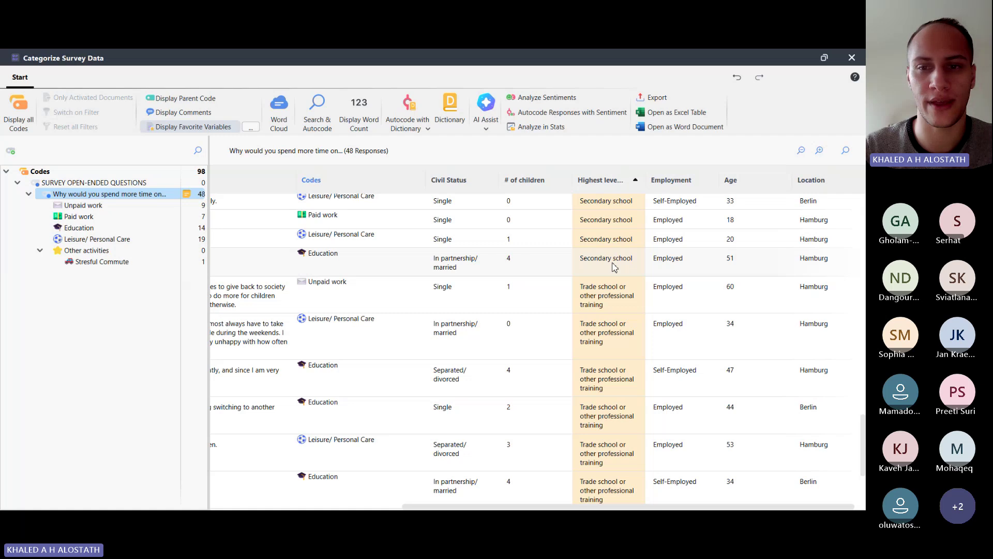
{"action": "scroll", "coordinate": [614, 266], "scroll_direction": "down", "scroll_amount": 3}
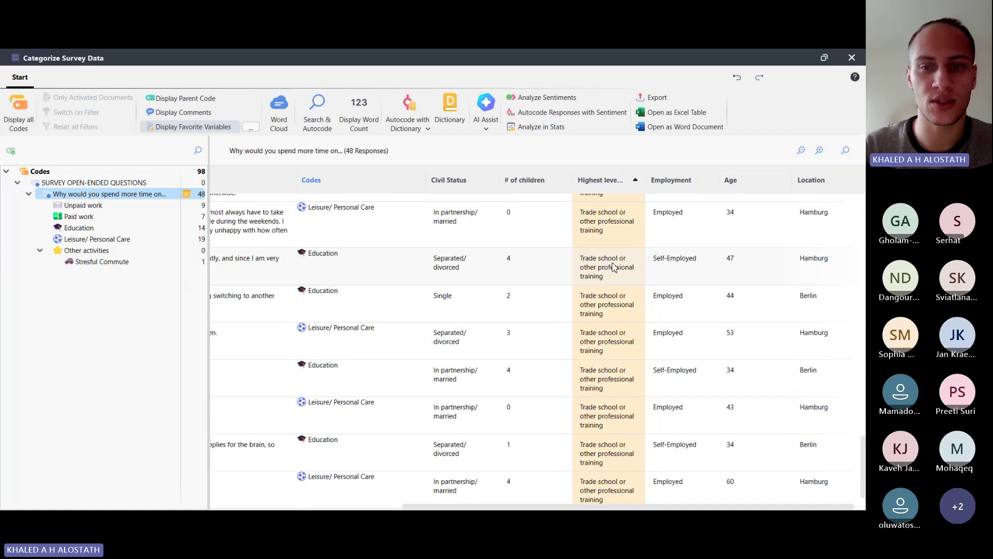
Reverse the sorting by highest level of education to descending order and bring the response texts back into view
{"action": "scroll", "coordinate": [614, 267], "scroll_direction": "up", "scroll_amount": 10}
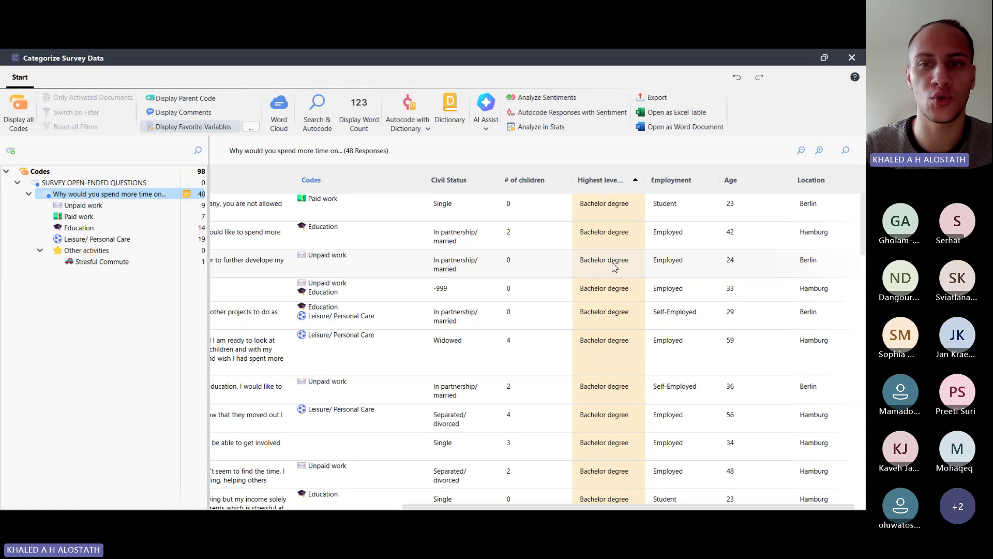
{"action": "scroll", "coordinate": [614, 267], "scroll_direction": "down", "scroll_amount": 5}
{"action": "scroll", "coordinate": [475, 233], "scroll_direction": "left", "scroll_amount": 5}
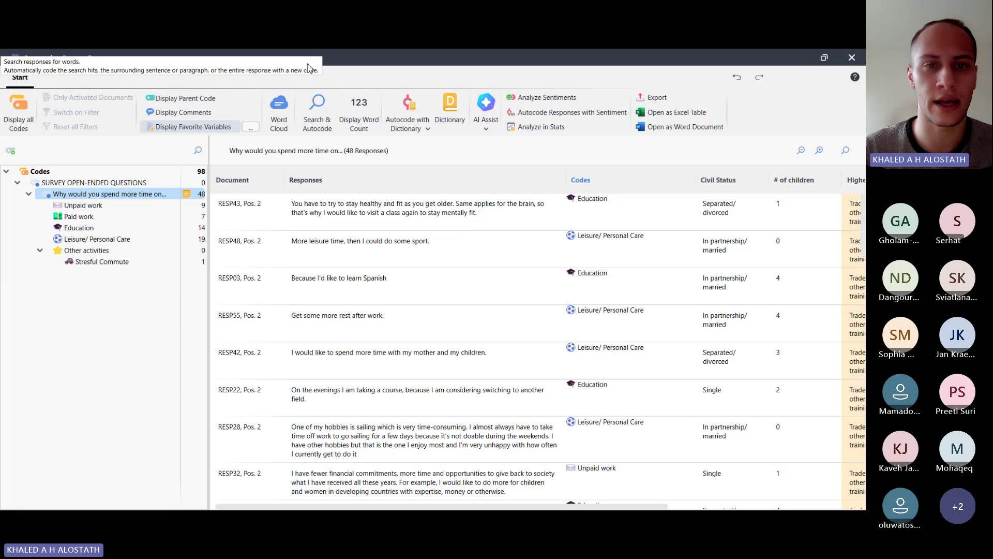
Run a text search of the responses for "education", removing the existing search item "work"
{"action": "left_click", "coordinate": [311, 109]}
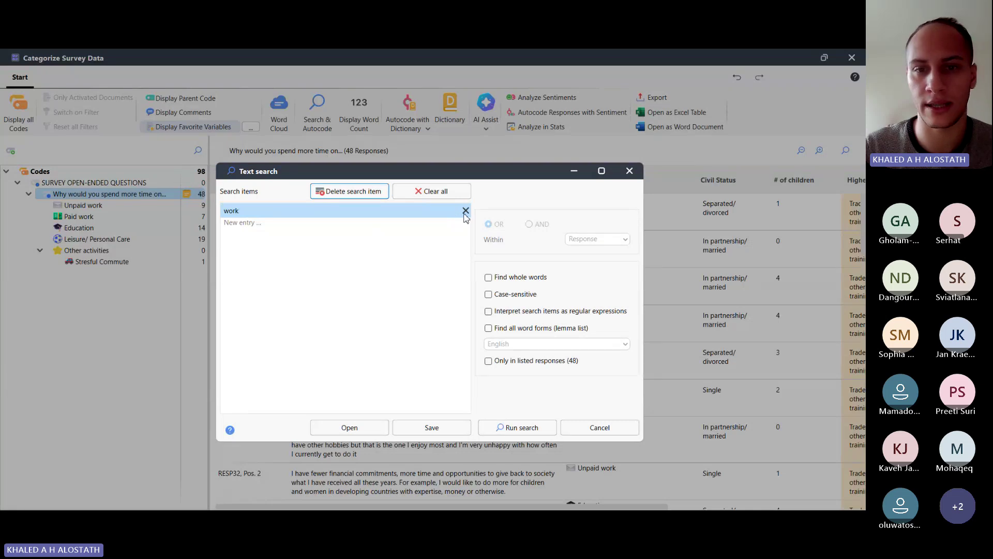
{"action": "left_click", "coordinate": [466, 211]}
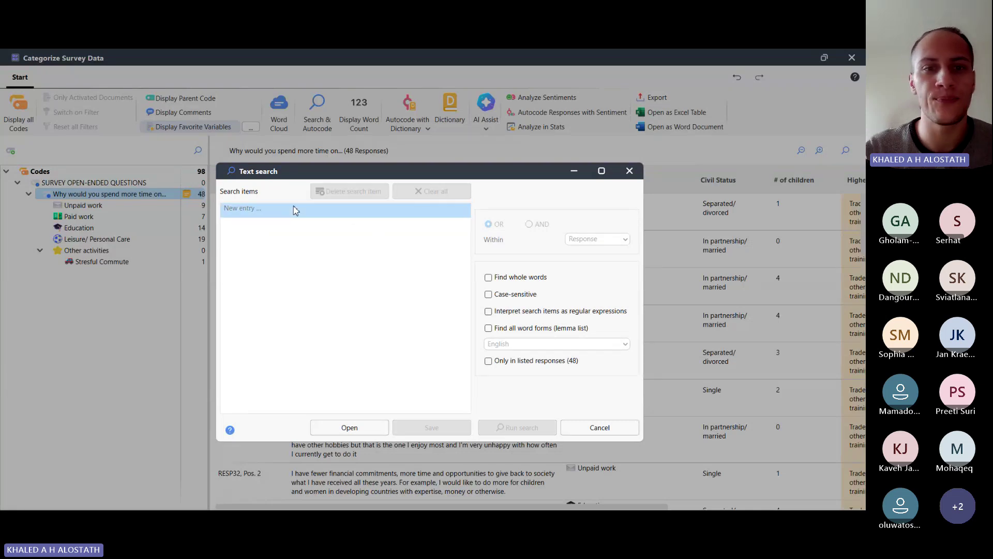
{"action": "left_click", "coordinate": [630, 171]}
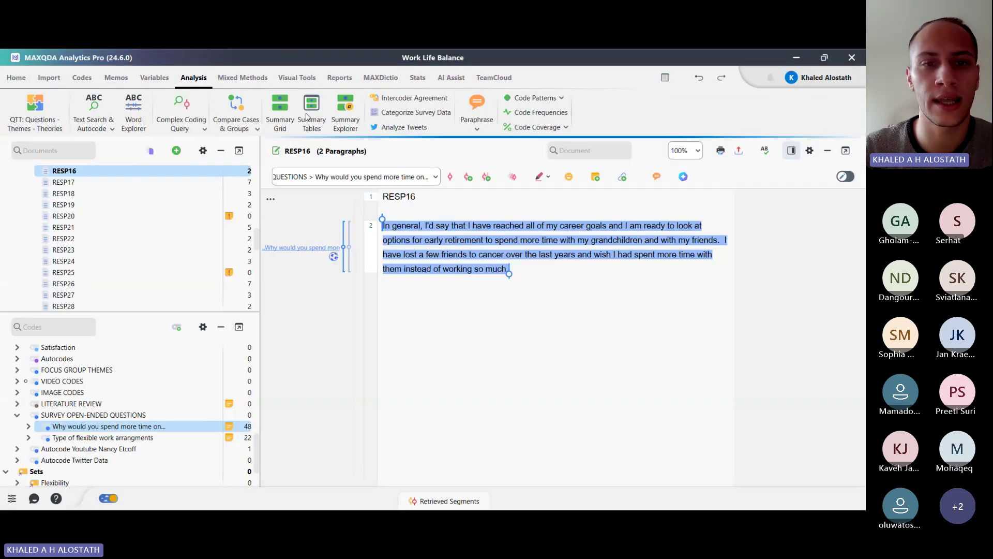
{"action": "left_click", "coordinate": [307, 118]}
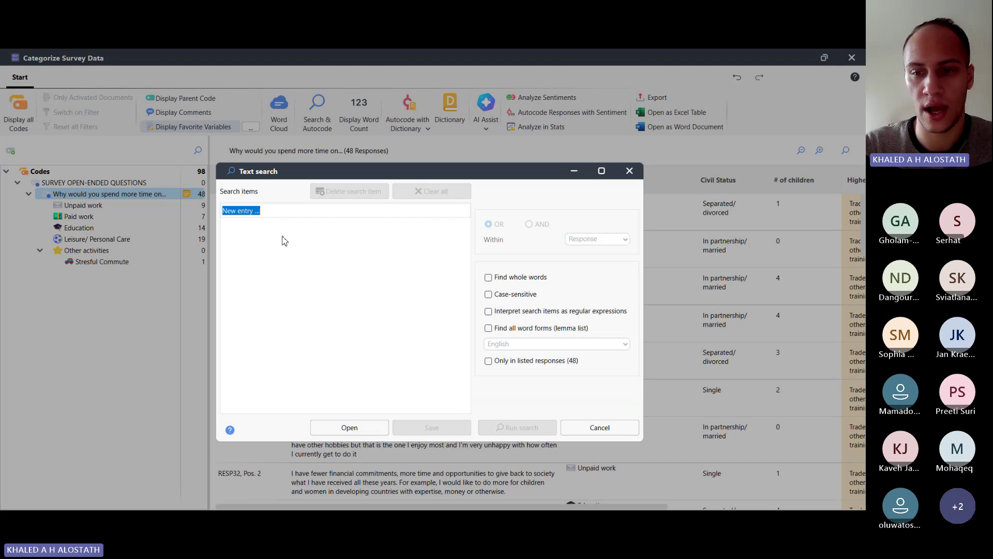
{"action": "type", "text": "education"}
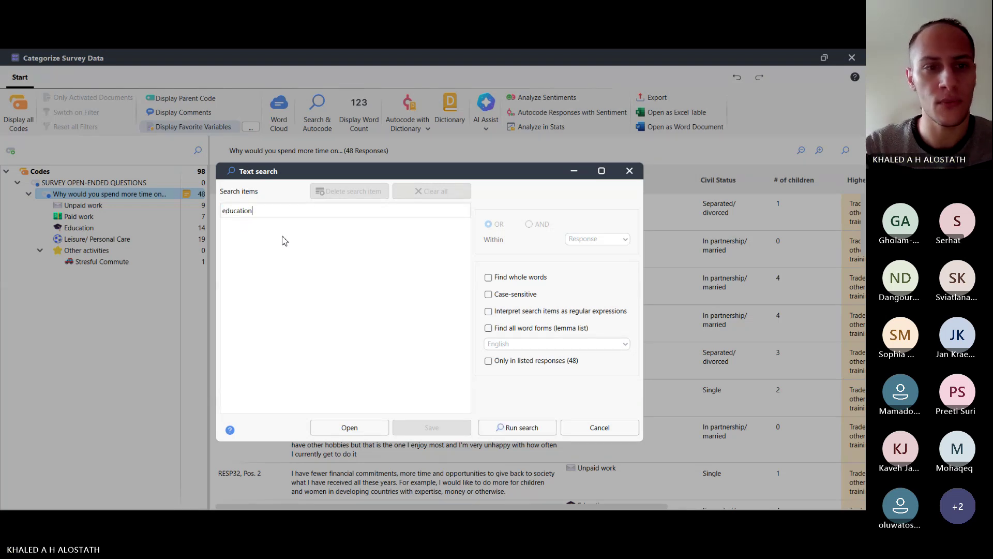
{"action": "key", "text": "Return"}
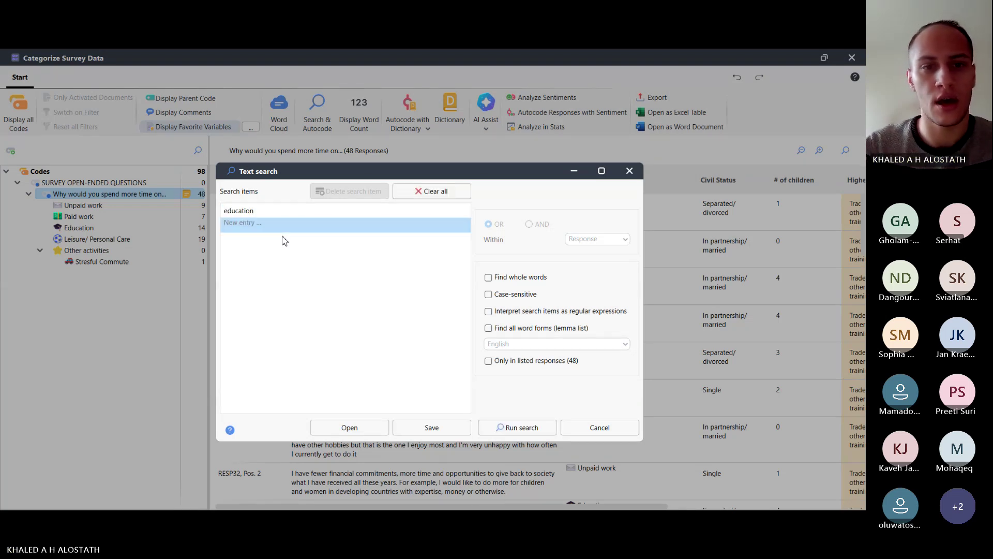
{"action": "left_click", "coordinate": [516, 429]}
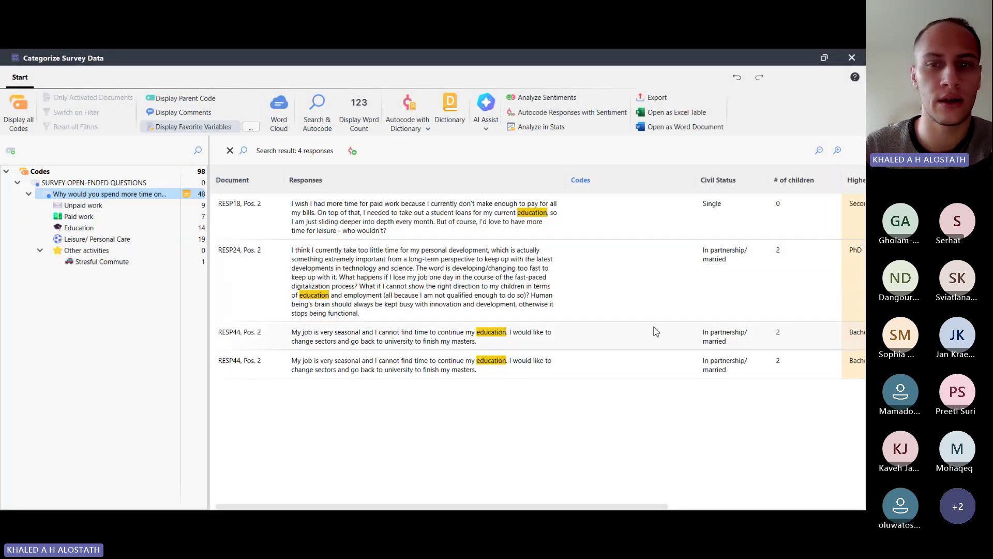
Examine the responses found for "education" together with the respondents' variables from civil status to location
{"action": "scroll", "coordinate": [656, 331], "scroll_direction": "right", "scroll_amount": 5}
{"action": "scroll", "coordinate": [433, 316], "scroll_direction": "left", "scroll_amount": 5}
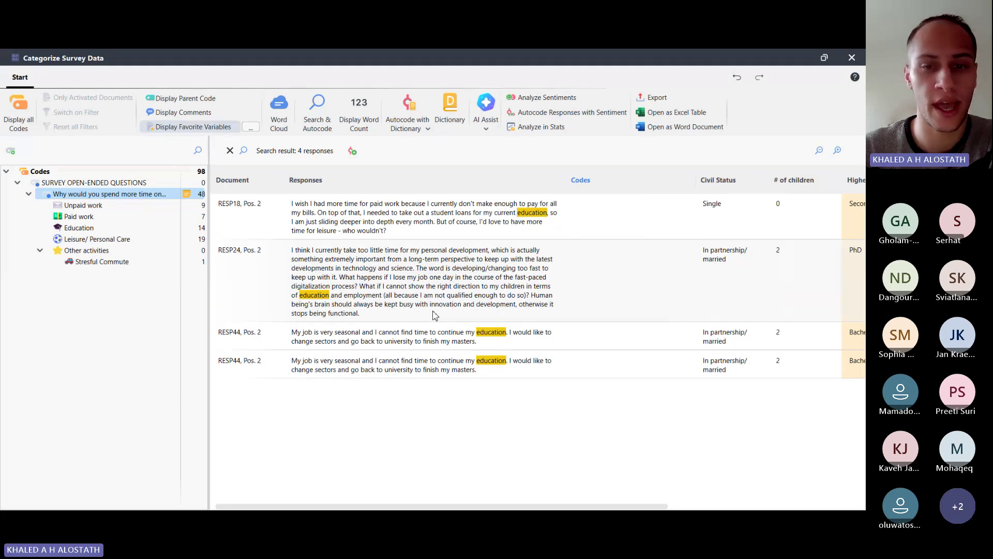
{"action": "scroll", "coordinate": [435, 316], "scroll_direction": "right", "scroll_amount": 5}
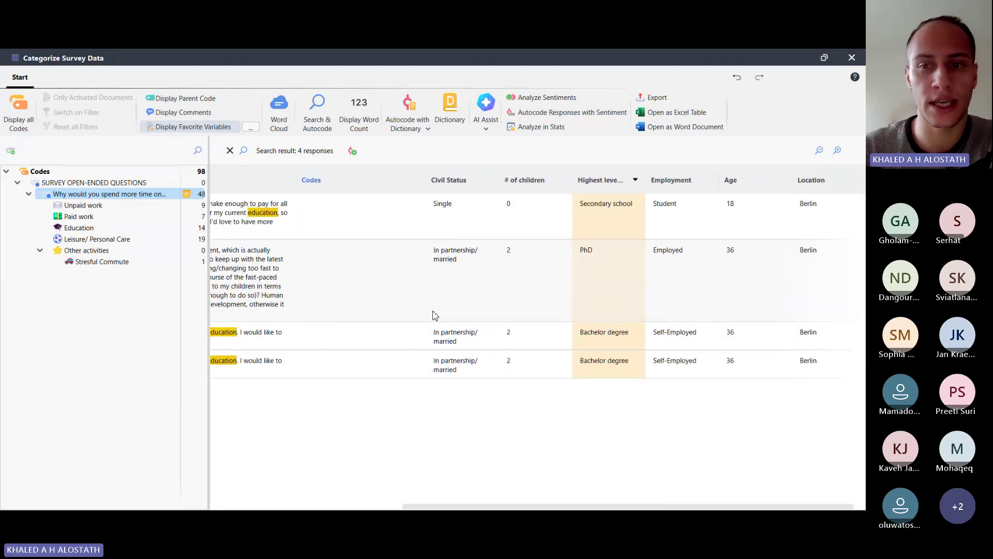
{"action": "scroll", "coordinate": [435, 315], "scroll_direction": "left", "scroll_amount": 5}
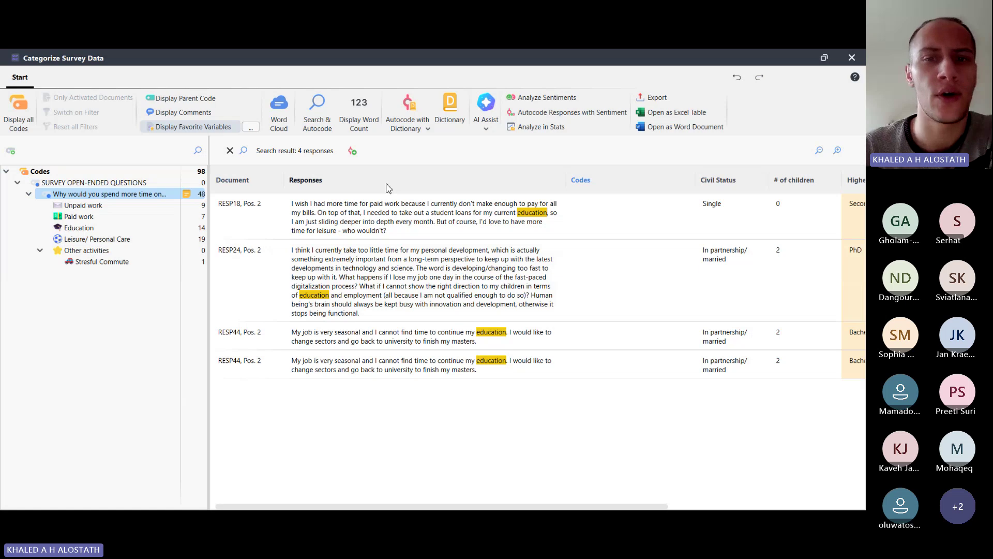
View the RESP18 response's full text and check the coding and AI Assist summary options available for it
{"action": "double_click", "coordinate": [442, 222]}
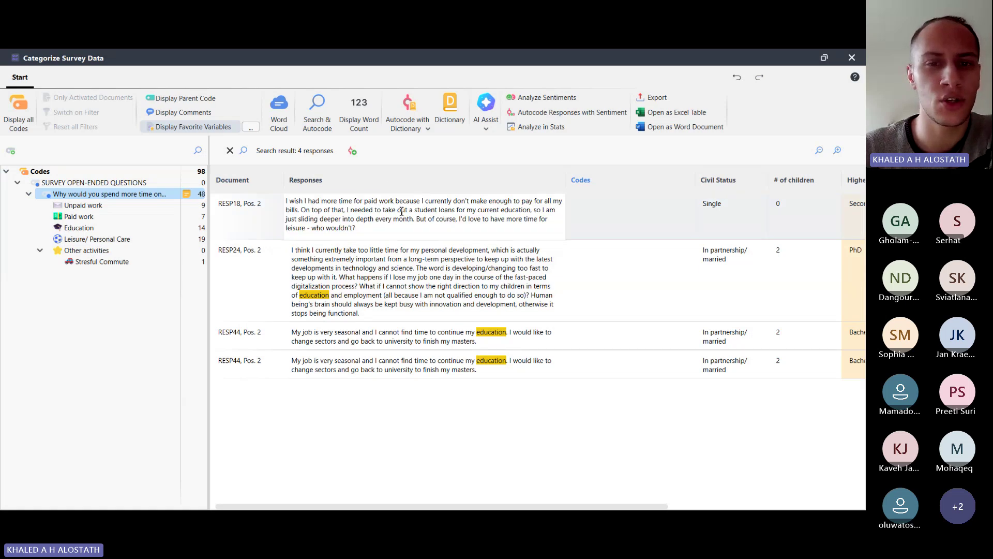
{"action": "left_click", "coordinate": [442, 407]}
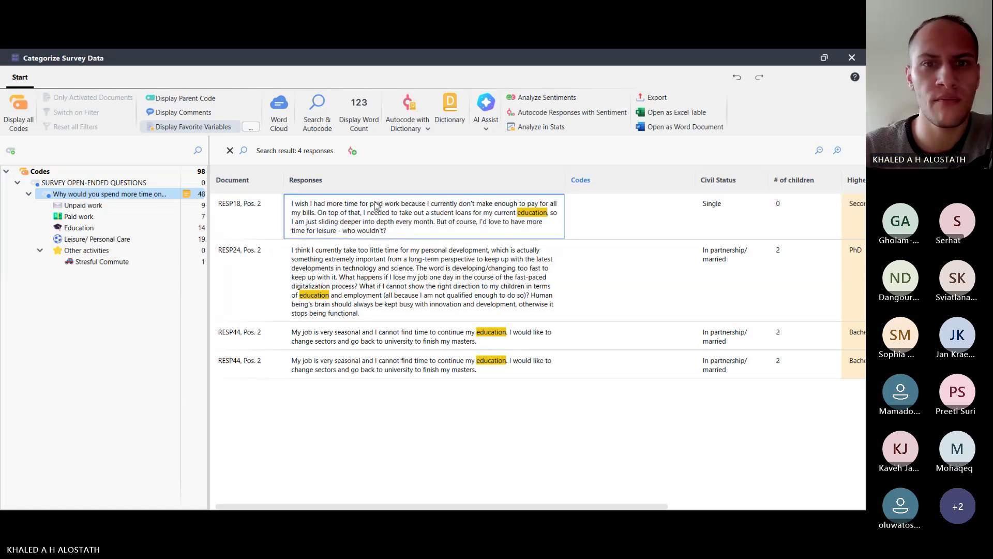
{"action": "right_click", "coordinate": [373, 221]}
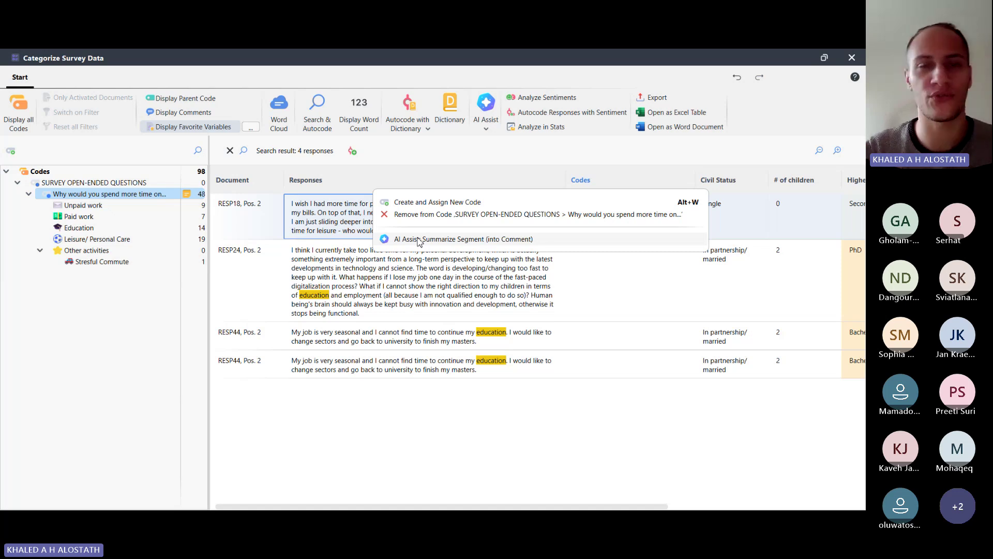
{"action": "left_click", "coordinate": [434, 424]}
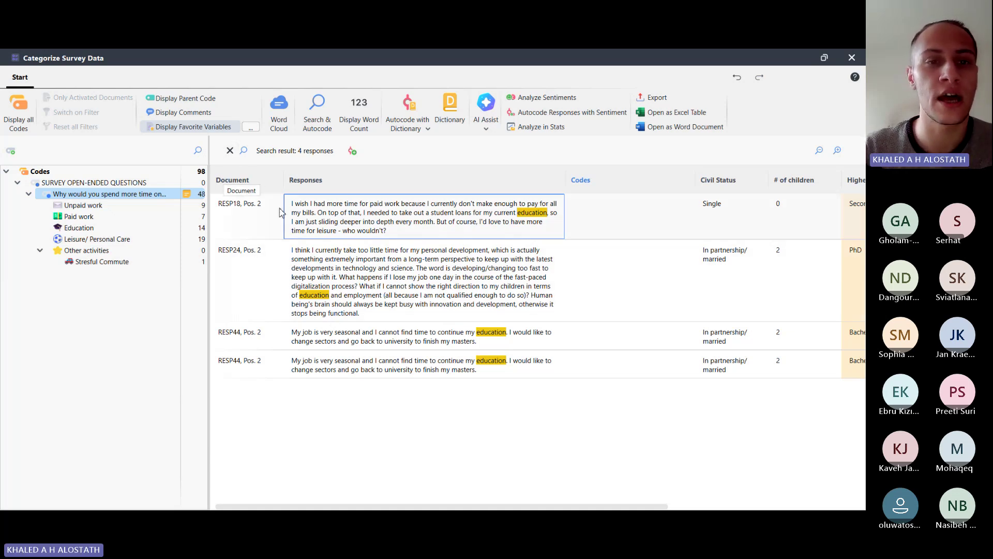
Close the search results and look through the full list of responses with their codes and variables
{"action": "left_click", "coordinate": [230, 150]}
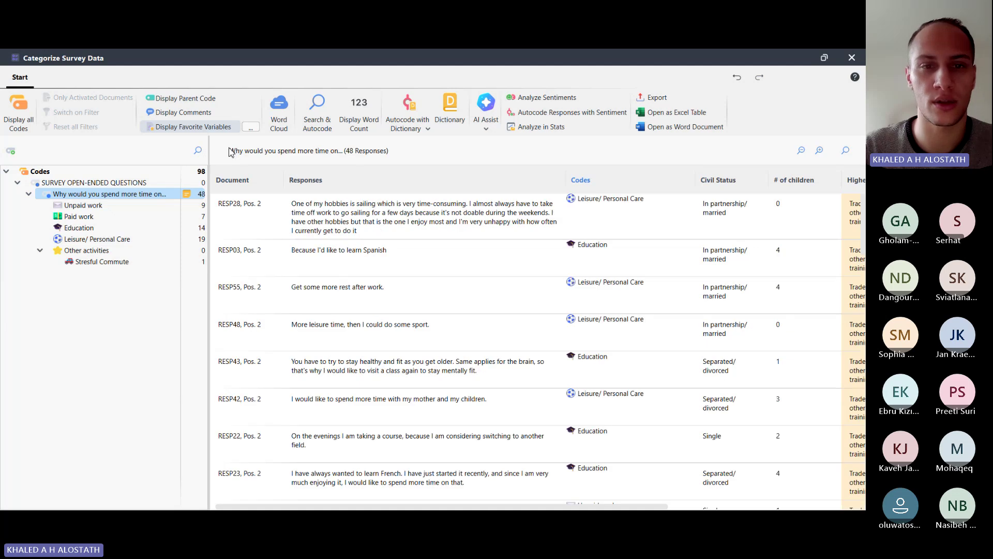
{"action": "scroll", "coordinate": [572, 273], "scroll_direction": "down", "scroll_amount": 15}
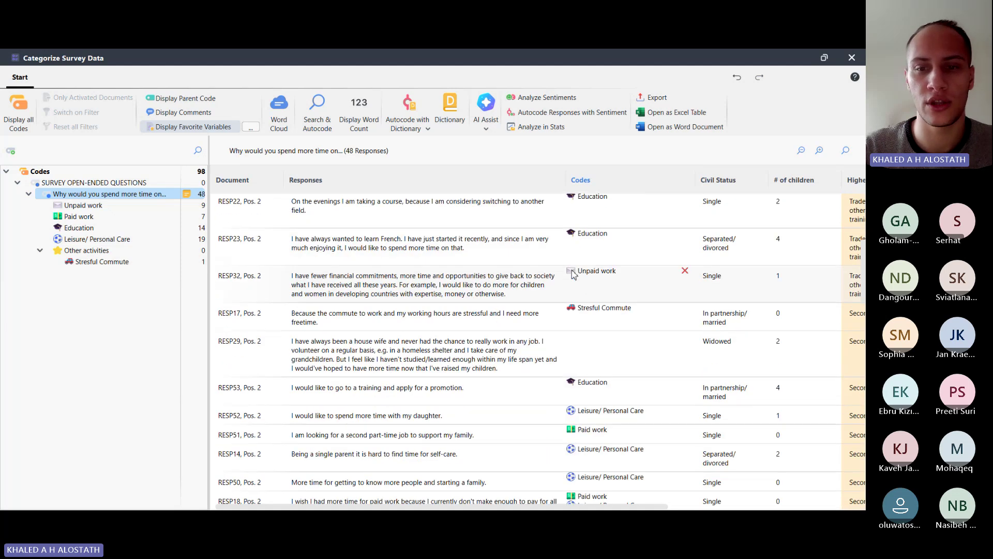
{"action": "scroll", "coordinate": [574, 274], "scroll_direction": "right", "scroll_amount": 5}
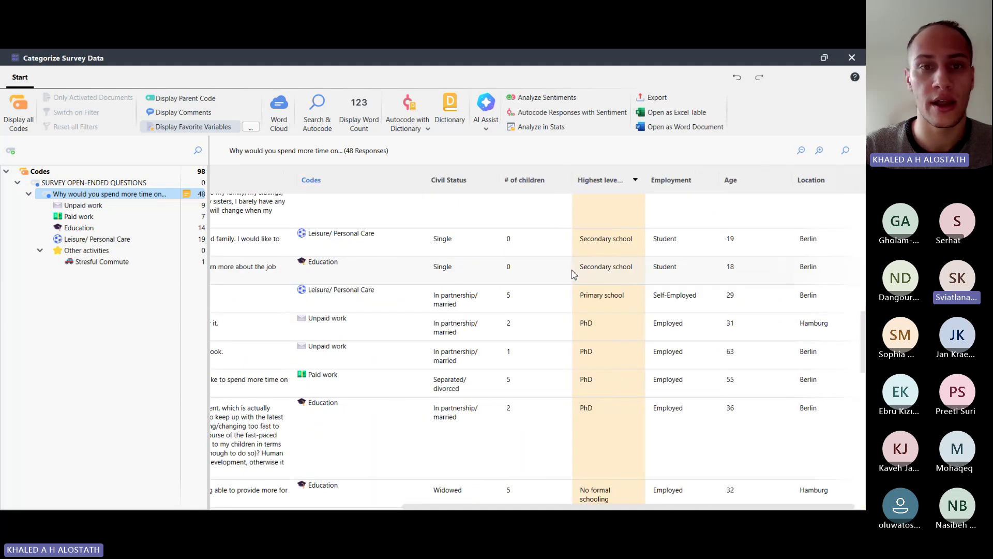
{"action": "scroll", "coordinate": [572, 274], "scroll_direction": "left", "scroll_amount": 5}
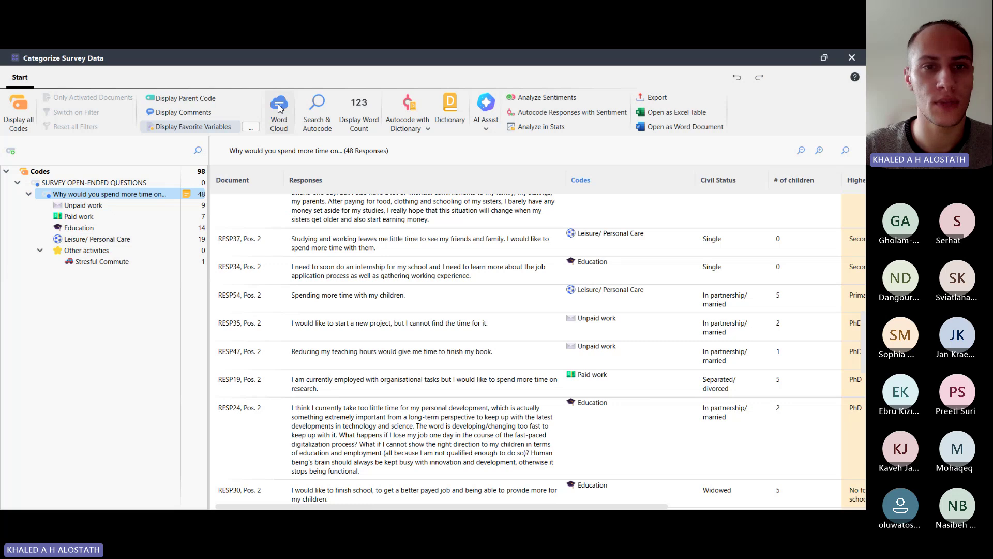
Create a word cloud of the survey answers and look through its word frequencies list
{"action": "key", "text": "alt+Tab"}
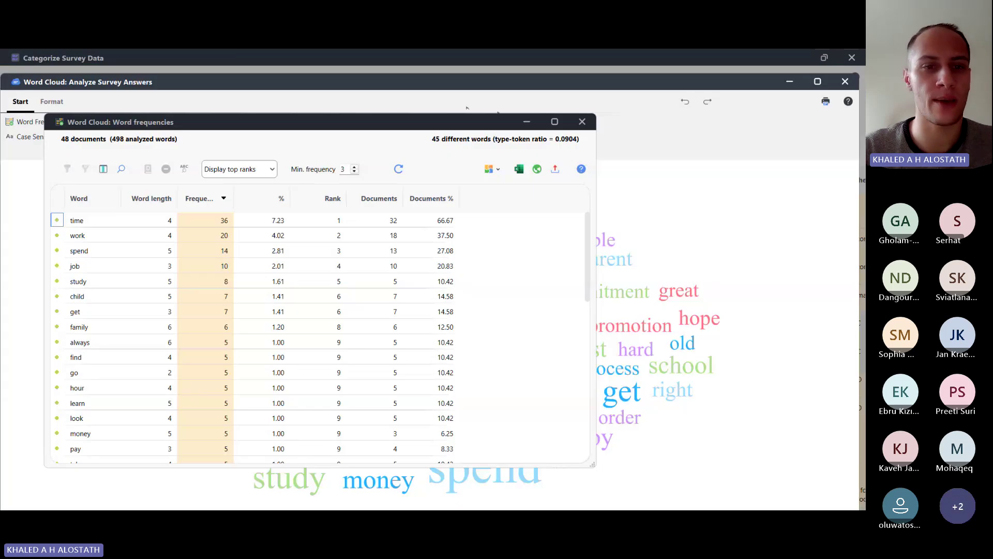
{"action": "scroll", "coordinate": [363, 314], "scroll_direction": "down", "scroll_amount": 7}
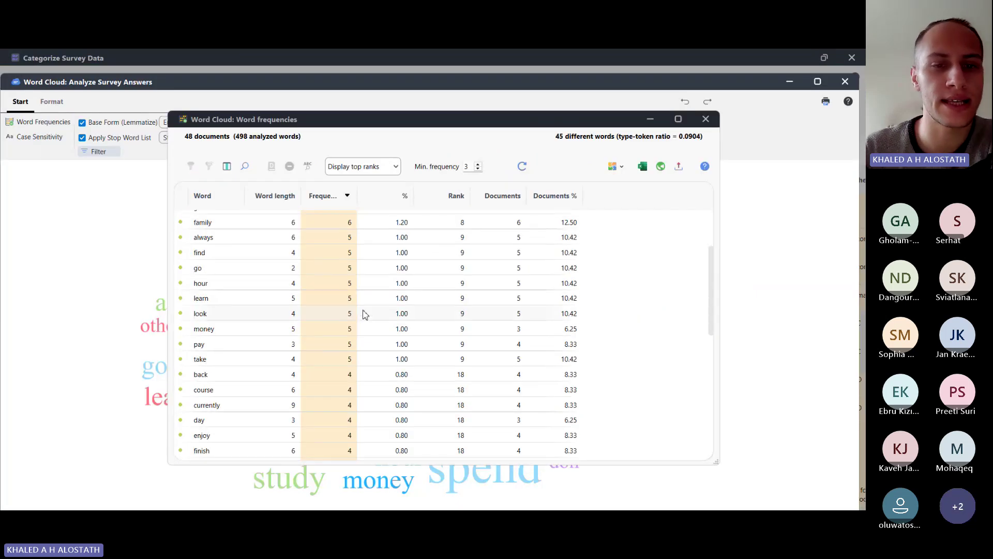
Look through the word frequencies list and mark "work", "spend" and "job" for exclusion from the word cloud
{"action": "scroll", "coordinate": [364, 314], "scroll_direction": "down", "scroll_amount": 3}
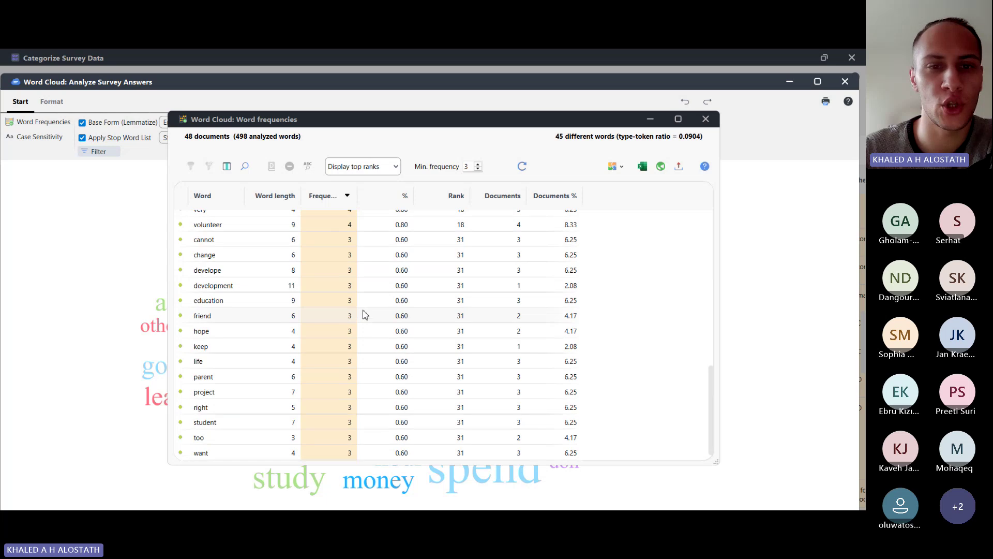
{"action": "scroll", "coordinate": [363, 314], "scroll_direction": "up", "scroll_amount": 5}
{"action": "scroll", "coordinate": [363, 314], "scroll_direction": "up", "scroll_amount": 5}
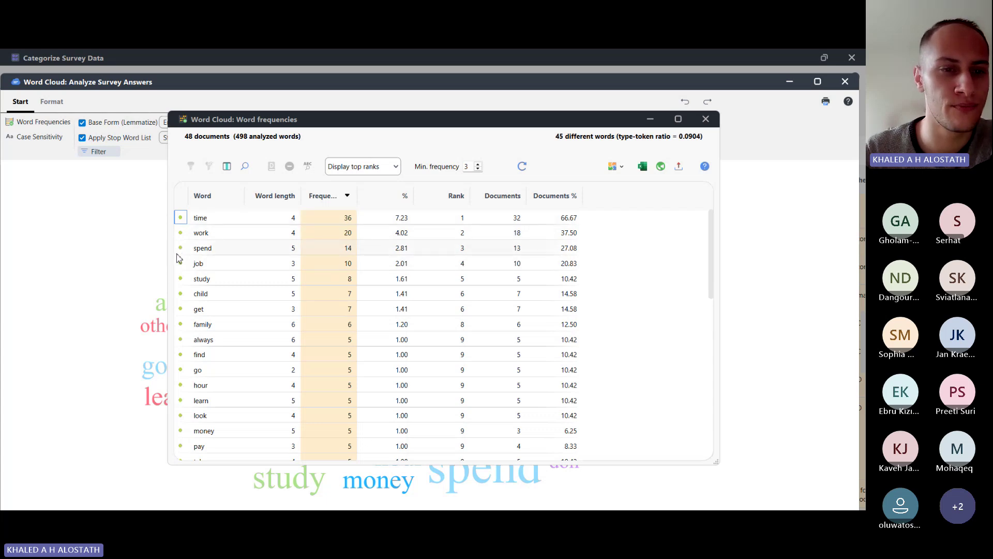
{"action": "left_click", "coordinate": [181, 218]}
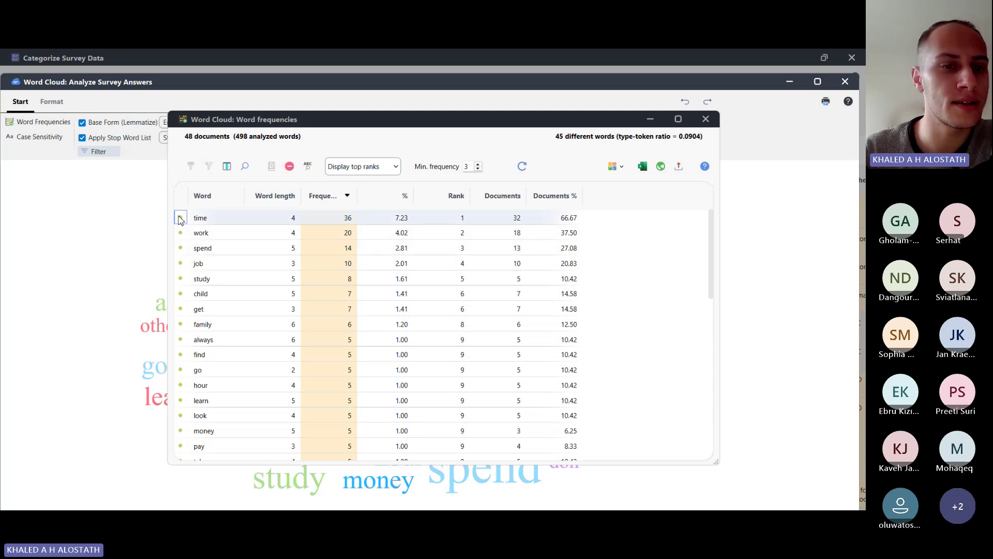
{"action": "left_click", "coordinate": [181, 233]}
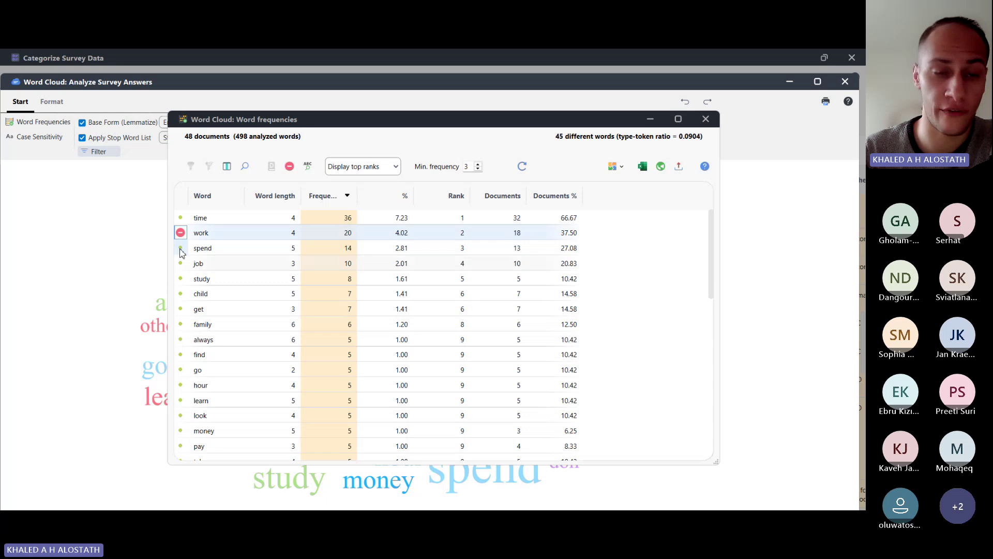
{"action": "left_click", "coordinate": [181, 249]}
{"action": "left_click", "coordinate": [181, 263]}
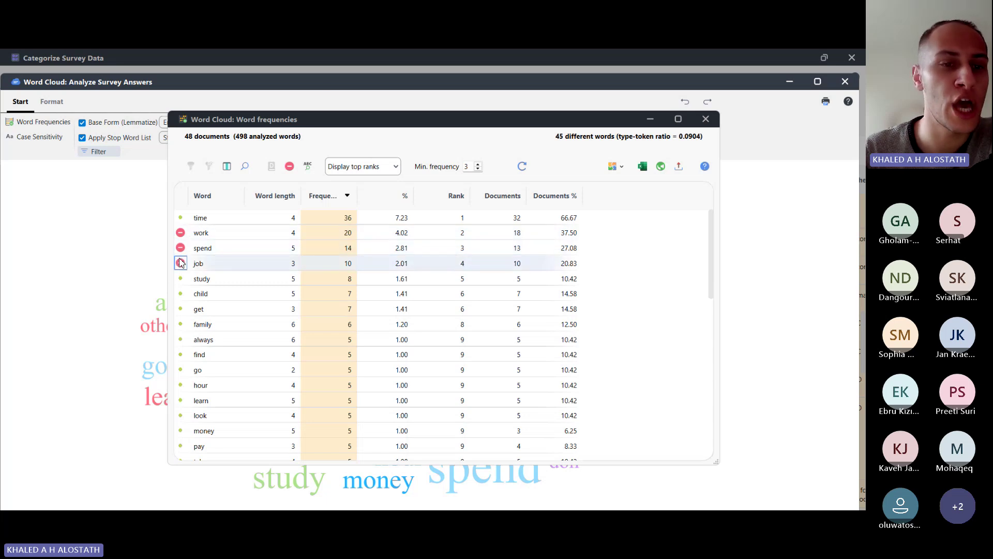
Remove the exclusion marks from "job", "spend" and "work" in the word frequencies list
{"action": "left_click", "coordinate": [181, 263]}
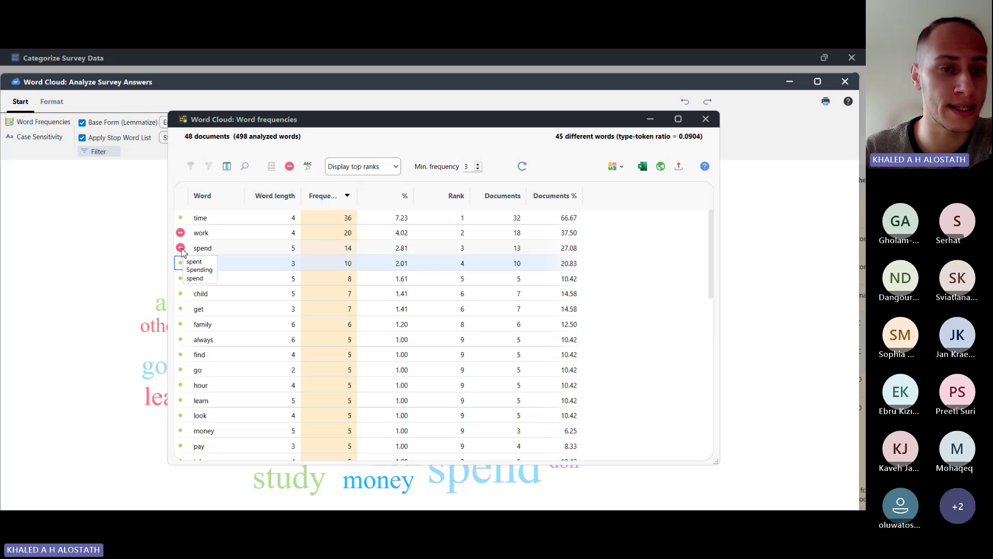
{"action": "left_click", "coordinate": [181, 249]}
{"action": "left_click", "coordinate": [180, 248]}
{"action": "left_click", "coordinate": [181, 233]}
{"action": "left_click", "coordinate": [181, 233]}
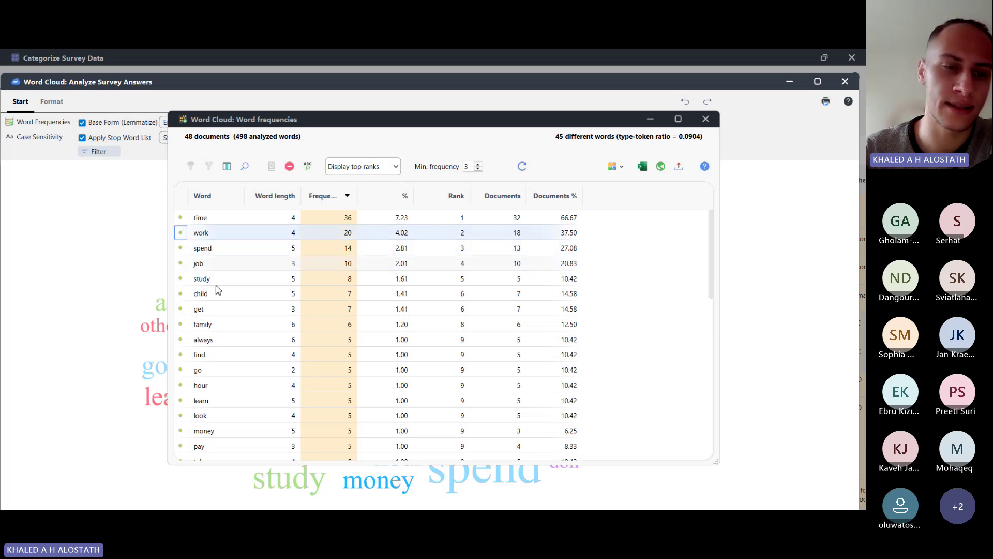
Check the column options for the word frequencies list, and close the list and the word cloud
{"action": "scroll", "coordinate": [267, 307], "scroll_direction": "down", "scroll_amount": 2}
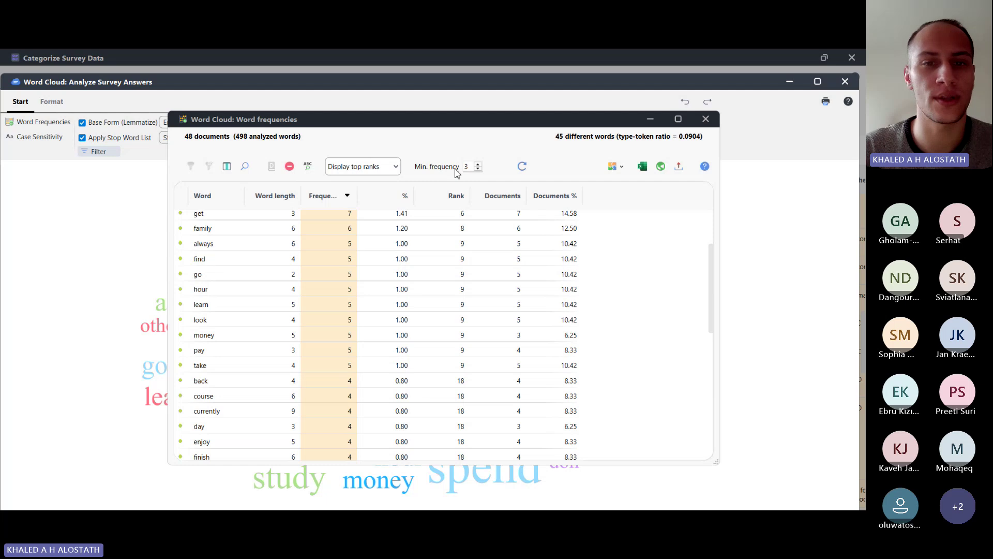
{"action": "left_click", "coordinate": [226, 166]}
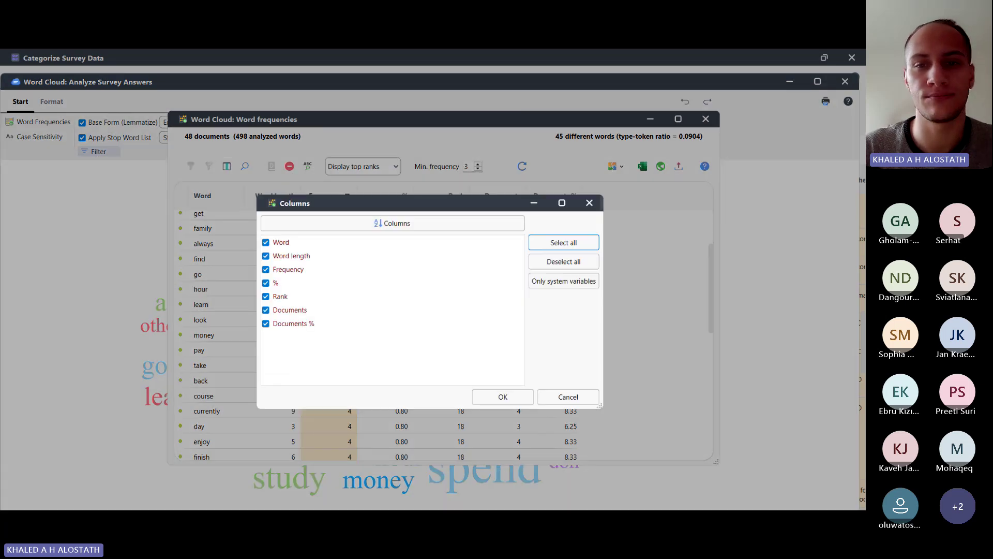
{"action": "left_click", "coordinate": [595, 207]}
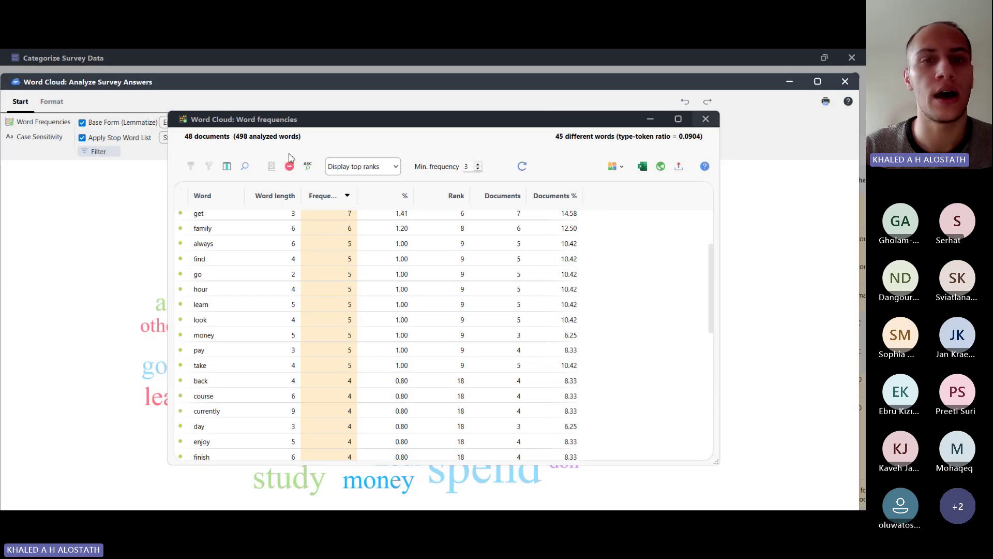
{"action": "key", "text": "Escape"}
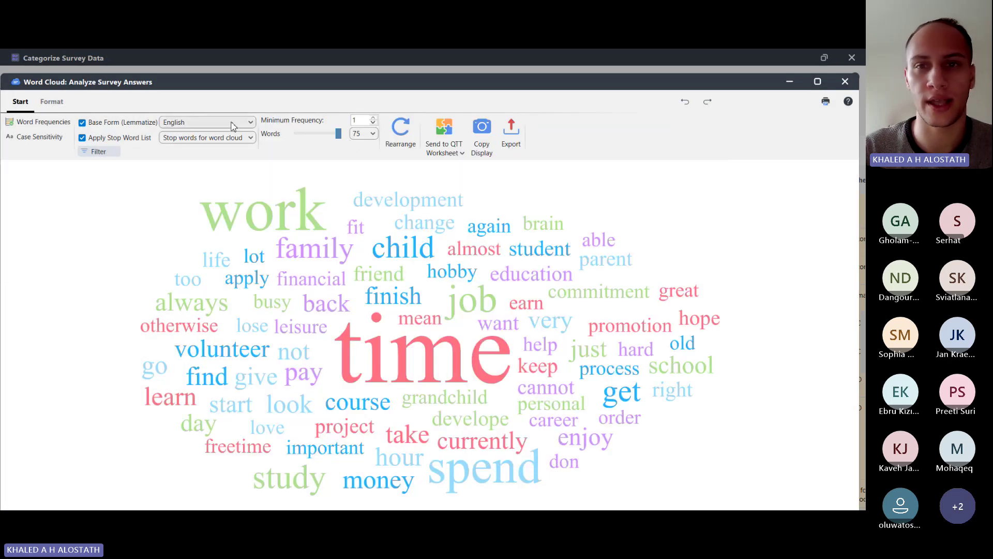
{"action": "left_click_drag", "start_coordinate": [631, 88], "coordinate": [514, 171]}
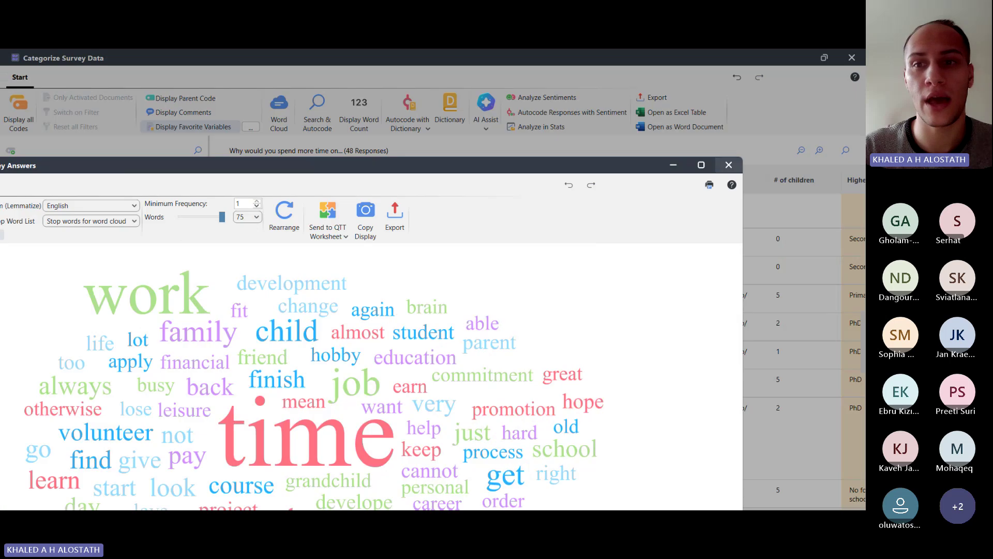
{"action": "left_click", "coordinate": [729, 165]}
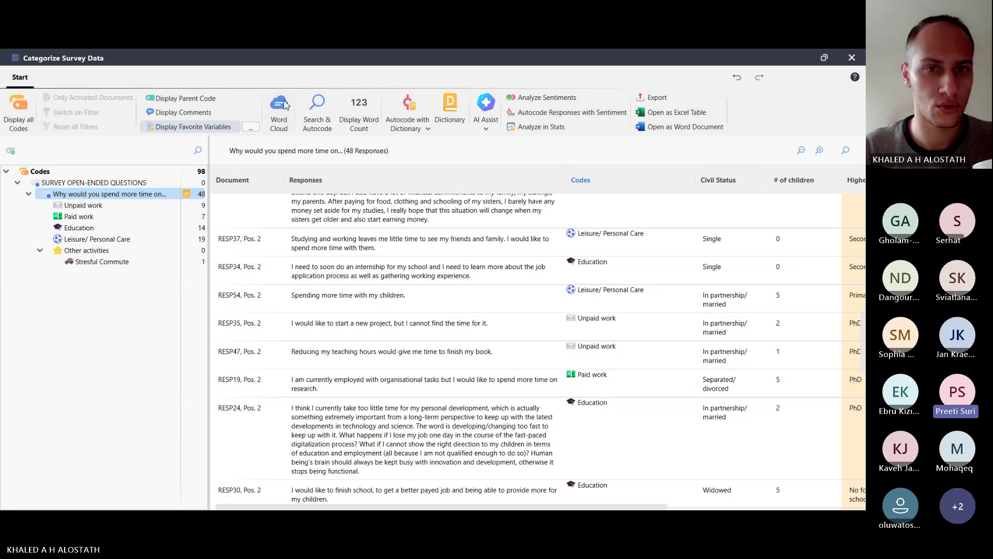
Reopen the word cloud of the survey answers and look through its word frequencies down to the least frequent words
{"action": "key", "text": "alt+Tab"}
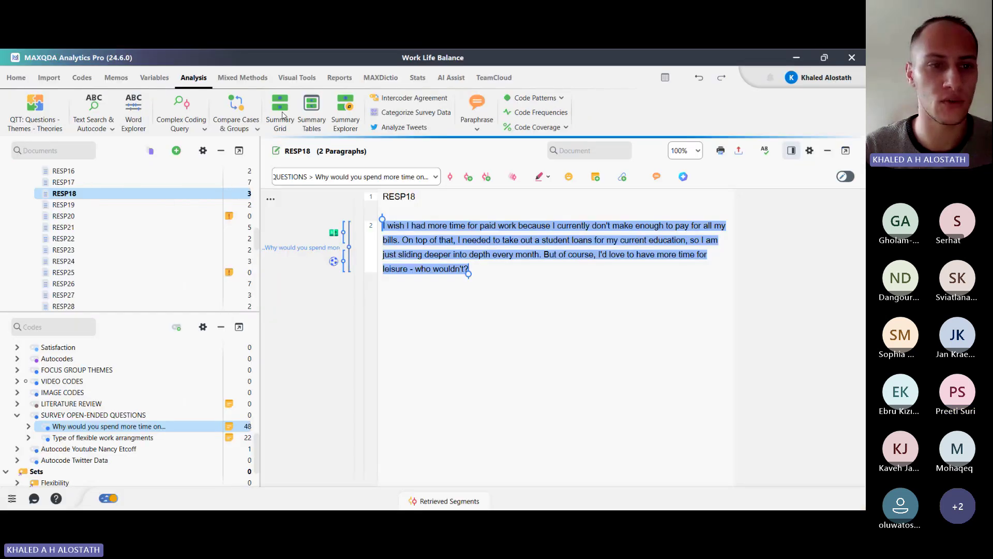
{"action": "key", "text": "alt+Tab"}
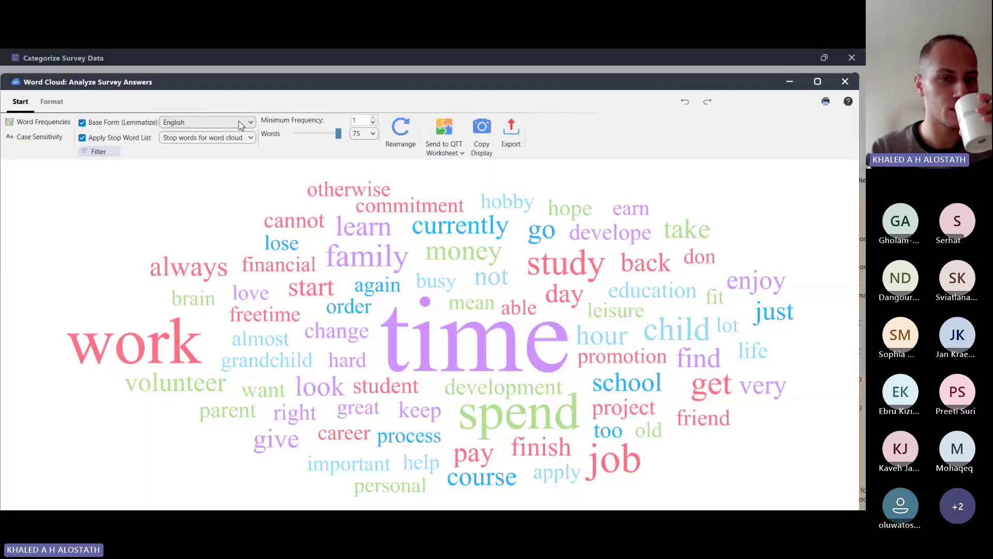
{"action": "left_click", "coordinate": [32, 126]}
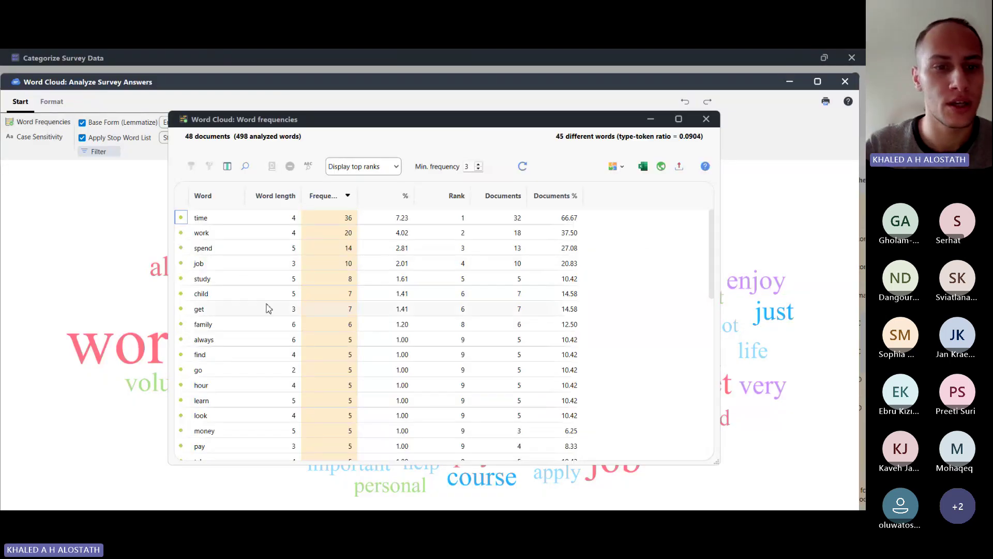
{"action": "scroll", "coordinate": [268, 309], "scroll_direction": "down", "scroll_amount": 4}
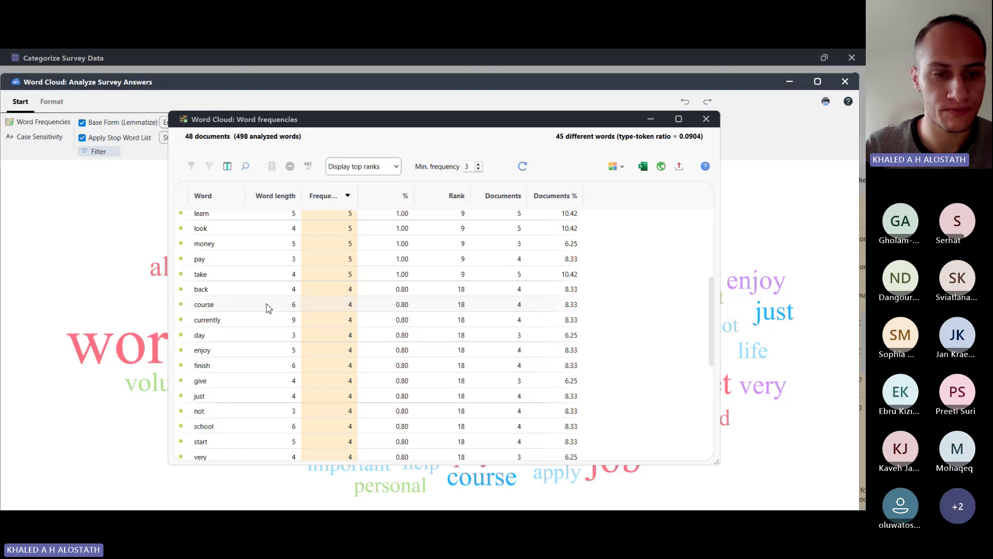
{"action": "scroll", "coordinate": [268, 308], "scroll_direction": "down", "scroll_amount": 5}
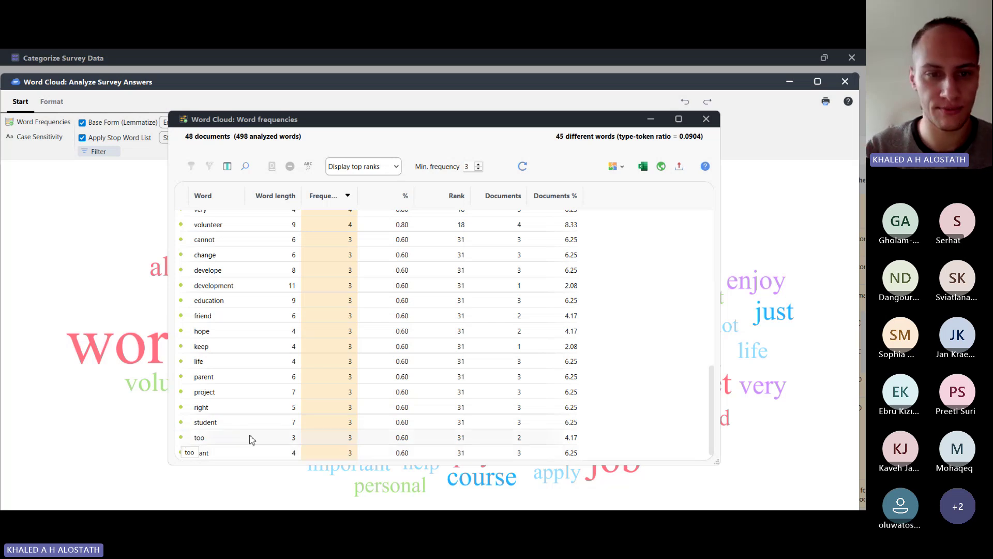
Mark "too" and "very" for exclusion in the word frequencies list, review the remaining words and close the list
{"action": "left_click", "coordinate": [182, 438]}
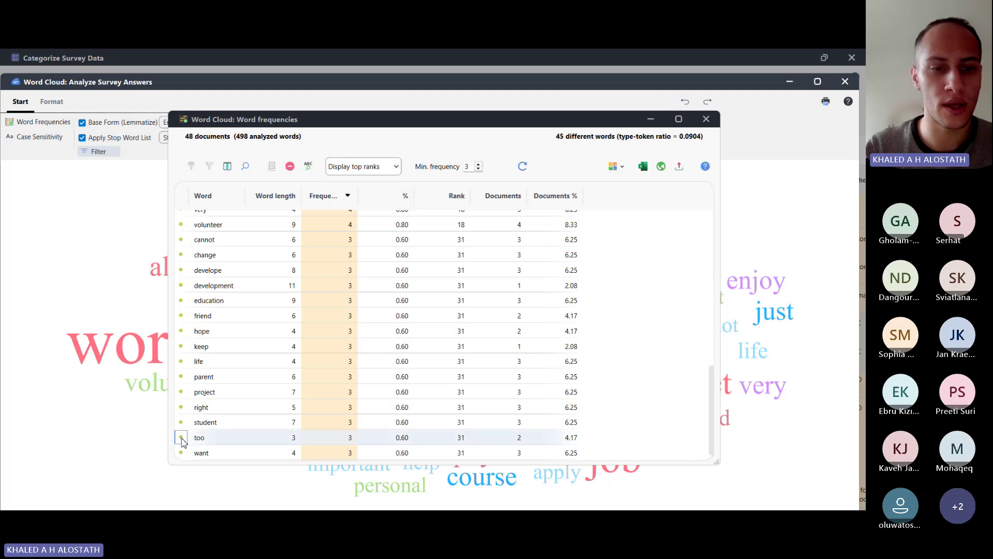
{"action": "left_click", "coordinate": [643, 294]}
{"action": "scroll", "coordinate": [480, 325], "scroll_direction": "up", "scroll_amount": 5}
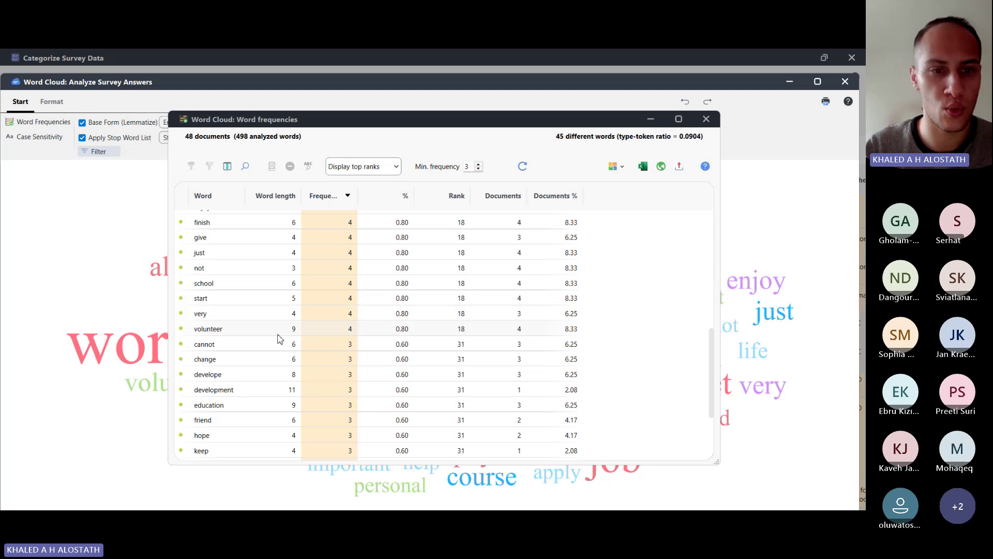
{"action": "left_click", "coordinate": [181, 314]}
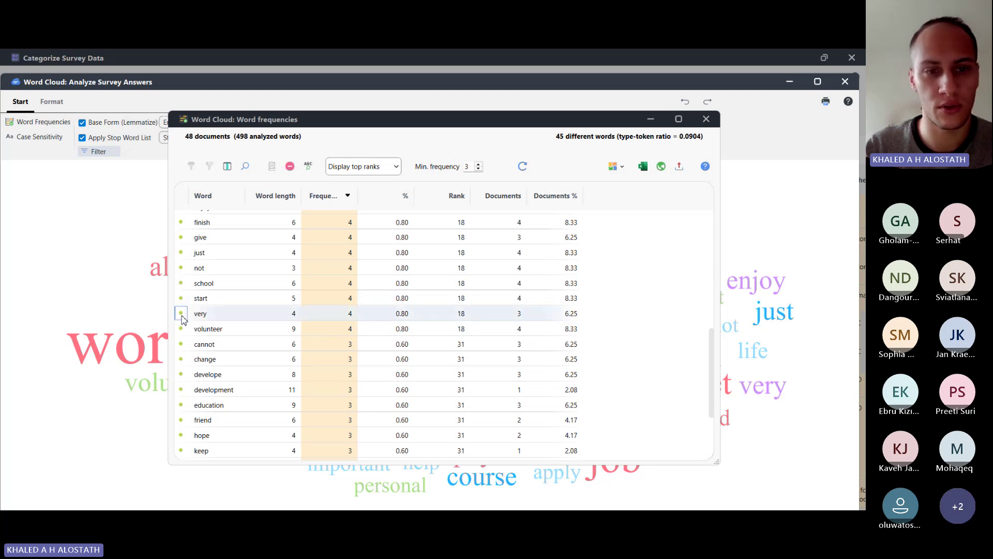
{"action": "scroll", "coordinate": [359, 298], "scroll_direction": "up", "scroll_amount": 3}
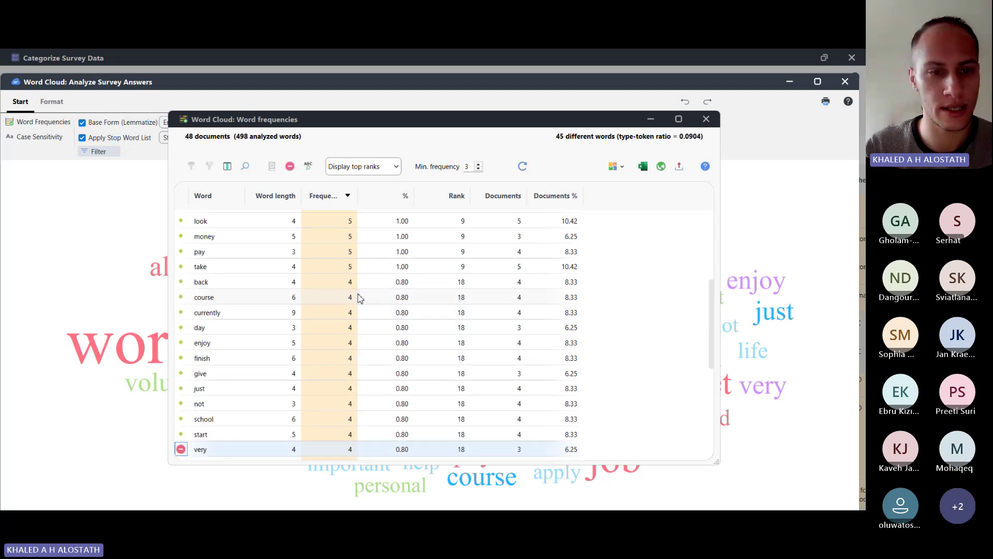
{"action": "scroll", "coordinate": [360, 299], "scroll_direction": "up", "scroll_amount": 2}
{"action": "scroll", "coordinate": [359, 299], "scroll_direction": "up", "scroll_amount": 2}
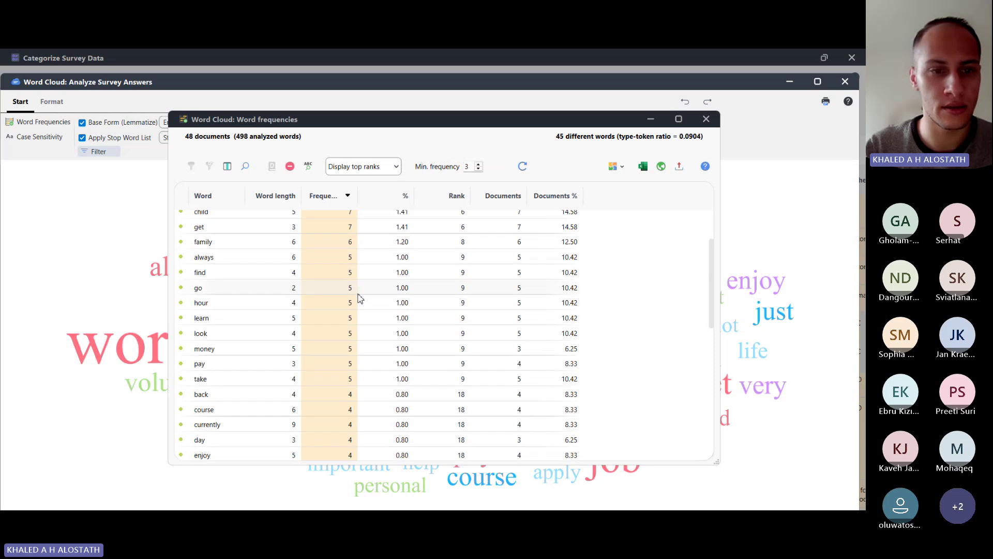
{"action": "scroll", "coordinate": [359, 298], "scroll_direction": "up", "scroll_amount": 1}
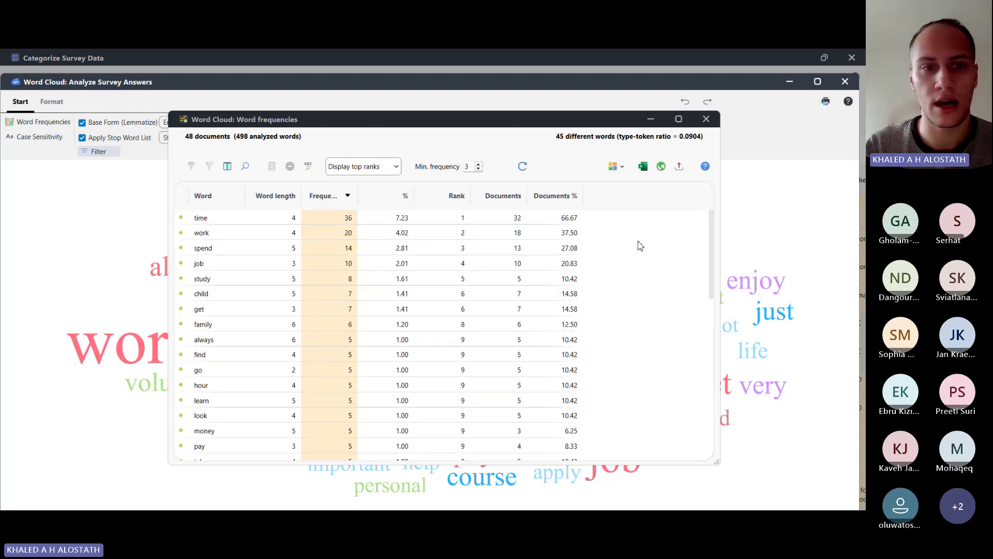
{"action": "scroll", "coordinate": [425, 315], "scroll_direction": "down", "scroll_amount": 6}
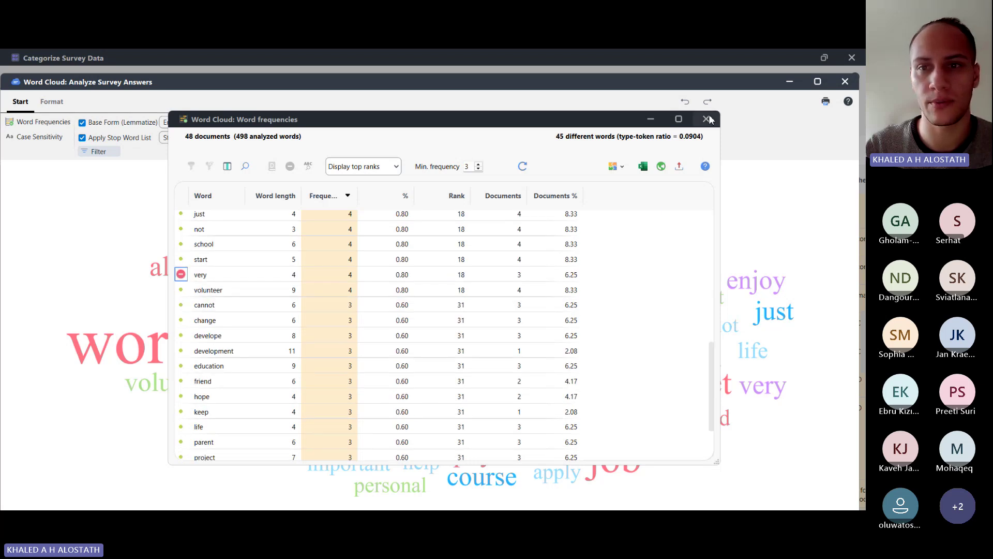
{"action": "left_click", "coordinate": [706, 118]}
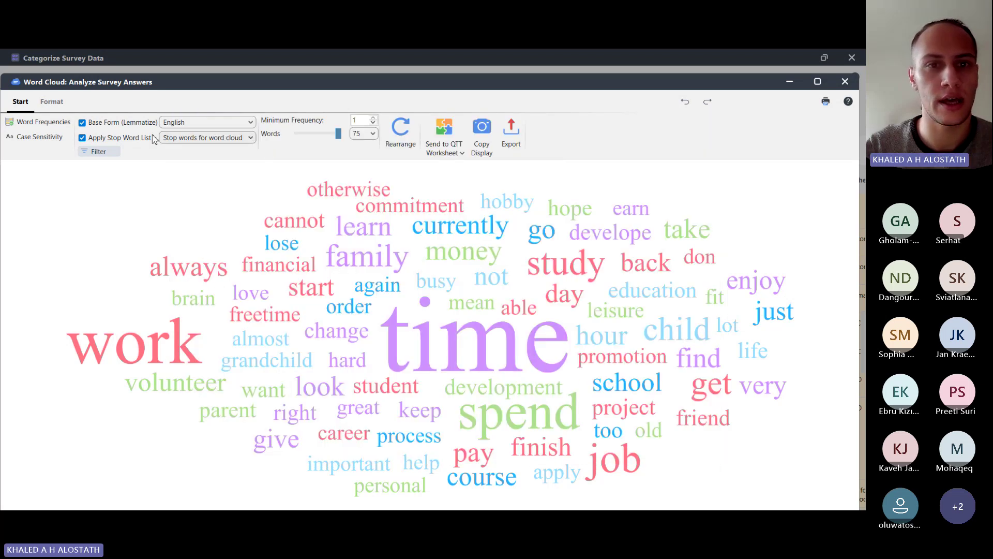
Rearrange the words in the word cloud and inspect the frequencies of individual words
{"action": "left_click", "coordinate": [99, 151]}
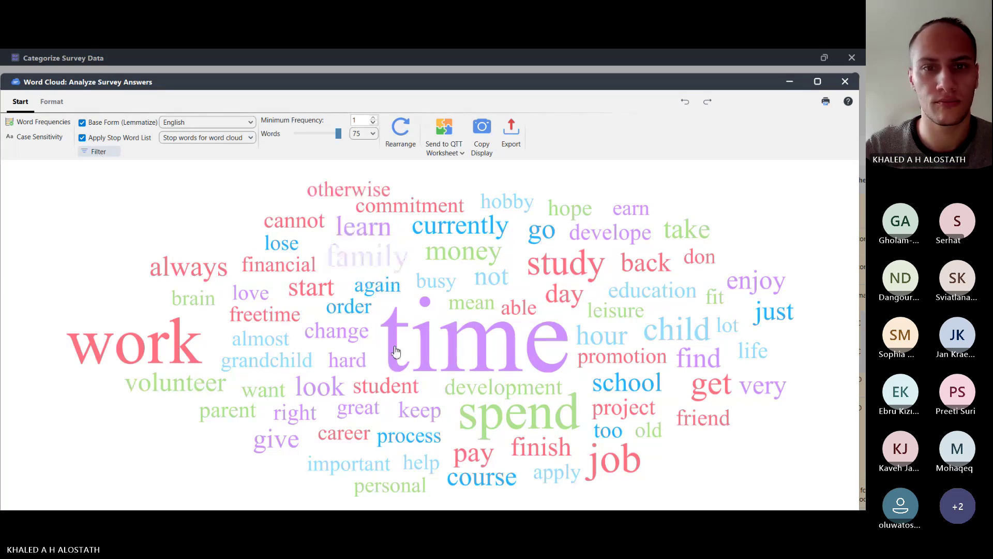
{"action": "left_click", "coordinate": [406, 139]}
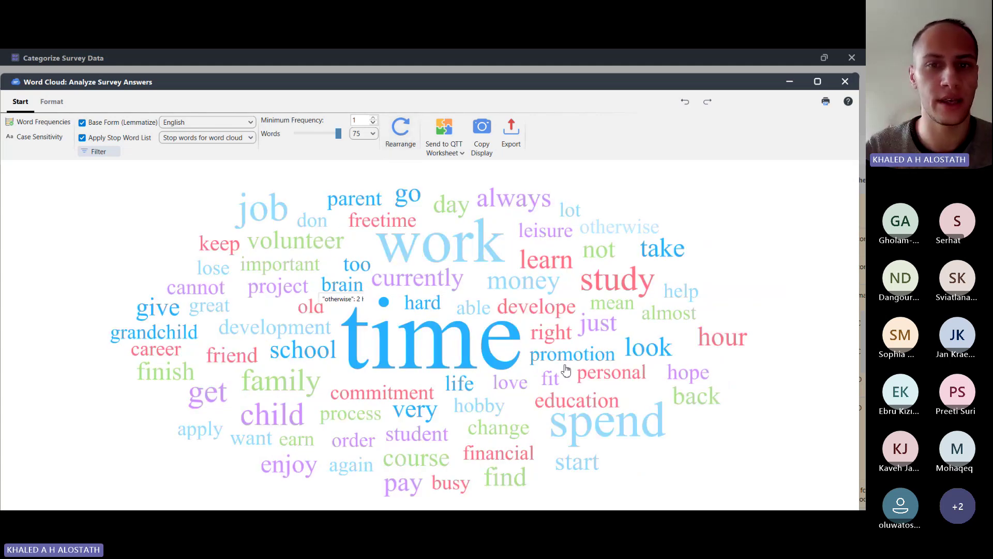
{"action": "mouse_move", "coordinate": [461, 250]}
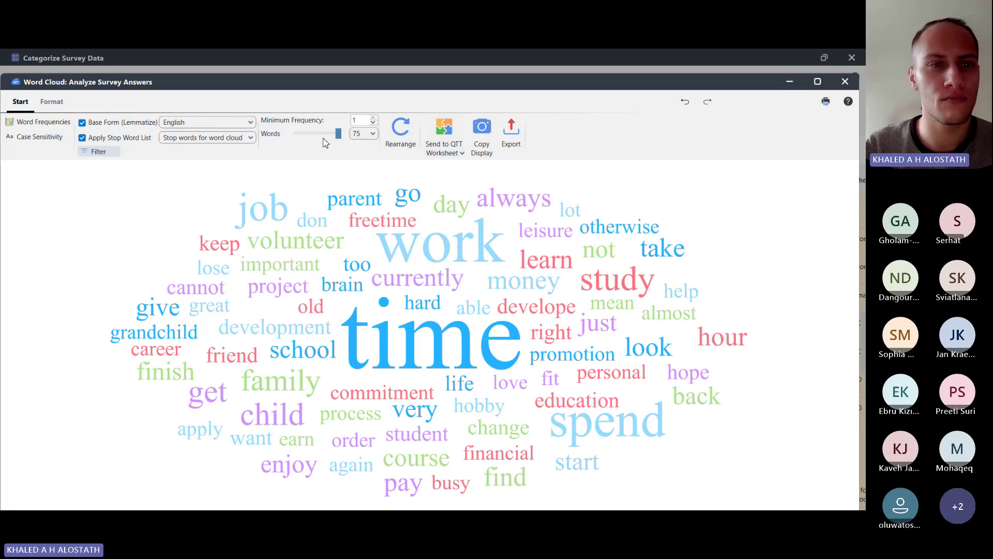
Check the word cloud's color themes and set the word alignment to horizontal and vertical (90 degrees)
{"action": "left_click", "coordinate": [52, 102]}
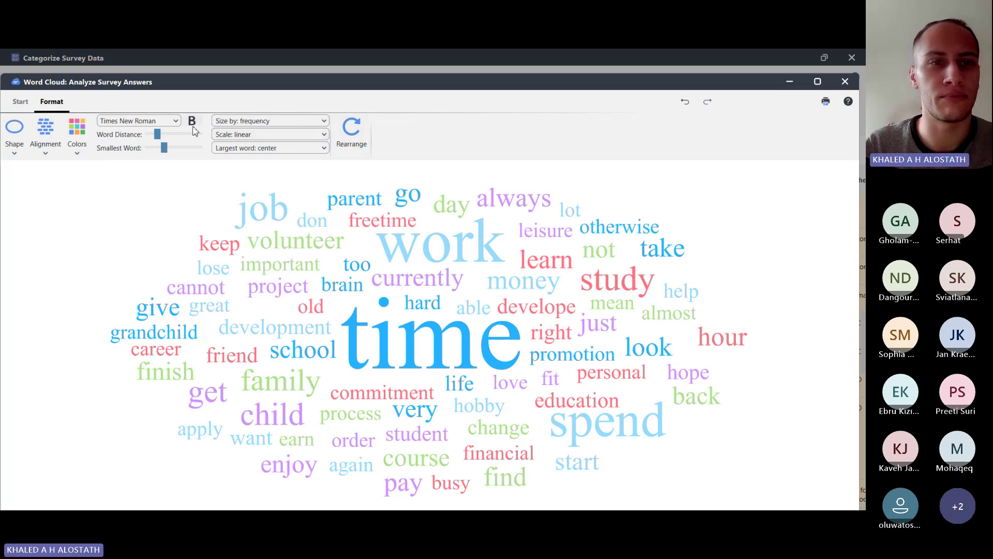
{"action": "left_click", "coordinate": [165, 124]}
{"action": "left_click", "coordinate": [82, 150]}
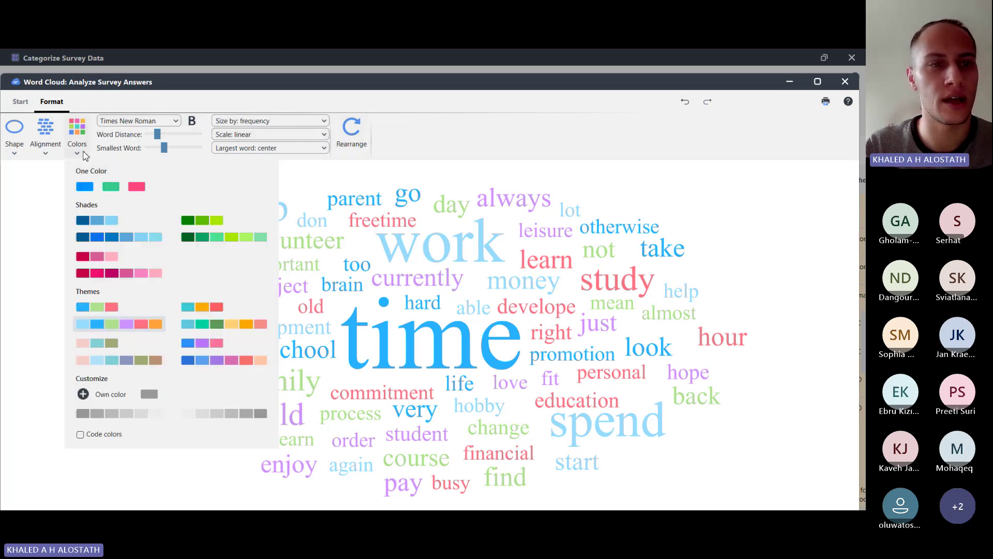
{"action": "left_click", "coordinate": [46, 149]}
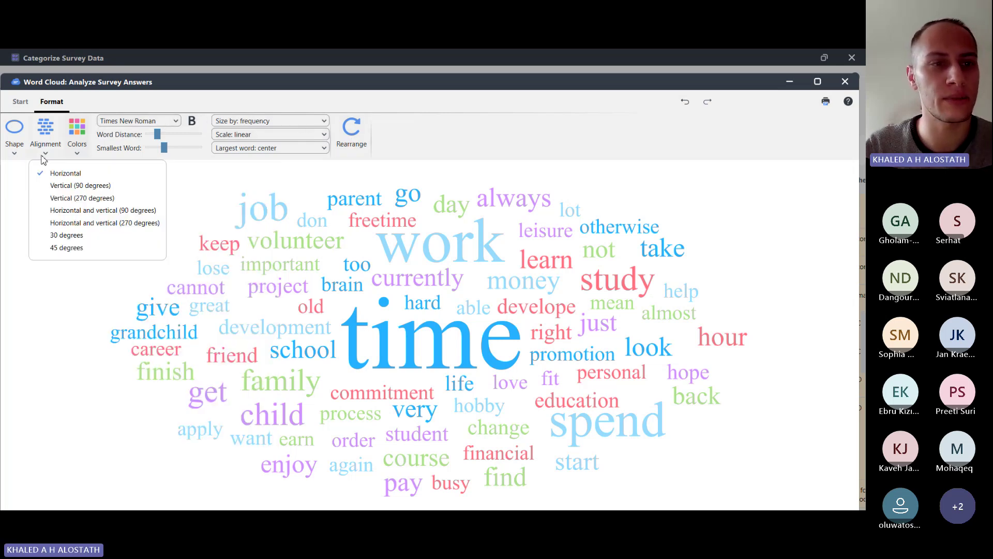
{"action": "left_click", "coordinate": [64, 210]}
Change the word cloud's shape to a square and close the word cloud
{"action": "left_click", "coordinate": [24, 146]}
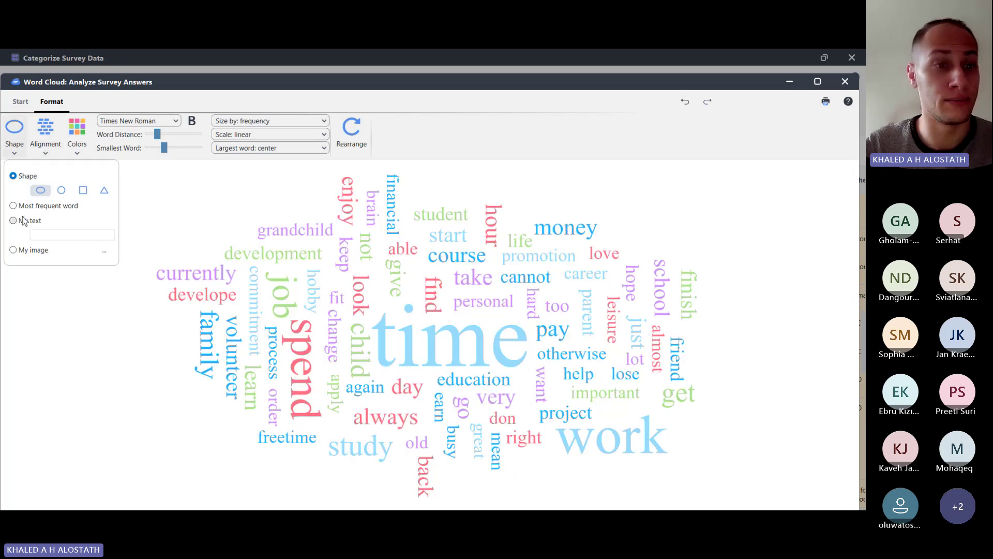
{"action": "left_click", "coordinate": [83, 191]}
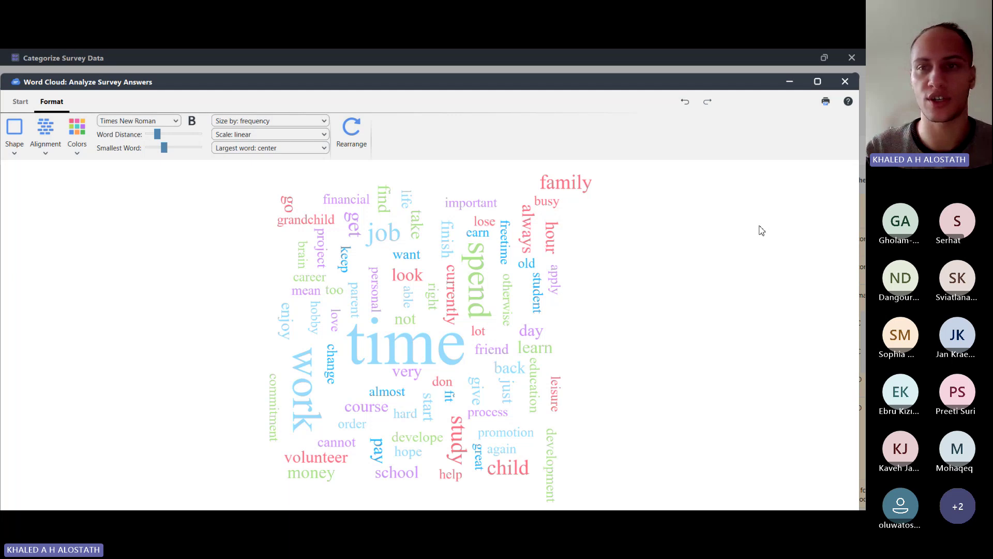
{"action": "left_click", "coordinate": [845, 82]}
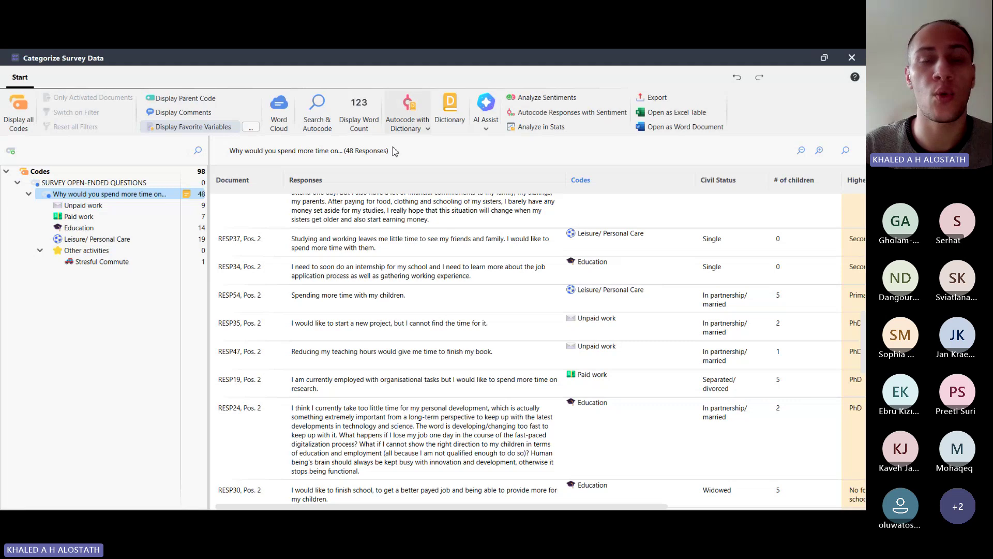
Review the options for autocoding survey responses with a dictionary and close the Categorize Survey Data window
{"action": "left_click", "coordinate": [427, 130]}
{"action": "left_click", "coordinate": [427, 131]}
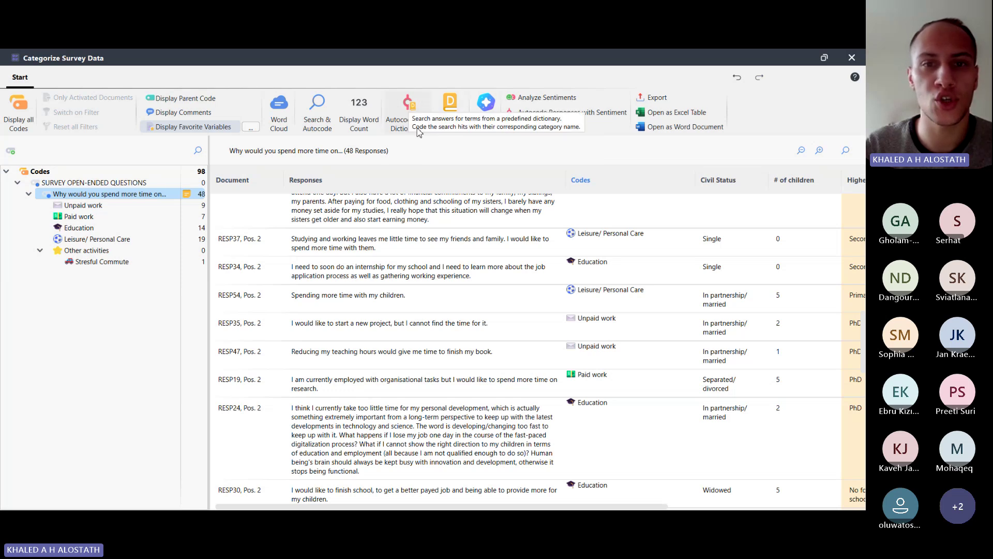
{"action": "left_click", "coordinate": [419, 133]}
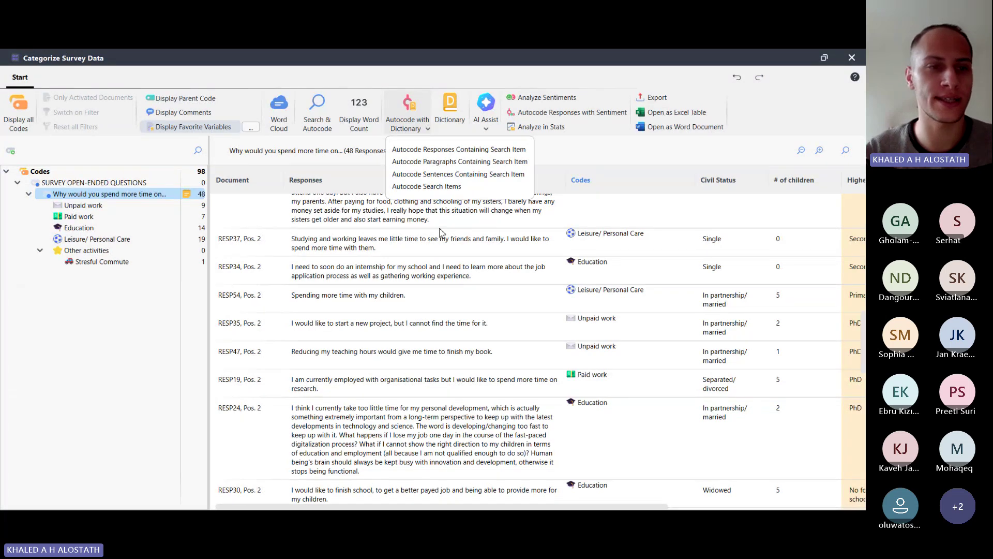
{"action": "left_click", "coordinate": [515, 261]}
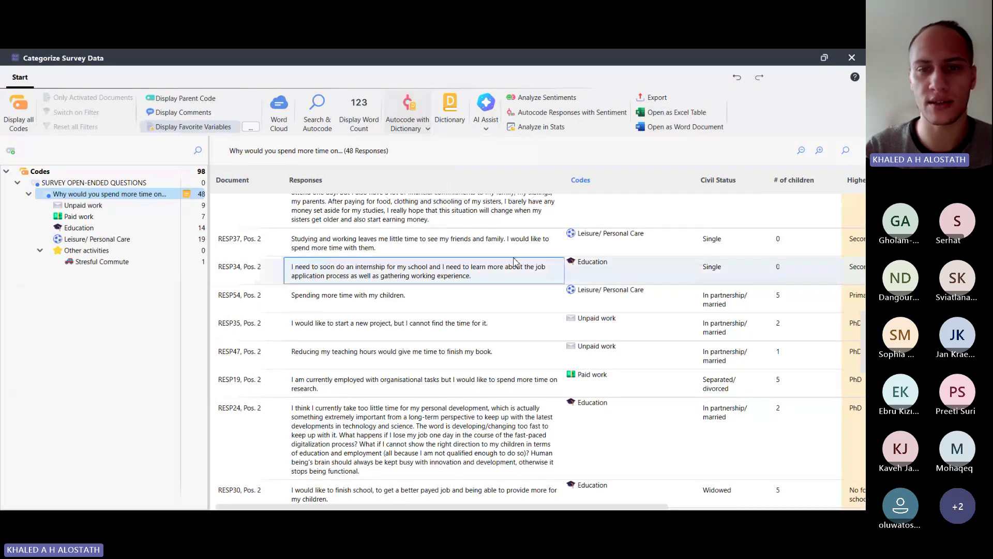
{"action": "left_click", "coordinate": [458, 250]}
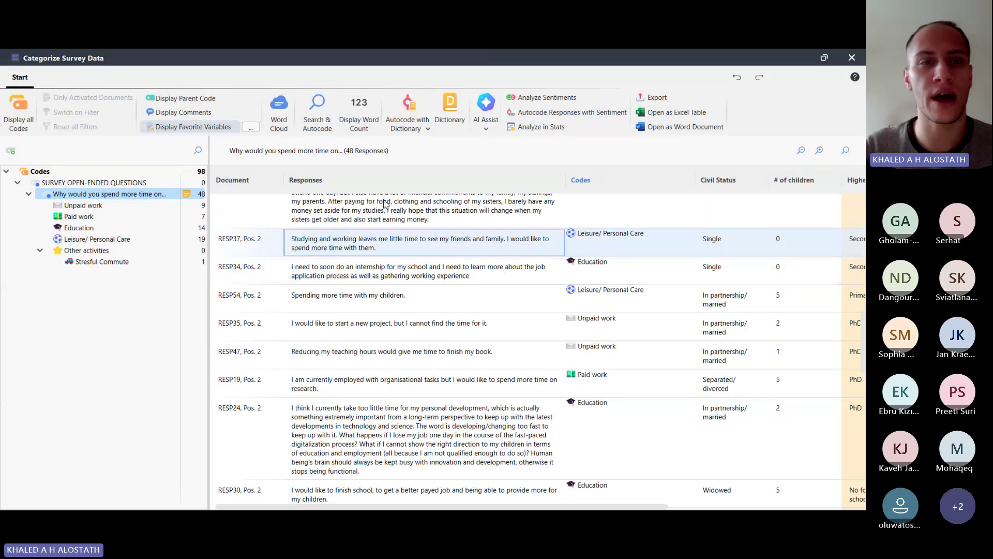
{"action": "left_click", "coordinate": [859, 55]}
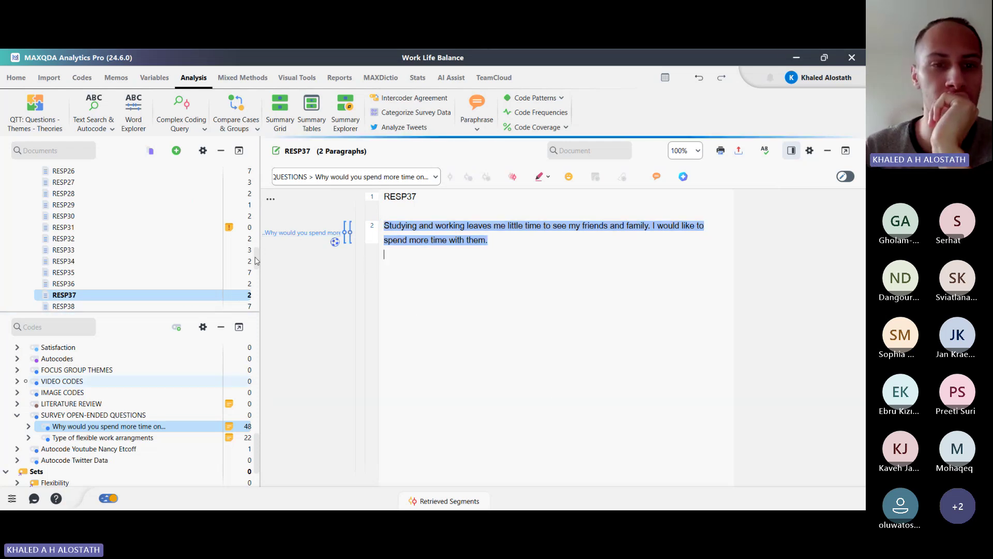
Create a new project named "New project (1)" in the MAXQDA24 folder, keeping the synchronized location
{"action": "left_click_drag", "start_coordinate": [257, 253], "coordinate": [251, 161]}
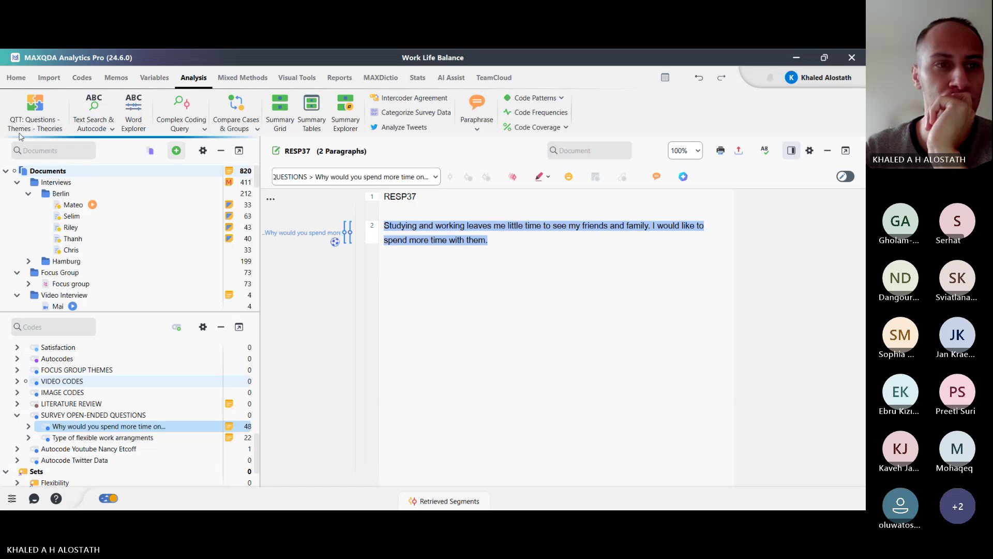
{"action": "left_click", "coordinate": [16, 78]}
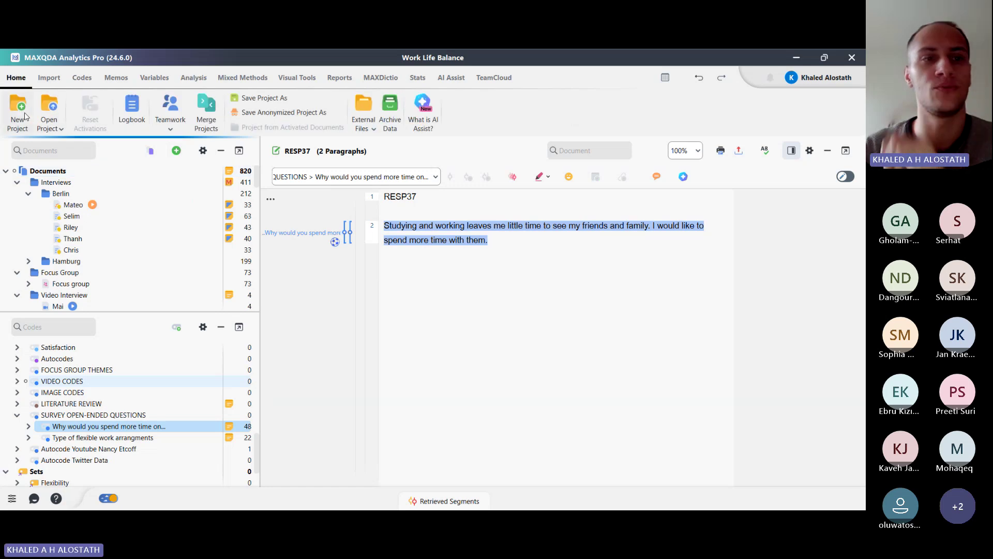
{"action": "key", "text": "ctrl+n"}
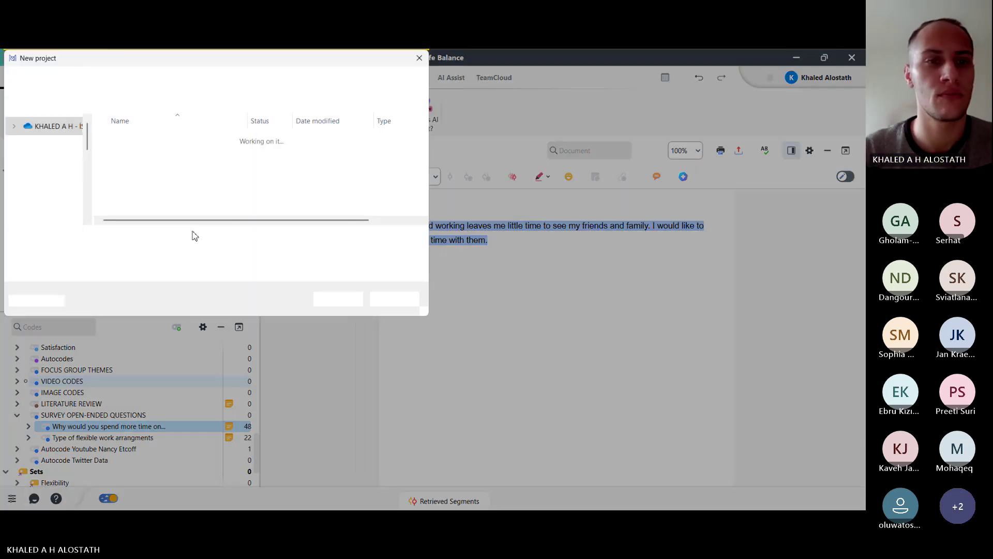
{"action": "left_click", "coordinate": [133, 142]}
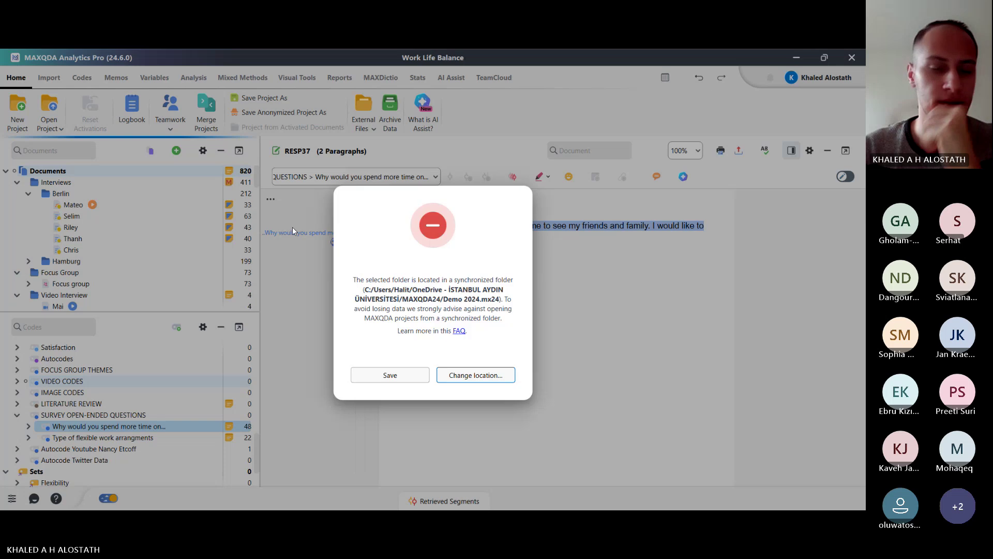
{"action": "left_click", "coordinate": [399, 380]}
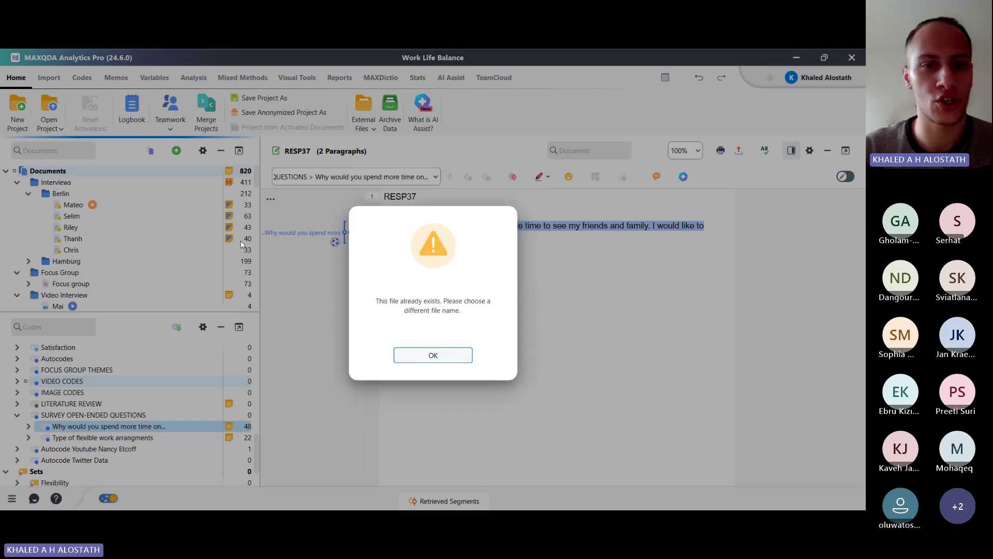
{"action": "key", "text": "Return"}
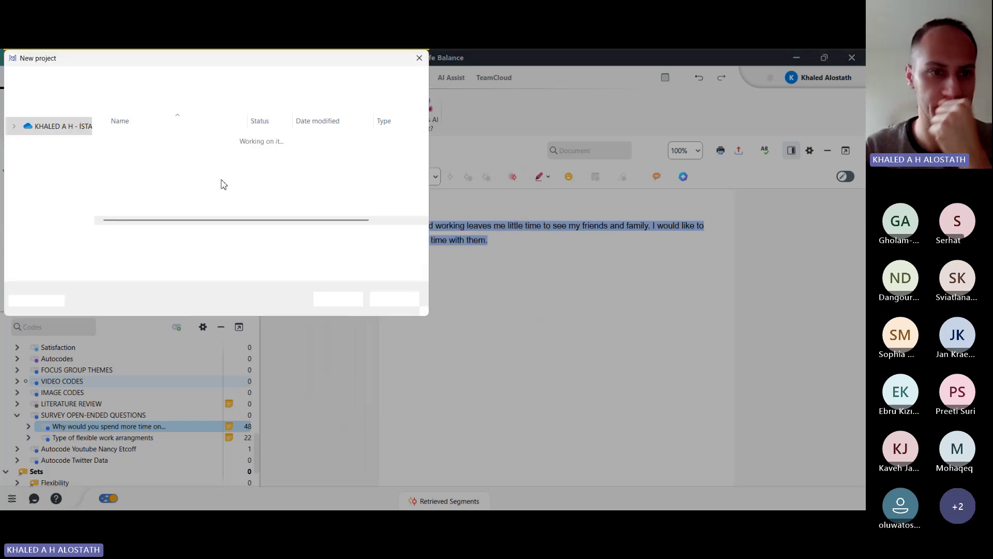
{"action": "key", "text": "Return"}
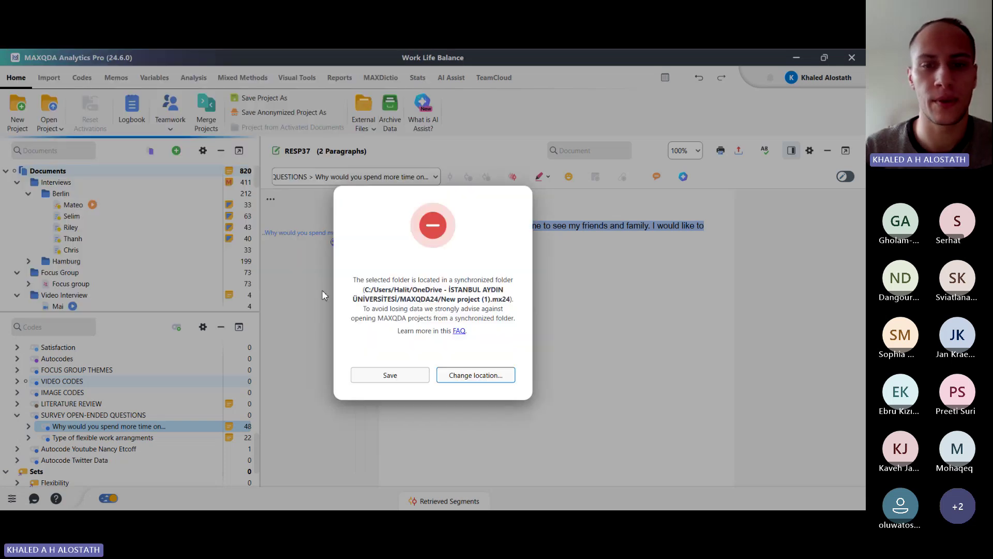
{"action": "left_click", "coordinate": [390, 375]}
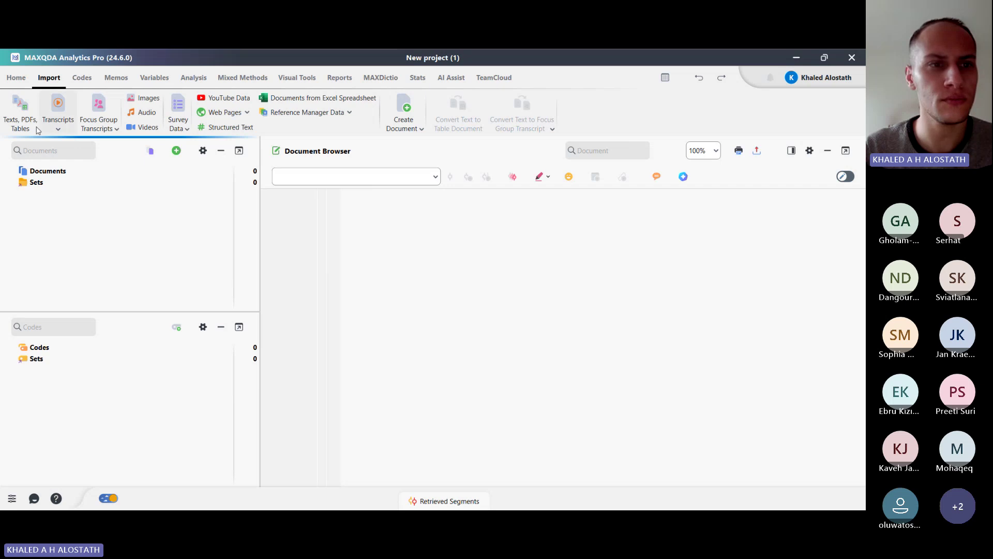
Import the interview draft document from the Downloads folder without keeping timestamps in the text
{"action": "left_click", "coordinate": [28, 132]}
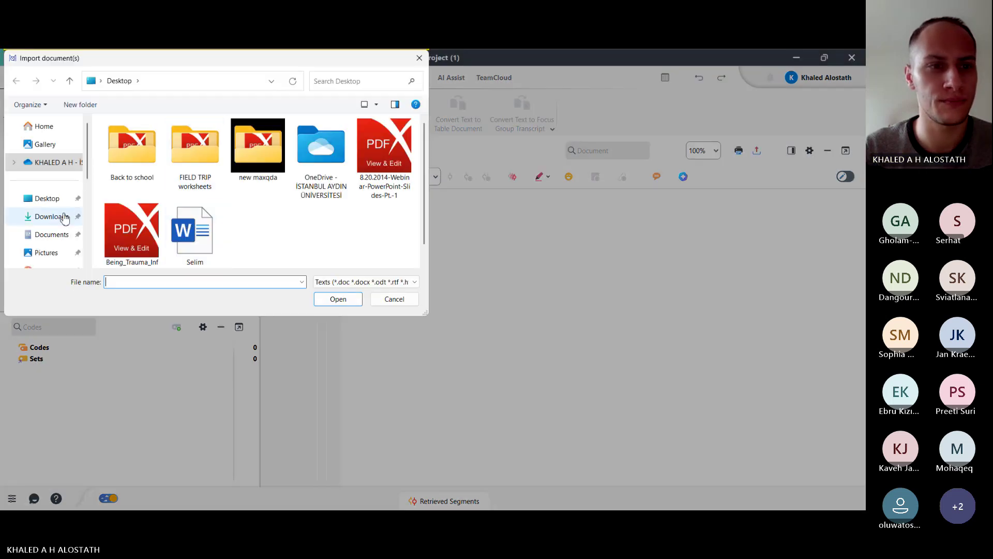
{"action": "left_click", "coordinate": [65, 217]}
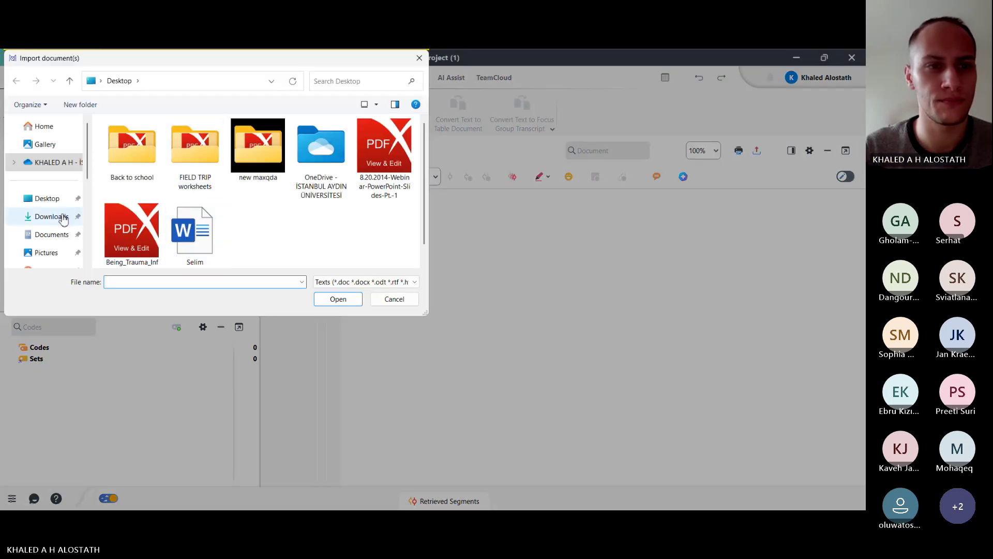
{"action": "double_click", "coordinate": [129, 170]}
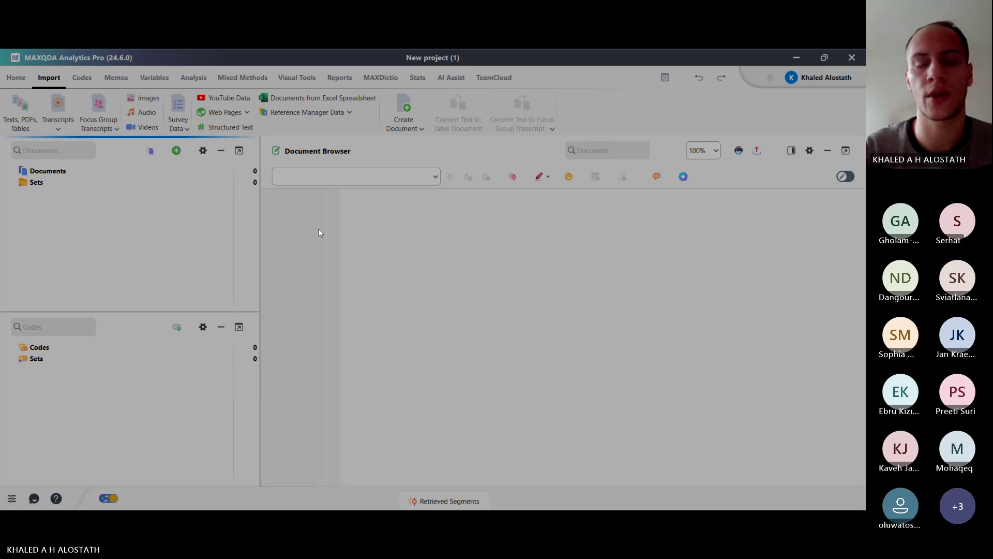
{"action": "left_click", "coordinate": [440, 362]}
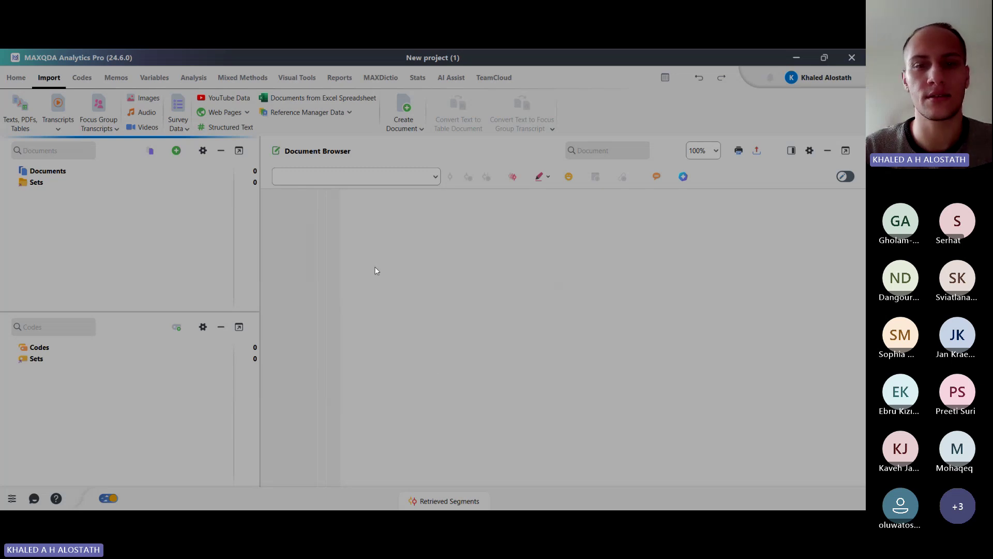
{"action": "left_click", "coordinate": [388, 301]}
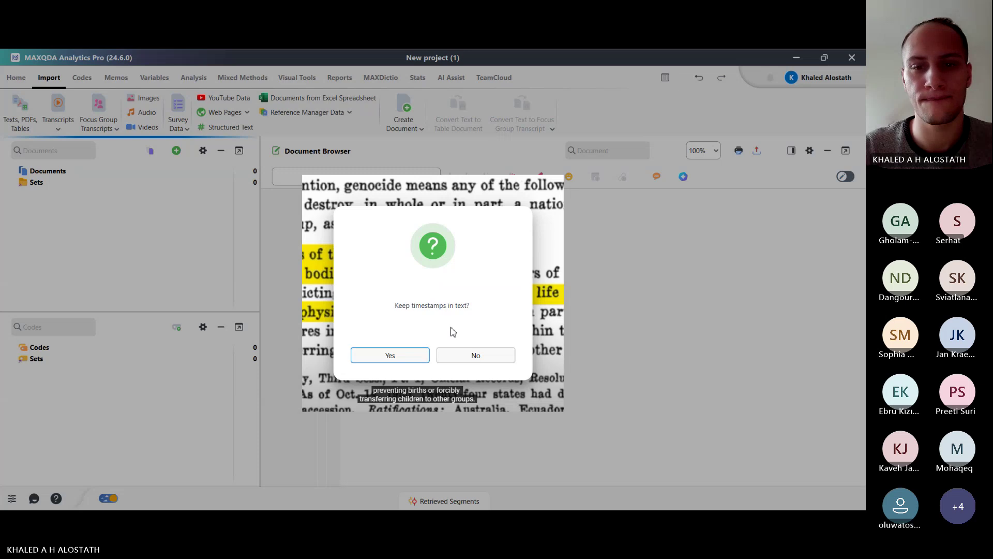
{"action": "left_click", "coordinate": [458, 359]}
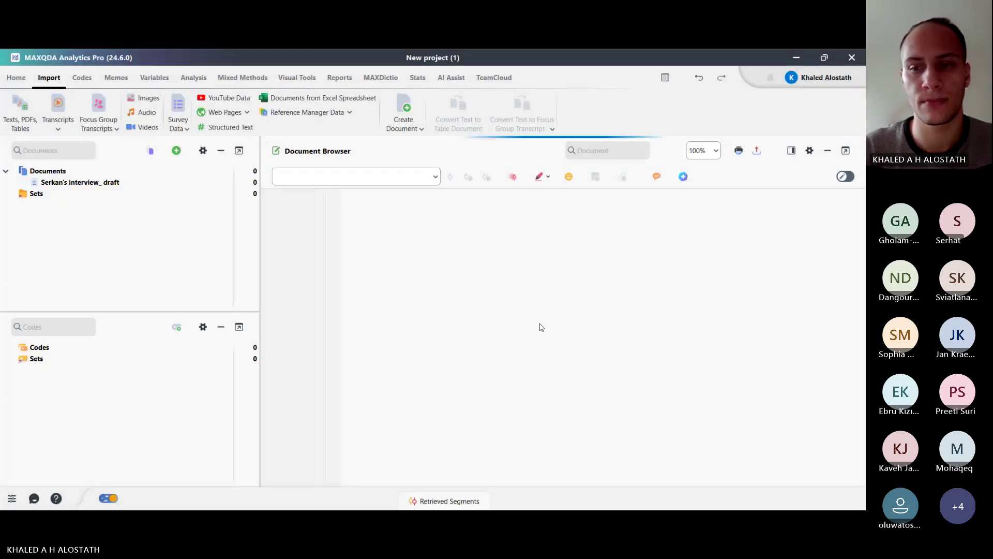
Look over the imported interview transcript and display the sidebar beside its text
{"action": "left_click", "coordinate": [521, 252]}
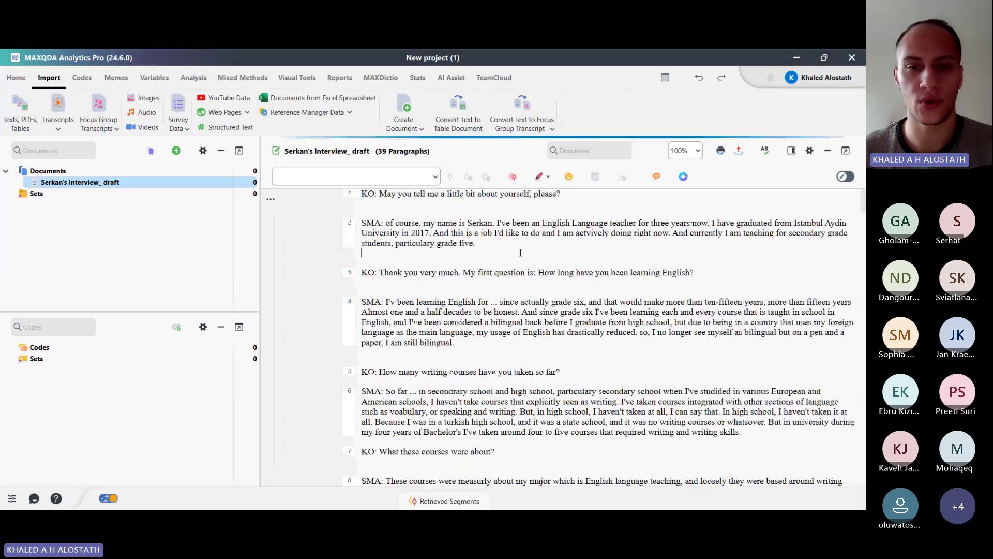
{"action": "scroll", "coordinate": [521, 252], "scroll_direction": "down", "scroll_amount": 1}
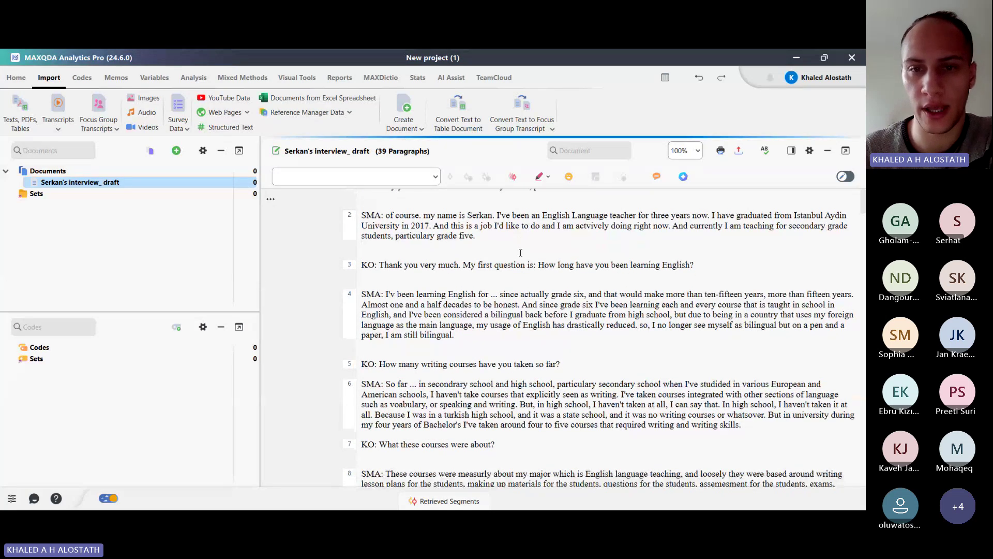
{"action": "scroll", "coordinate": [520, 253], "scroll_direction": "down", "scroll_amount": 3}
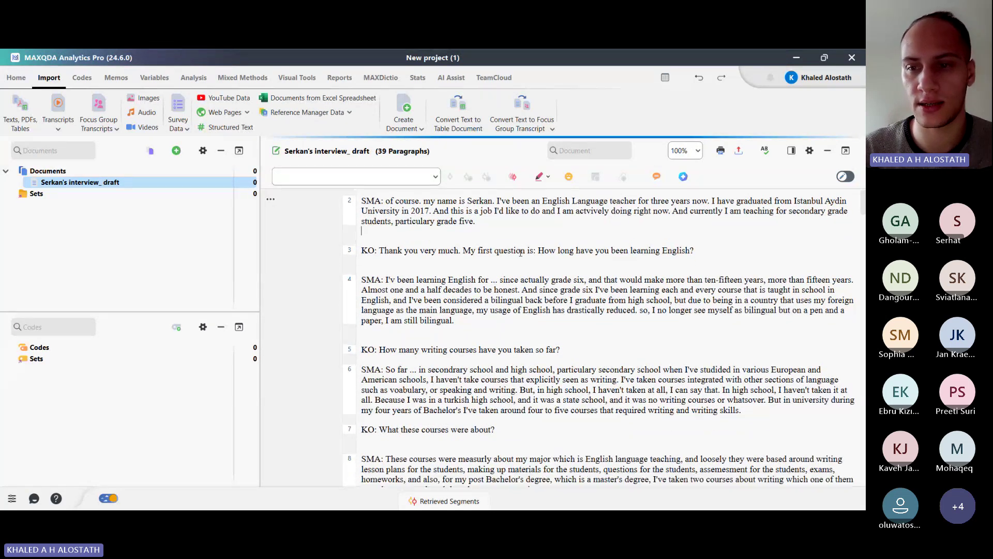
{"action": "scroll", "coordinate": [521, 252], "scroll_direction": "down", "scroll_amount": 2}
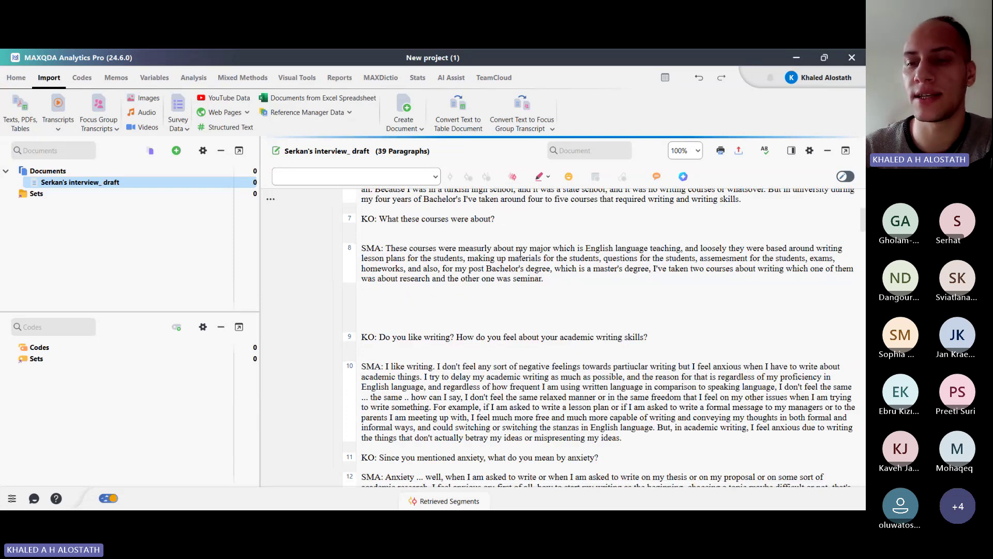
{"action": "scroll", "coordinate": [521, 252], "scroll_direction": "down", "scroll_amount": 2}
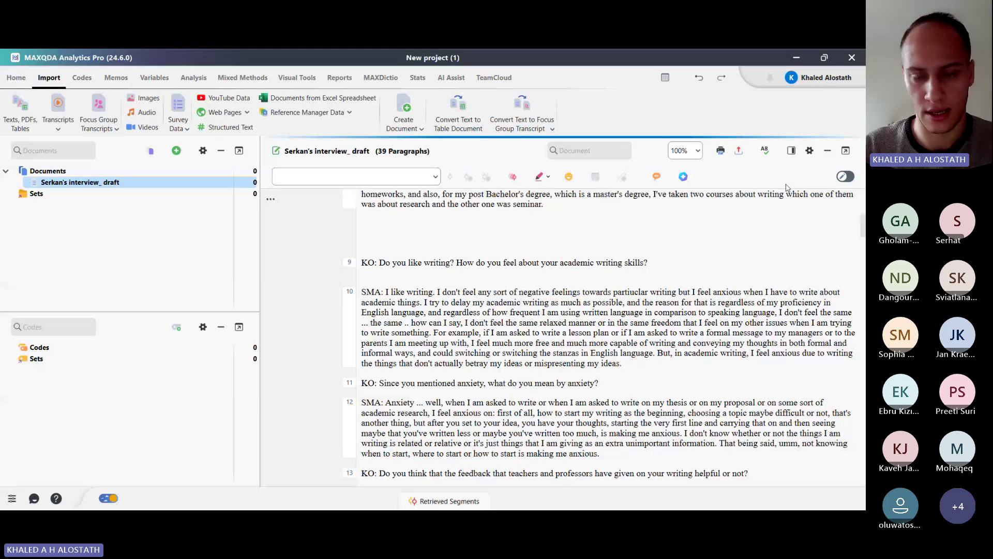
{"action": "left_click", "coordinate": [792, 151]}
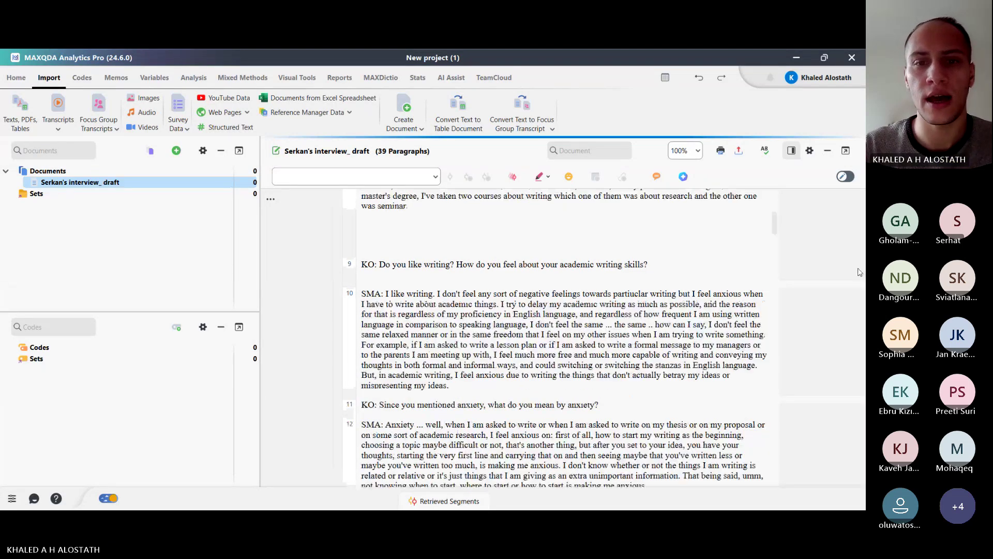
Begin a paraphrase of the whole answer in paragraph 10 with "S feels anxious when writing or thinking about academic writing."
{"action": "scroll", "coordinate": [536, 278], "scroll_direction": "up", "scroll_amount": 10}
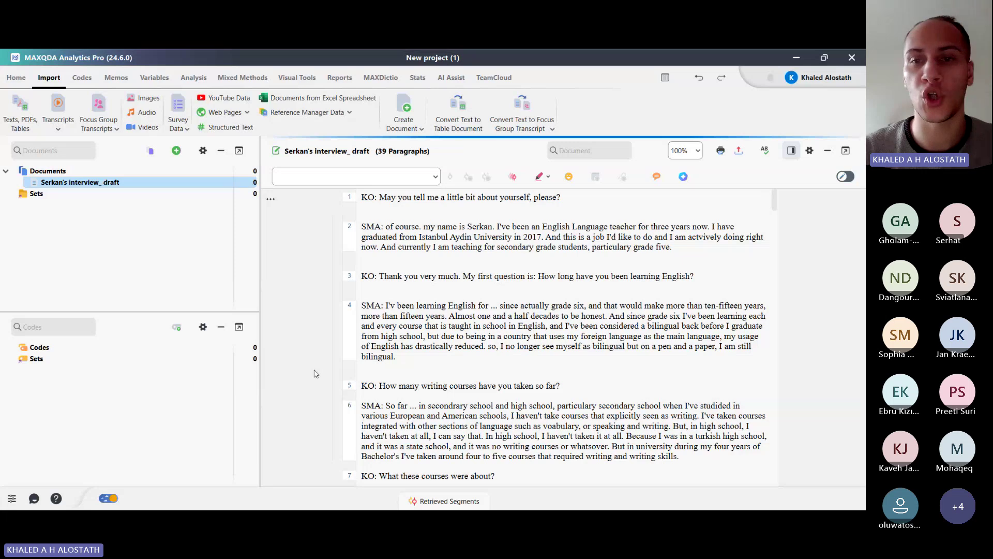
{"action": "scroll", "coordinate": [563, 277], "scroll_direction": "down", "scroll_amount": 4}
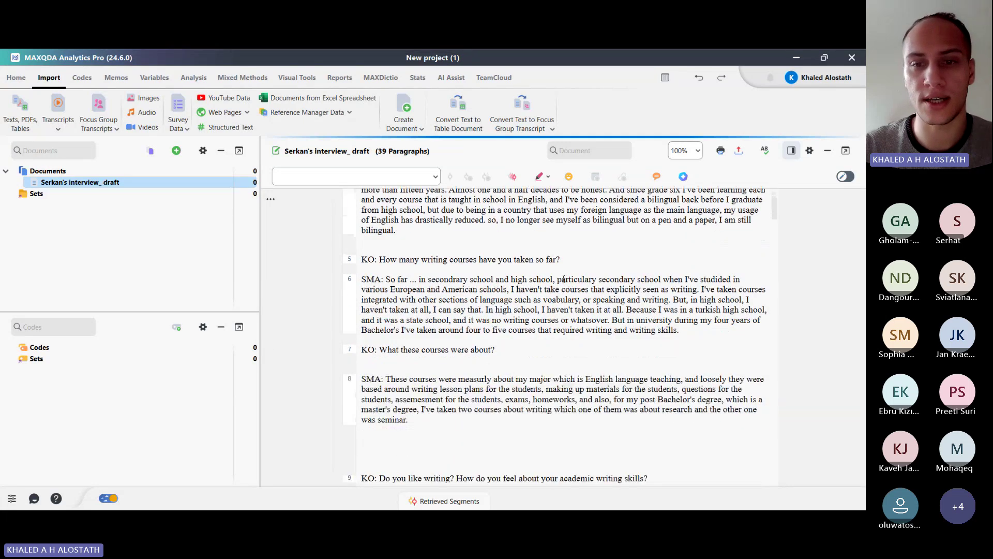
{"action": "scroll", "coordinate": [564, 279], "scroll_direction": "up", "scroll_amount": 4}
{"action": "scroll", "coordinate": [563, 278], "scroll_direction": "down", "scroll_amount": 10}
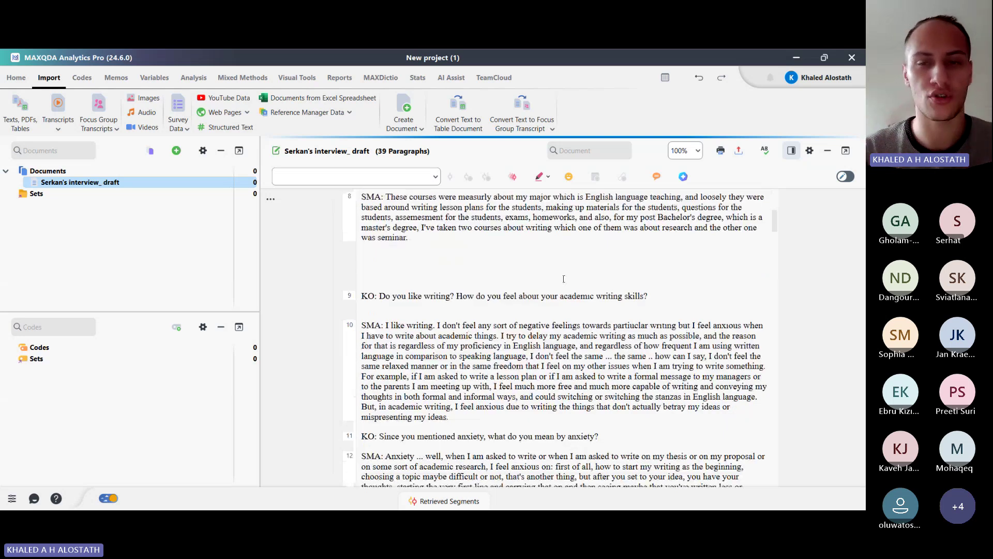
{"action": "scroll", "coordinate": [563, 278], "scroll_direction": "down", "scroll_amount": 3}
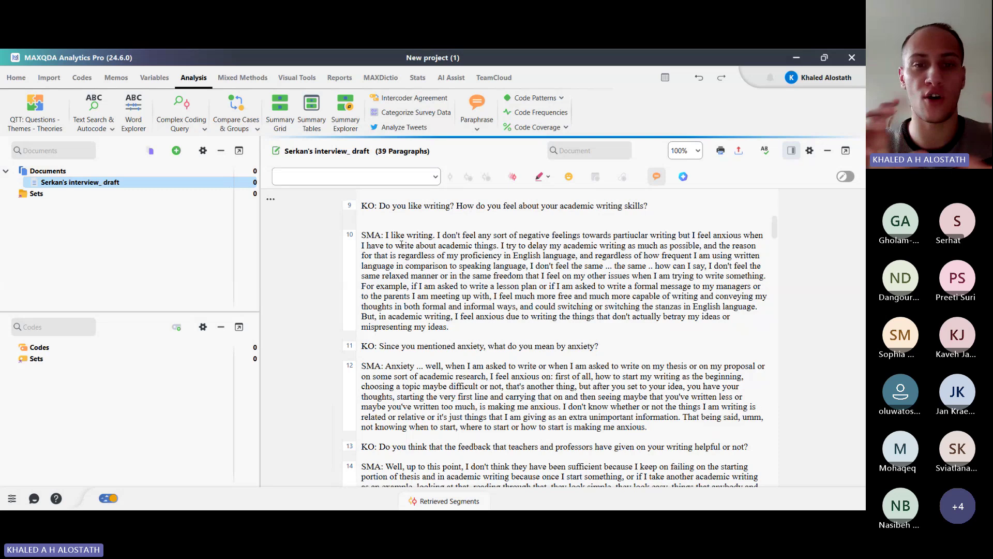
{"action": "left_click", "coordinate": [351, 235]}
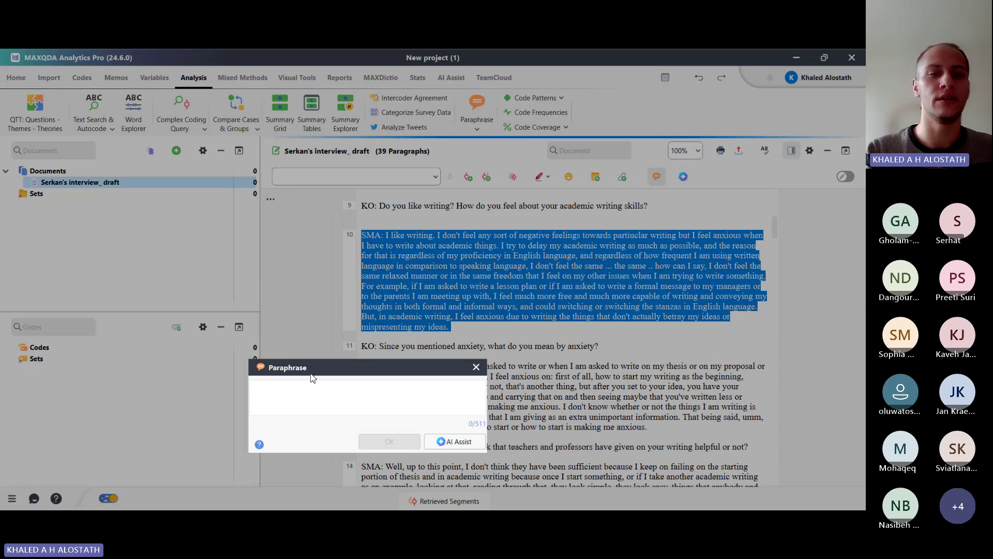
{"action": "left_click_drag", "start_coordinate": [311, 374], "coordinate": [353, 374]}
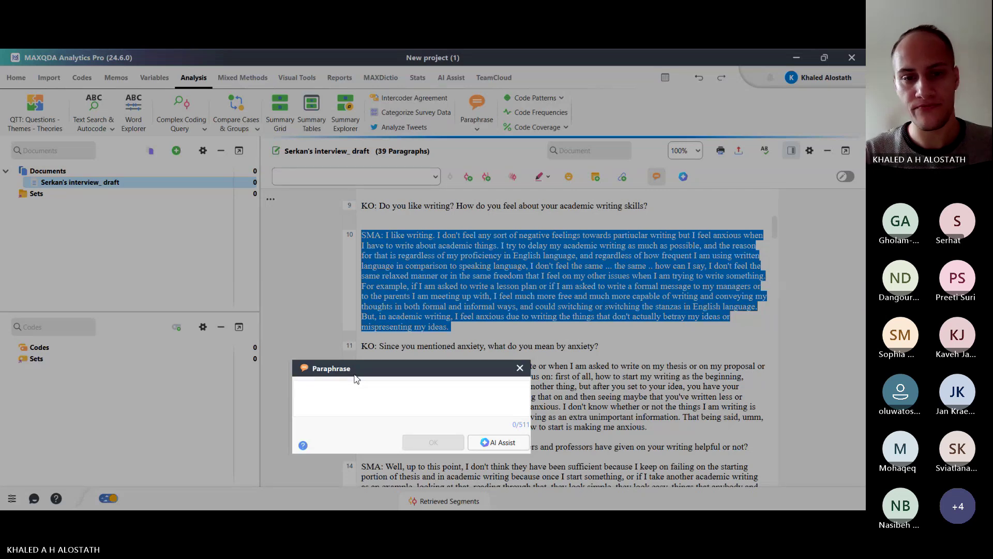
{"action": "type", "text": "S "}
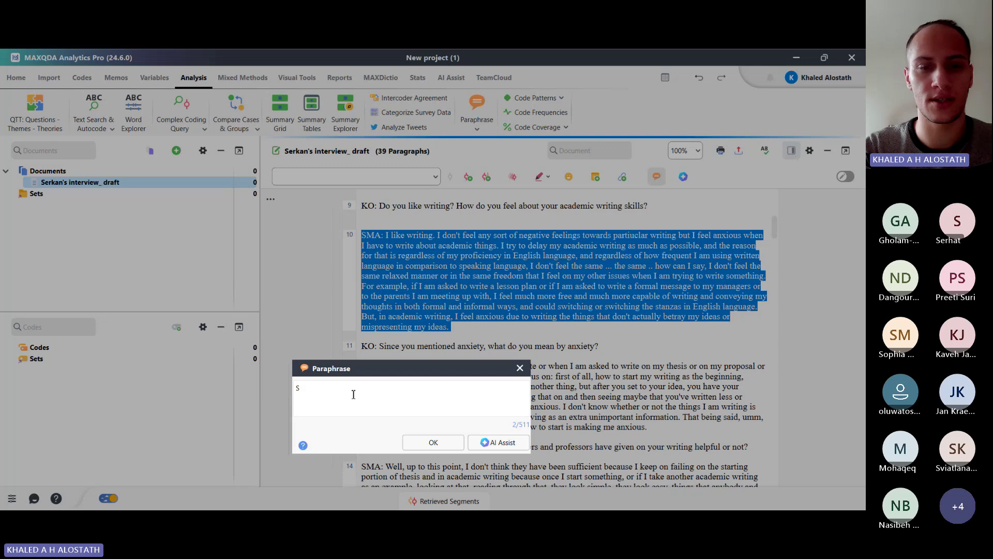
{"action": "type", "text": "feels anxi"}
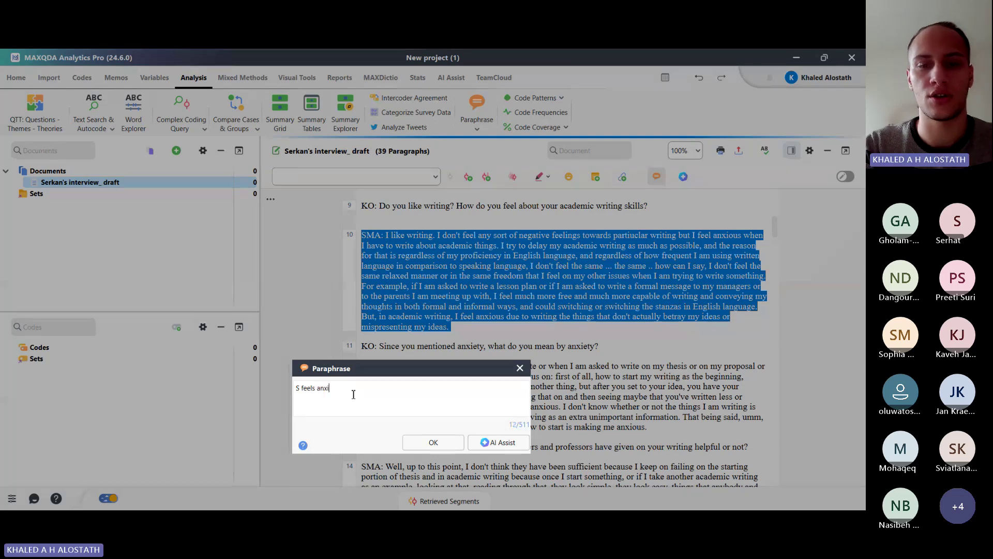
{"action": "type", "text": "ous when "}
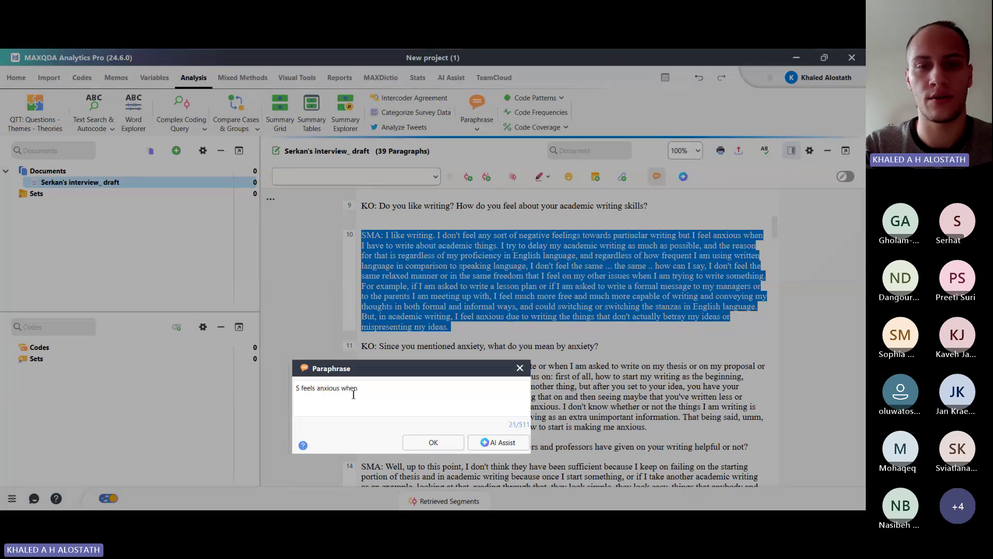
{"action": "type", "text": "writing "}
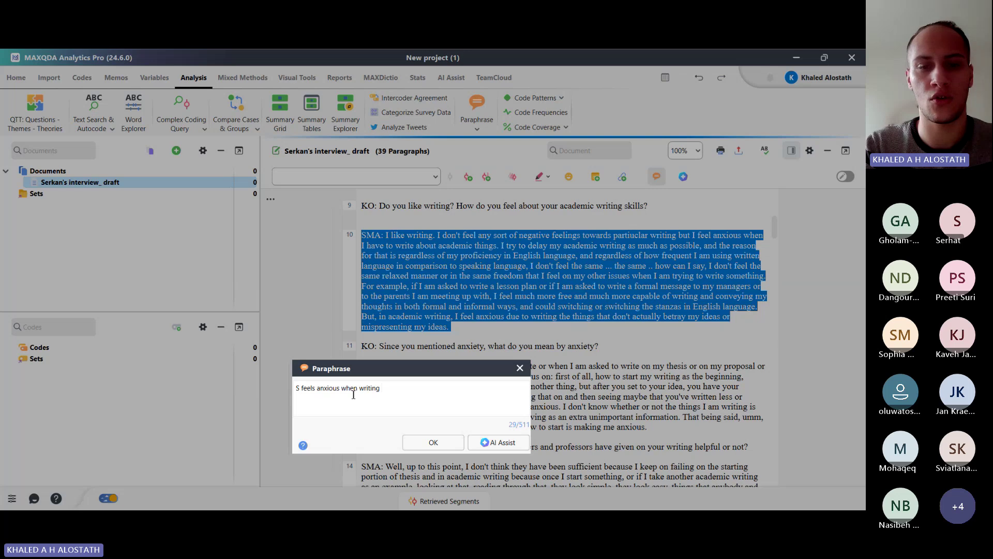
{"action": "type", "text": "or thinking abou"}
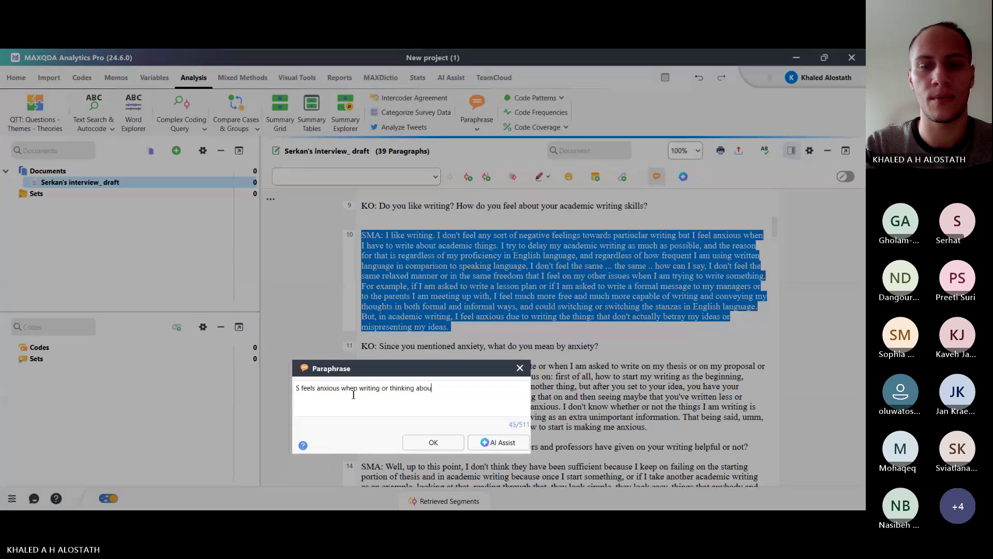
{"action": "type", "text": "t academic"}
{"action": "type", "text": "writing."}
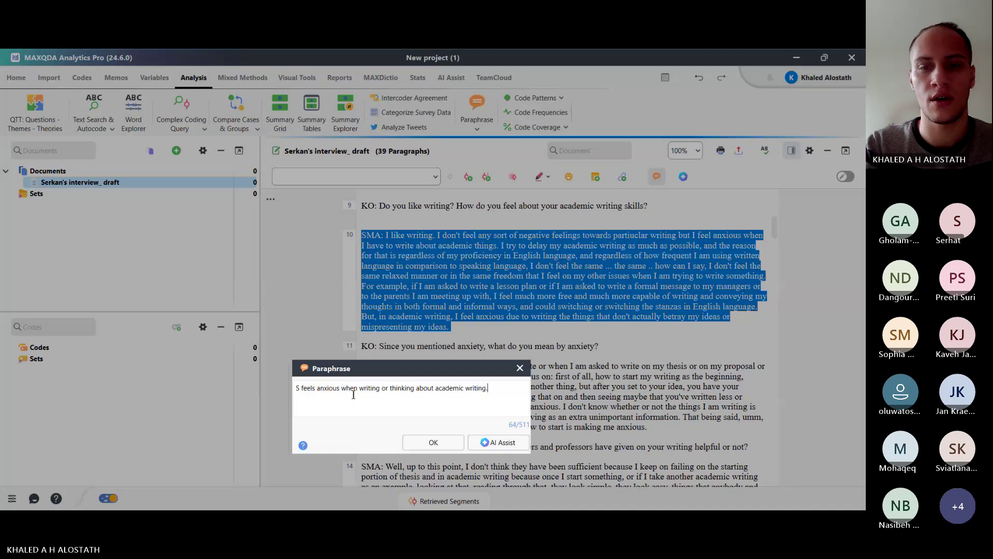
Add the sentence "No academic writing courses have been offered." to the paraphrase and save it
{"action": "key", "text": "BackSpace"}
{"action": "type", "text": ". No e"}
{"action": "type", "text": "nglish co"}
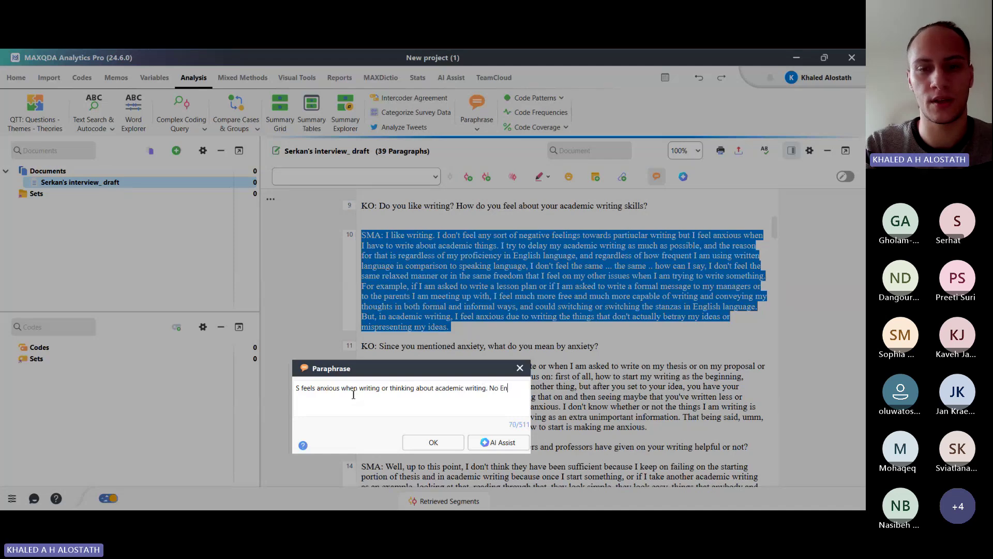
{"action": "key", "text": "BackSpace"}
{"action": "key", "text": "BackSpace"}
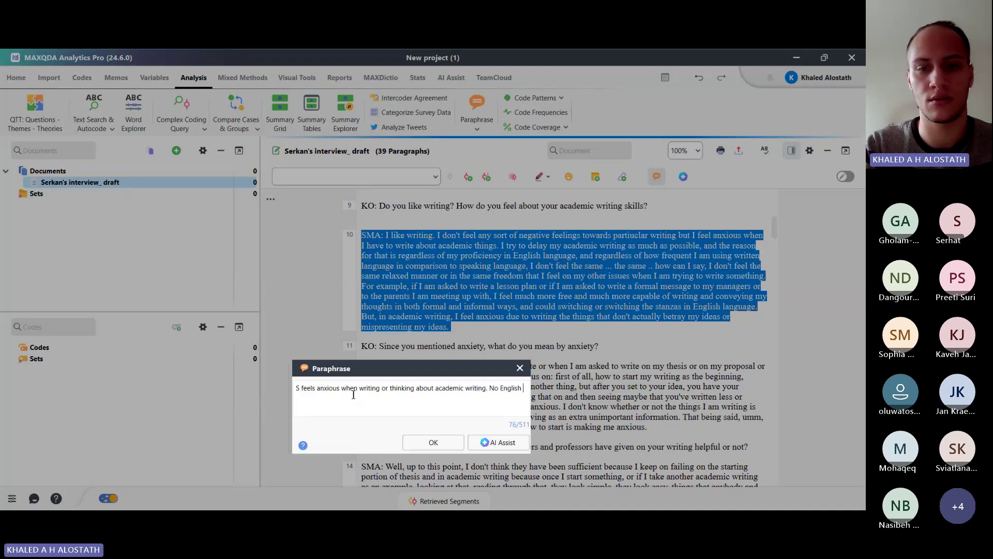
{"action": "key", "text": "BackSpace"}
{"action": "key", "text": "BackSpace"}
{"action": "key", "text": "BackSpace"}
{"action": "key", "text": "BackSpace"}
{"action": "key", "text": "BackSpace"}
{"action": "key", "text": "BackSpace"}
{"action": "key", "text": "BackSpace"}
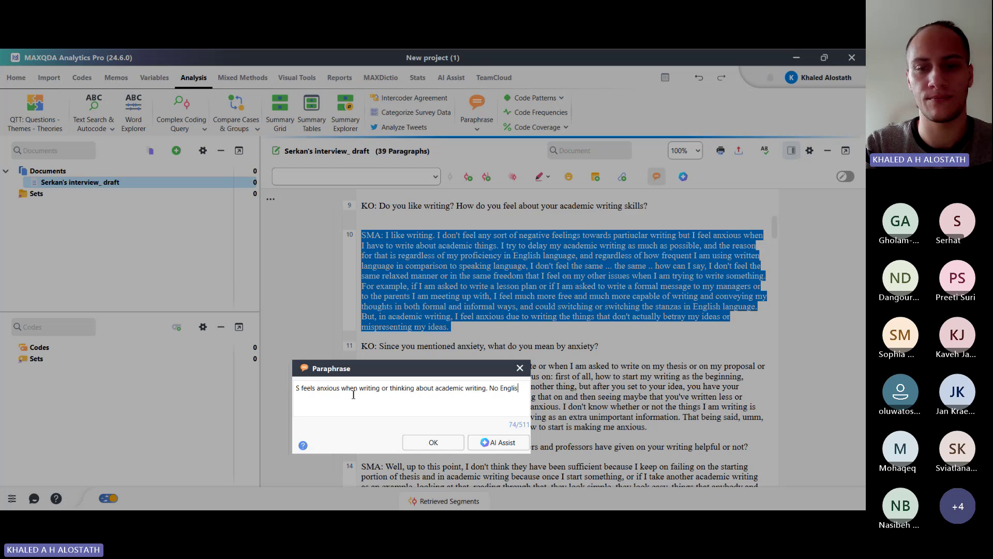
{"action": "type", "text": "academic "}
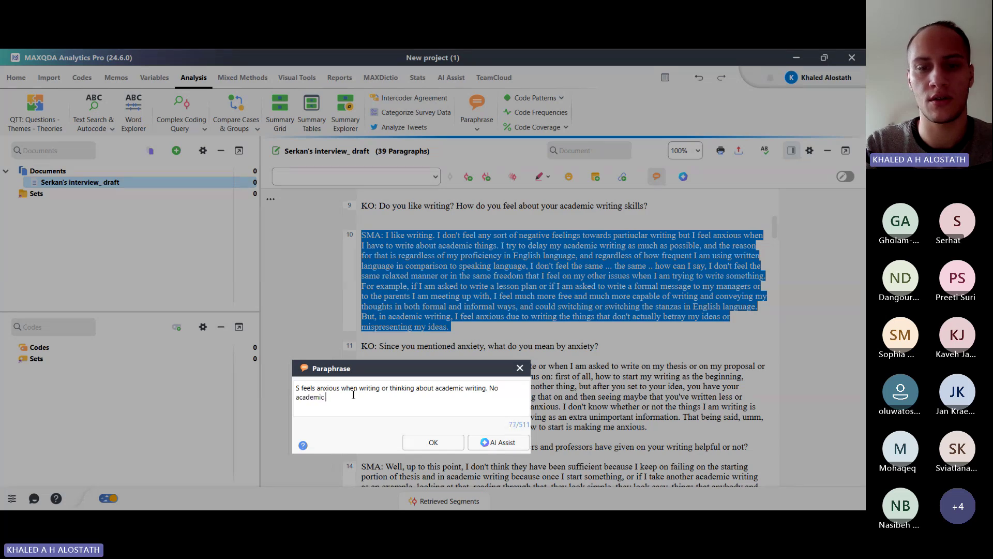
{"action": "type", "text": "writing cours"}
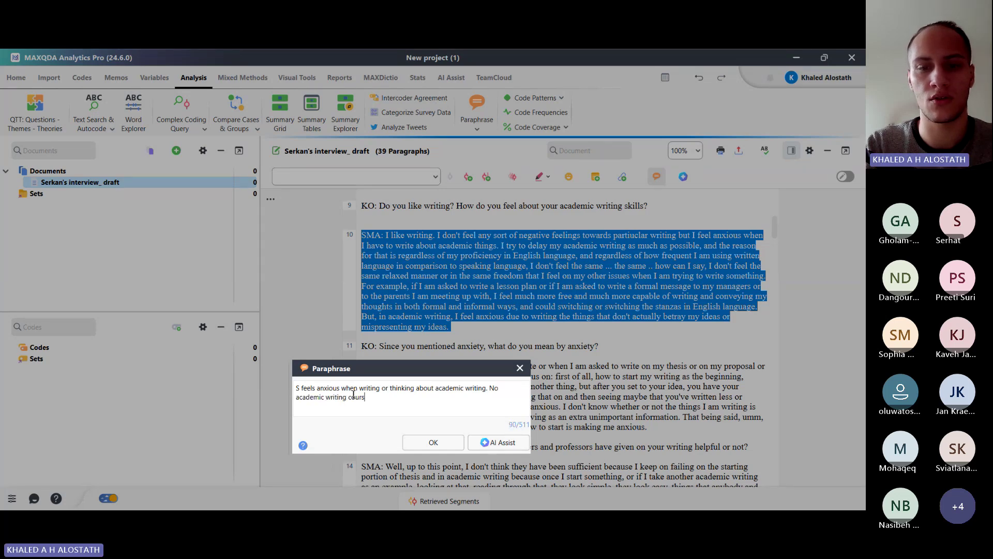
{"action": "type", "text": "es have been offer"}
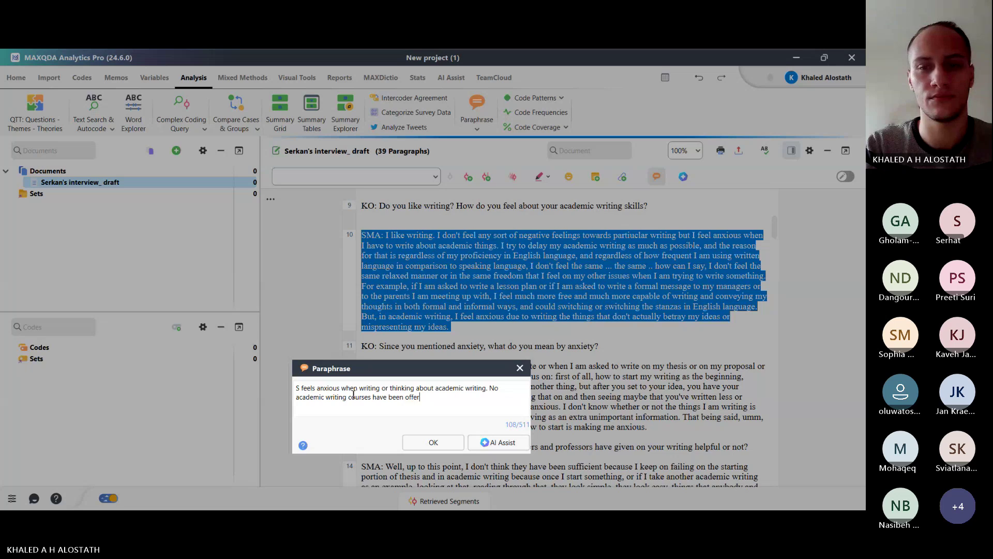
{"action": "type", "text": "ed."}
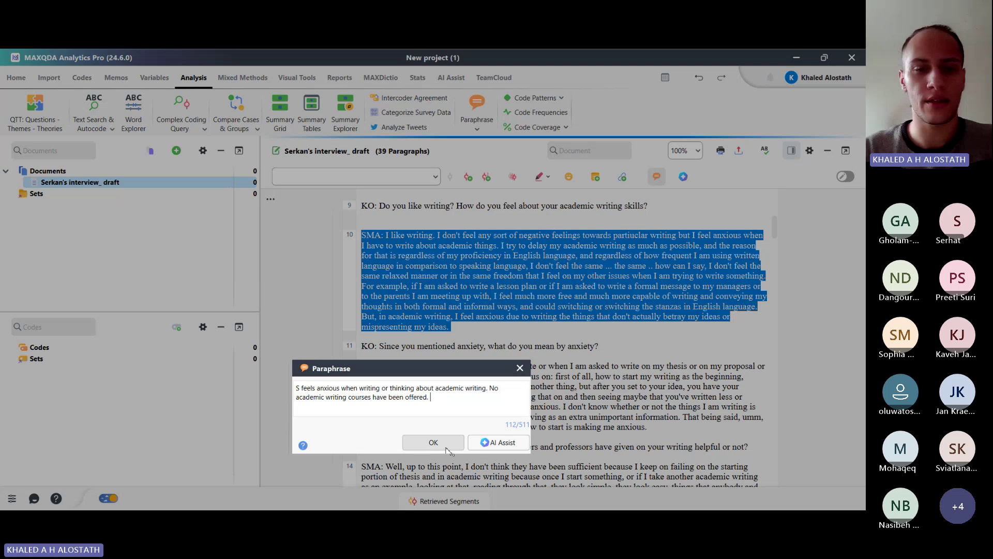
{"action": "left_click", "coordinate": [423, 443]}
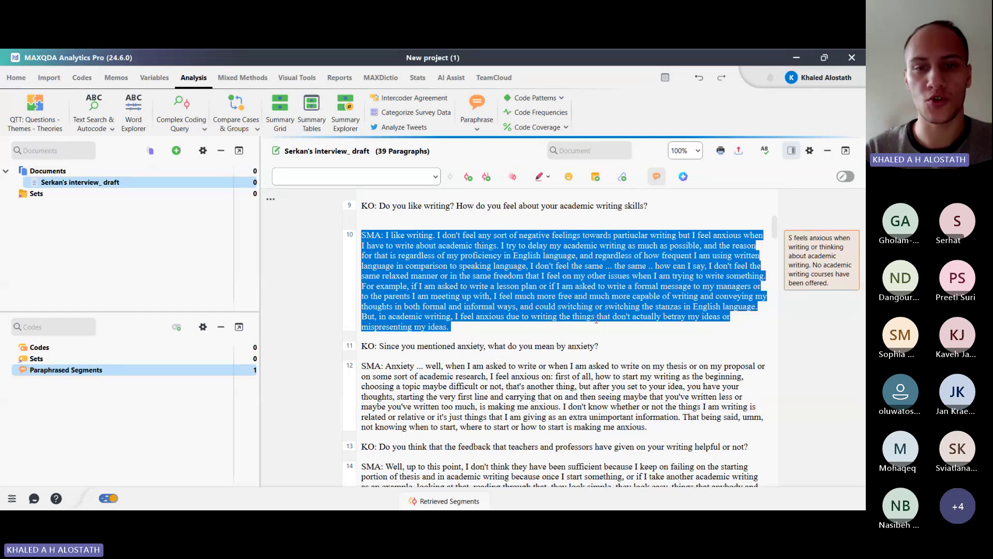
Reopen the paraphrase of paragraph 10 and request an AI Assist paraphrase, agreeing to replace the existing one
{"action": "scroll", "coordinate": [597, 320], "scroll_direction": "down", "scroll_amount": 1}
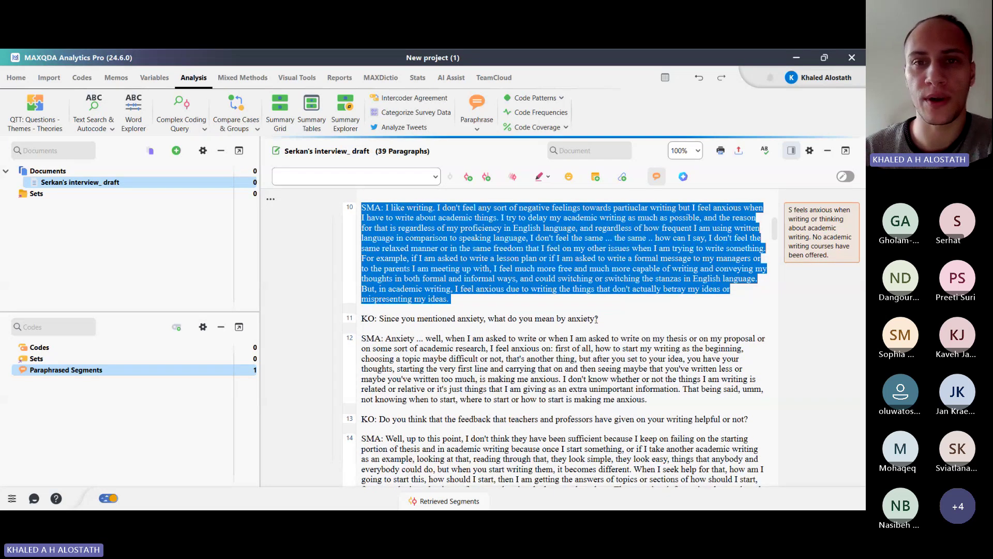
{"action": "scroll", "coordinate": [597, 319], "scroll_direction": "down", "scroll_amount": 1}
{"action": "scroll", "coordinate": [597, 319], "scroll_direction": "up", "scroll_amount": 1}
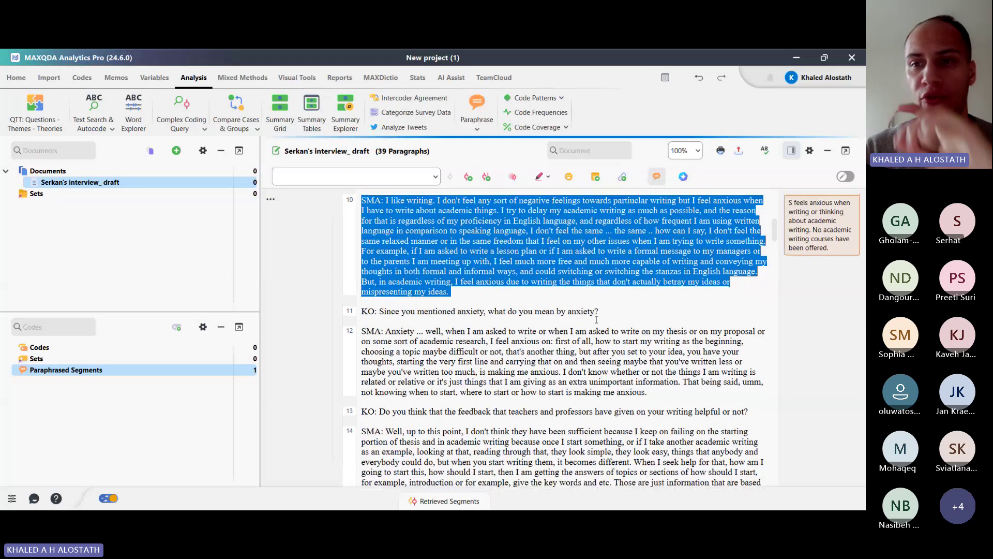
{"action": "left_click", "coordinate": [811, 240]}
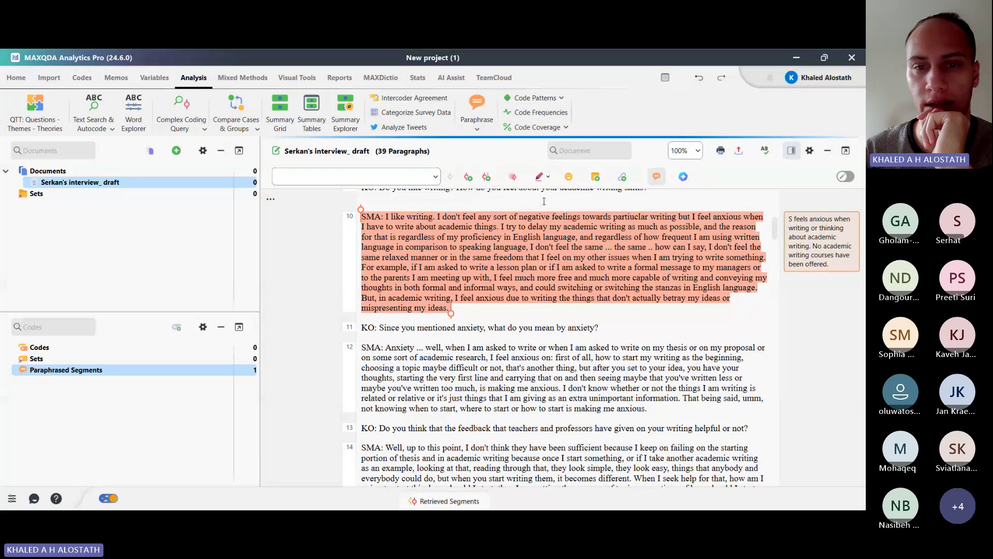
{"action": "double_click", "coordinate": [809, 261]}
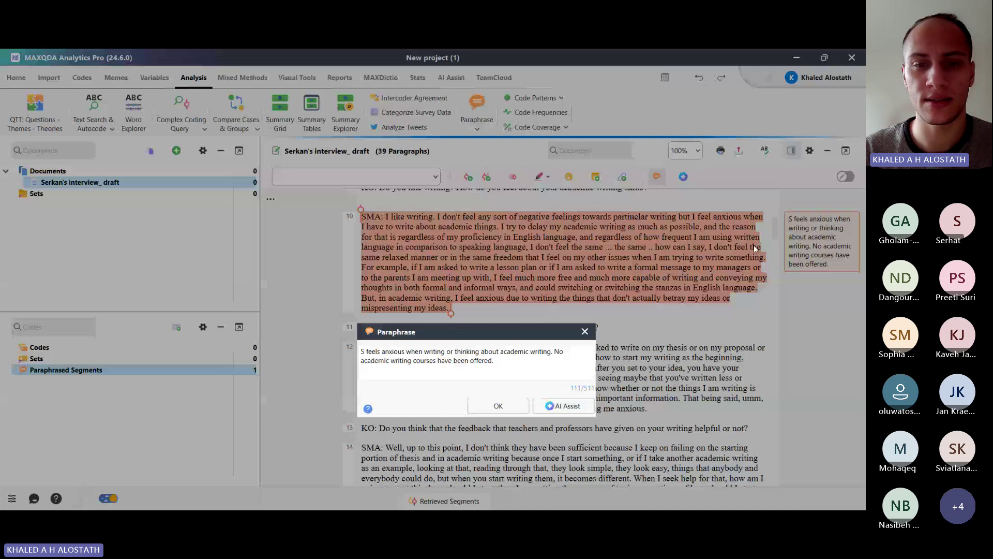
{"action": "left_click_drag", "start_coordinate": [418, 337], "coordinate": [351, 303]}
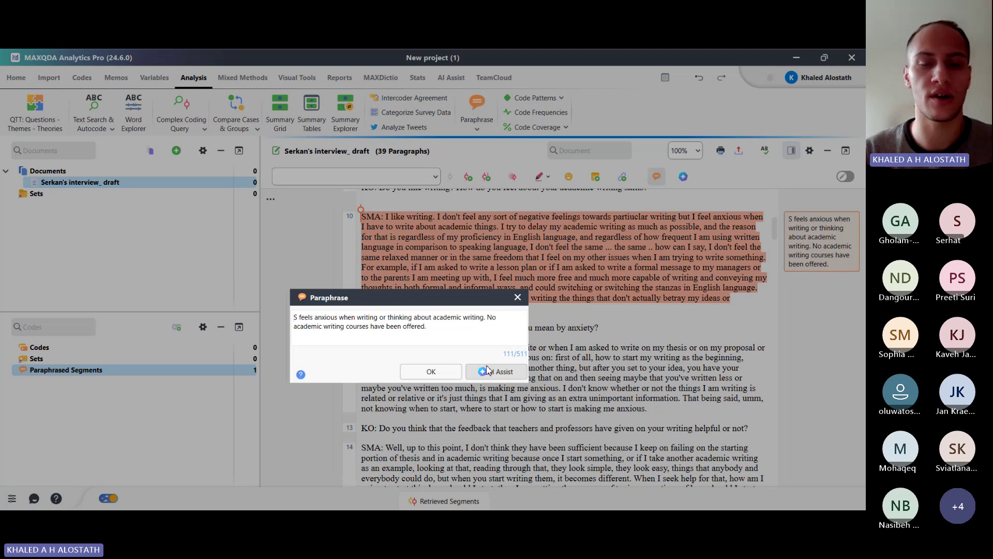
{"action": "left_click", "coordinate": [486, 371]}
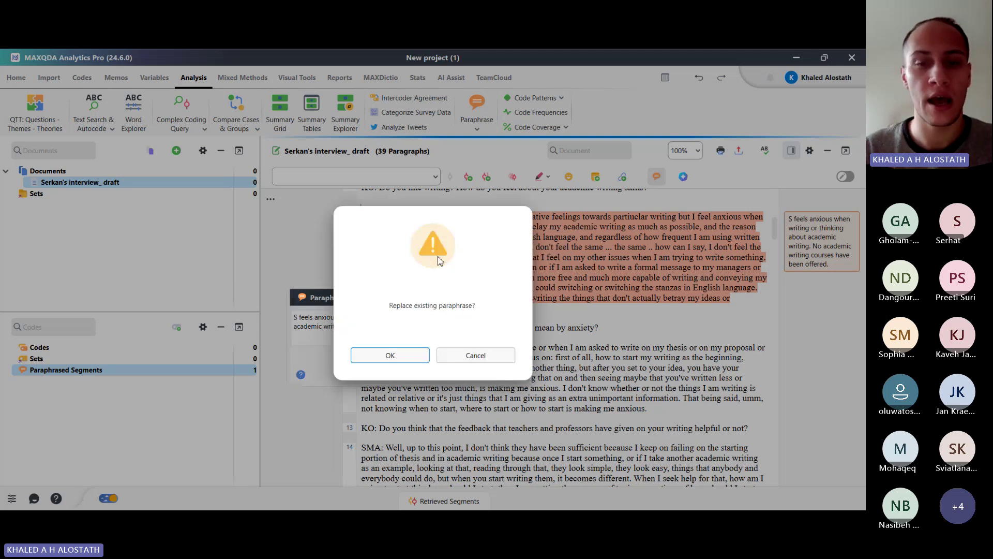
{"action": "key", "text": "Escape"}
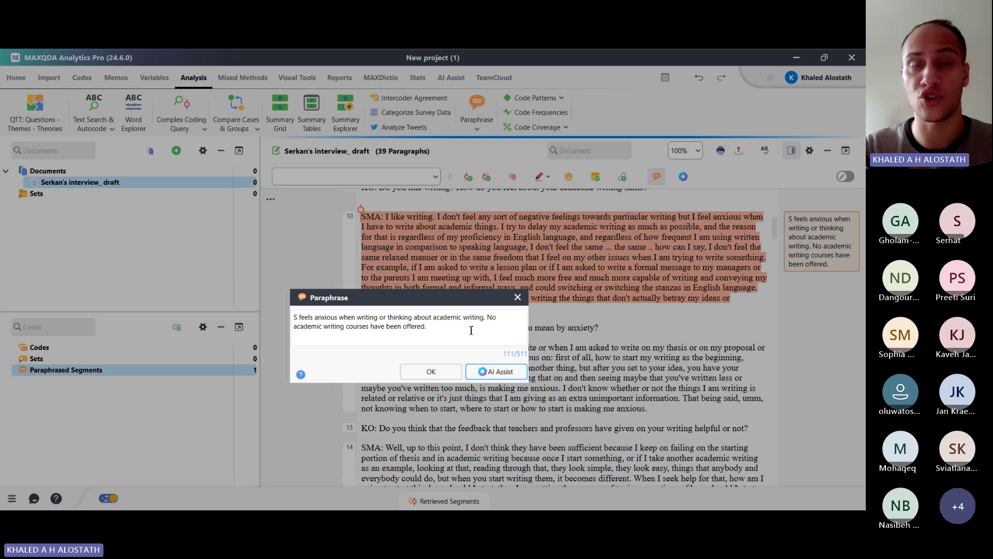
{"action": "left_click", "coordinate": [489, 372]}
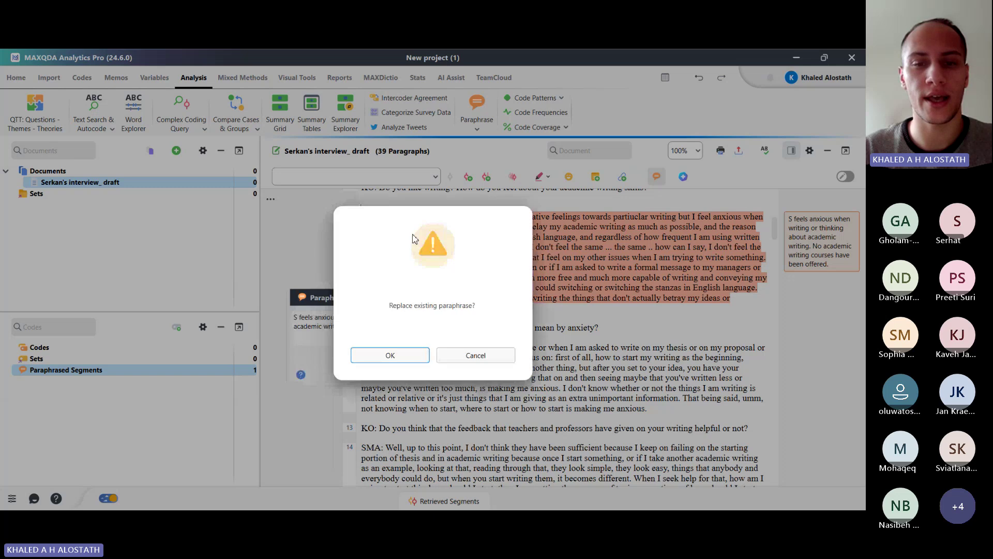
{"action": "left_click", "coordinate": [392, 354]}
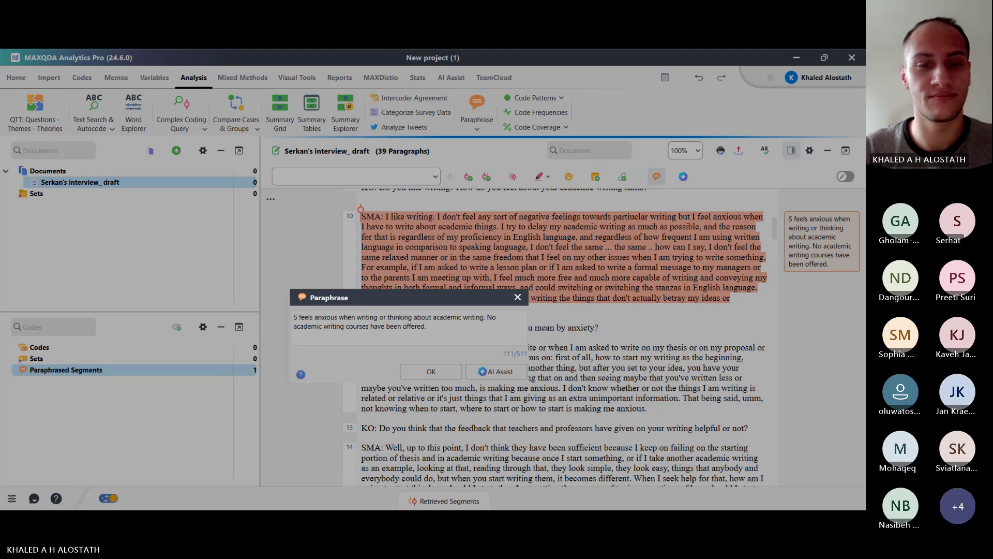
{"action": "left_click", "coordinate": [495, 371]}
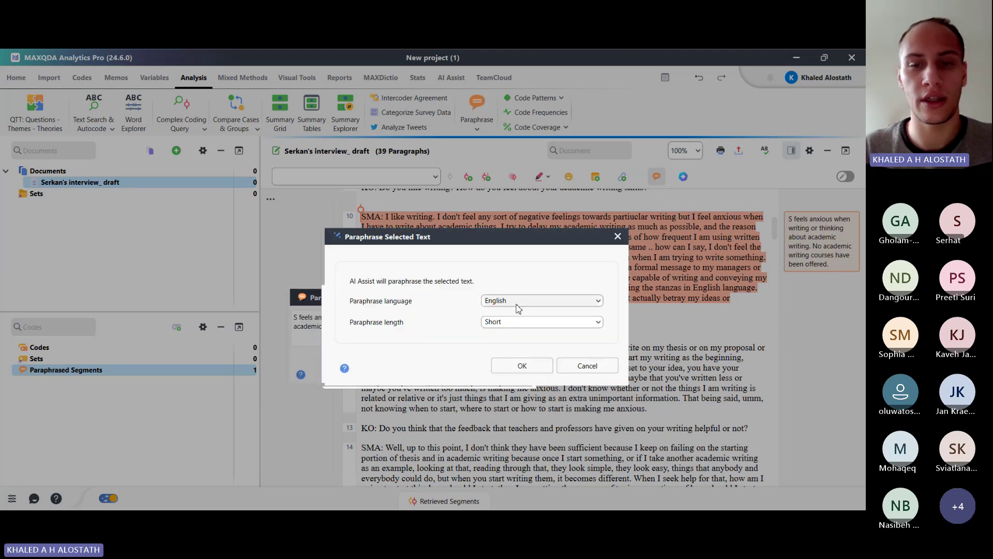
Review the languages available for the AI Assist paraphrase and keep English
{"action": "left_click", "coordinate": [518, 305]}
{"action": "left_click", "coordinate": [518, 305]}
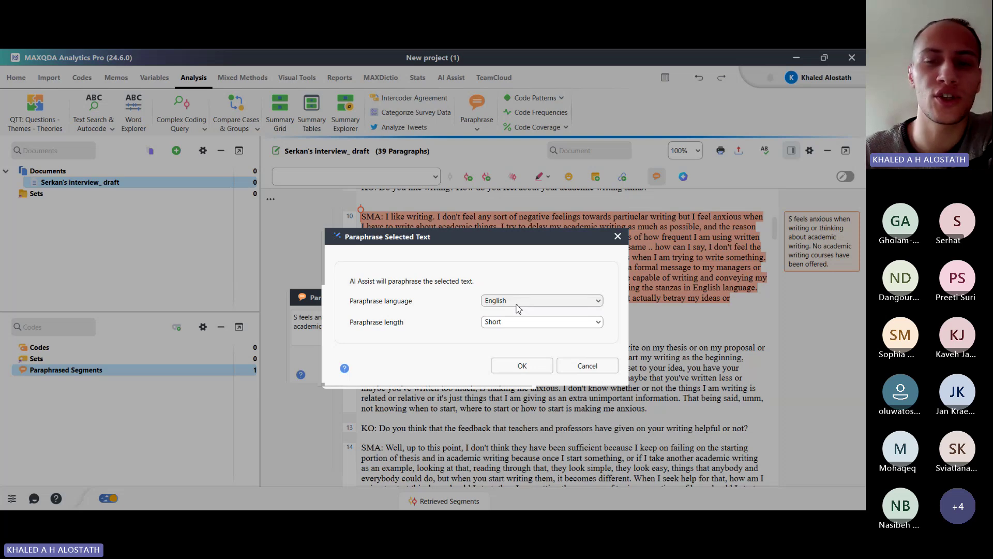
{"action": "left_click", "coordinate": [518, 307]}
{"action": "scroll", "coordinate": [553, 383], "scroll_direction": "down", "scroll_amount": 1}
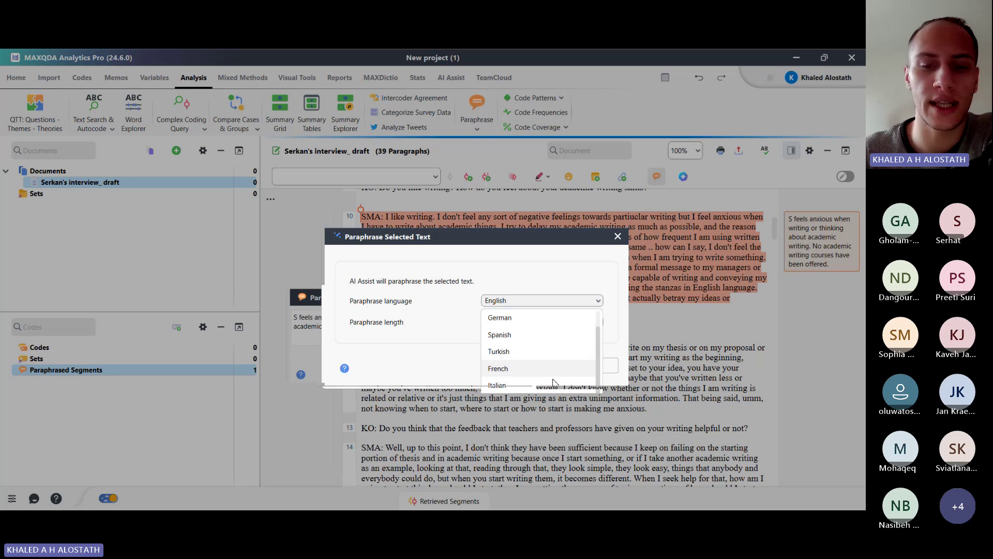
{"action": "scroll", "coordinate": [553, 383], "scroll_direction": "up", "scroll_amount": 1}
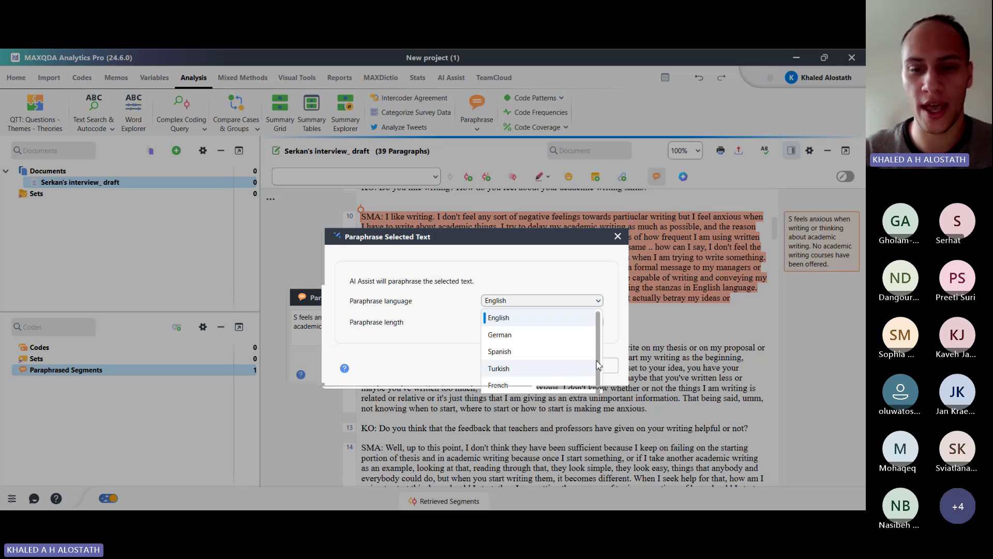
{"action": "left_click_drag", "start_coordinate": [599, 365], "coordinate": [598, 394]}
{"action": "scroll", "coordinate": [598, 386], "scroll_direction": "up", "scroll_amount": 1}
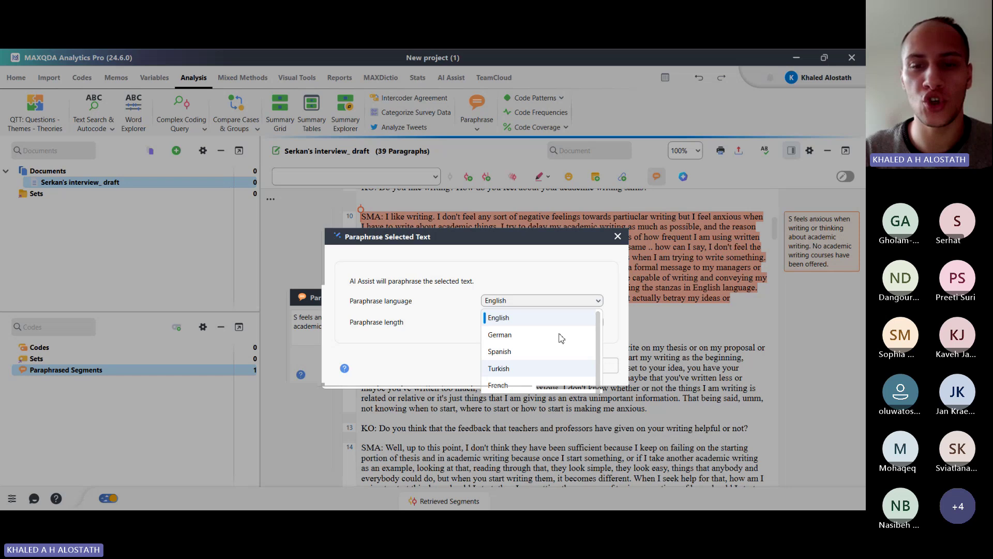
{"action": "left_click", "coordinate": [523, 300]}
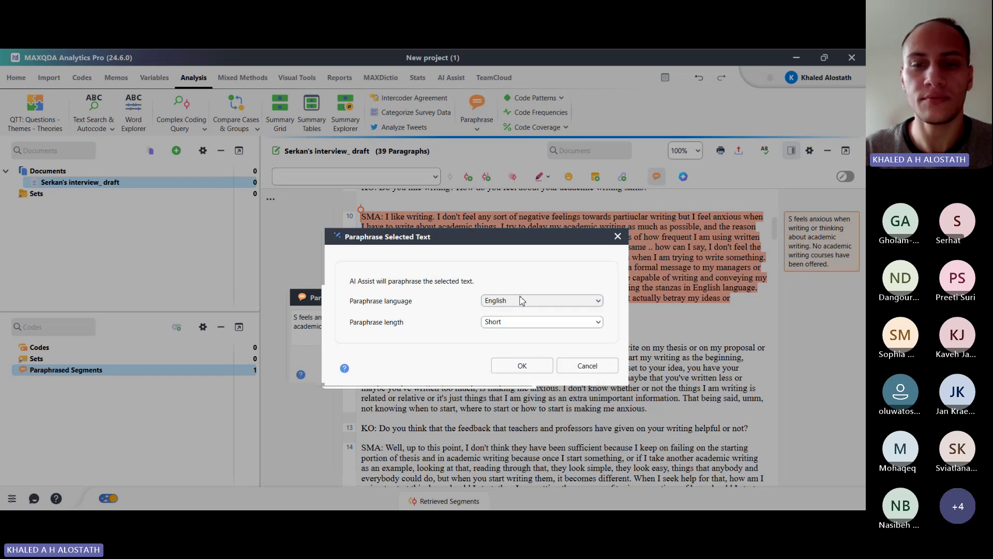
Generate a short English AI Assist paraphrase of paragraph 10, save it and select its passage in the text
{"action": "left_click", "coordinate": [541, 325]}
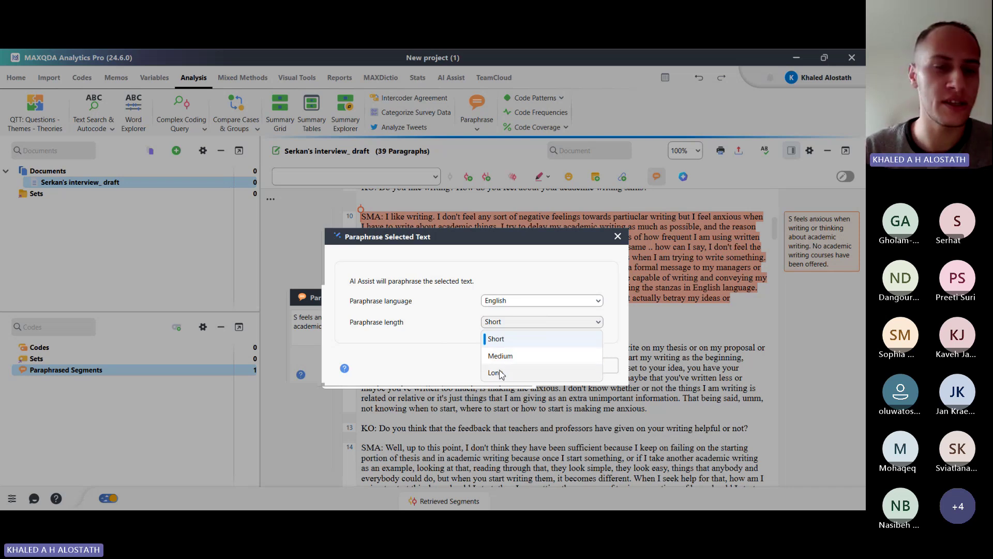
{"action": "left_click", "coordinate": [495, 340]}
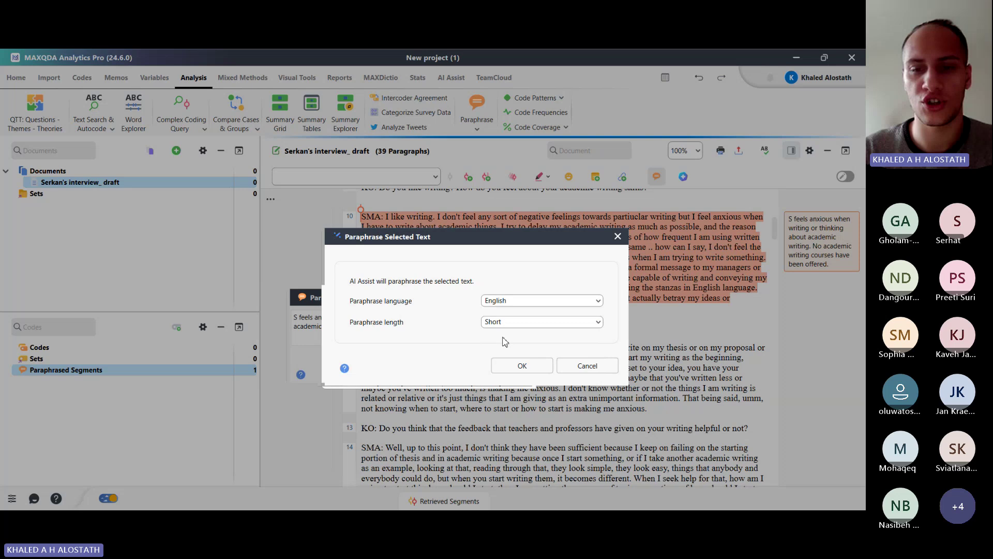
{"action": "left_click", "coordinate": [538, 368]}
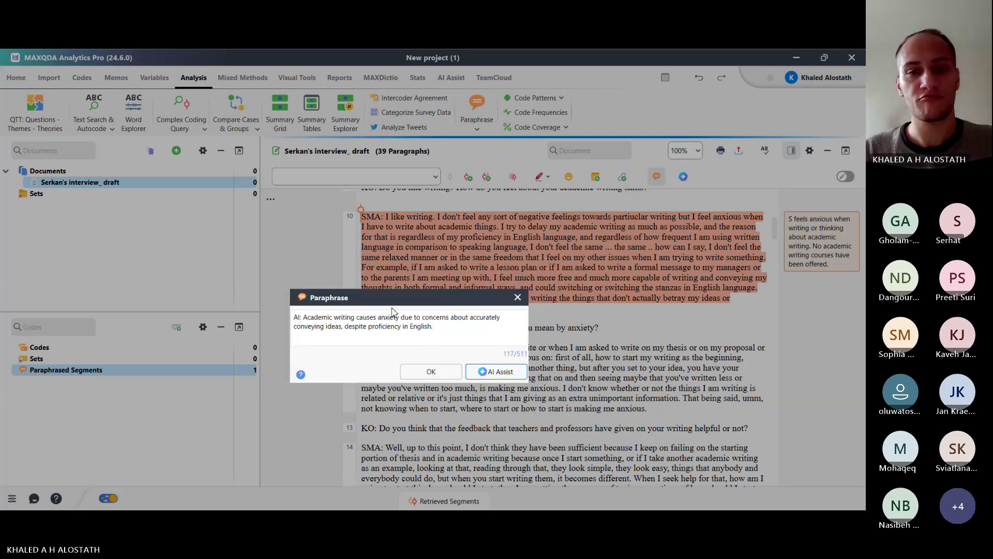
{"action": "left_click_drag", "start_coordinate": [389, 302], "coordinate": [395, 332]}
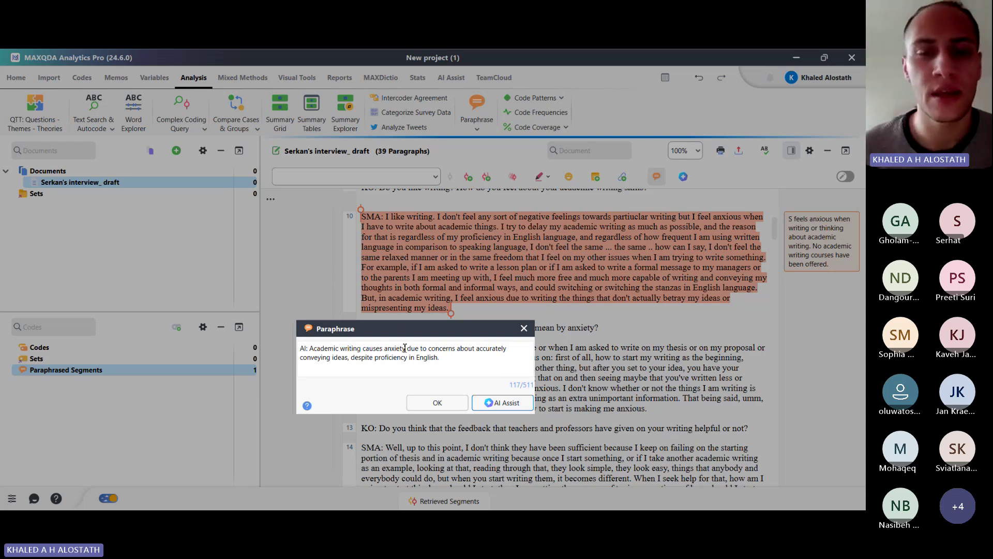
{"action": "left_click", "coordinate": [432, 402]}
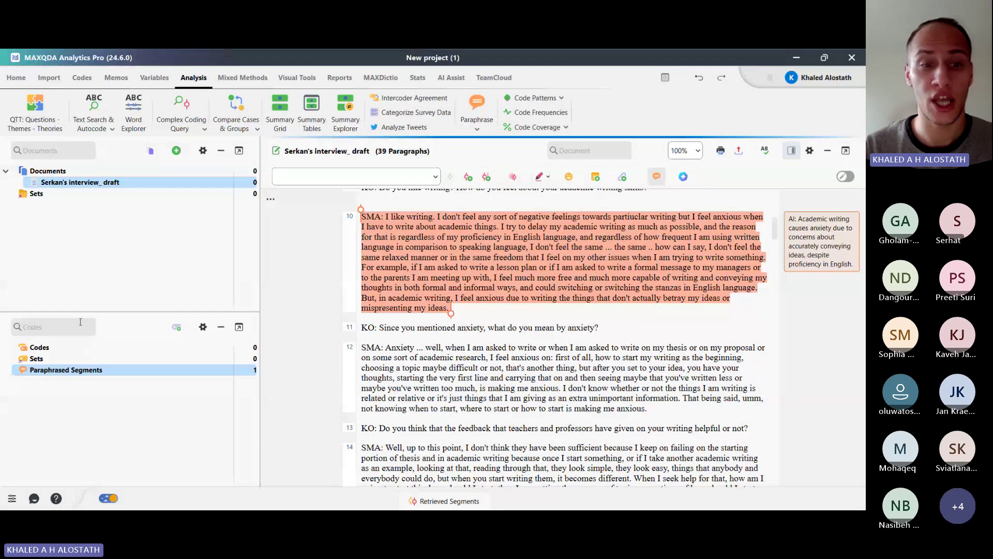
{"action": "left_click", "coordinate": [255, 370]}
{"action": "left_click", "coordinate": [822, 239]}
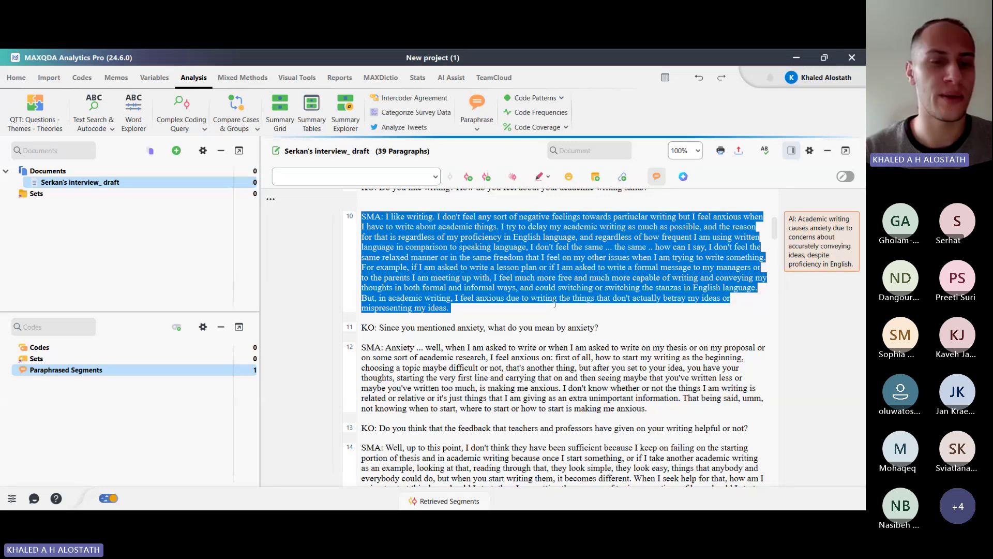
Read through the answers following paragraph 10 to find another passage to paraphrase in paragraph 14
{"action": "left_click", "coordinate": [550, 332]}
{"action": "scroll", "coordinate": [550, 332], "scroll_direction": "down", "scroll_amount": 3}
{"action": "scroll", "coordinate": [550, 332], "scroll_direction": "down", "scroll_amount": 5}
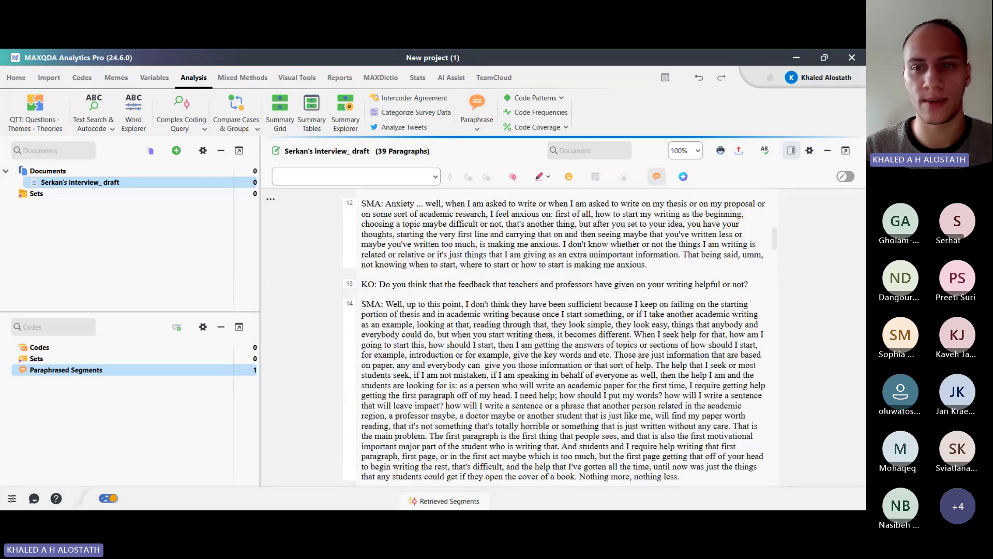
{"action": "scroll", "coordinate": [550, 332], "scroll_direction": "down", "scroll_amount": 3}
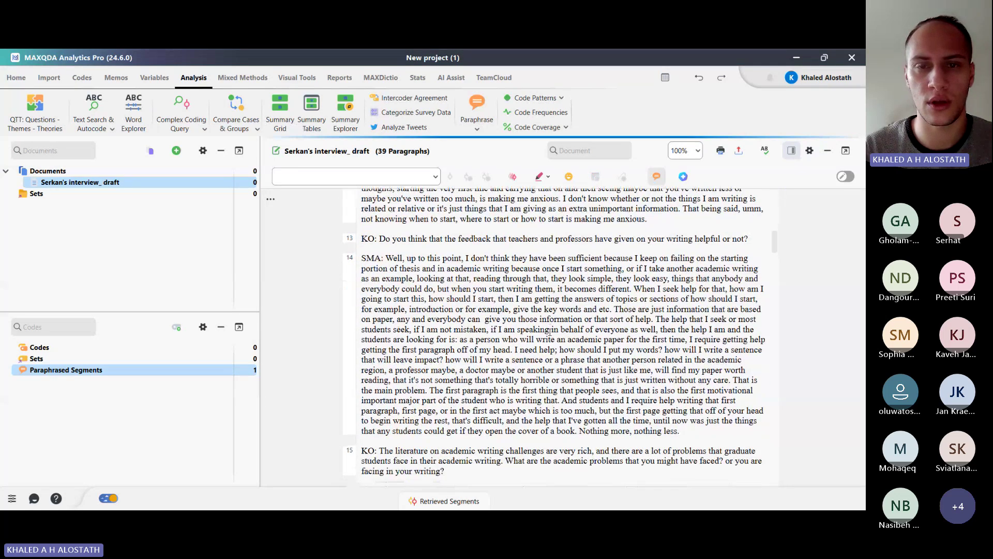
{"action": "scroll", "coordinate": [549, 332], "scroll_direction": "down", "scroll_amount": 2}
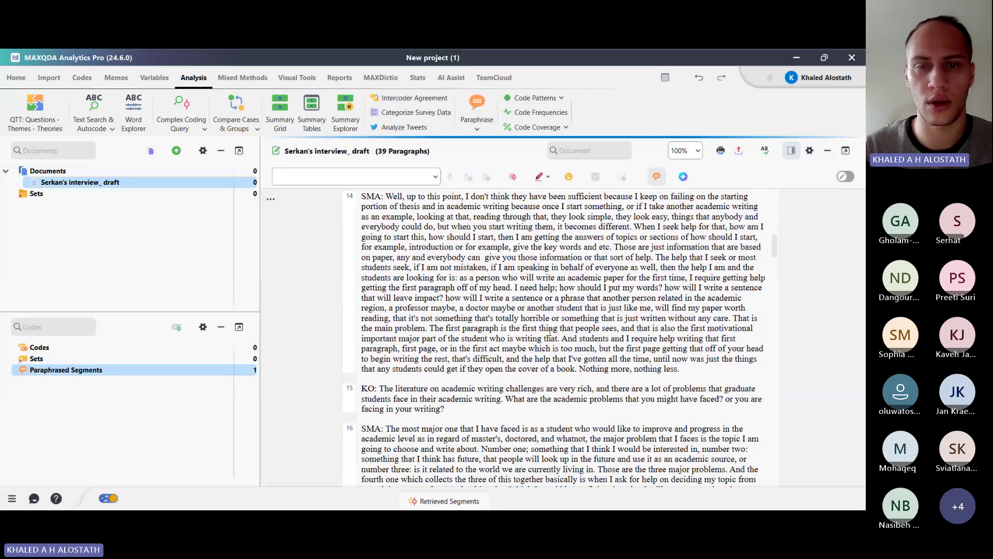
{"action": "scroll", "coordinate": [549, 332], "scroll_direction": "up", "scroll_amount": 1}
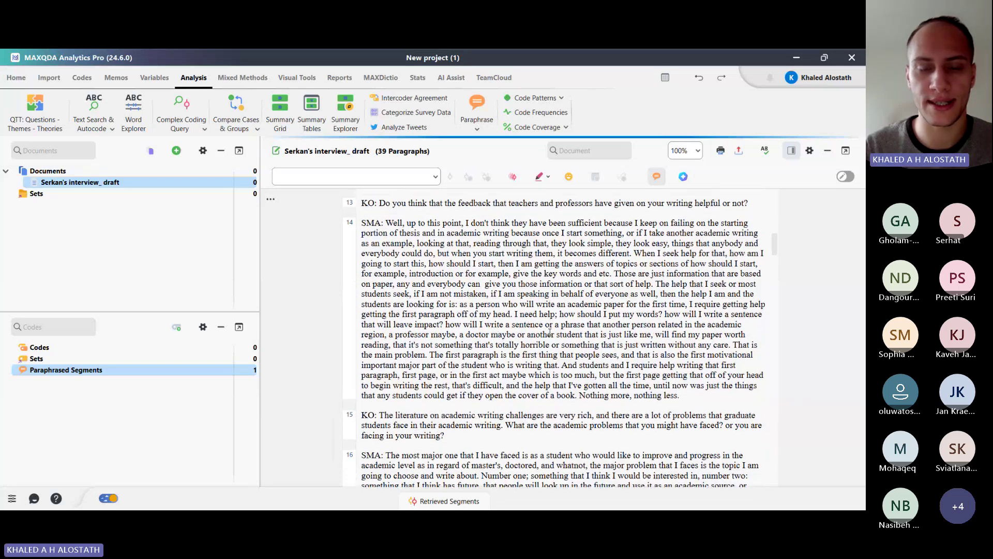
{"action": "scroll", "coordinate": [550, 332], "scroll_direction": "up", "scroll_amount": 1}
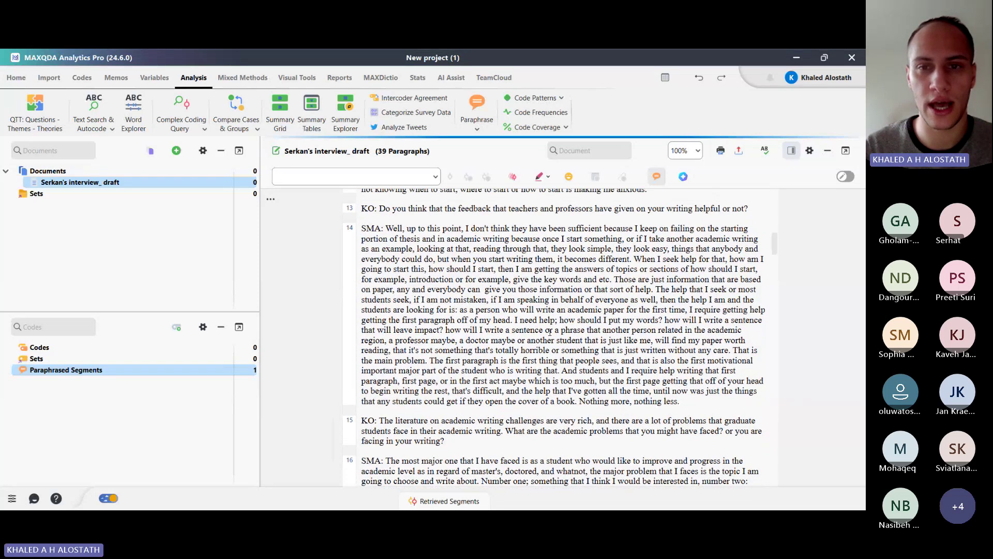
{"action": "scroll", "coordinate": [549, 332], "scroll_direction": "up", "scroll_amount": 1}
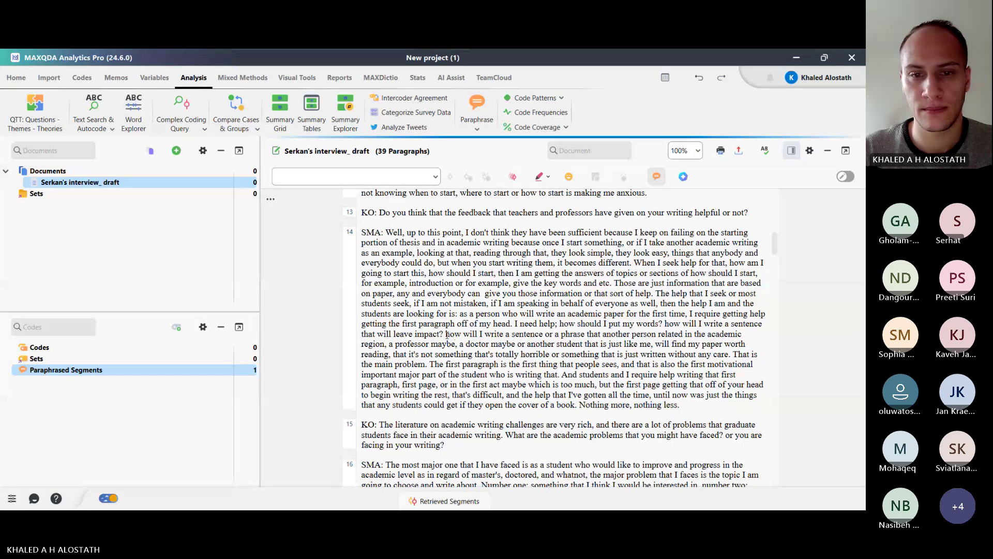
{"action": "left_click_drag", "start_coordinate": [446, 334], "coordinate": [464, 343]}
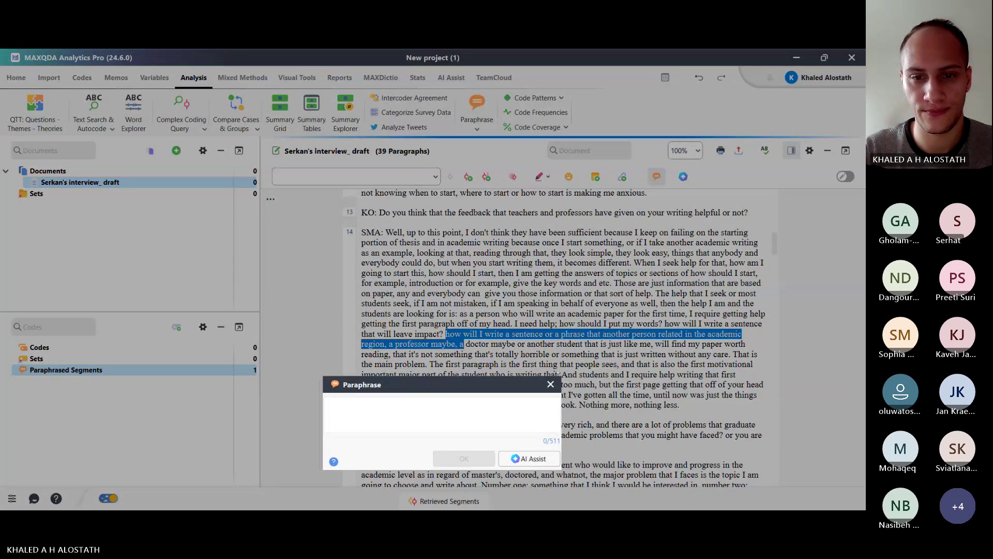
{"action": "left_click", "coordinate": [550, 384]}
{"action": "left_click", "coordinate": [398, 333]}
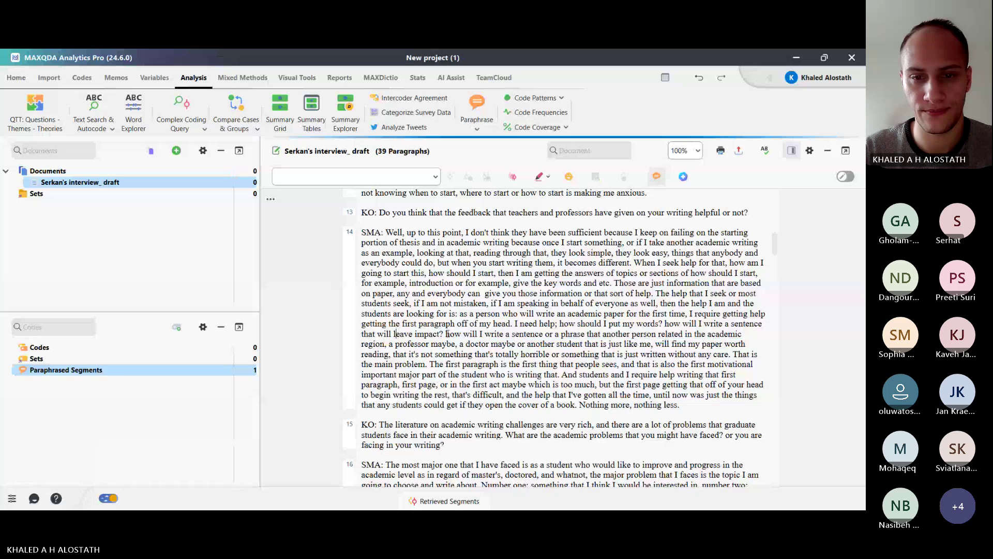
Paraphrase the paragraph 14 passage from "how will I write a sentence" to "who is writing that", starting with "Lack of motivation to write academic paper"
{"action": "left_click_drag", "start_coordinate": [447, 334], "coordinate": [562, 376]}
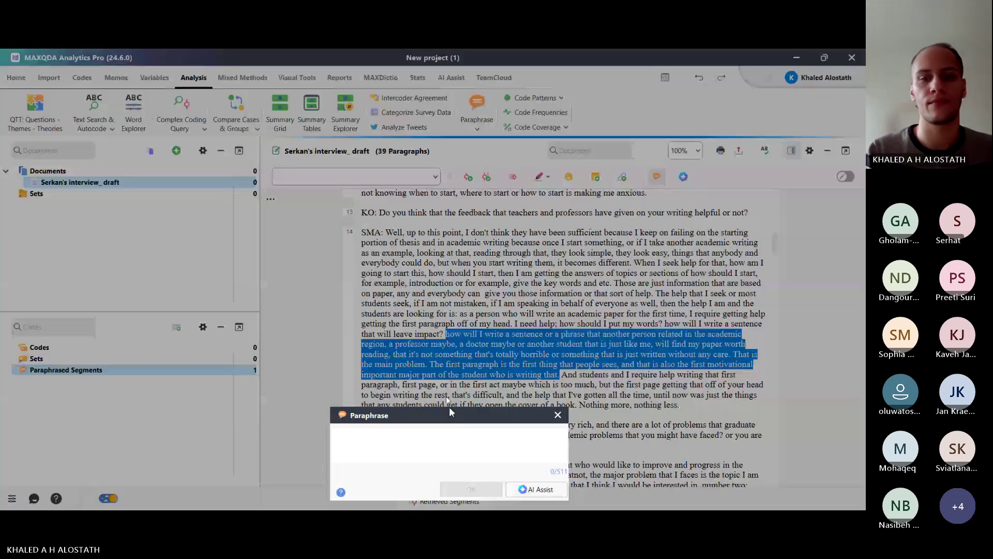
{"action": "left_click_drag", "start_coordinate": [422, 415], "coordinate": [412, 199]}
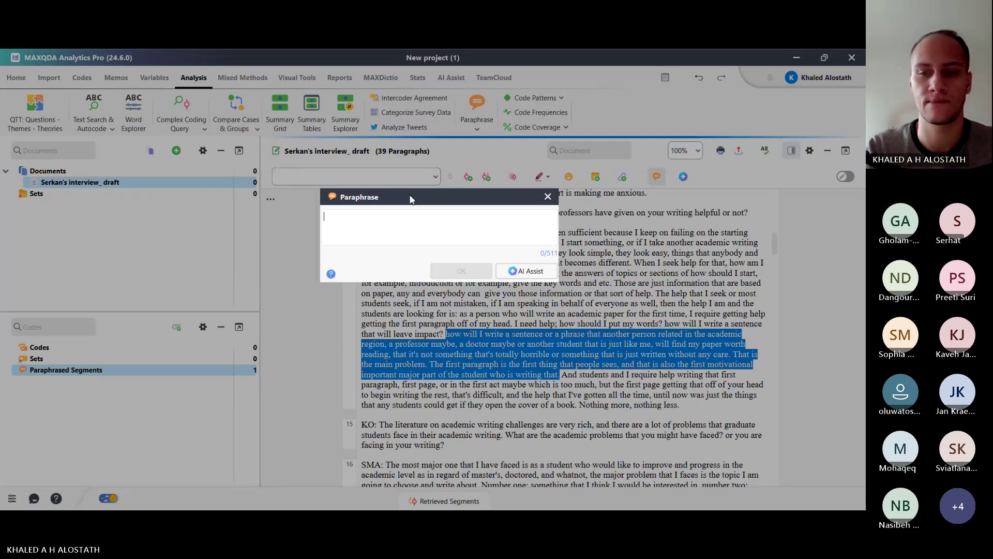
{"action": "type", "text": "Lakc o"}
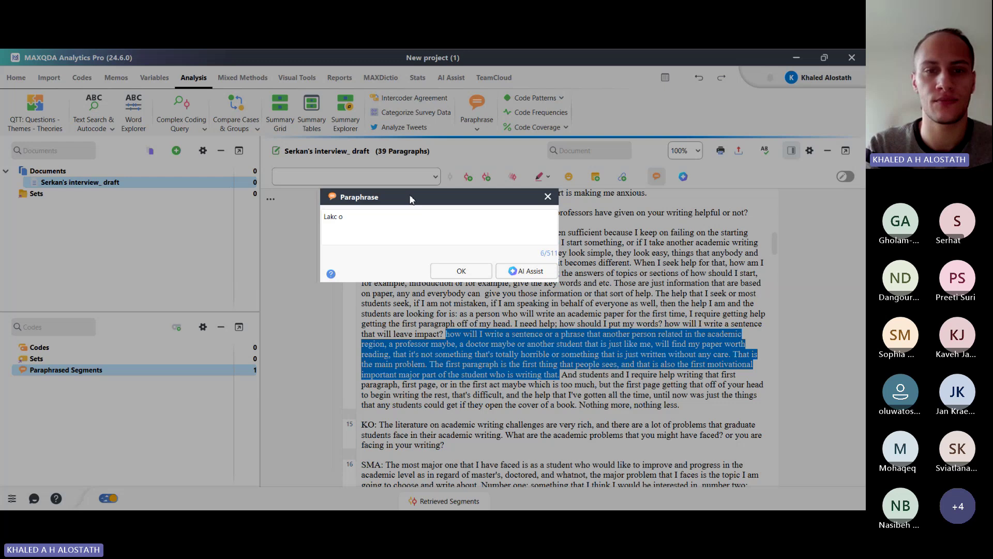
{"action": "key", "text": "BackSpace"}
{"action": "key", "text": "BackSpace"}
{"action": "key", "text": "BackSpace"}
{"action": "key", "text": "BackSpace"}
{"action": "type", "text": "ck"}
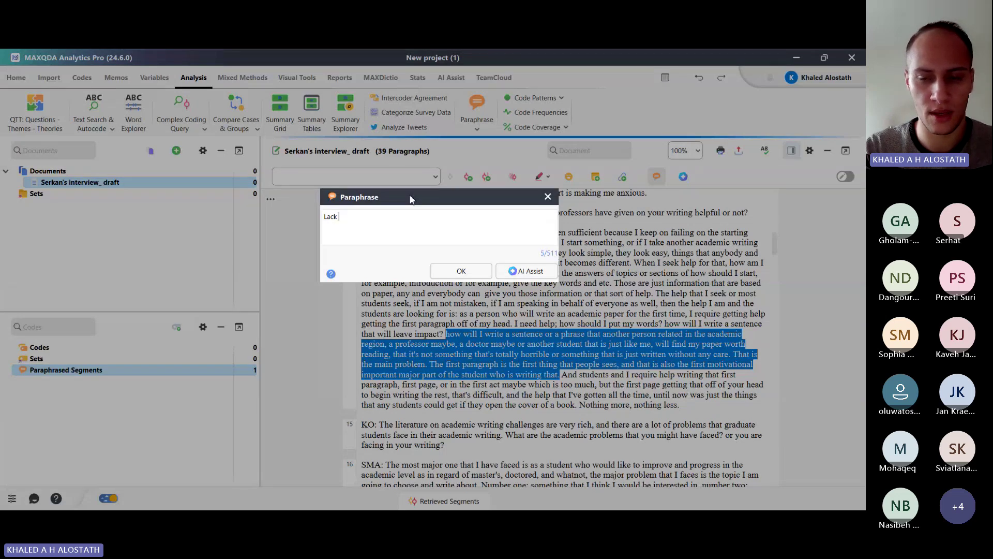
{"action": "type", "text": "or mo"}
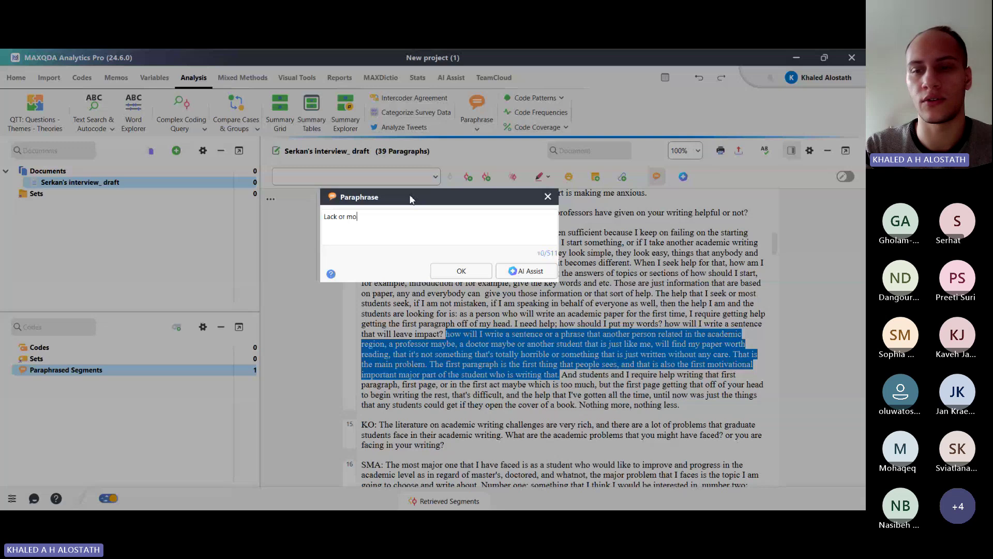
{"action": "key", "text": "BackSpace"}
{"action": "key", "text": "BackSpace"}
{"action": "key", "text": "BackSpace"}
{"action": "key", "text": "BackSpace"}
{"action": "type", "text": "f motivation to w"}
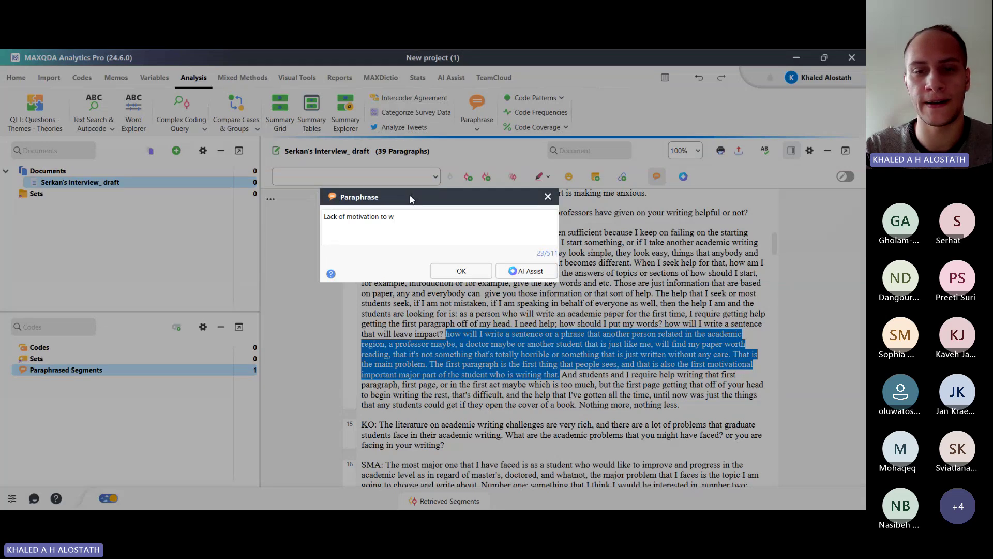
{"action": "type", "text": "rite "}
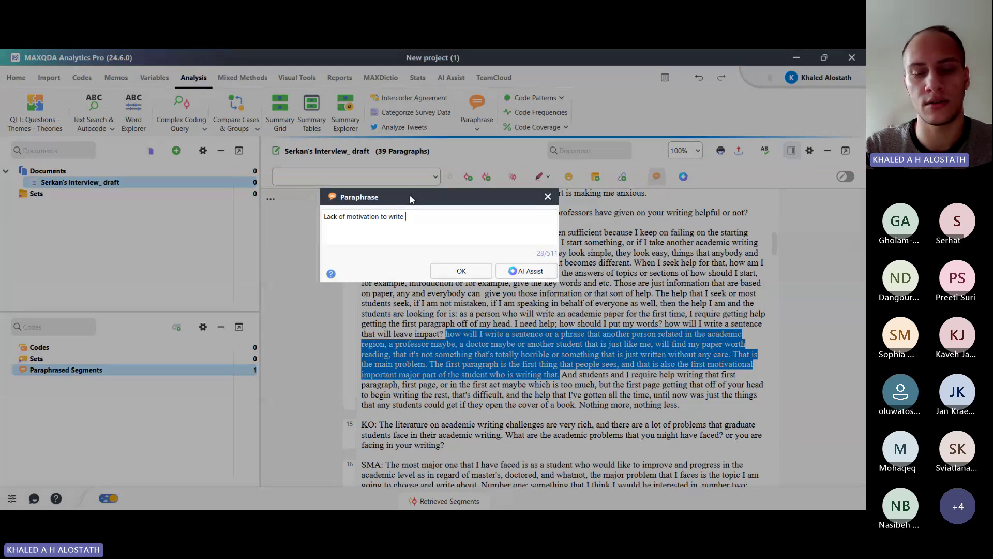
{"action": "type", "text": "academic "}
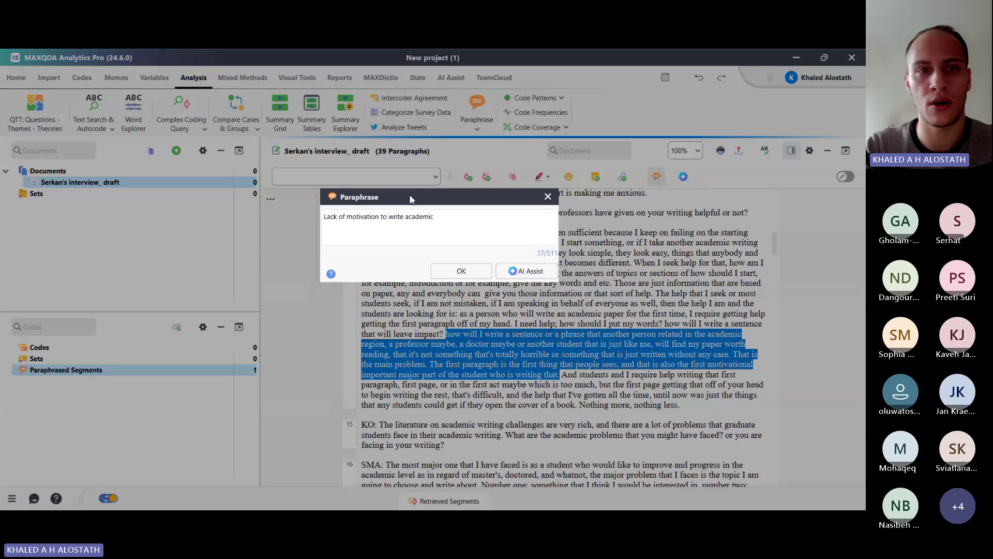
{"action": "type", "text": "paper and"}
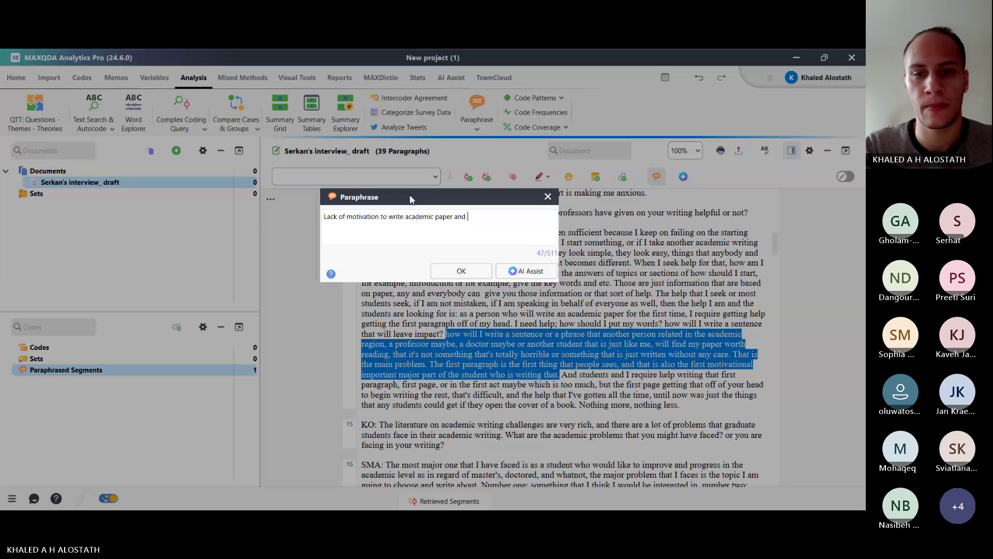
{"action": "key", "text": "BackSpace"}
{"action": "key", "text": "BackSpace"}
{"action": "key", "text": "BackSpace"}
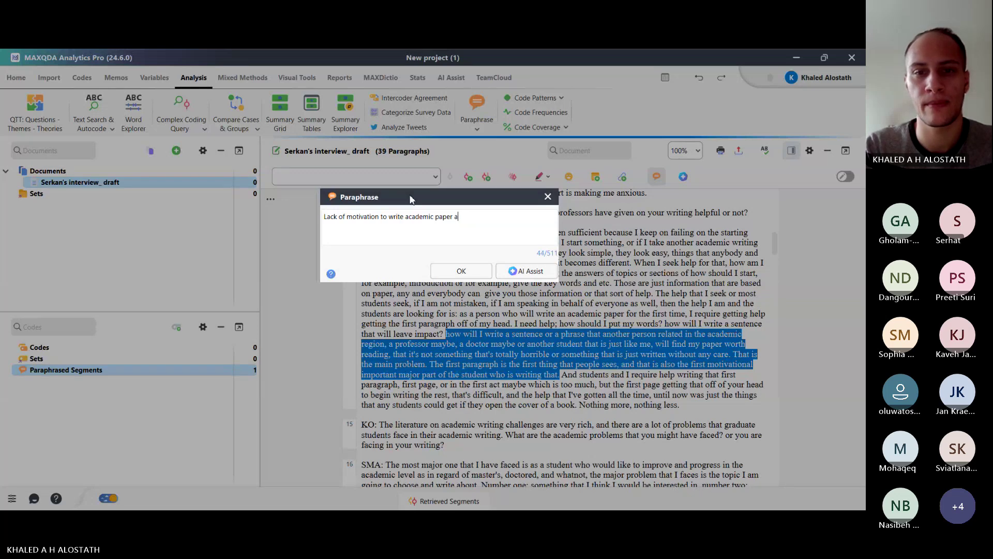
{"action": "key", "text": "BackSpace"}
Add the sentence "S faces difficulty in navigating writing process." to the paragraph 14 paraphrase and save it
{"action": "type", "text": ". S faces "}
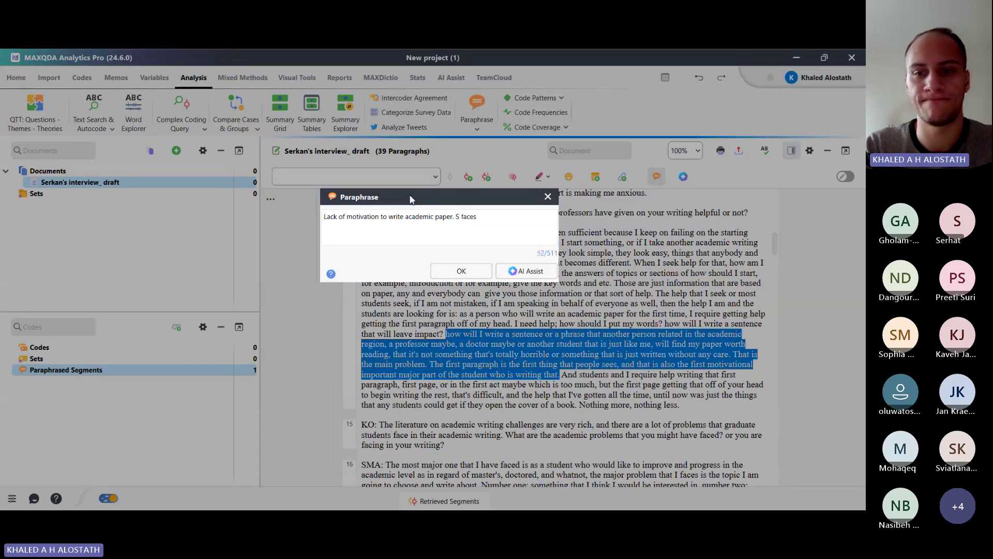
{"action": "type", "text": "diff"}
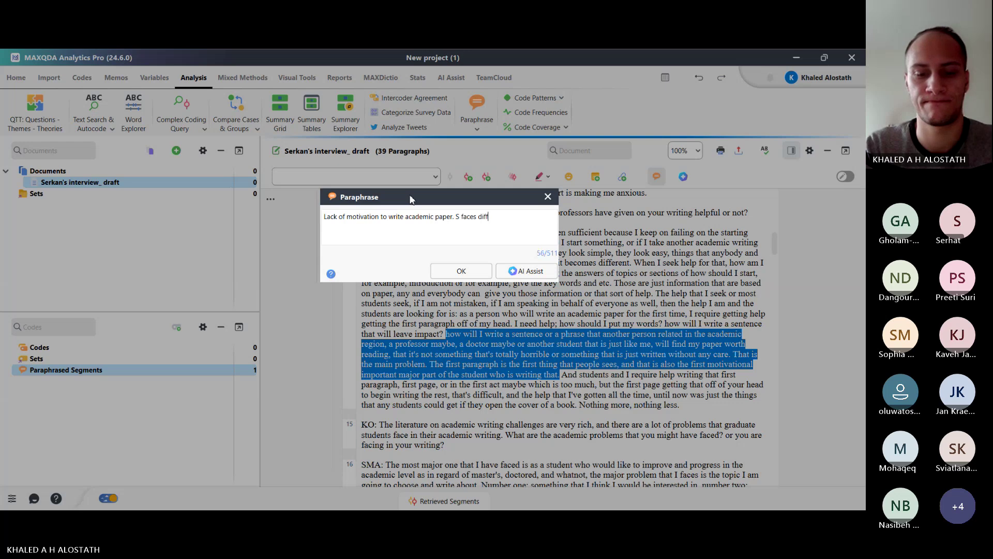
{"action": "type", "text": "iculty in "}
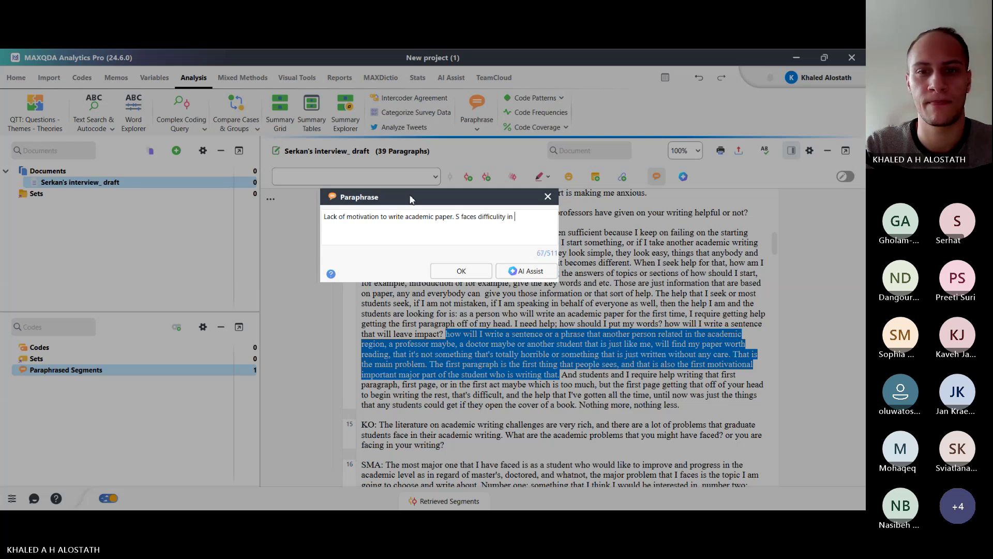
{"action": "type", "text": "navigating"}
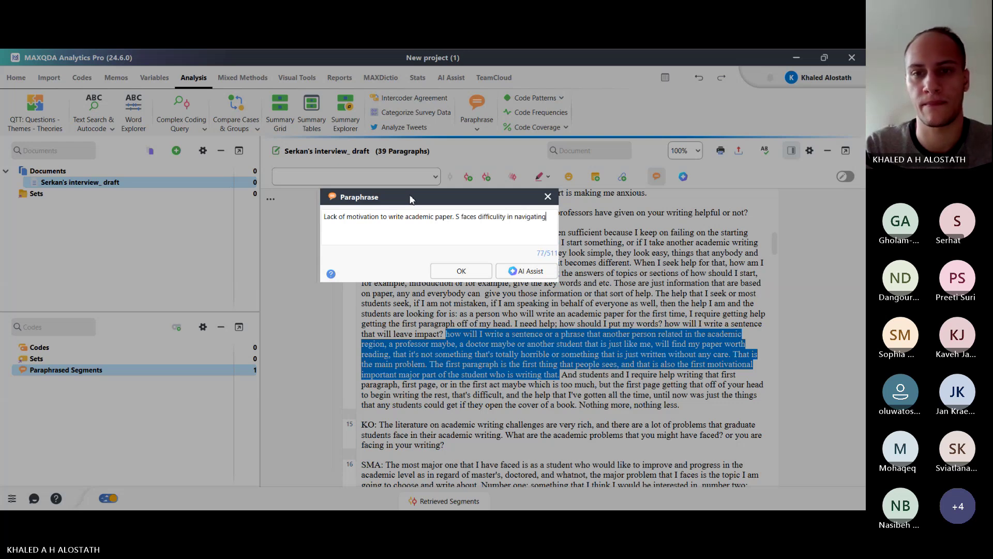
{"action": "type", "text": " writing proces"}
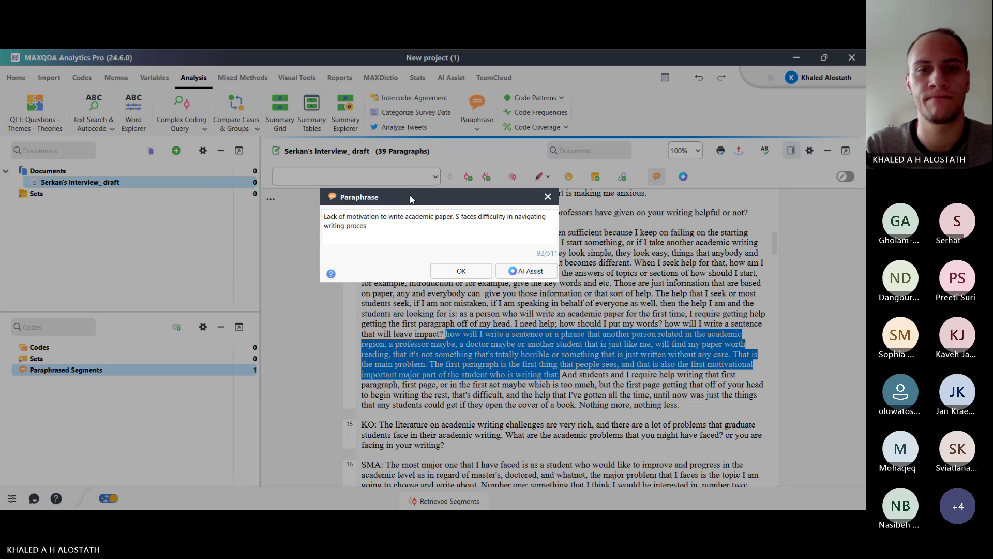
{"action": "type", "text": "s"}
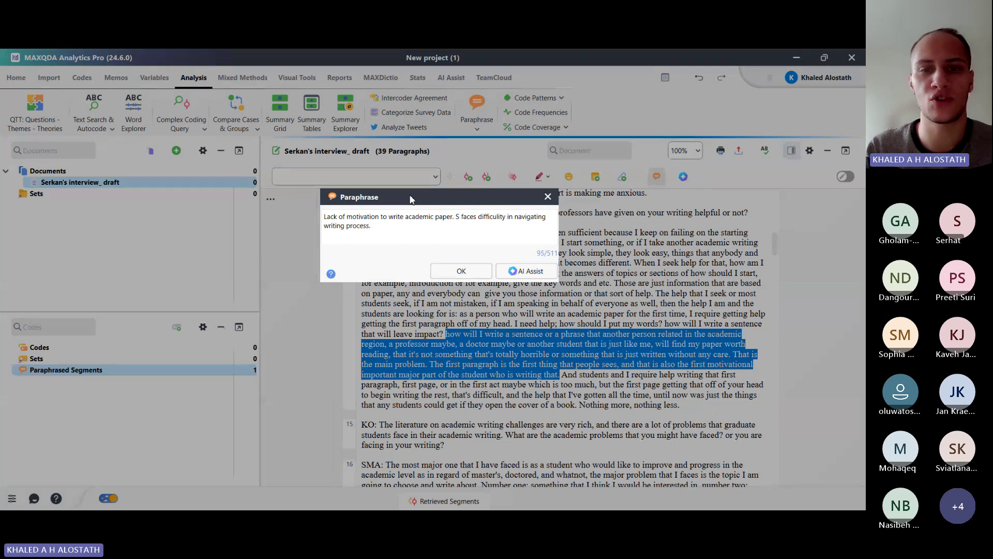
{"action": "type", "text": "."}
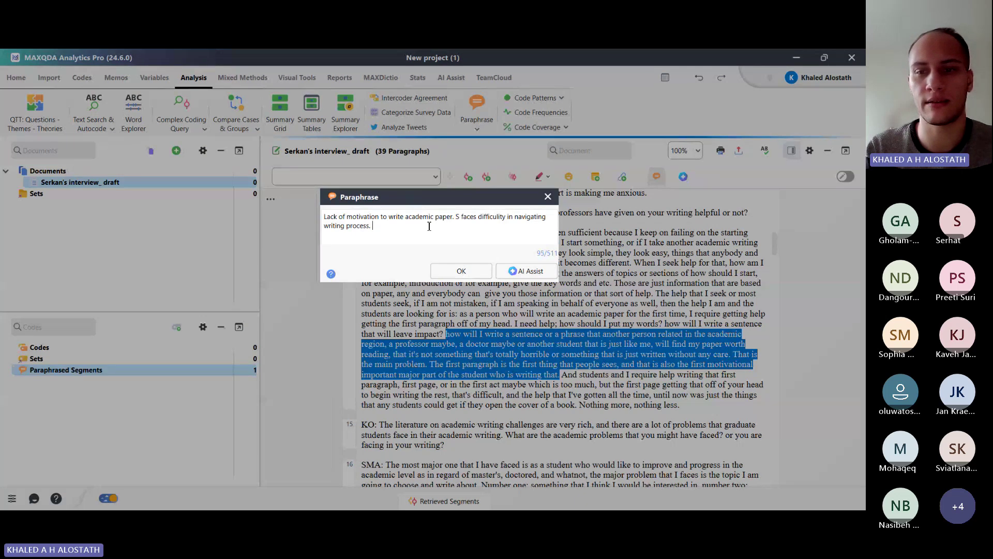
{"action": "left_click", "coordinate": [453, 277]}
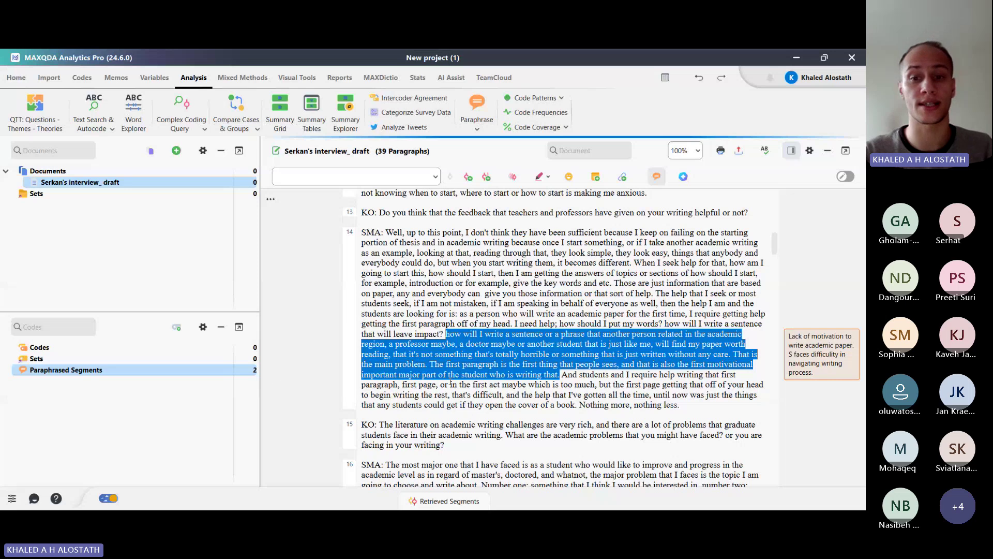
{"action": "left_click", "coordinate": [529, 345]}
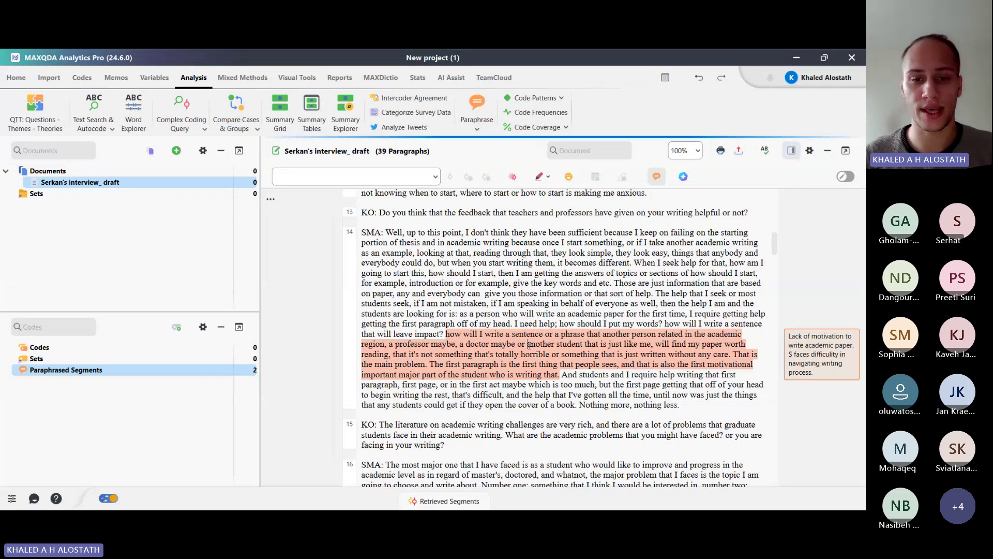
Select the whole of paragraph 16, about choosing a research topic, as the passage to paraphrase
{"action": "scroll", "coordinate": [529, 345], "scroll_direction": "down", "scroll_amount": 5}
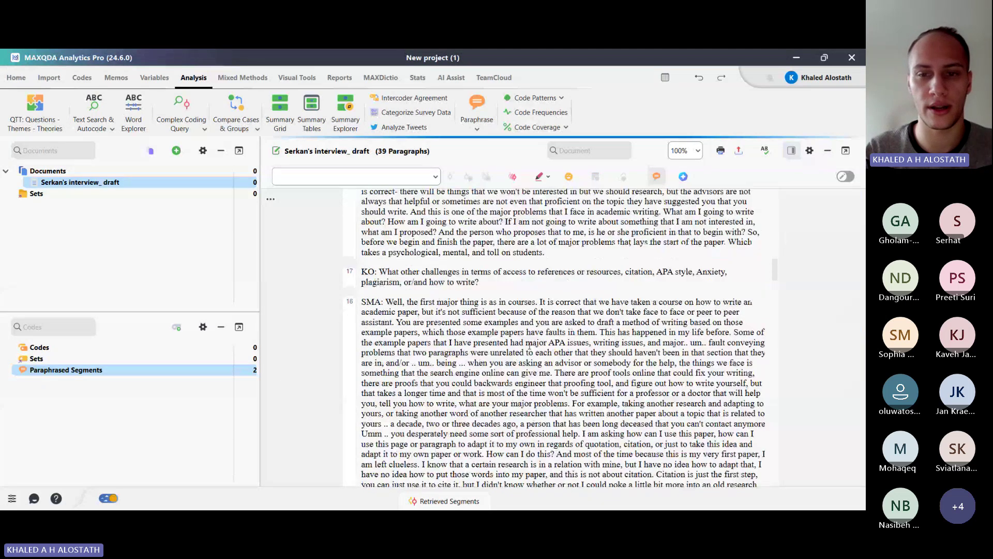
{"action": "scroll", "coordinate": [528, 345], "scroll_direction": "down", "scroll_amount": 3}
{"action": "scroll", "coordinate": [529, 345], "scroll_direction": "up", "scroll_amount": 8}
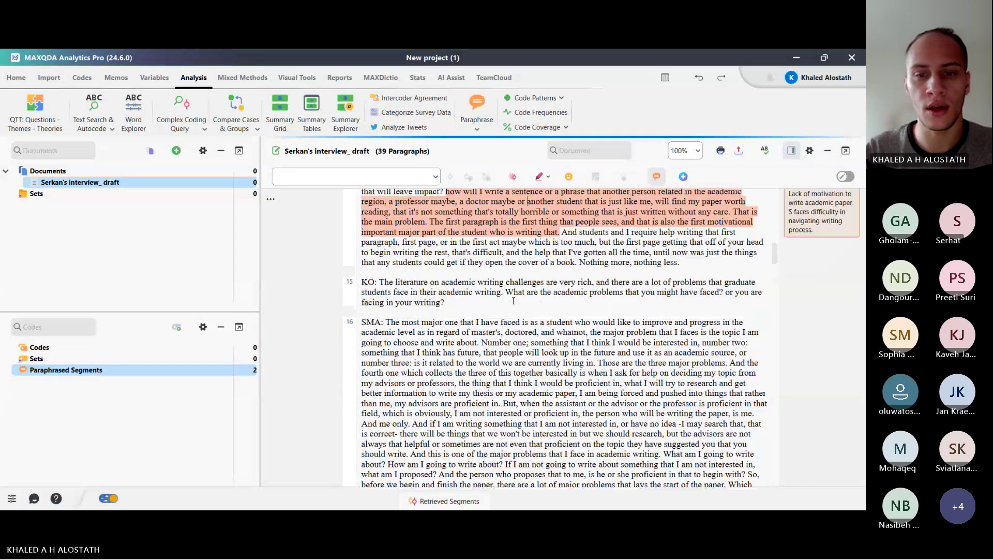
{"action": "scroll", "coordinate": [528, 345], "scroll_direction": "down", "scroll_amount": 3}
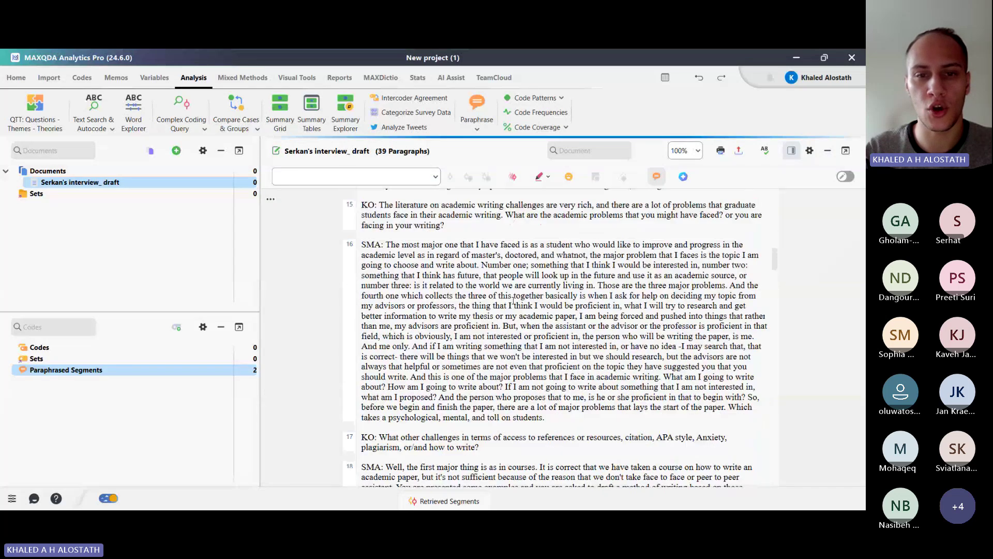
{"action": "double_click", "coordinate": [484, 297]}
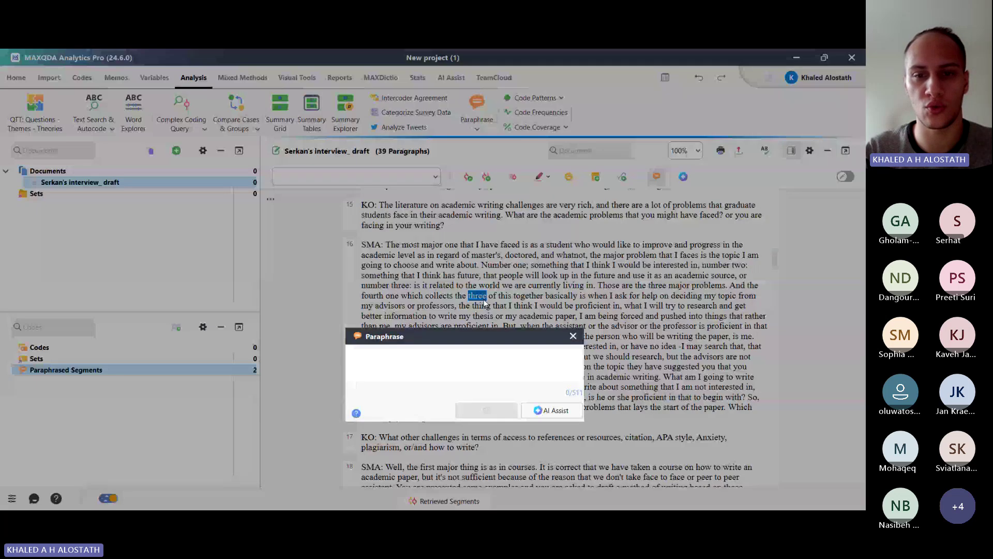
{"action": "left_click", "coordinate": [575, 335]}
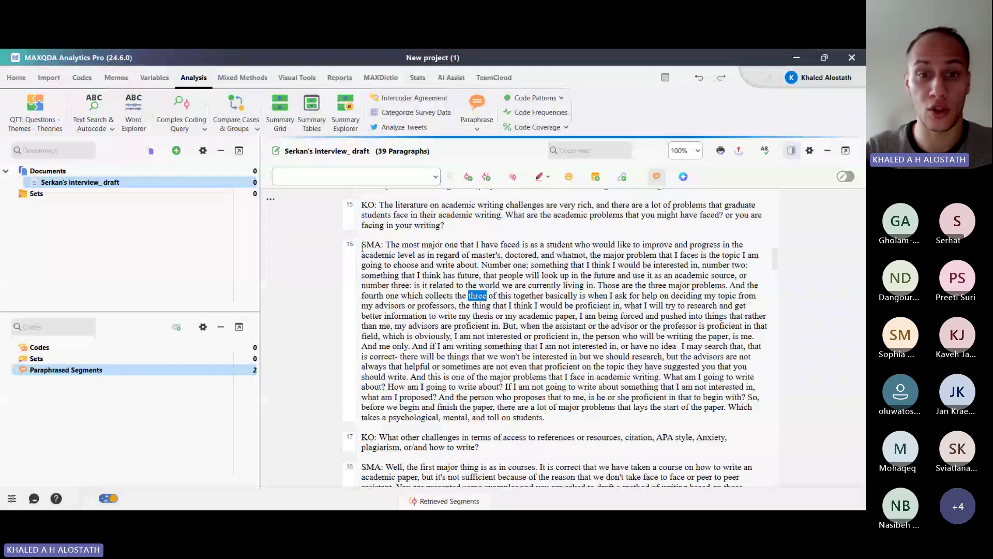
{"action": "triple_click", "coordinate": [362, 247]}
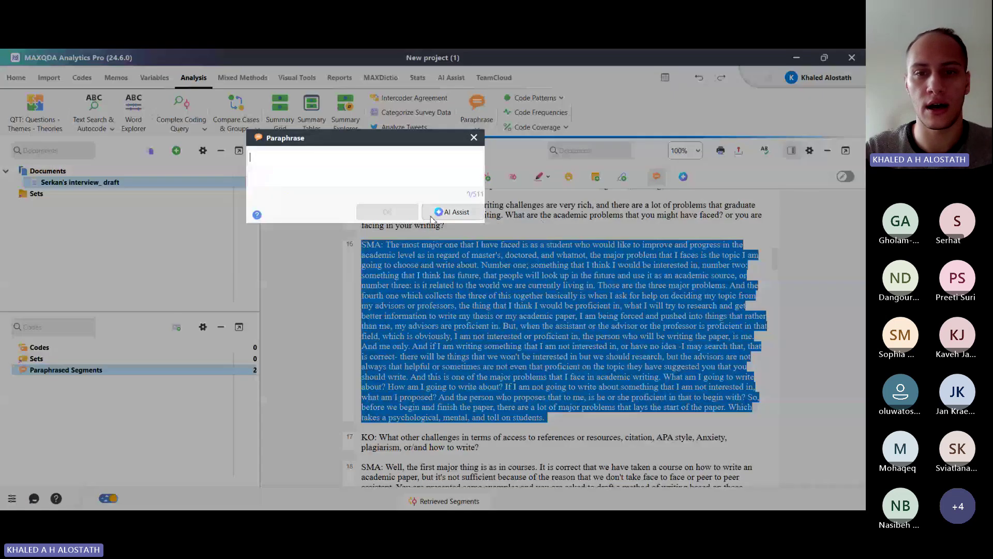
Generate a medium-length English AI Assist paraphrase of paragraph 16 and save it
{"action": "left_click", "coordinate": [448, 216]}
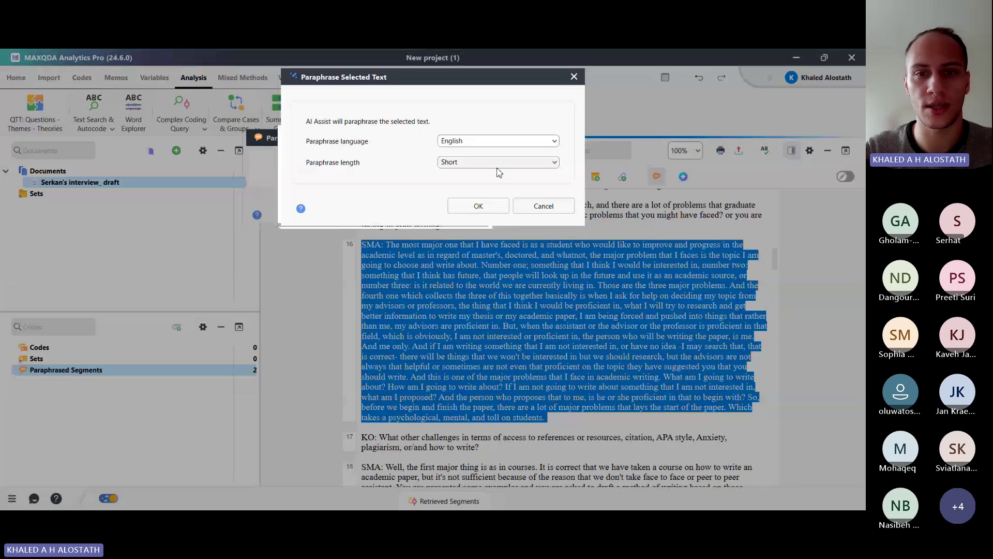
{"action": "left_click", "coordinate": [470, 165]}
{"action": "left_click", "coordinate": [477, 196]}
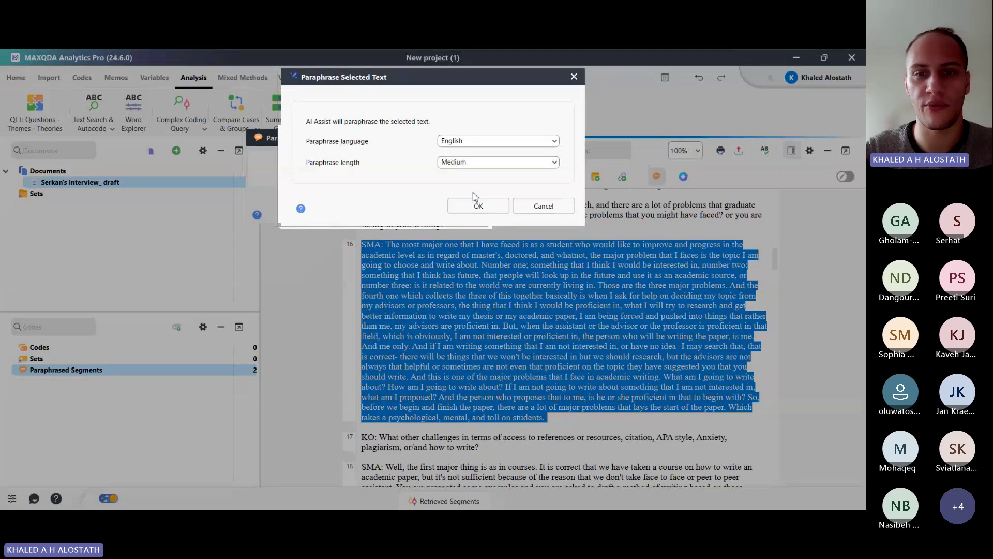
{"action": "left_click", "coordinate": [476, 204]}
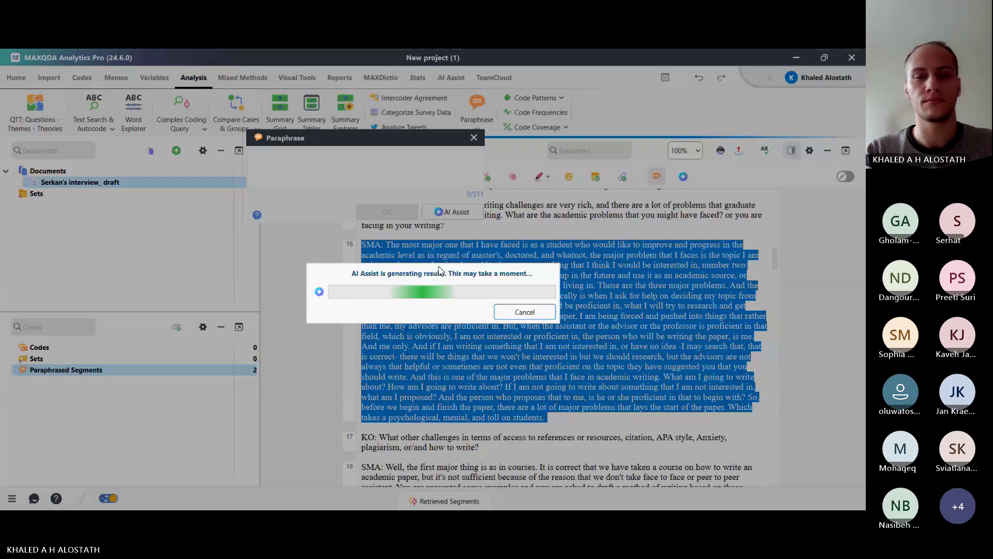
{"action": "left_click", "coordinate": [504, 306]}
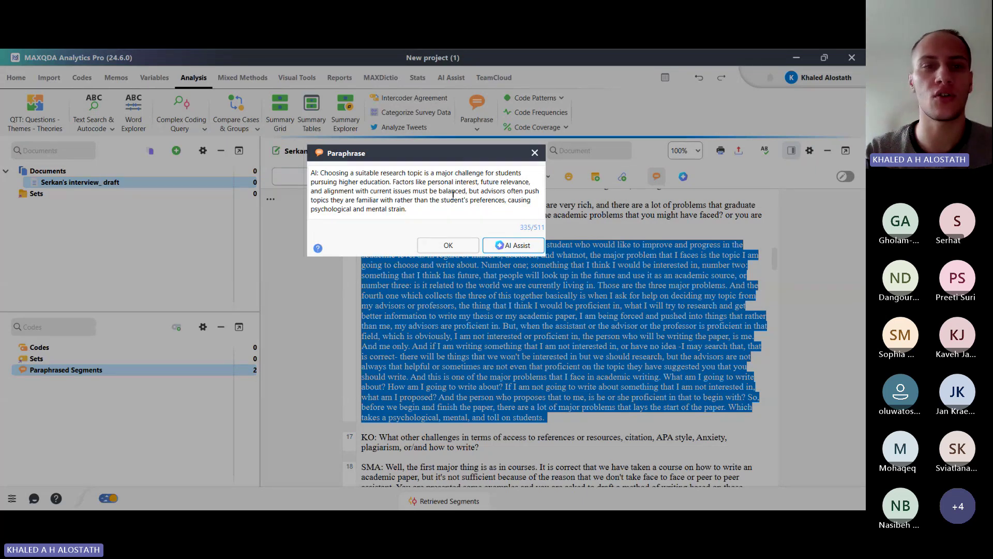
{"action": "left_click", "coordinate": [448, 246]}
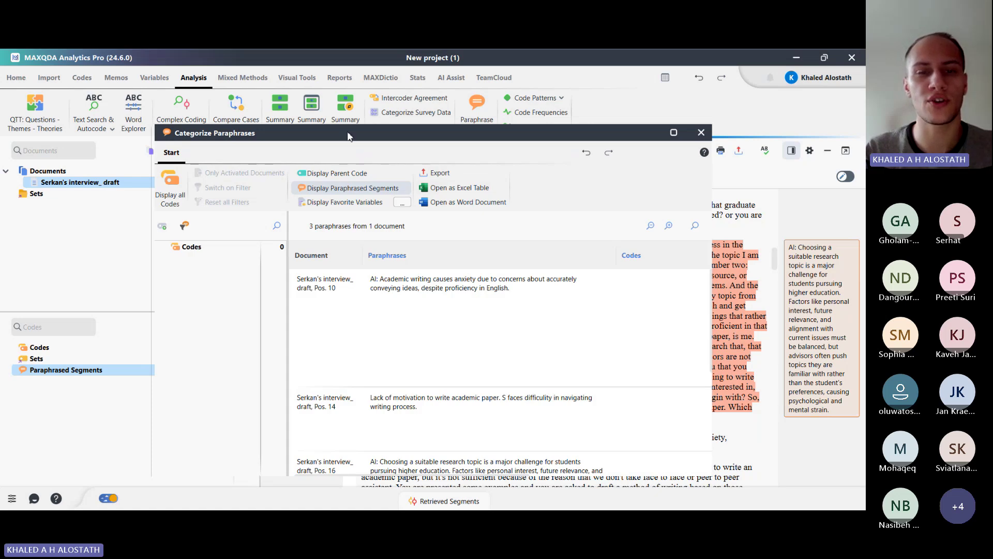
Maximize the Categorize Paraphrases window and review the paraphrases alongside their original interview segments
{"action": "left_click_drag", "start_coordinate": [348, 136], "coordinate": [412, 126]}
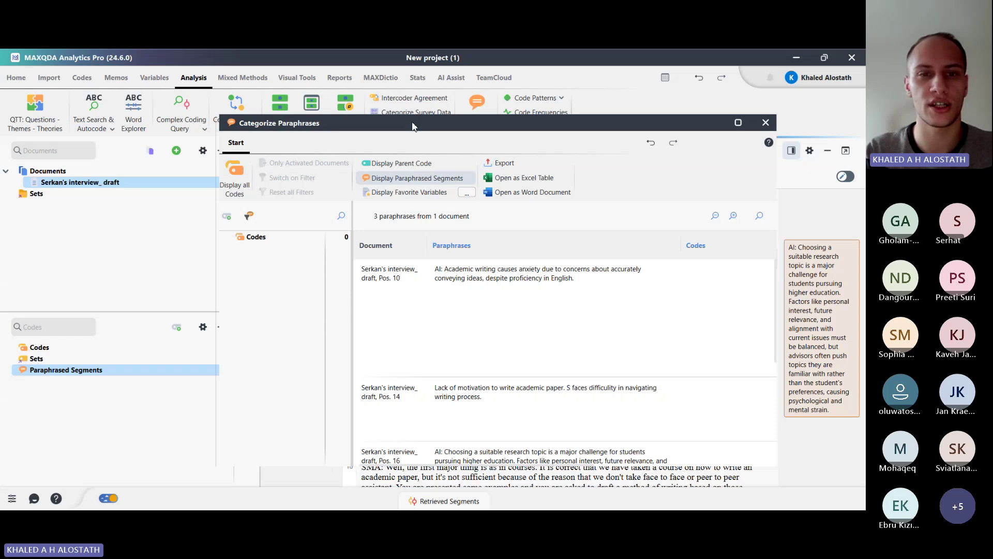
{"action": "double_click", "coordinate": [412, 126]}
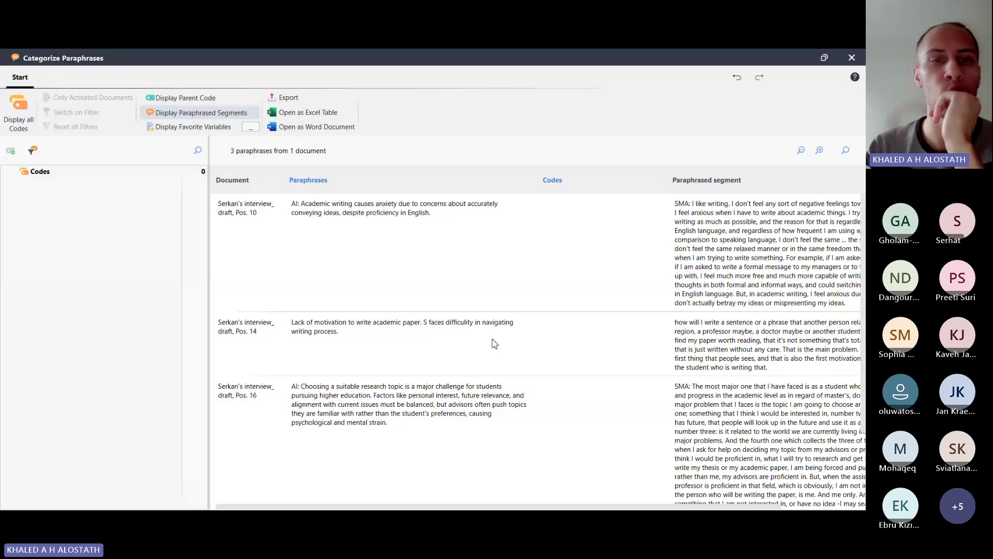
{"action": "scroll", "coordinate": [494, 343], "scroll_direction": "down", "scroll_amount": 1}
{"action": "scroll", "coordinate": [494, 343], "scroll_direction": "down", "scroll_amount": 3}
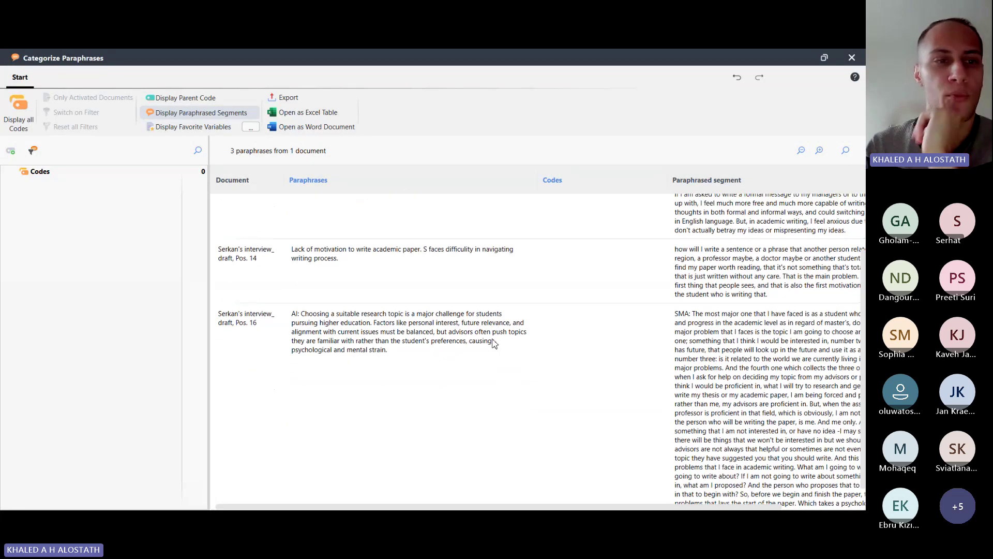
{"action": "scroll", "coordinate": [494, 343], "scroll_direction": "up", "scroll_amount": 4}
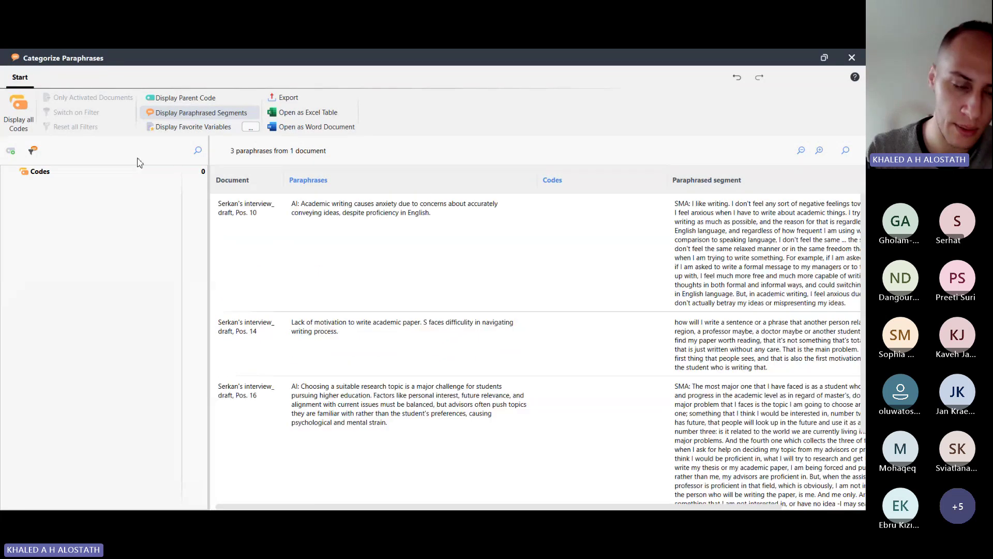
{"action": "key", "text": "Escape"}
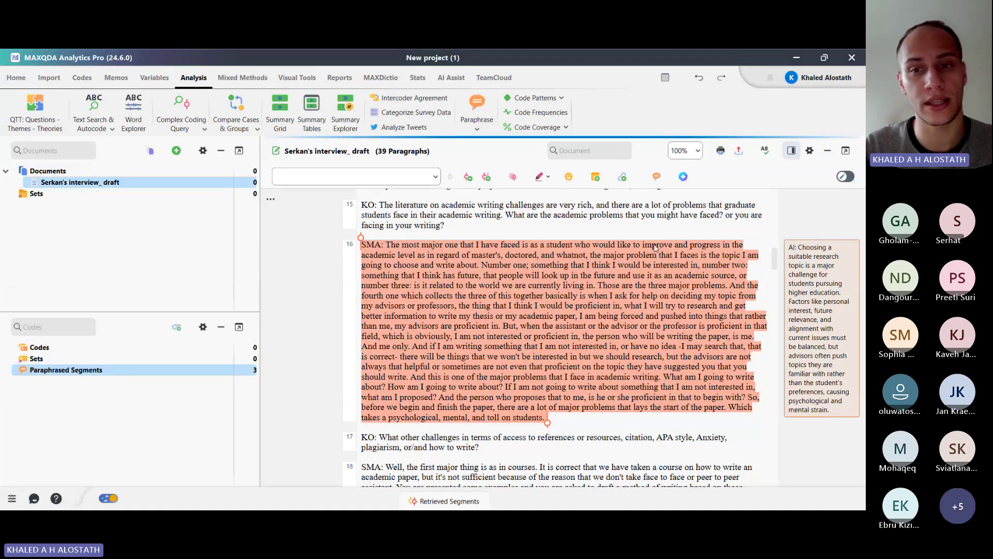
Examine the options for creating and assigning a new code to the paragraph 10 segment, without creating a code
{"action": "key", "text": "alt+Tab"}
{"action": "right_click", "coordinate": [630, 237]}
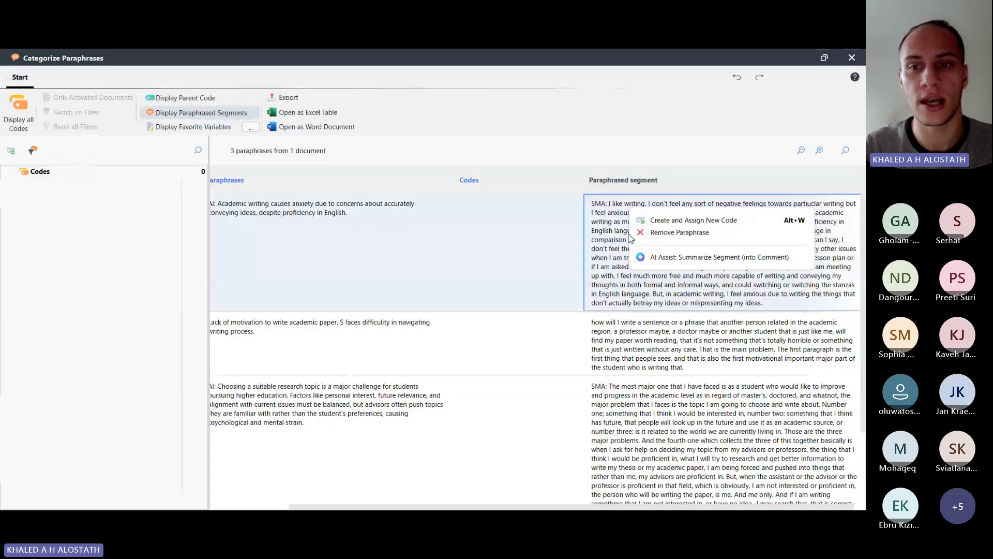
{"action": "left_click", "coordinate": [578, 254]}
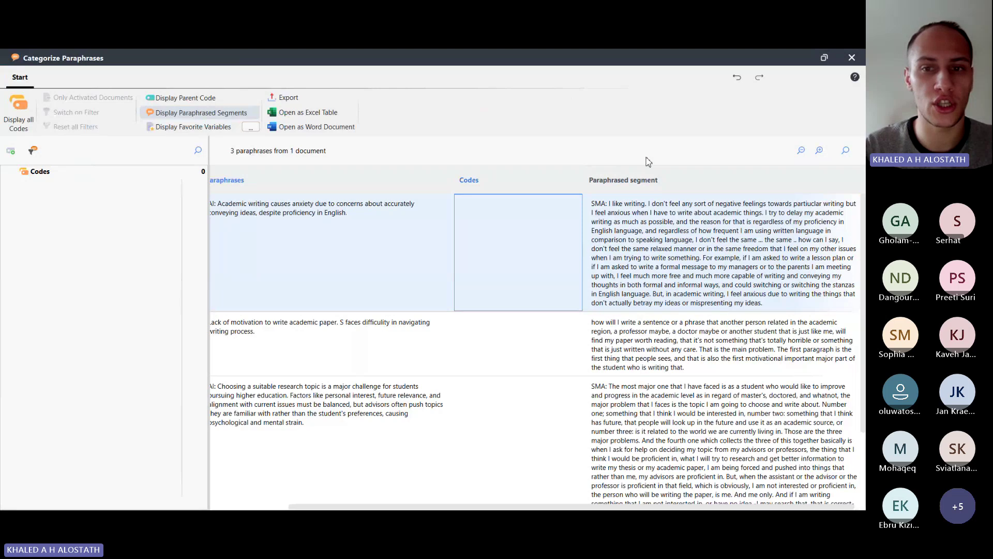
{"action": "left_click", "coordinate": [656, 253]}
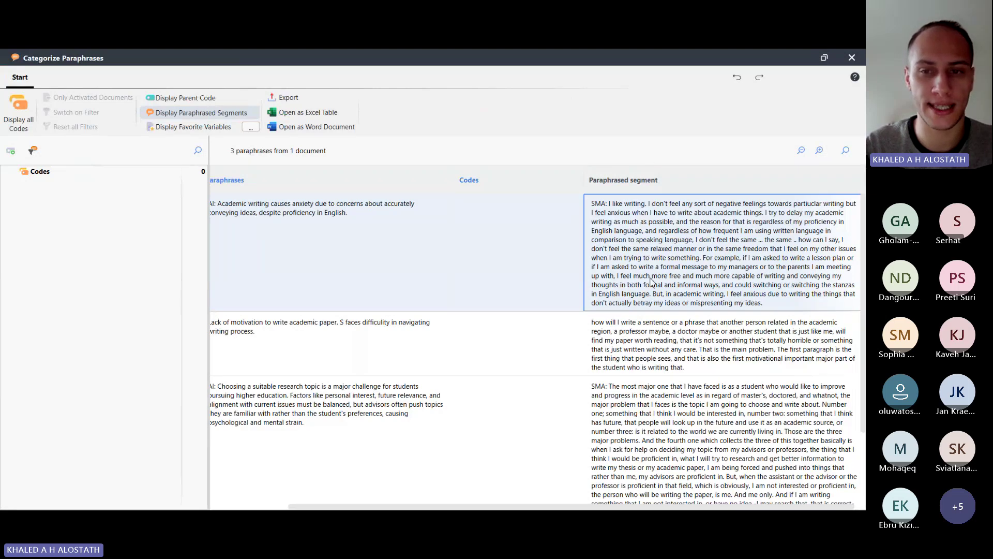
{"action": "right_click", "coordinate": [636, 254]}
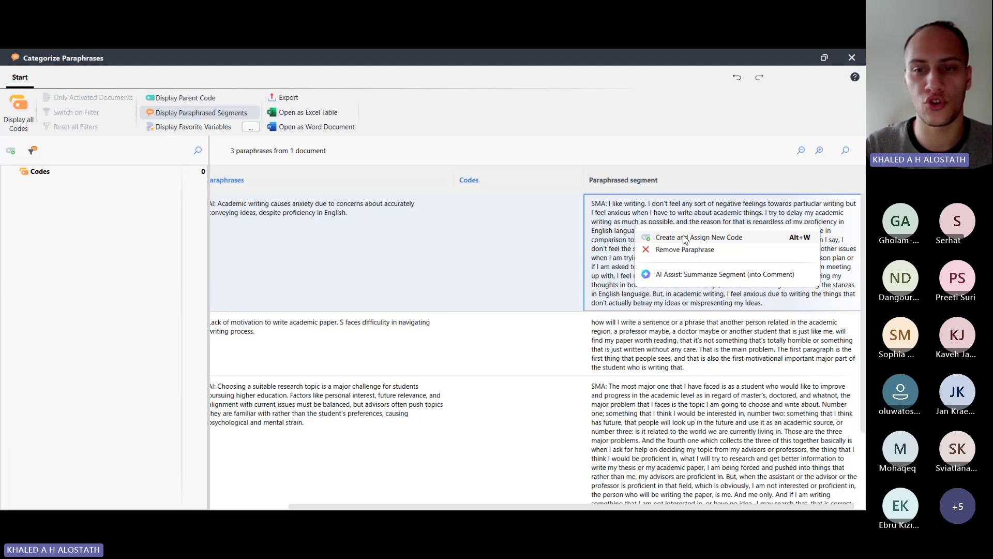
{"action": "left_click", "coordinate": [709, 239]}
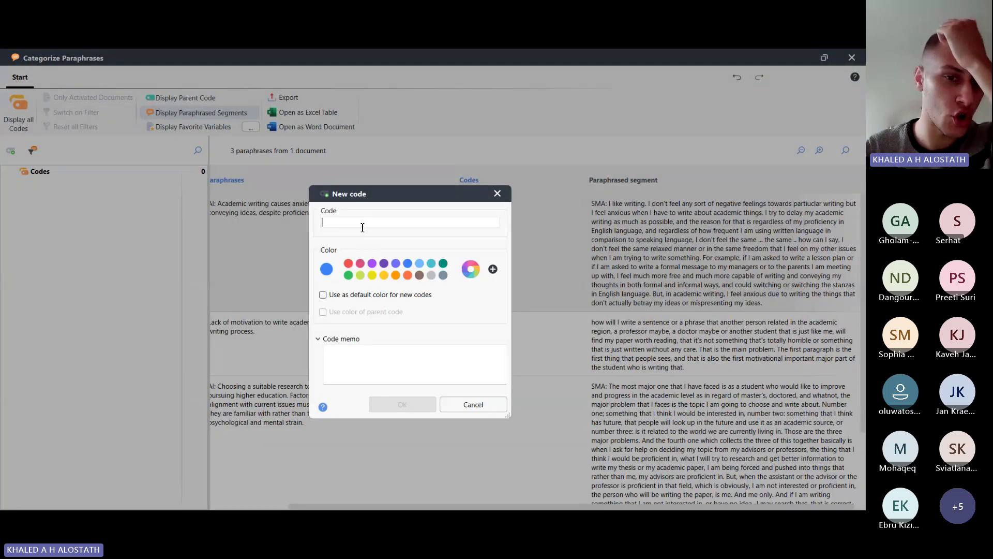
{"action": "left_click", "coordinate": [369, 368]}
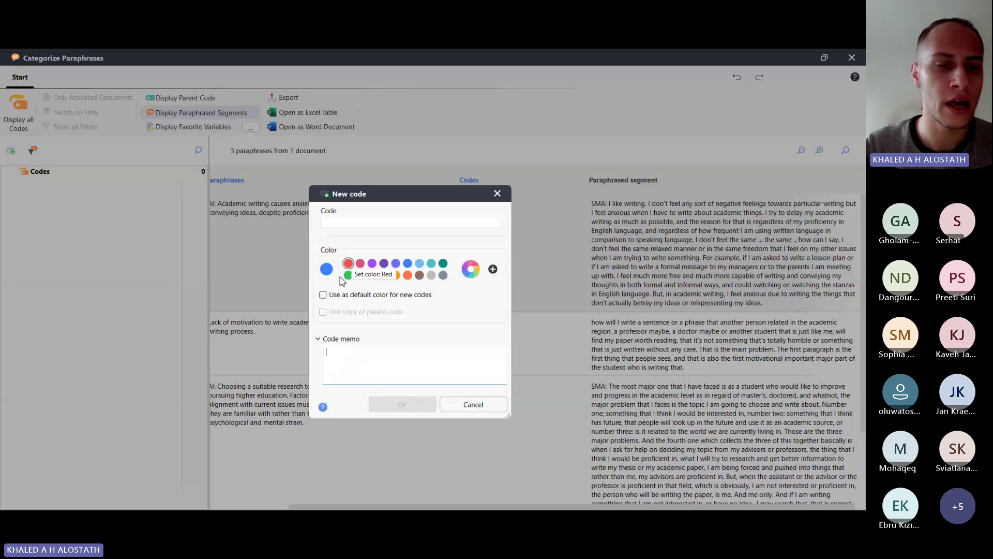
{"action": "left_click", "coordinate": [471, 404]}
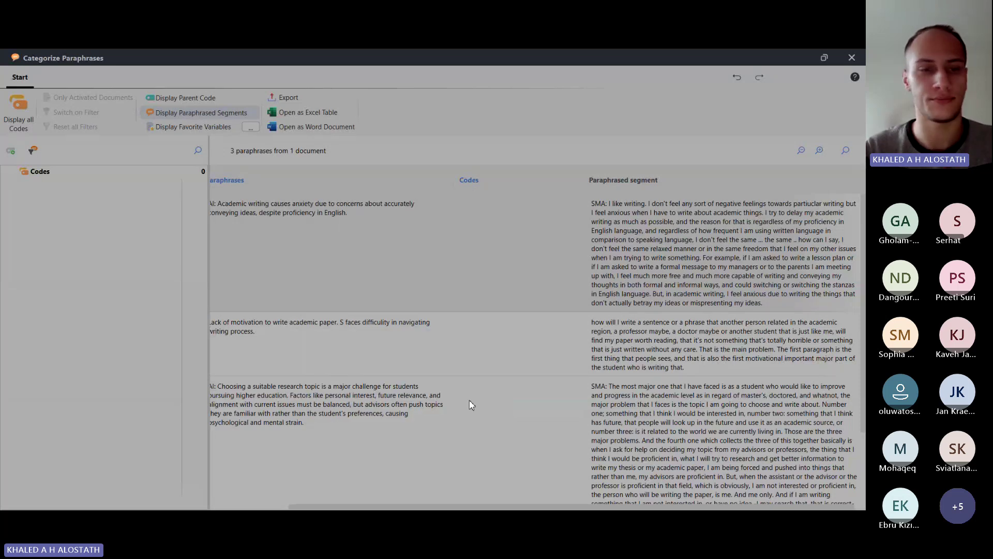
Compare the paragraph 14 and 16 paraphrases with their original segments in the paraphrase table
{"action": "scroll", "coordinate": [615, 410], "scroll_direction": "down", "scroll_amount": 3}
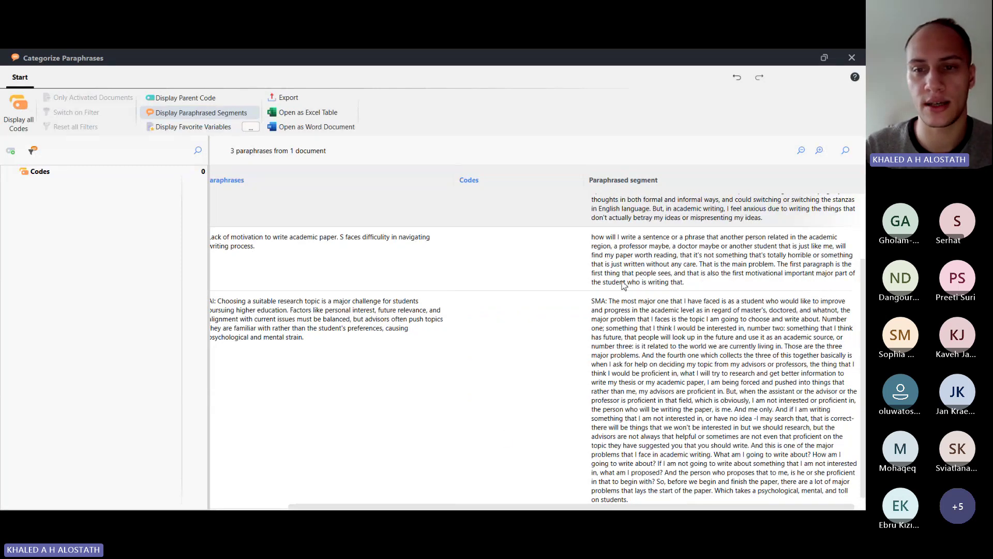
{"action": "scroll", "coordinate": [624, 283], "scroll_direction": "up", "scroll_amount": 3}
{"action": "scroll", "coordinate": [624, 283], "scroll_direction": "down", "scroll_amount": 2}
{"action": "scroll", "coordinate": [624, 283], "scroll_direction": "down", "scroll_amount": 1}
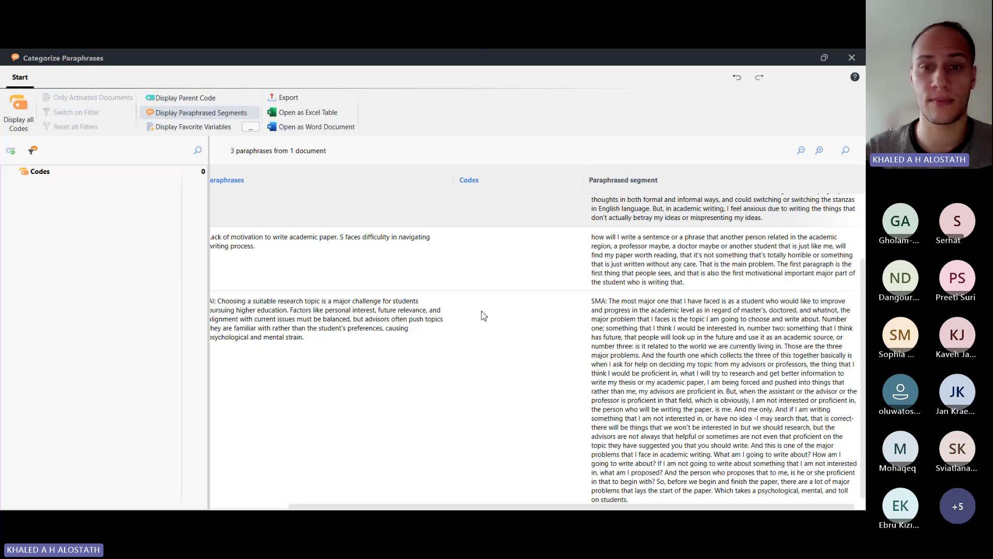
{"action": "scroll", "coordinate": [484, 316], "scroll_direction": "left", "scroll_amount": 3}
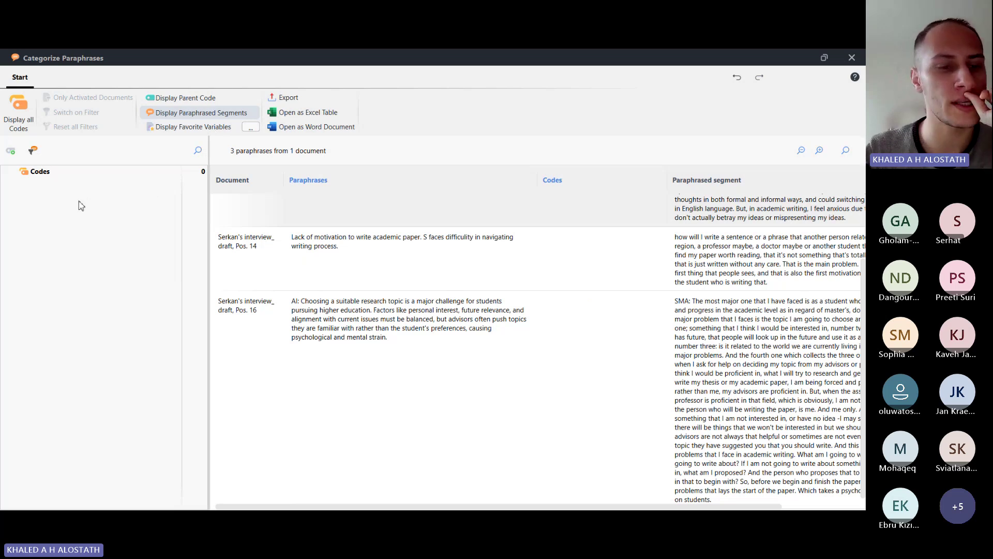
Check the form for adding a new code, dismiss it and close Categorize Paraphrases to return to the interview text
{"action": "key", "text": "alt+Tab"}
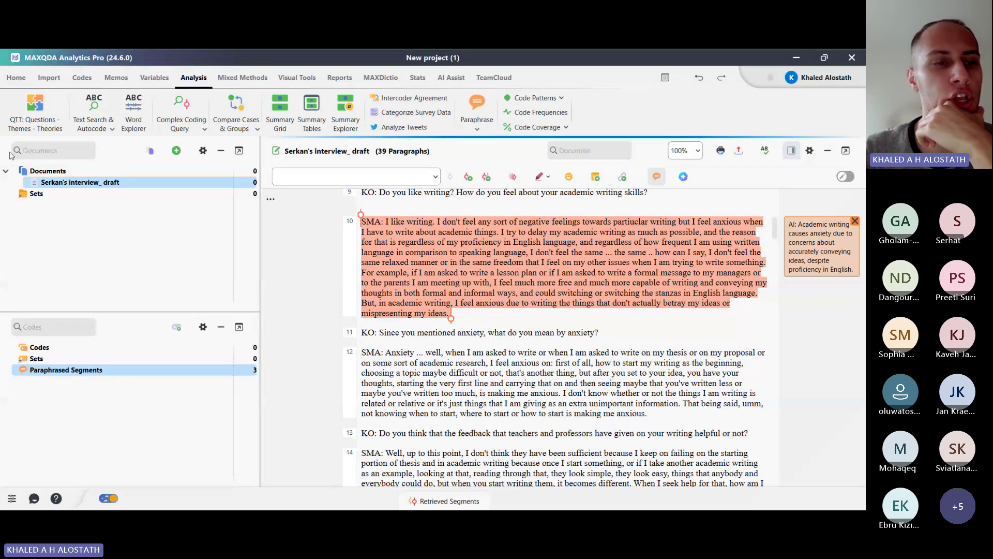
{"action": "left_click", "coordinate": [11, 153]}
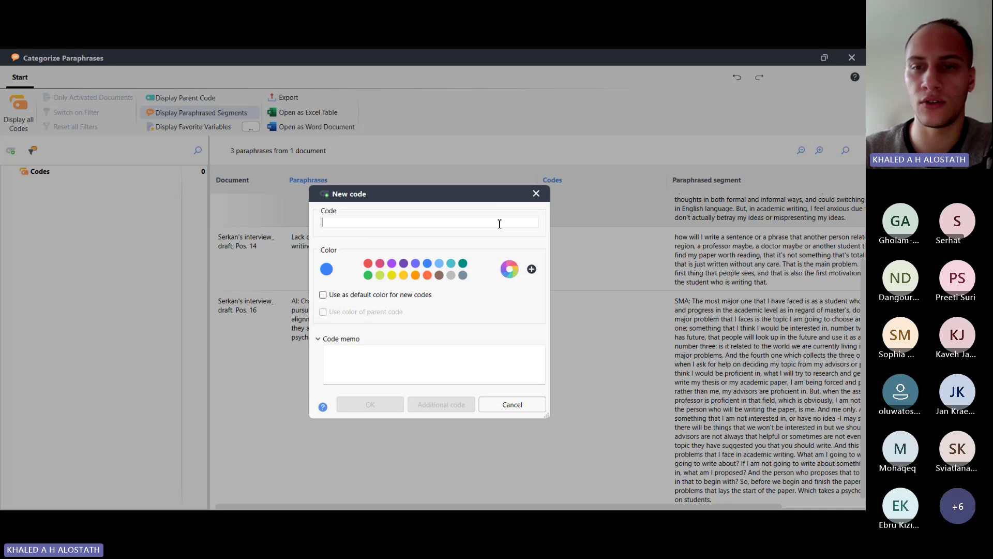
{"action": "left_click", "coordinate": [541, 197]}
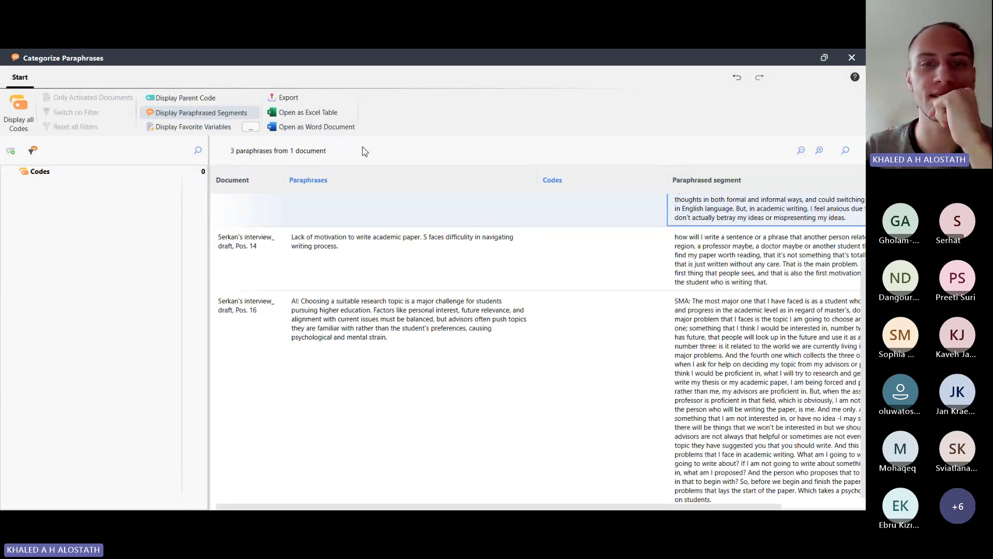
{"action": "left_click", "coordinate": [852, 57]}
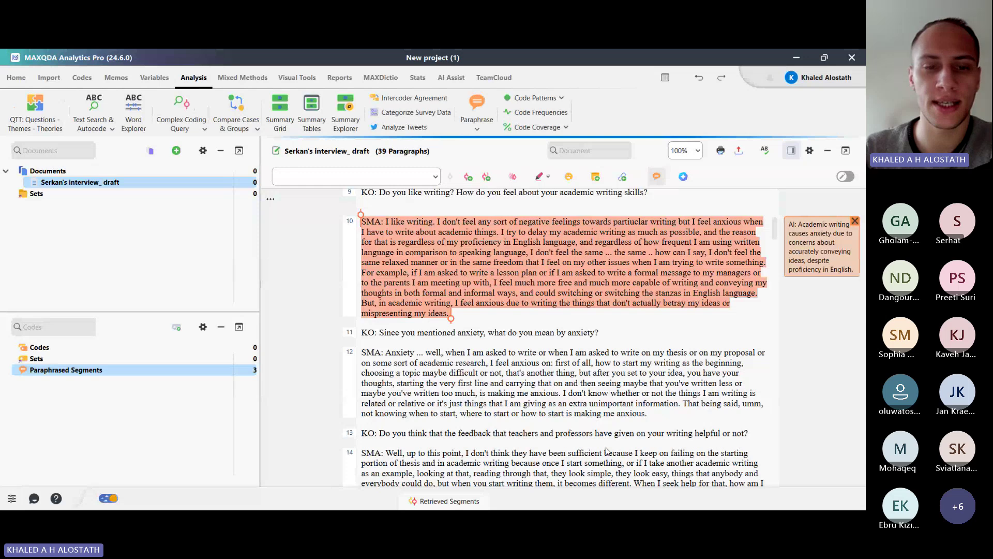
{"action": "left_click", "coordinate": [502, 353]}
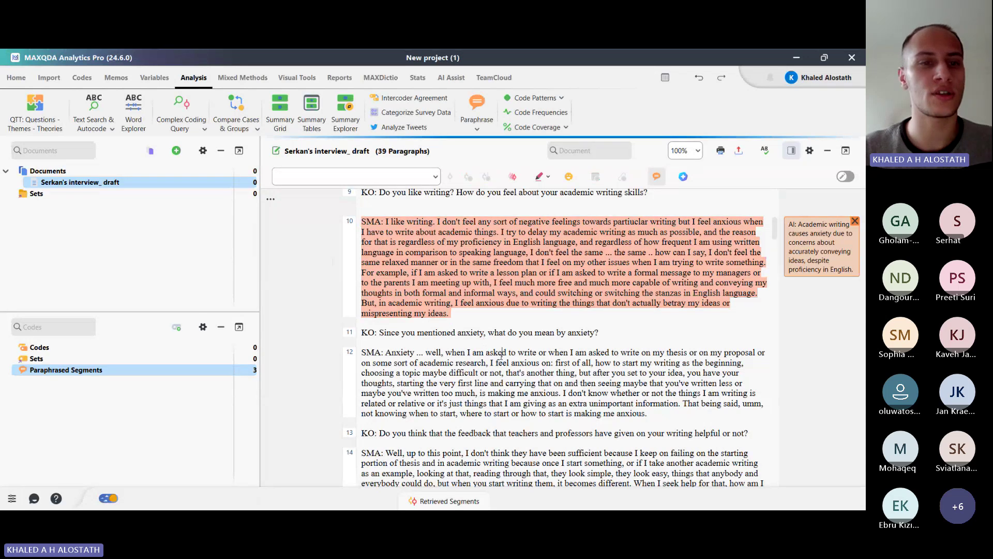
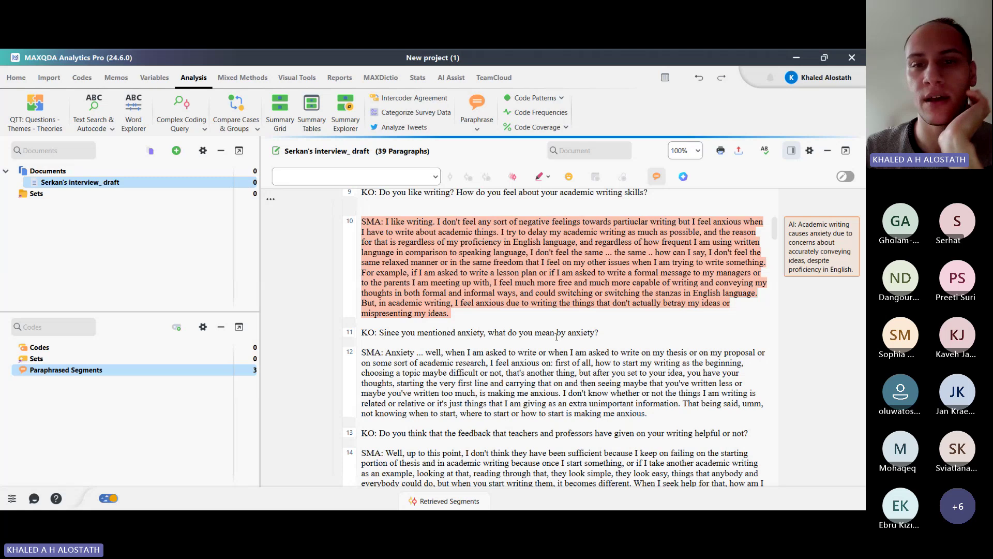
Open code the sentence "I like writing." in paragraph 10 with a new red code named "love for writing"
{"action": "left_click", "coordinate": [508, 242]}
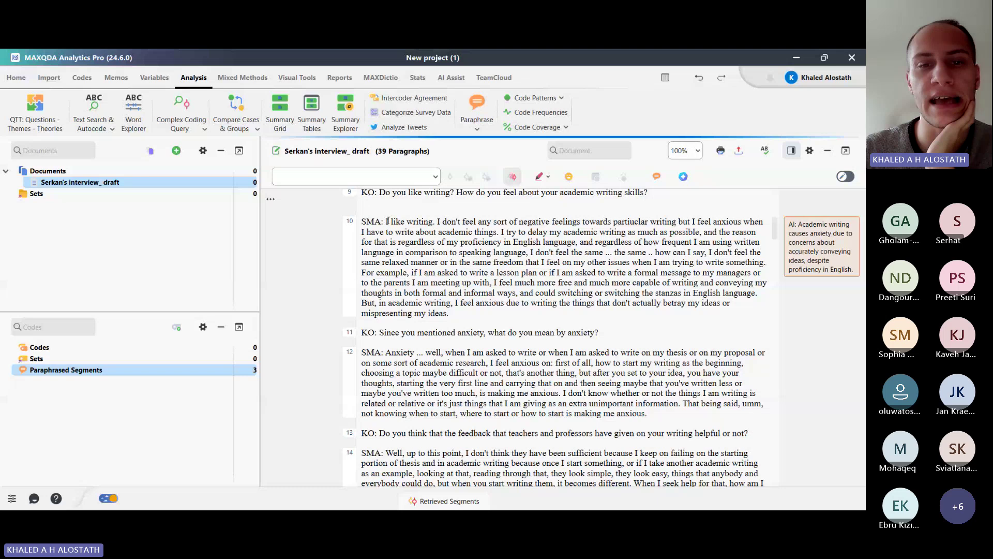
{"action": "left_click_drag", "start_coordinate": [386, 221], "coordinate": [436, 223]}
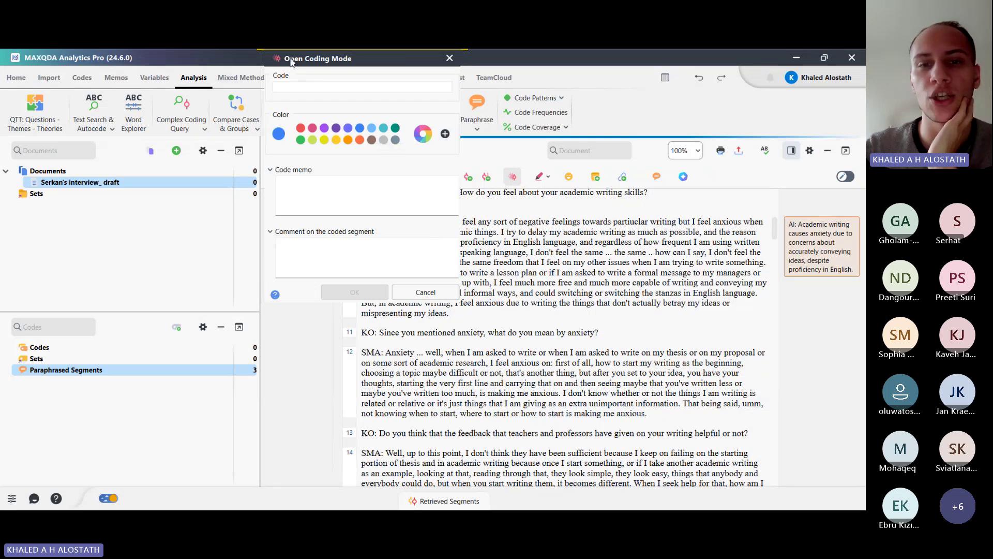
{"action": "left_click_drag", "start_coordinate": [291, 62], "coordinate": [590, 234]}
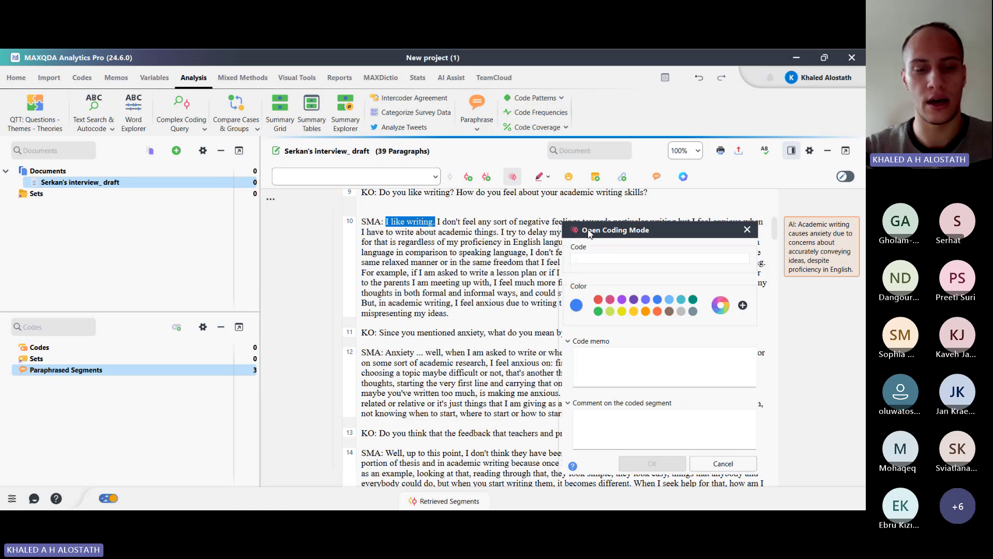
{"action": "type", "text": "love "}
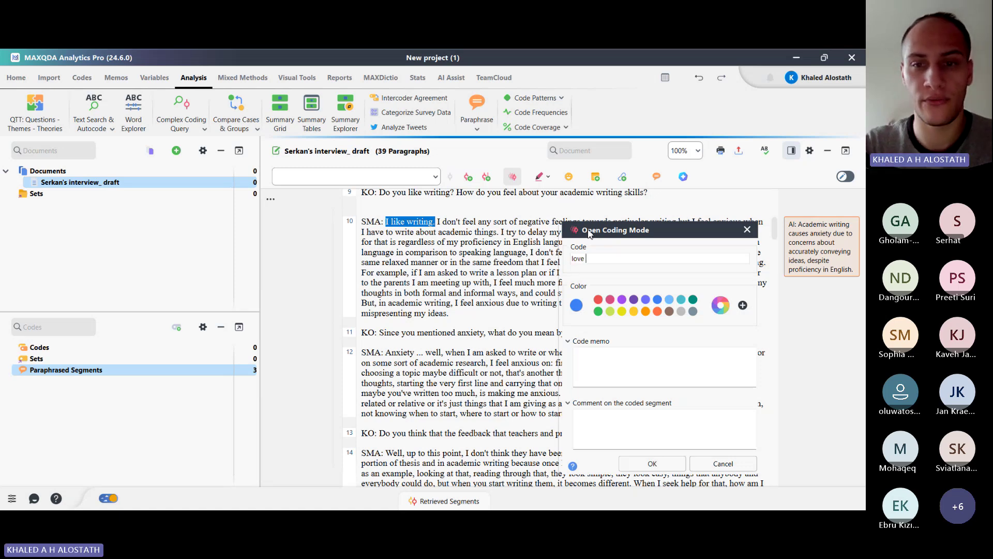
{"action": "type", "text": "for writing"}
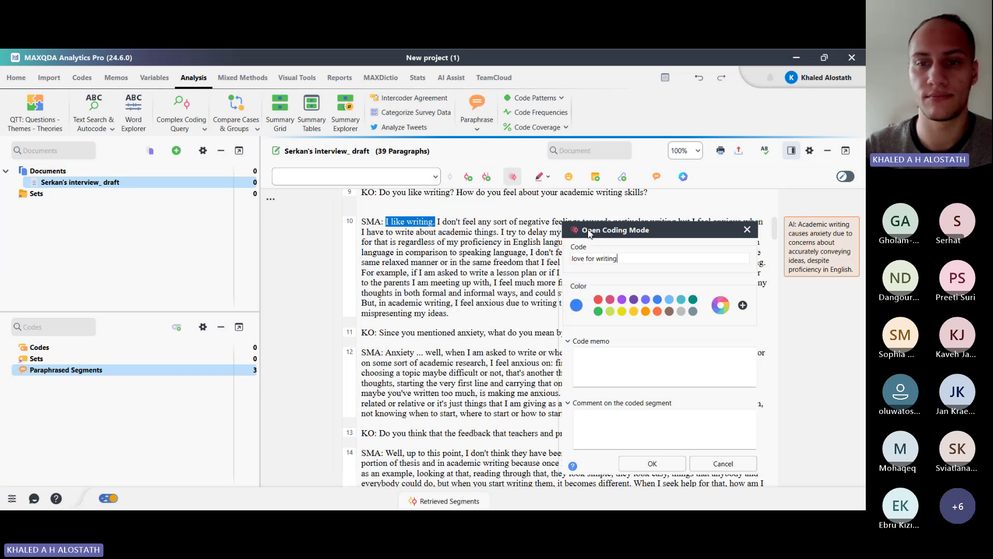
{"action": "left_click", "coordinate": [599, 300]}
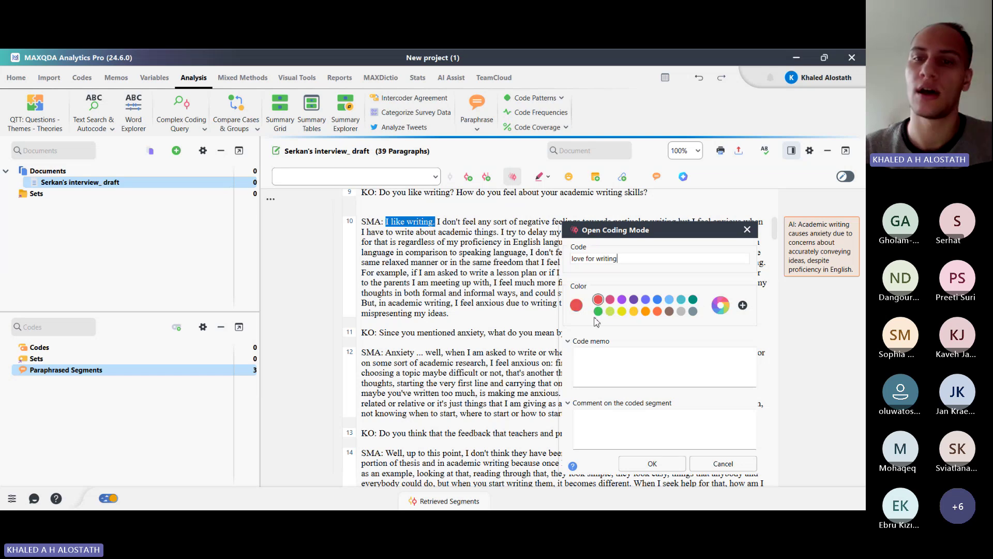
Write the code memo "S talks about why he likes writing" for the new code
{"action": "left_click", "coordinate": [590, 358]}
{"action": "type", "text": "S"}
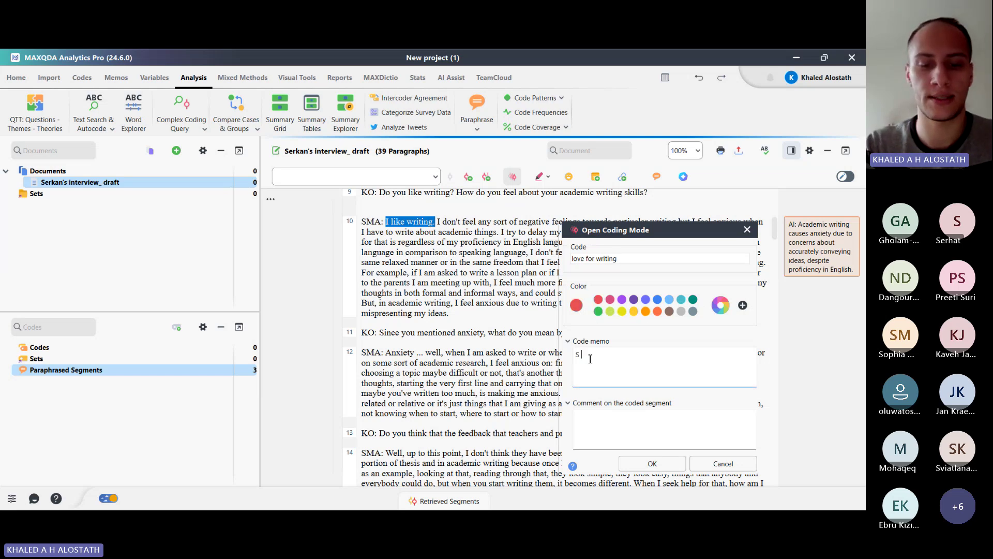
{"action": "type", "text": " talks about"}
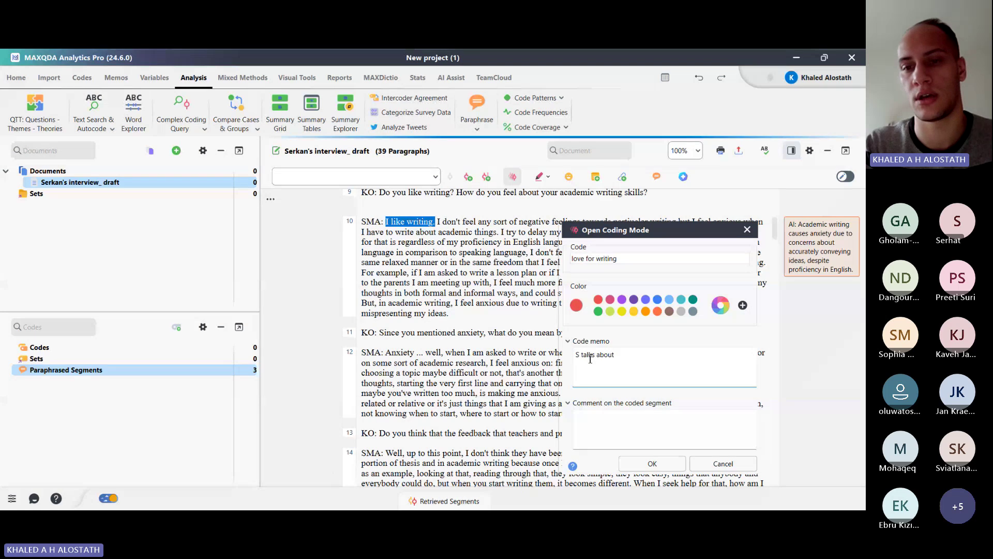
{"action": "type", "text": " why he l"}
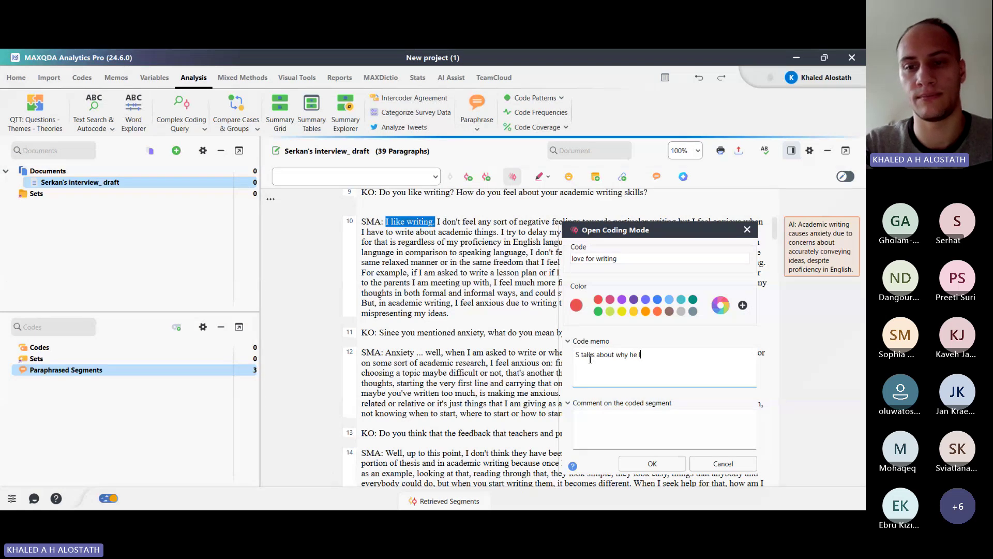
{"action": "type", "text": "ikes writin"}
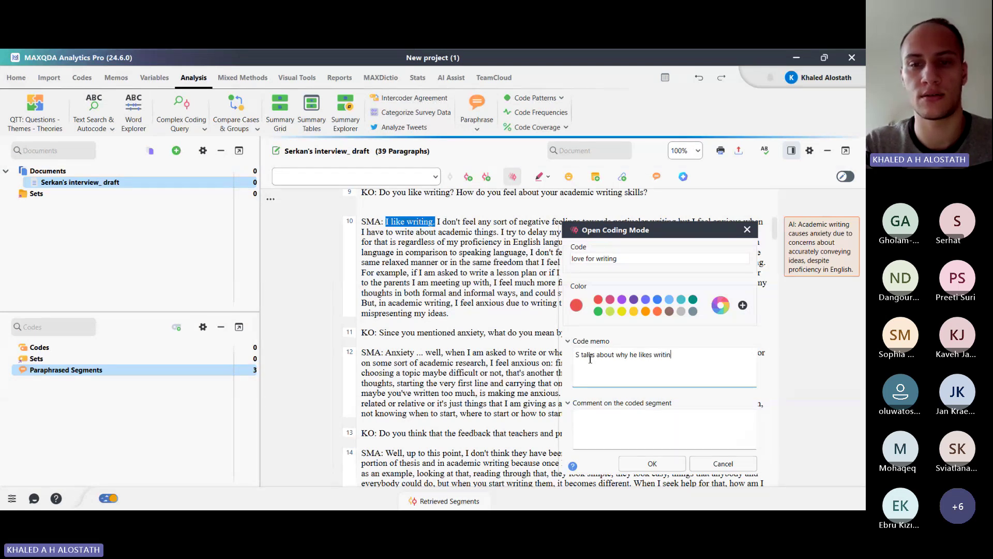
{"action": "type", "text": "g"}
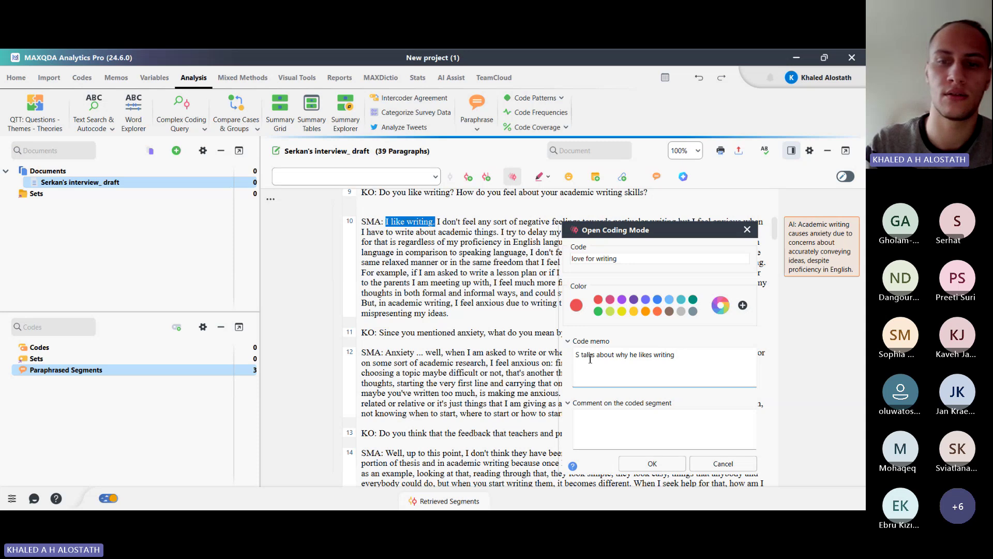
Add the coded-segment comment "S mentioned that about general writing not academic writing" and create the code
{"action": "left_click", "coordinate": [609, 428]}
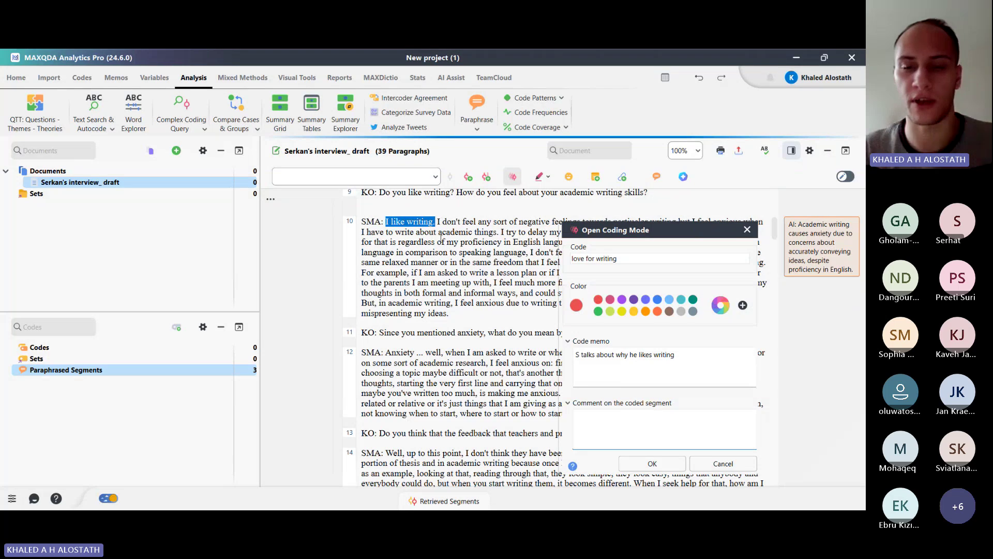
{"action": "type", "text": "S"}
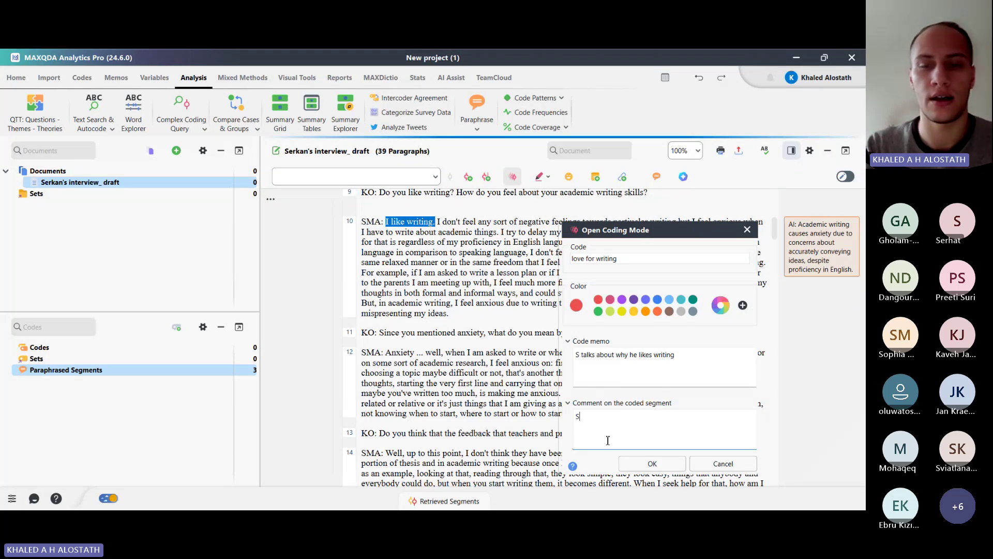
{"action": "type", "text": " t"}
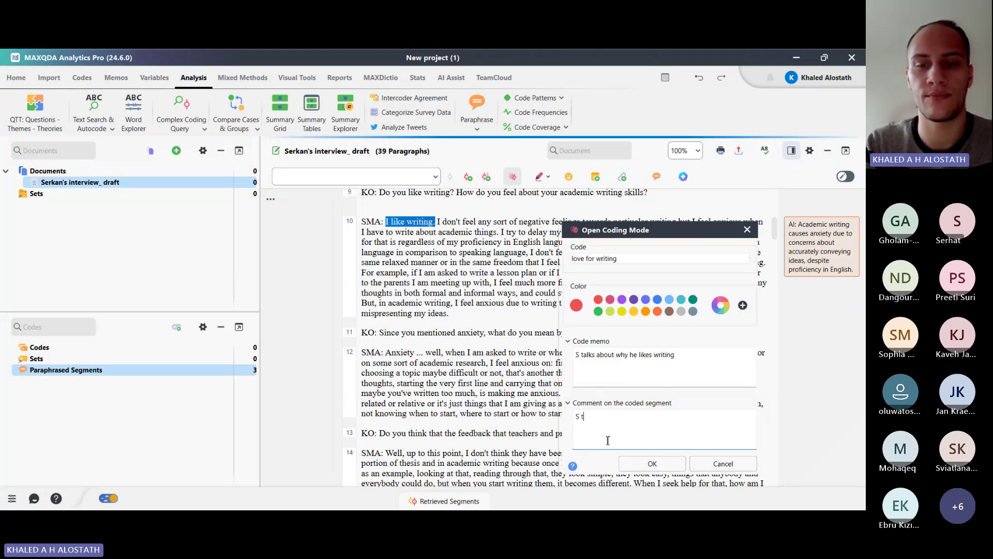
{"action": "key", "text": "BackSpace"}
{"action": "type", "text": "mentioned "}
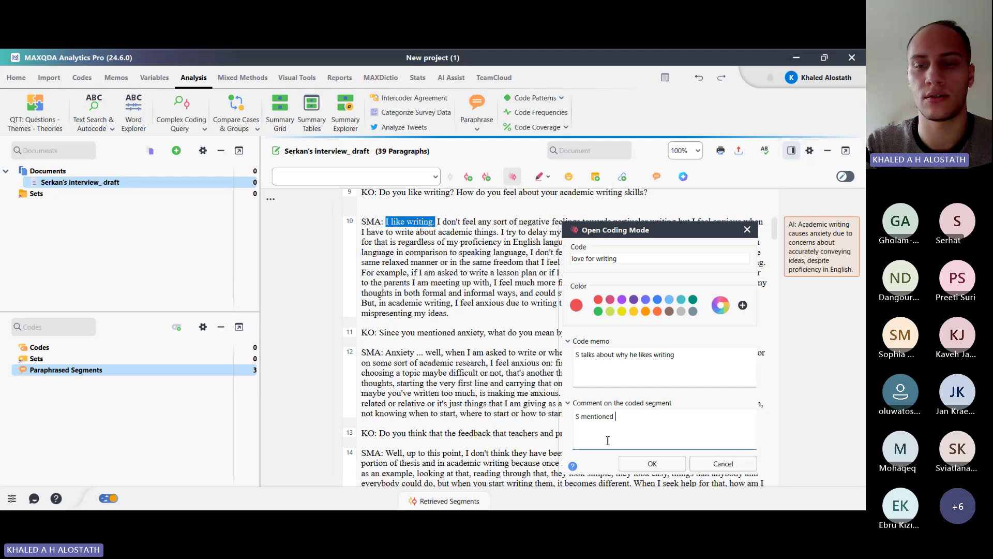
{"action": "type", "text": "that about g"}
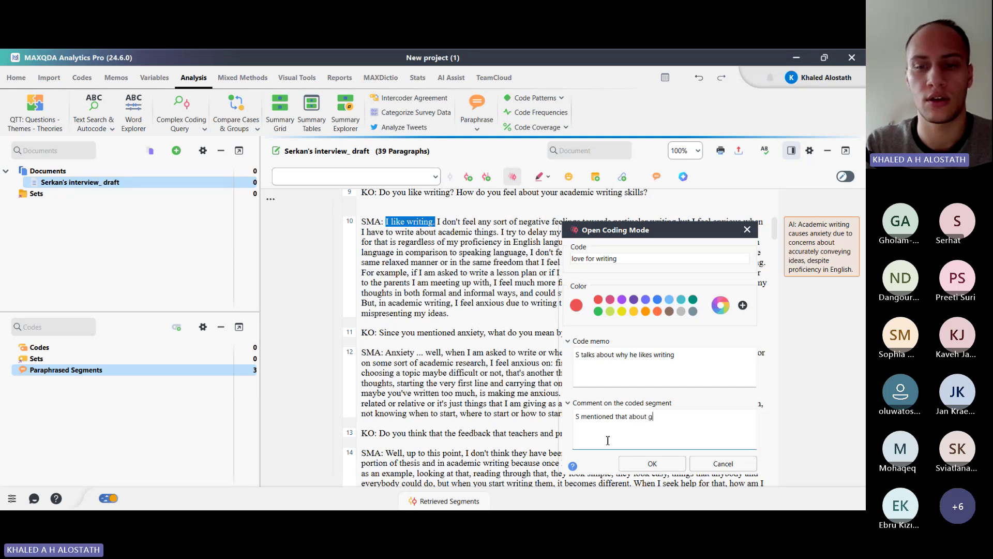
{"action": "type", "text": "eneral writing "}
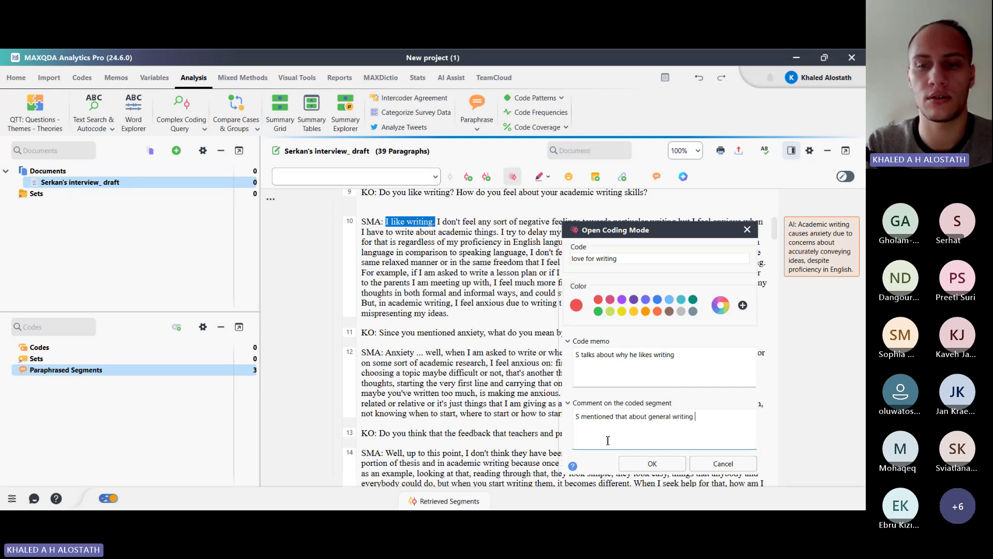
{"action": "type", "text": "not academic w"}
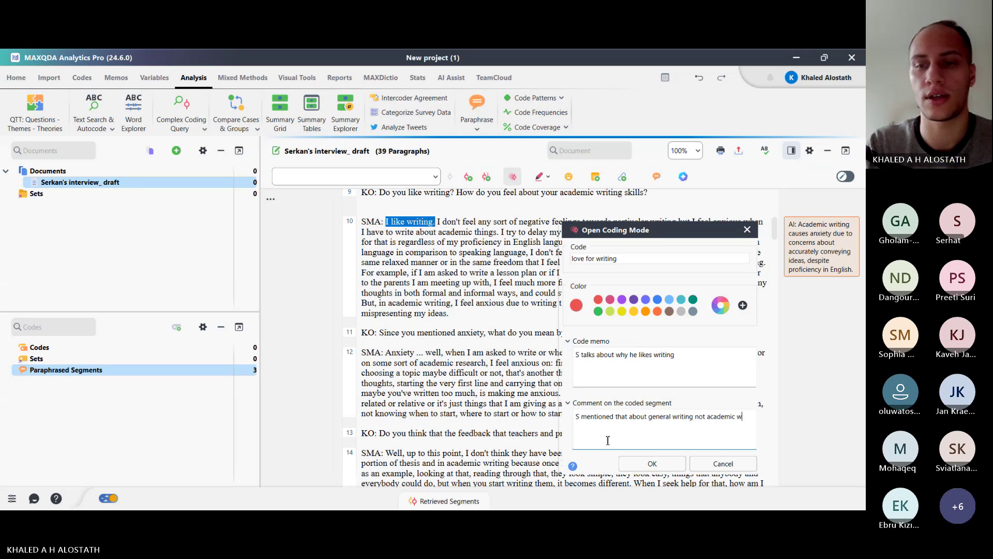
{"action": "type", "text": "riting"}
{"action": "left_click", "coordinate": [656, 463]}
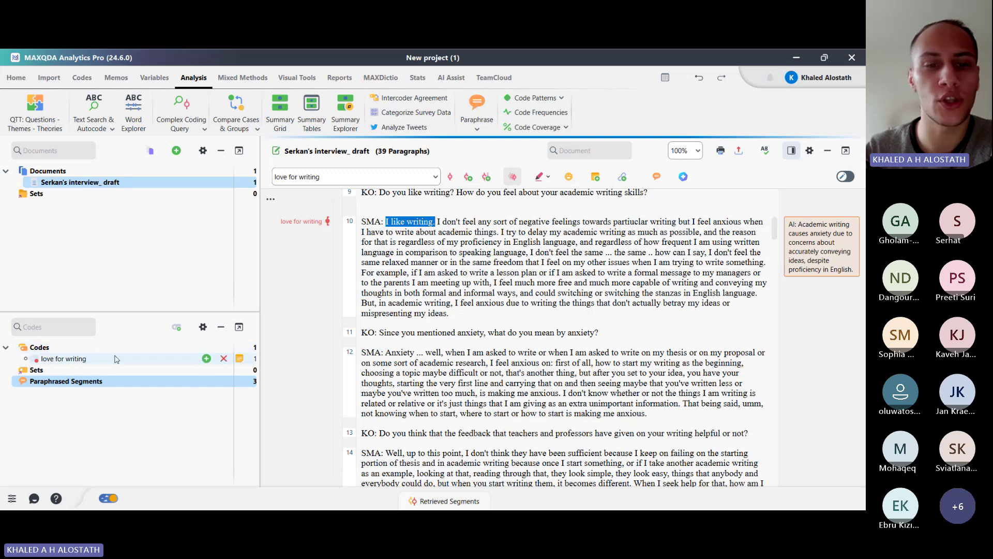
Review the memo attached to the "love for writing" code and close it
{"action": "left_click", "coordinate": [241, 361]}
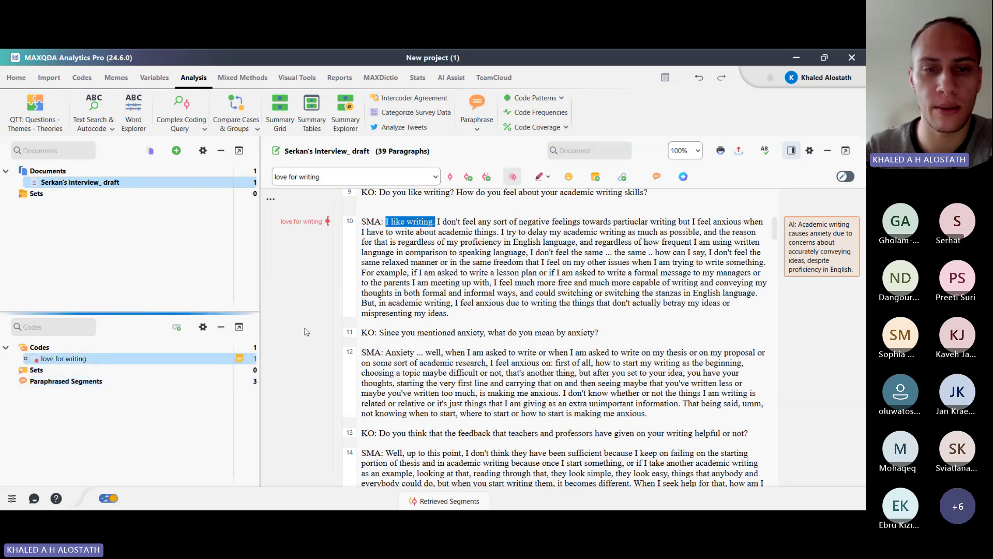
{"action": "double_click", "coordinate": [241, 359]}
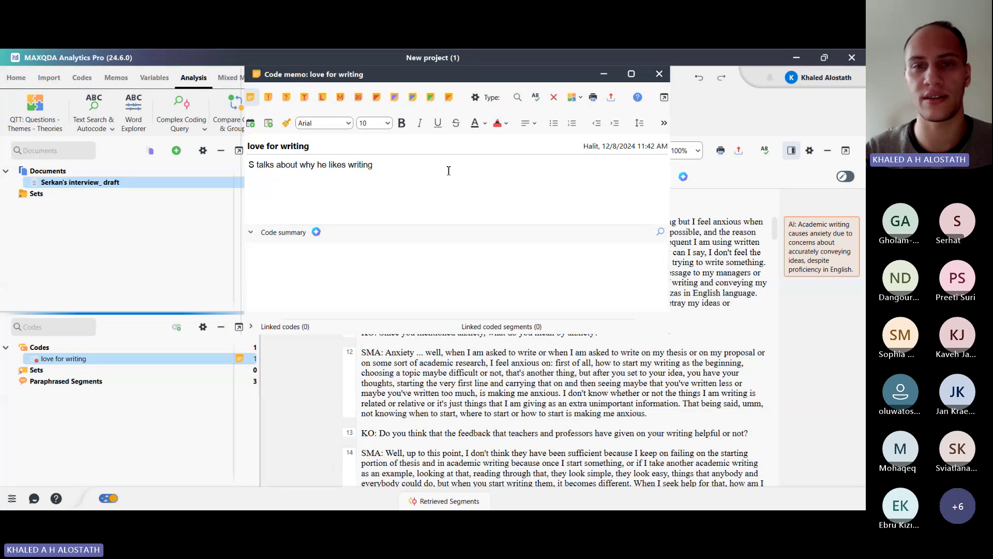
{"action": "left_click", "coordinate": [659, 74]}
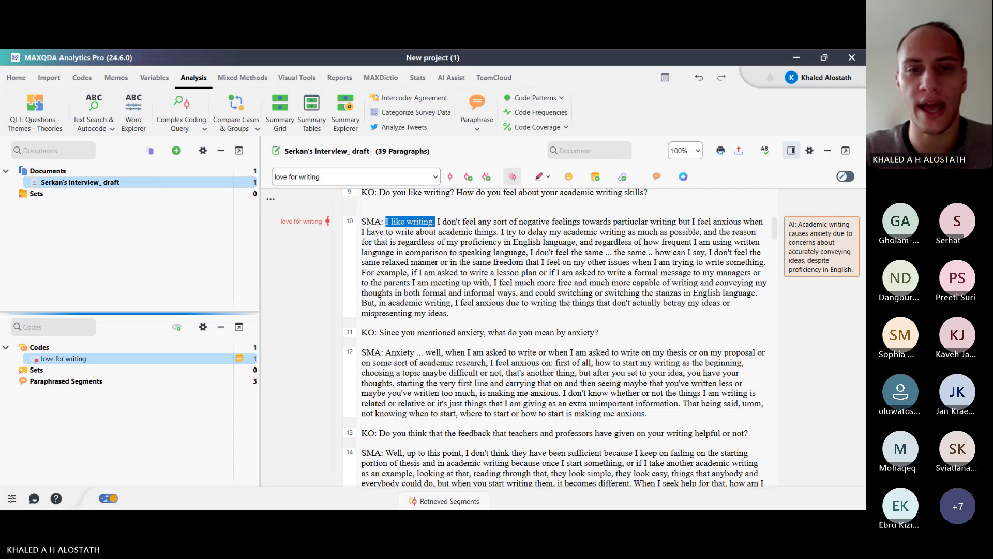
Assign the existing "love for writing" code to the paragraph 10 passage about not feeling negative towards particular writing, without creating a new code
{"action": "left_click_drag", "start_coordinate": [438, 221], "coordinate": [677, 222]}
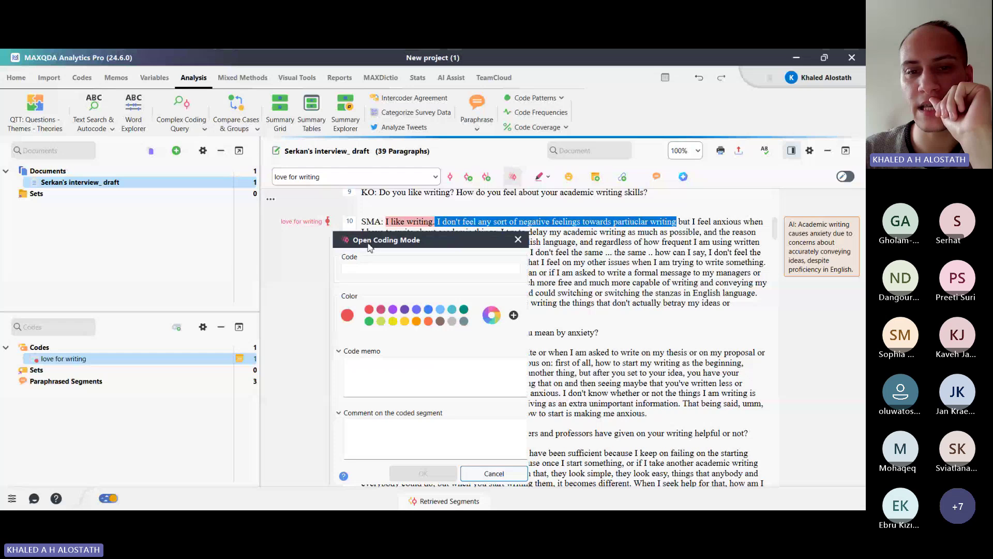
{"action": "left_click_drag", "start_coordinate": [370, 247], "coordinate": [183, 256]}
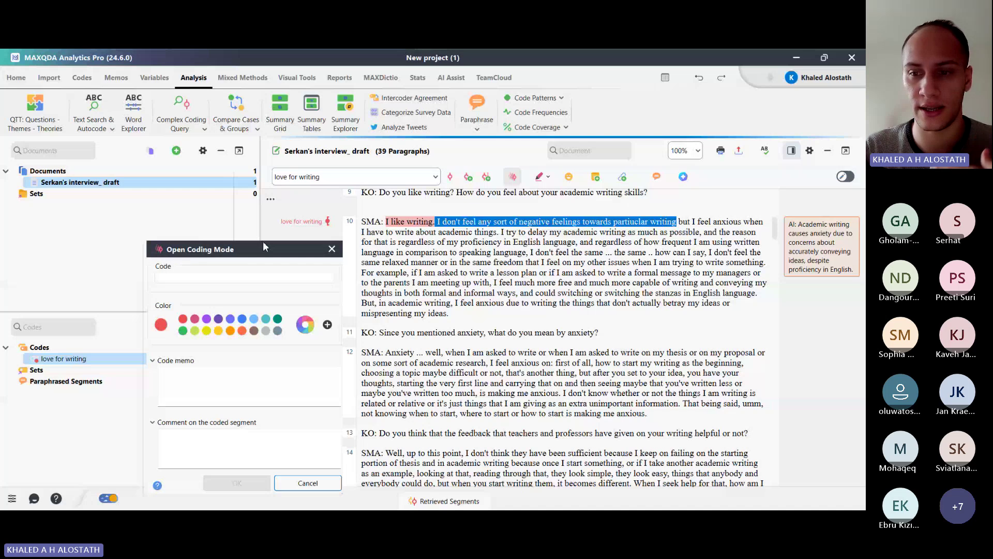
{"action": "left_click", "coordinate": [333, 255]}
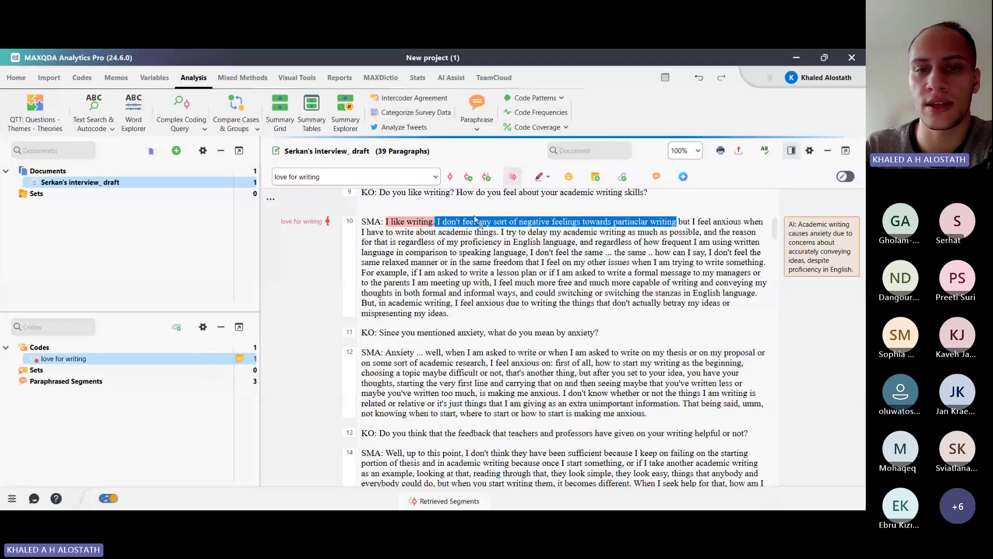
{"action": "key", "text": "ctrl+q"}
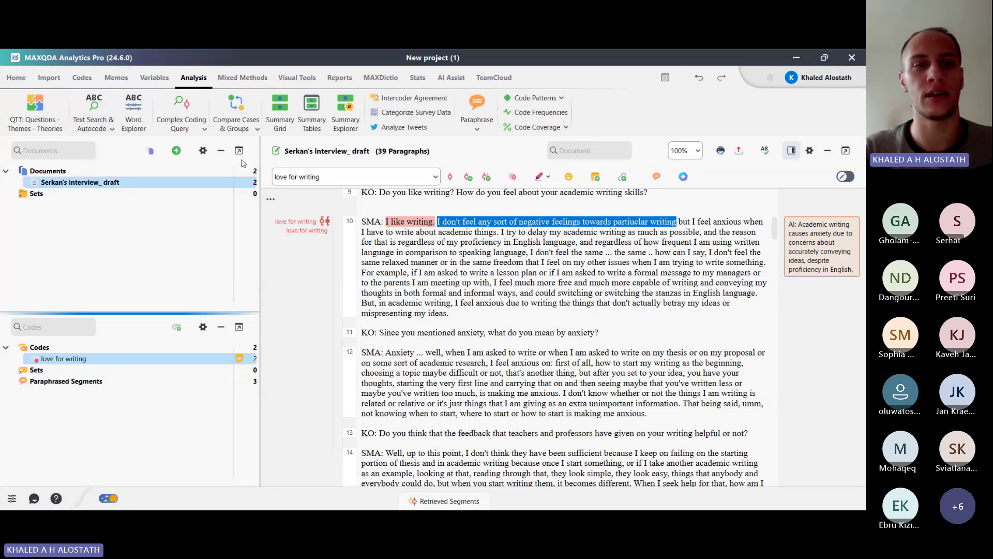
Start a text search in documents and add "feedback" as a search item
{"action": "key", "text": "ctrl+shift+f"}
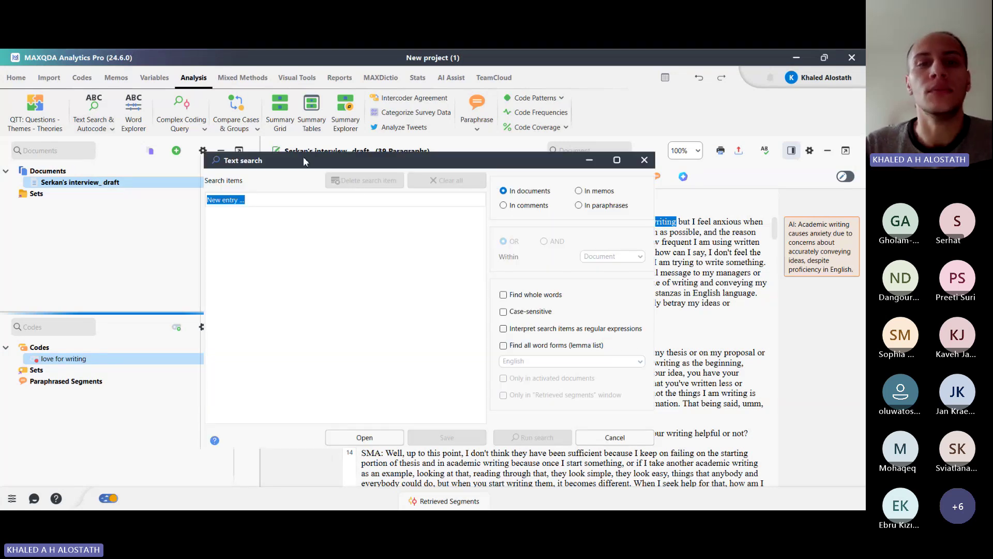
{"action": "left_click_drag", "start_coordinate": [303, 158], "coordinate": [192, 129]}
{"action": "left_click", "coordinate": [142, 169]}
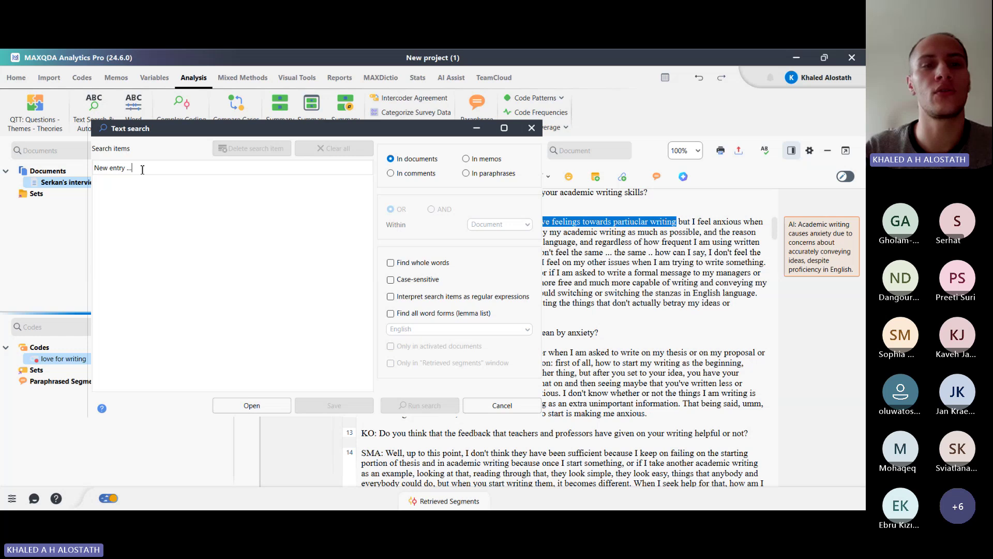
{"action": "double_click", "coordinate": [143, 170]}
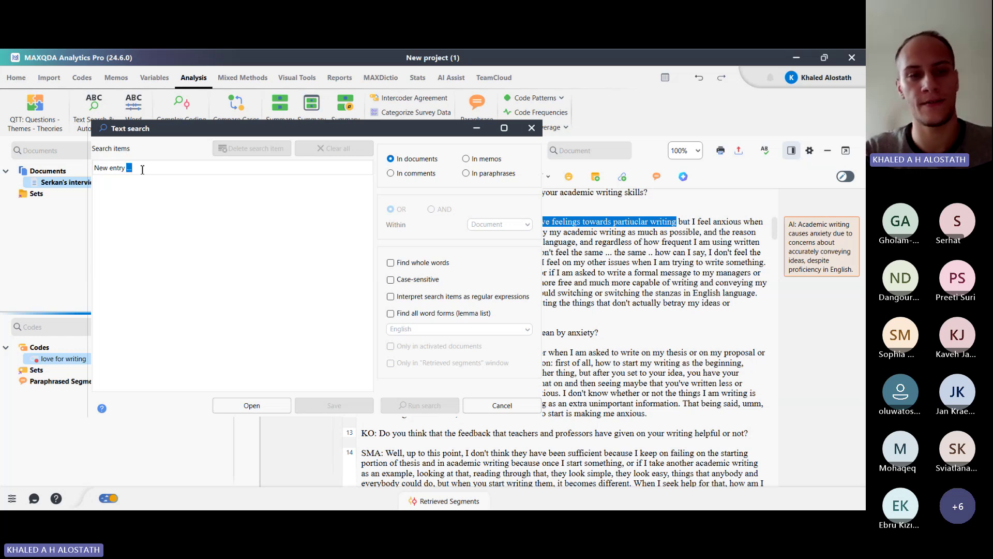
{"action": "triple_click", "coordinate": [143, 169]}
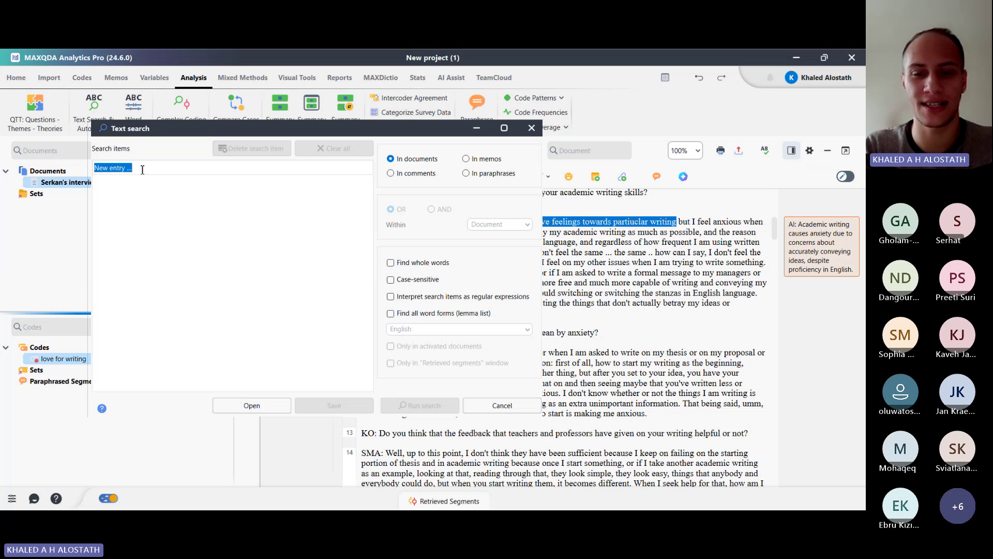
{"action": "type", "text": "feedback"}
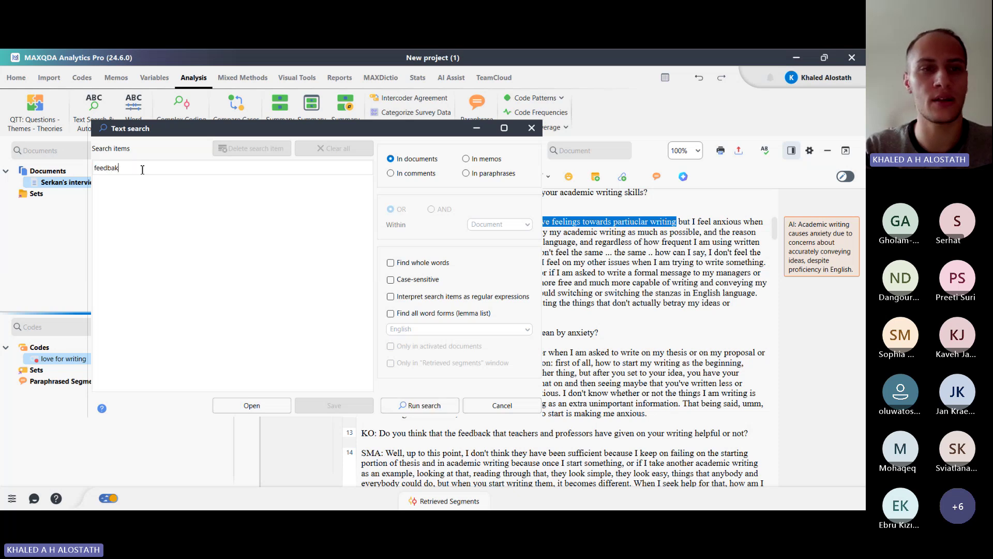
{"action": "key", "text": "Return"}
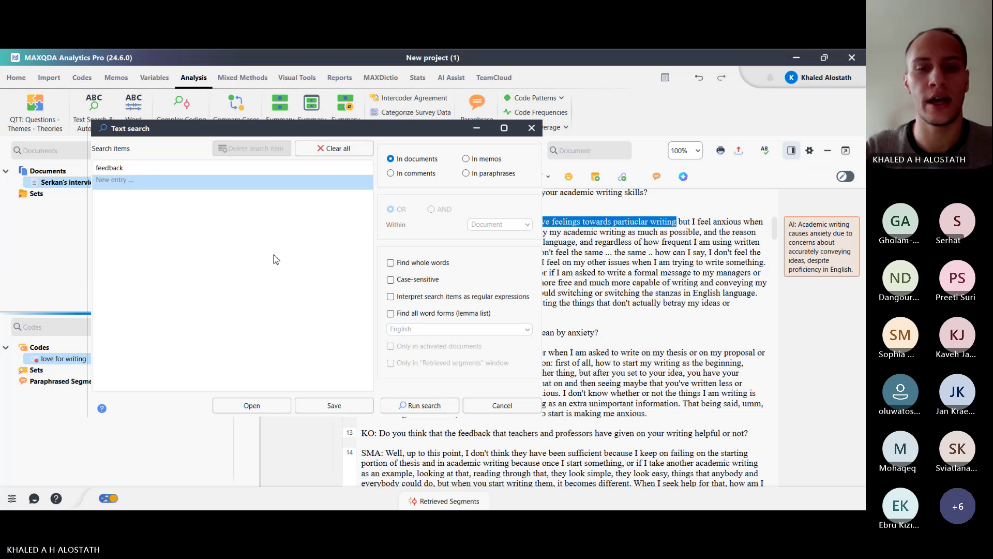
Run the document text search for "feedback" and show its first hit in the interview text
{"action": "left_click", "coordinate": [420, 406]}
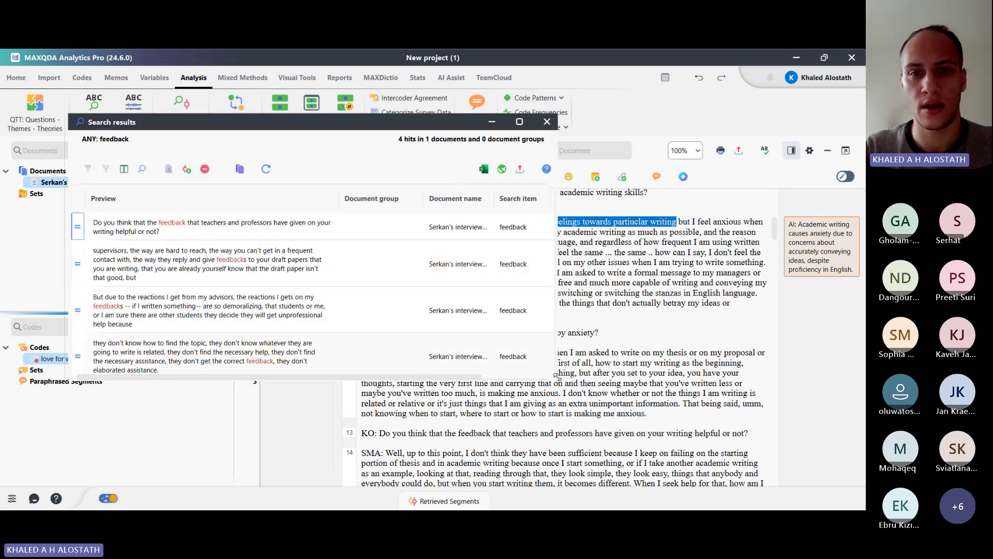
{"action": "left_click_drag", "start_coordinate": [556, 378], "coordinate": [736, 457]}
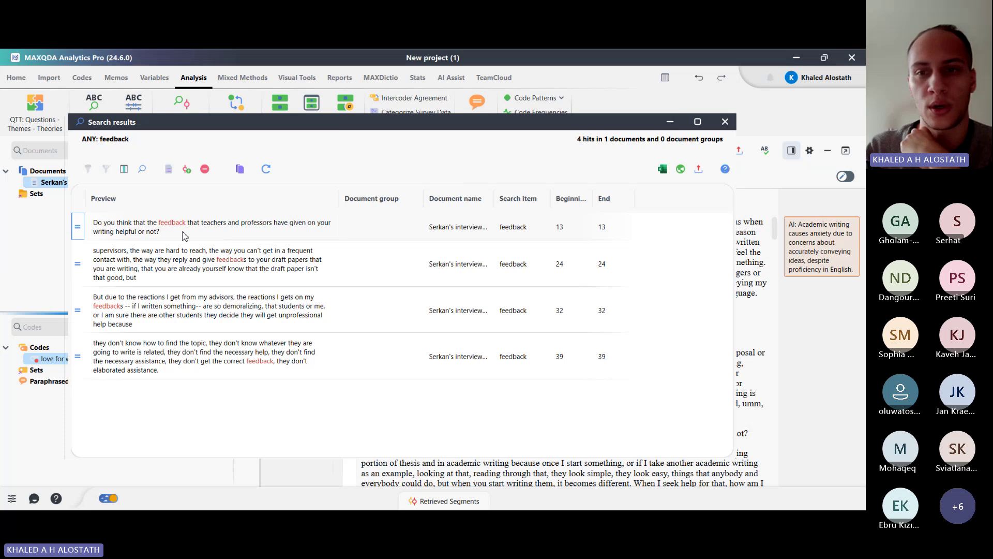
{"action": "left_click", "coordinate": [165, 232]}
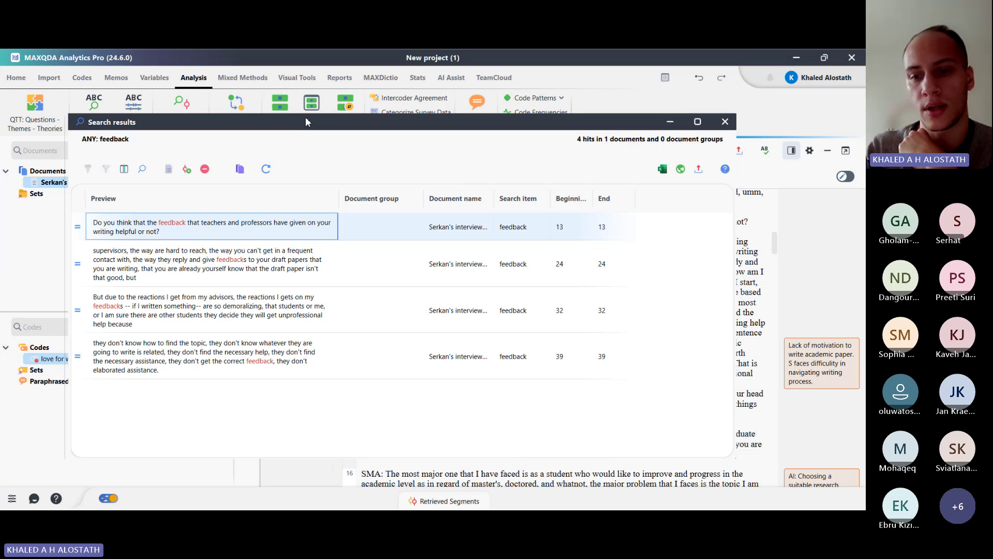
Shrink the search results window and move it clear of the text, show the second "feedback" hit, and close the results
{"action": "left_click_drag", "start_coordinate": [306, 120], "coordinate": [271, 138]}
{"action": "left_click_drag", "start_coordinate": [701, 474], "coordinate": [385, 362]}
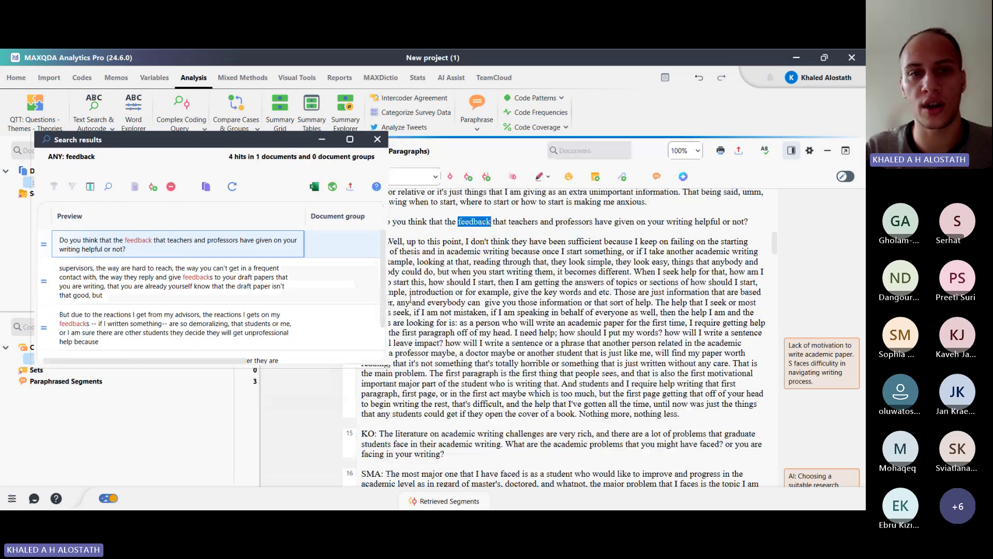
{"action": "left_click_drag", "start_coordinate": [236, 141], "coordinate": [372, 361]}
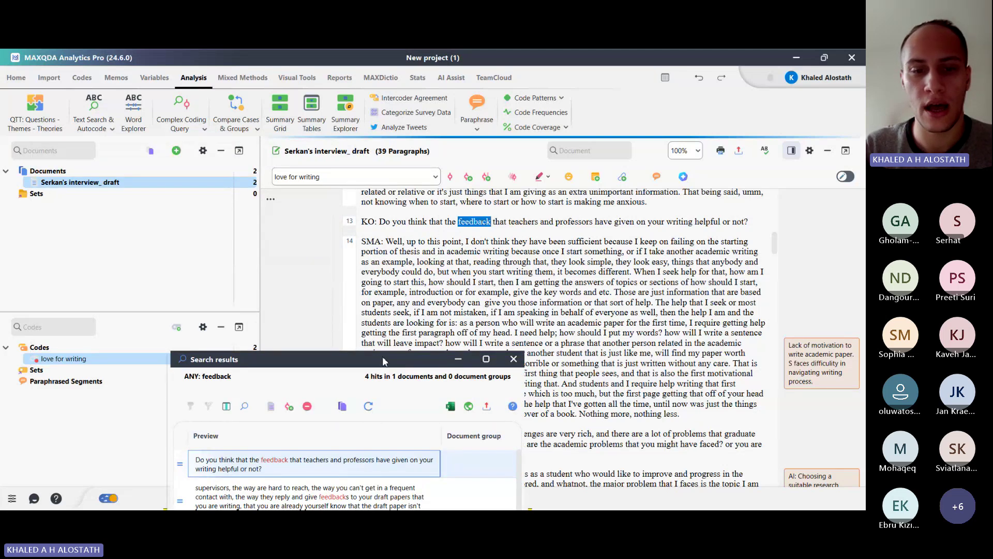
{"action": "left_click", "coordinate": [276, 498]}
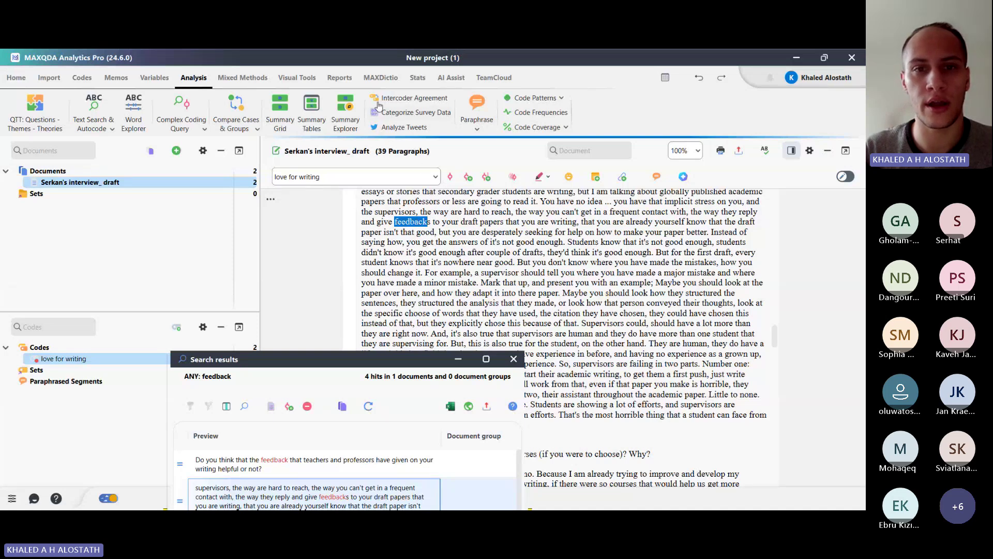
{"action": "left_click", "coordinate": [513, 359]}
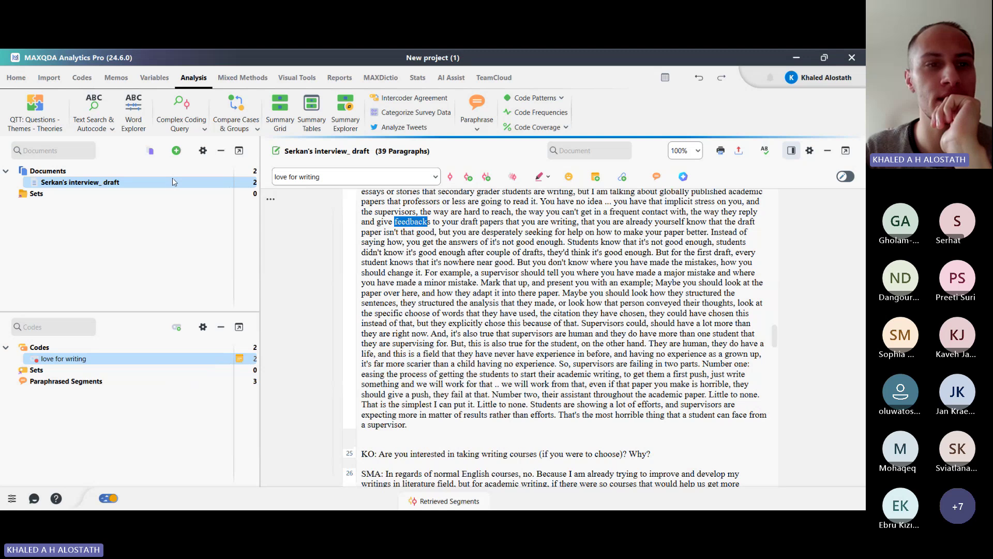
Explore the word "anxious" in the Word Explorer
{"action": "left_click", "coordinate": [126, 106]}
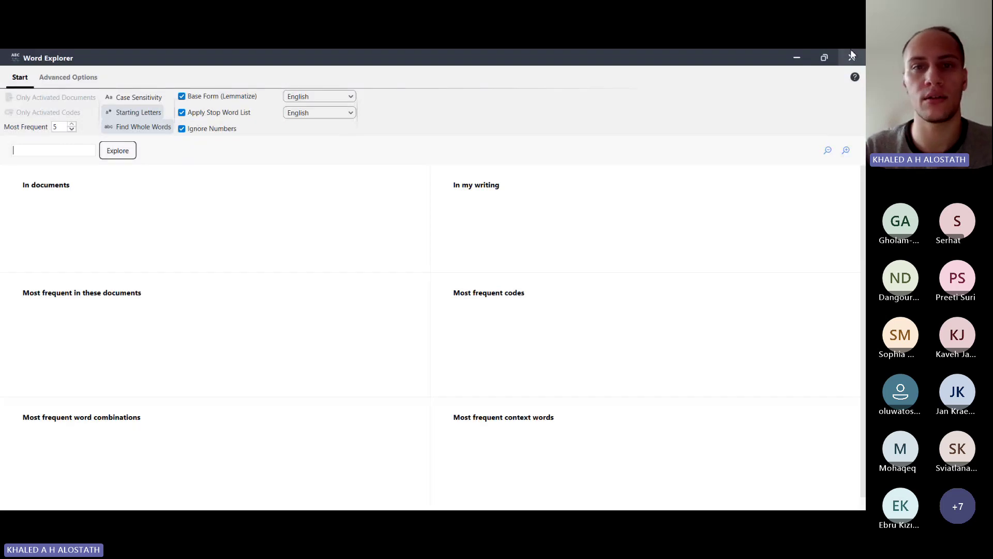
{"action": "key", "text": "Escape"}
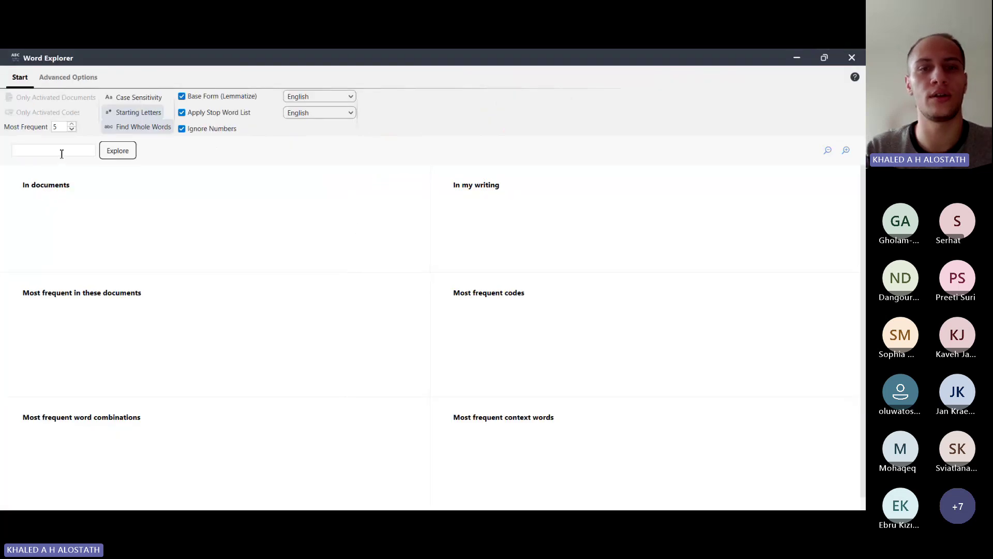
{"action": "type", "text": "an"}
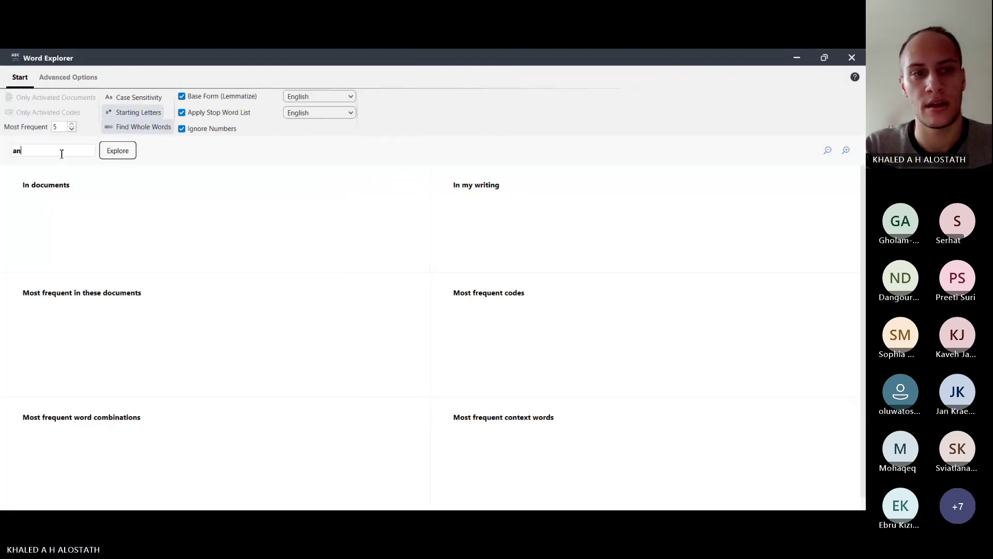
{"action": "type", "text": "xious"}
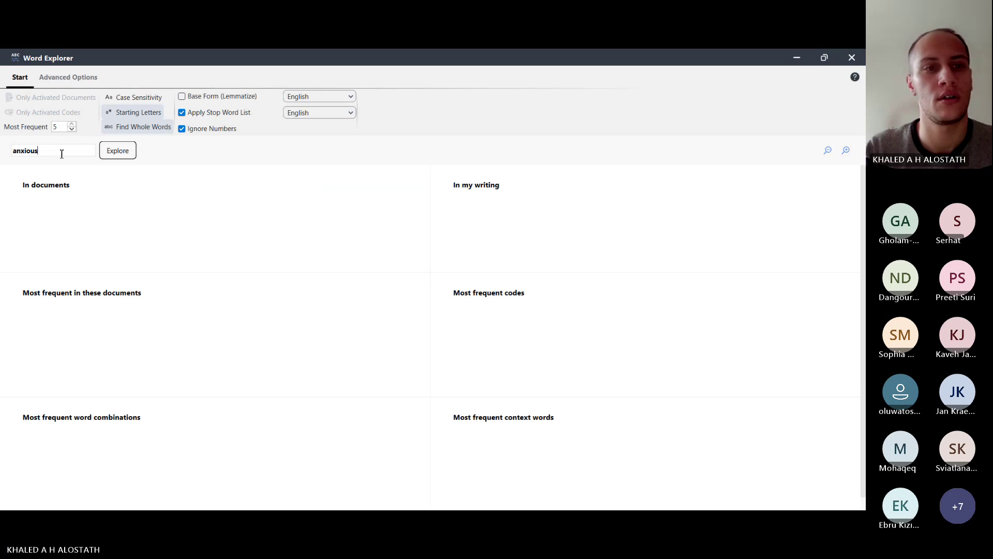
{"action": "left_click", "coordinate": [117, 150]}
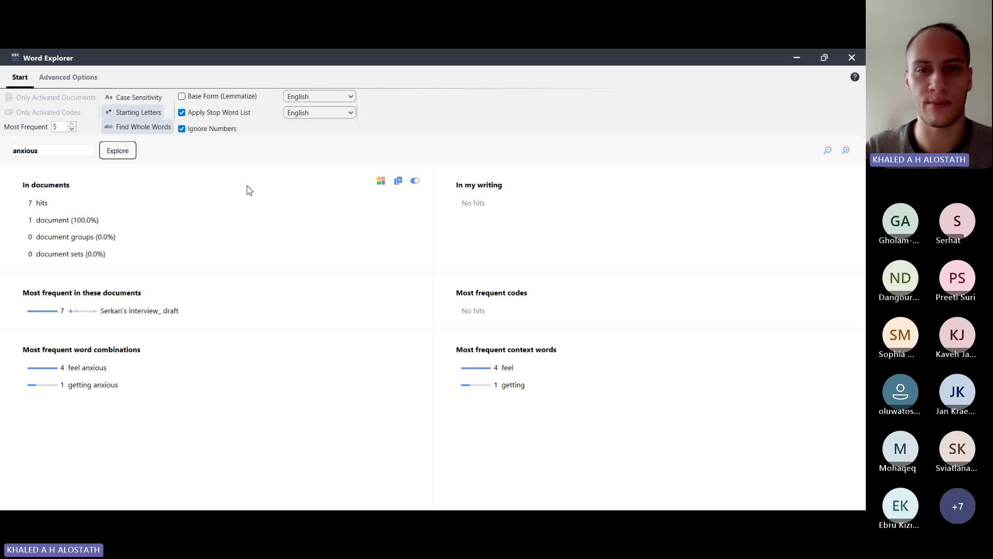
Explore the phrase "academic writing" in the Word Explorer and close the explorer
{"action": "double_click", "coordinate": [62, 148]}
{"action": "type", "text": "academ"}
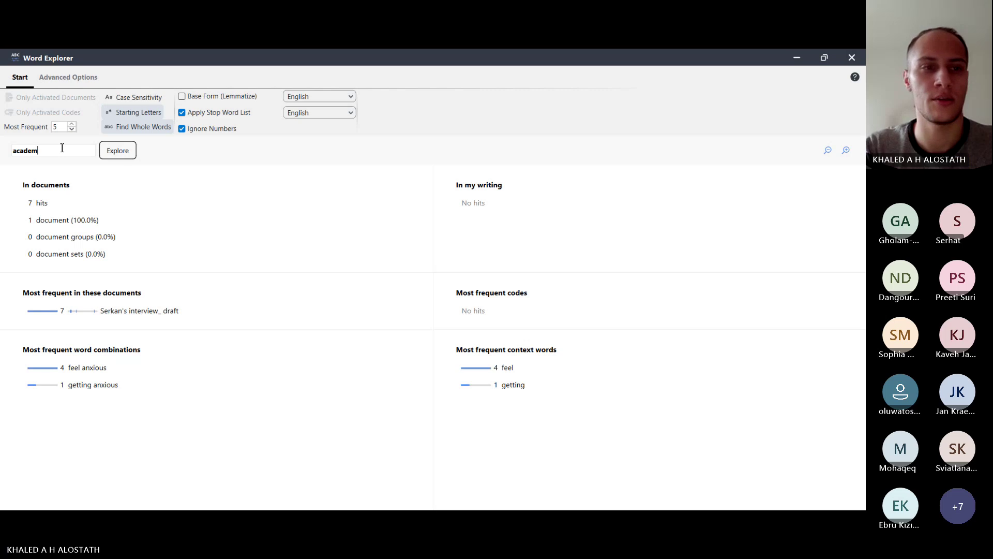
{"action": "type", "text": "ic writing"}
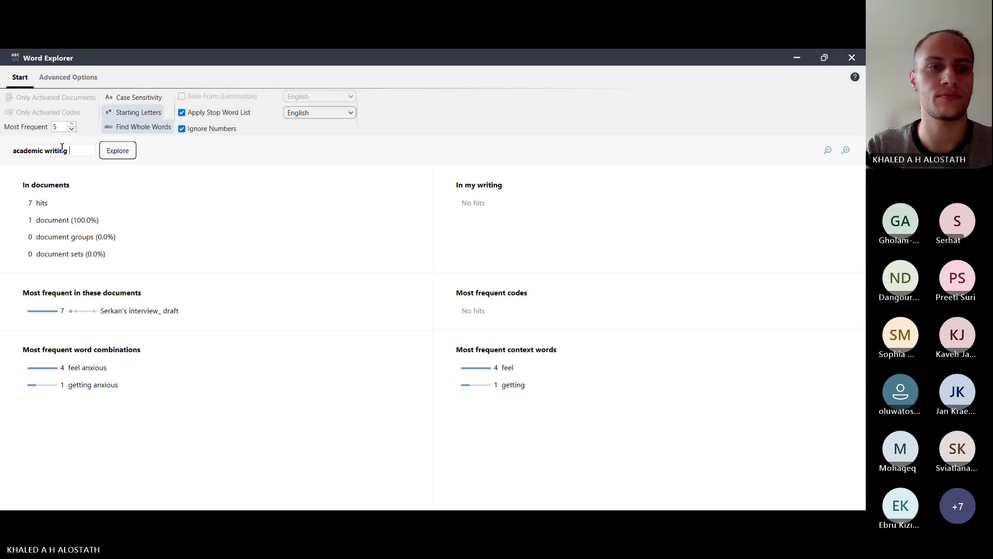
{"action": "key", "text": "Return"}
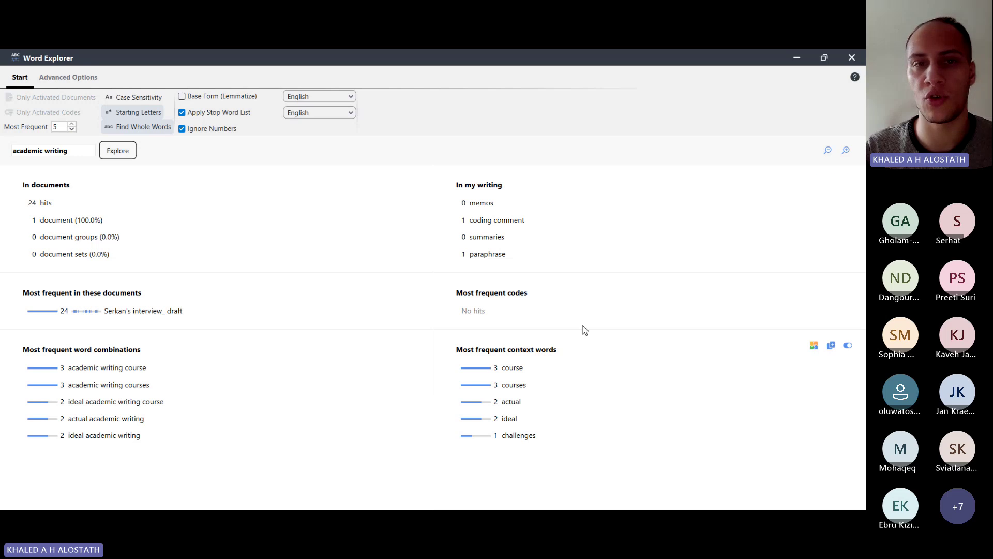
{"action": "left_click", "coordinate": [859, 57]}
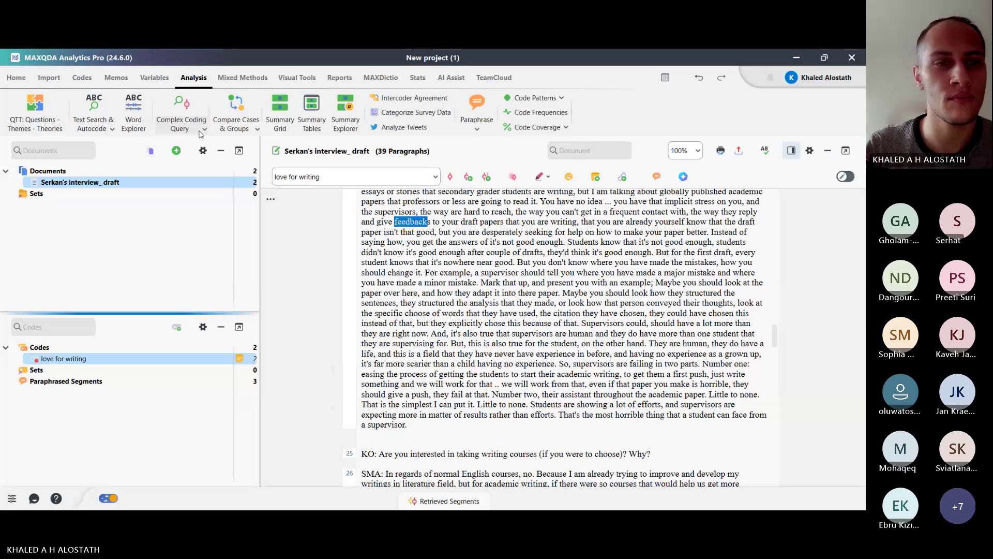
Open the Work Life Balance project and display the second Berlin interview around paragraphs 14 to 18
{"action": "left_click", "coordinate": [500, 259]}
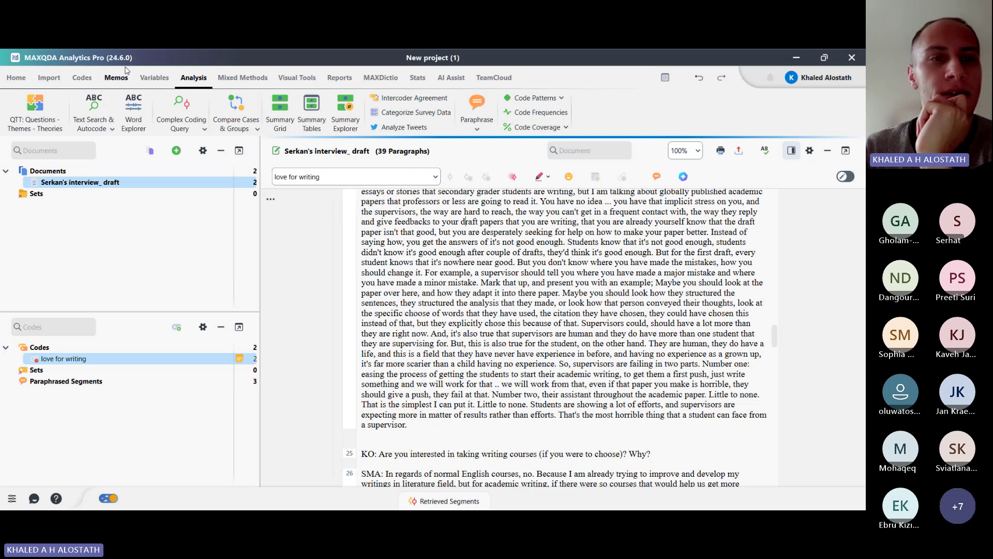
{"action": "left_click", "coordinate": [83, 77]}
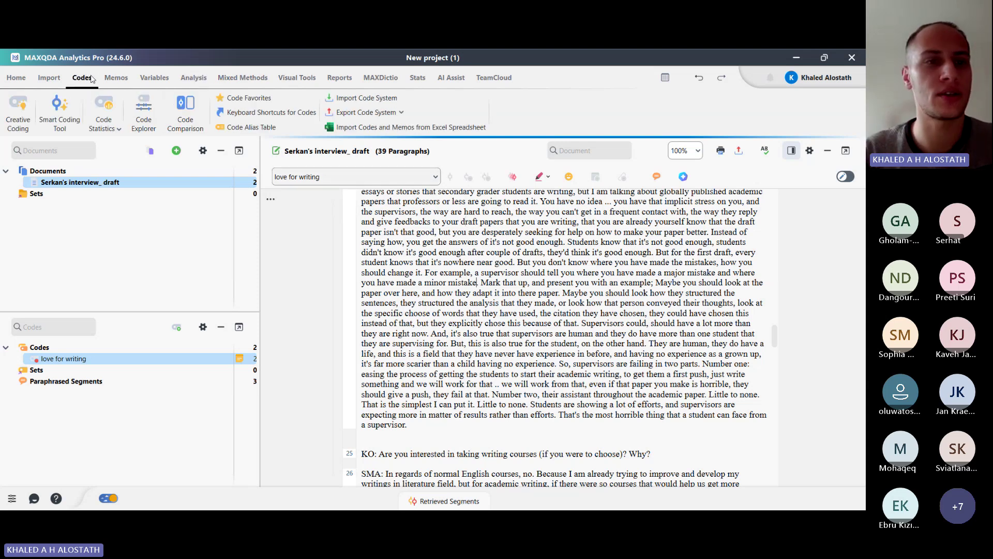
{"action": "left_click", "coordinate": [16, 78]}
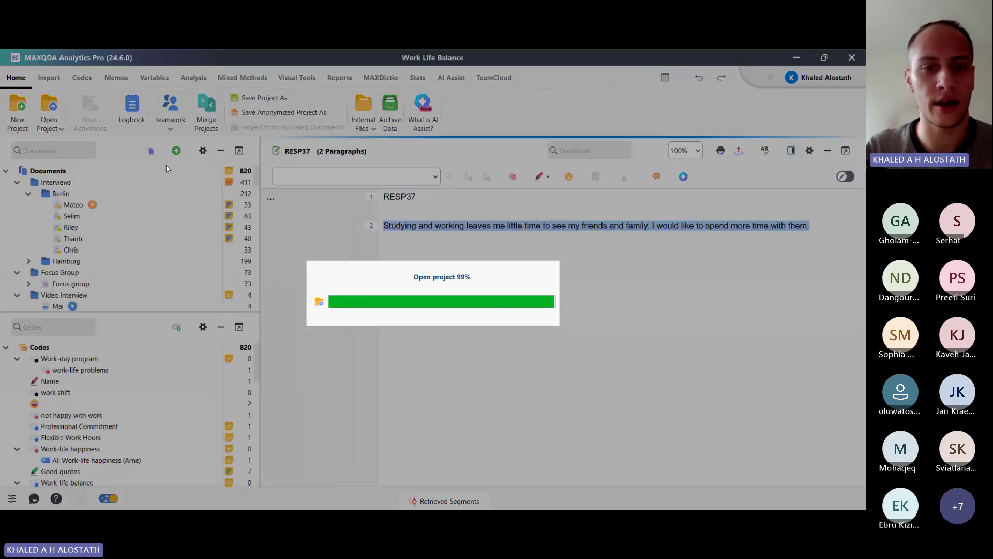
{"action": "key", "text": "Return"}
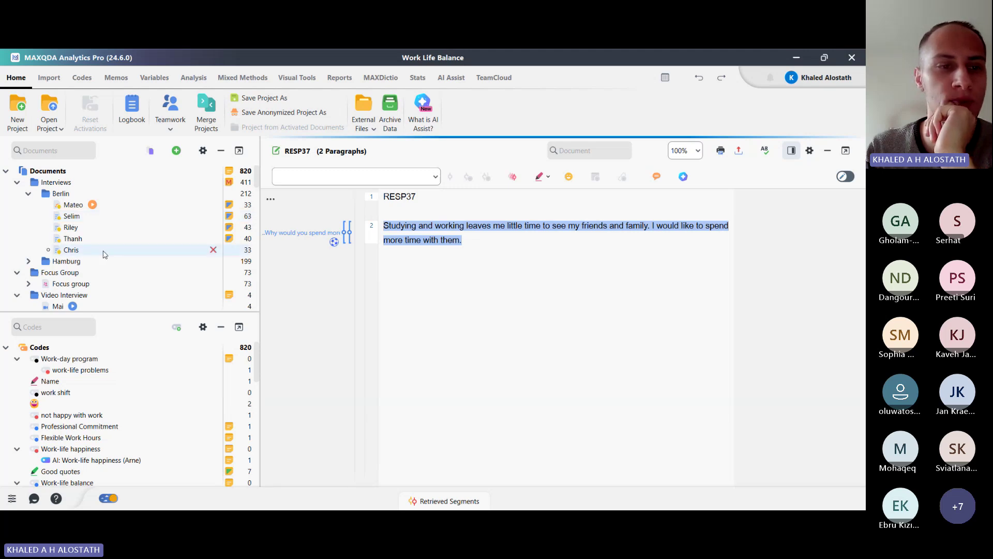
{"action": "double_click", "coordinate": [73, 220]}
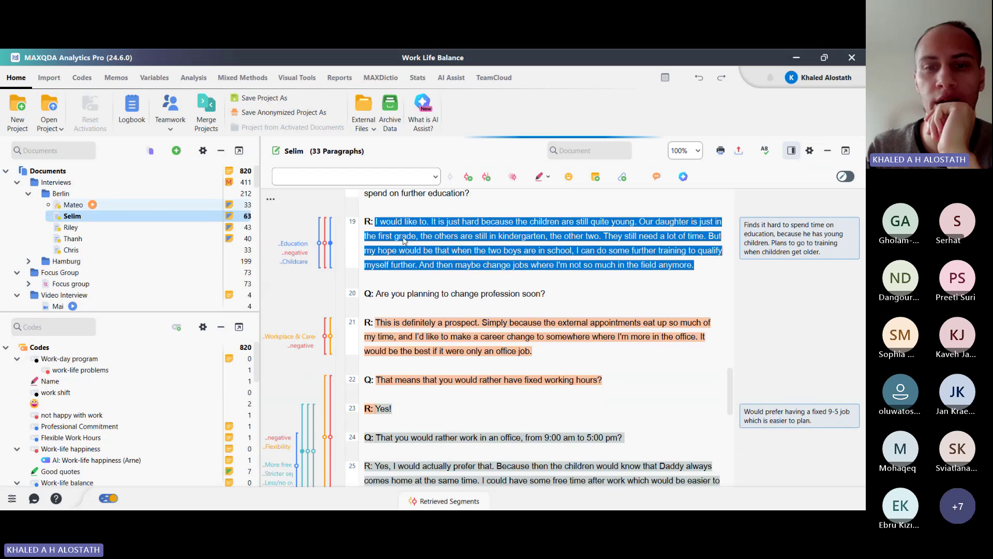
{"action": "scroll", "coordinate": [564, 274], "scroll_direction": "up", "scroll_amount": 5}
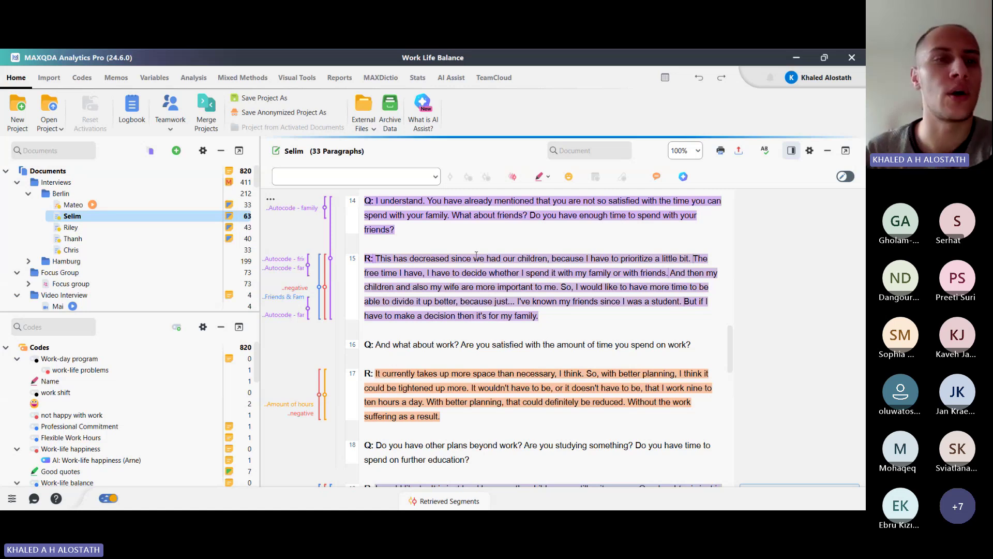
Start a Creative Coding map with the codes Education, Friends & Family, Work/Life Separation, Domestic work, Typical workday and Free time, self-care
{"action": "left_click", "coordinate": [82, 77]}
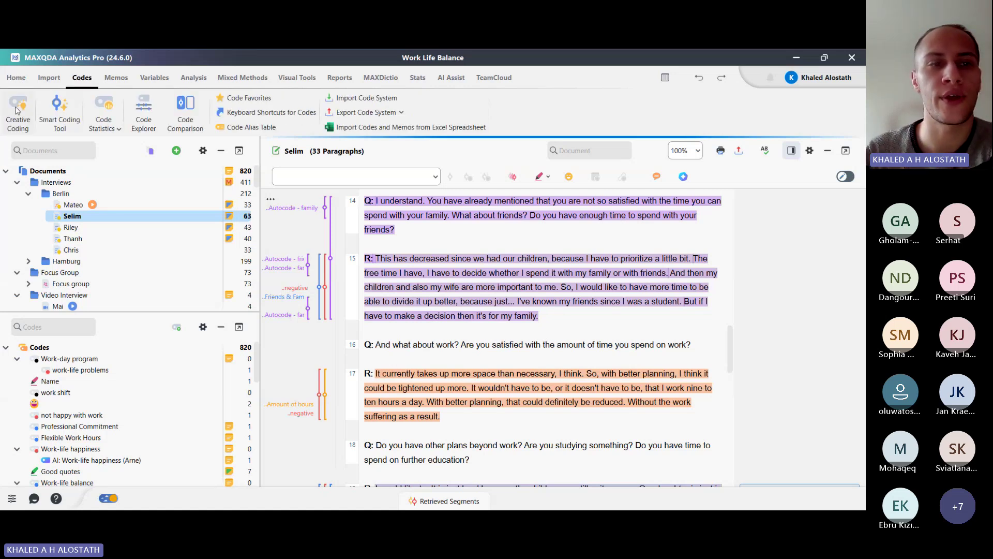
{"action": "left_click", "coordinate": [17, 111]}
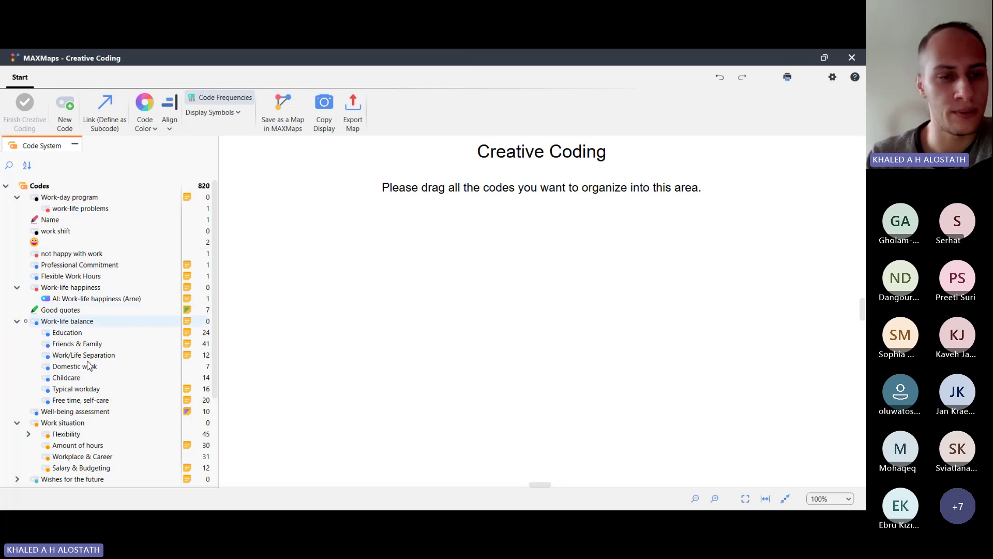
{"action": "left_click_drag", "start_coordinate": [79, 339], "coordinate": [403, 229]}
{"action": "left_click_drag", "start_coordinate": [78, 343], "coordinate": [555, 233]}
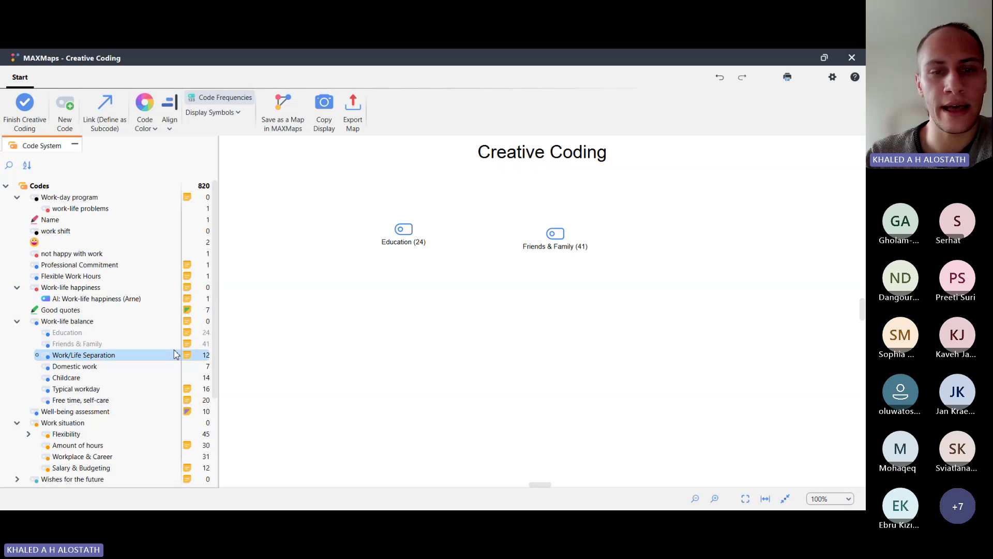
{"action": "left_click_drag", "start_coordinate": [174, 355], "coordinate": [376, 331]}
{"action": "left_click_drag", "start_coordinate": [176, 366], "coordinate": [592, 378]}
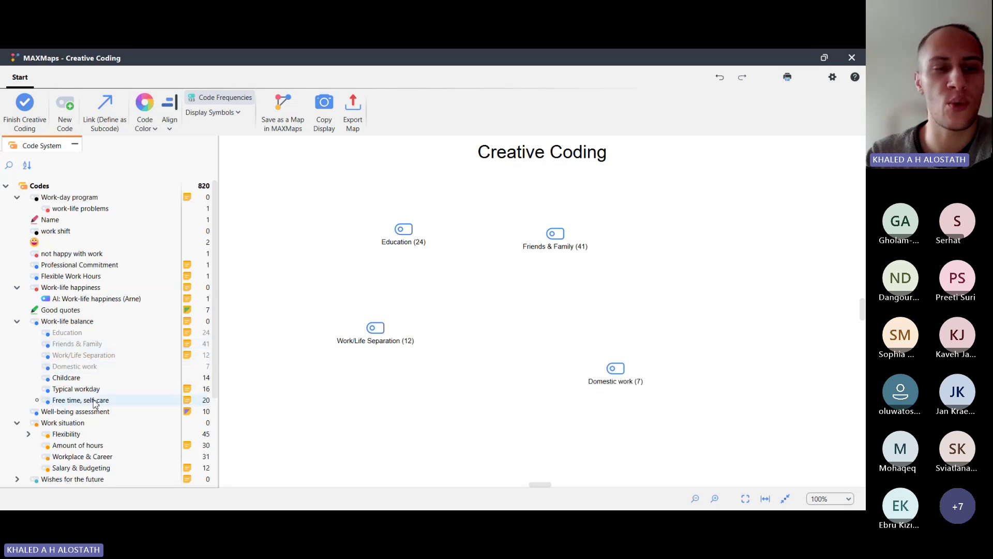
{"action": "left_click_drag", "start_coordinate": [83, 388], "coordinate": [461, 406]}
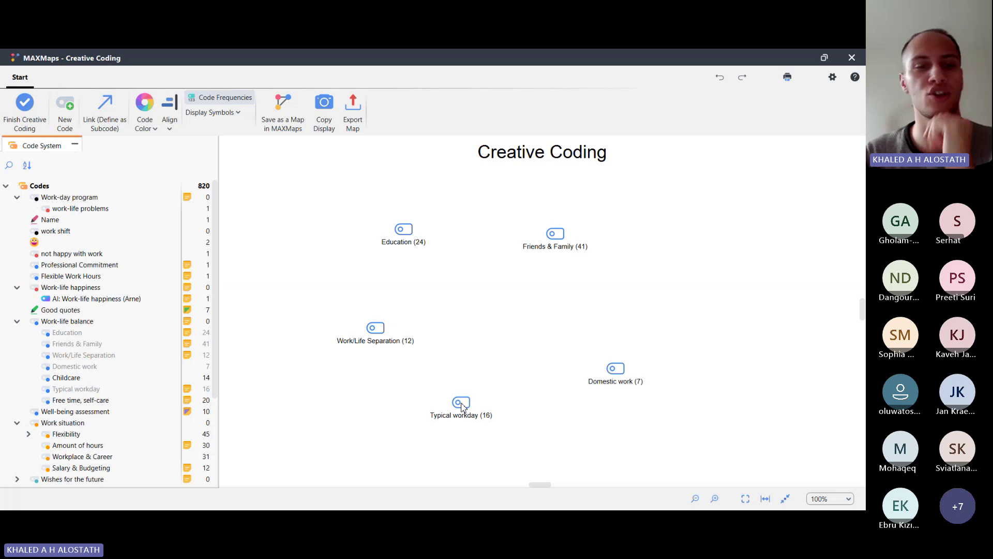
{"action": "left_click_drag", "start_coordinate": [80, 400], "coordinate": [600, 308]}
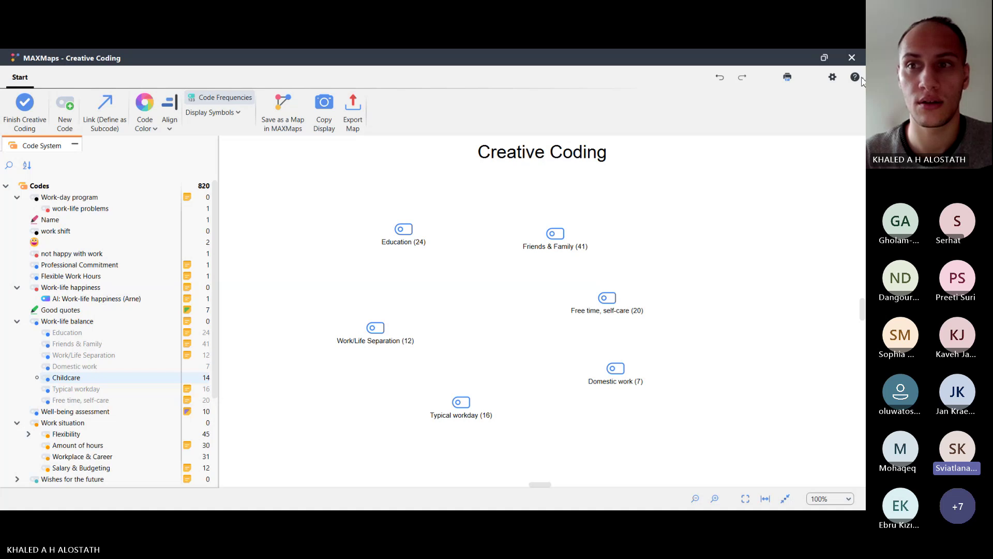
Close the Creative Coding map without applying its structure to the code system, keeping it as a standard MAXMap
{"action": "left_click", "coordinate": [852, 57]}
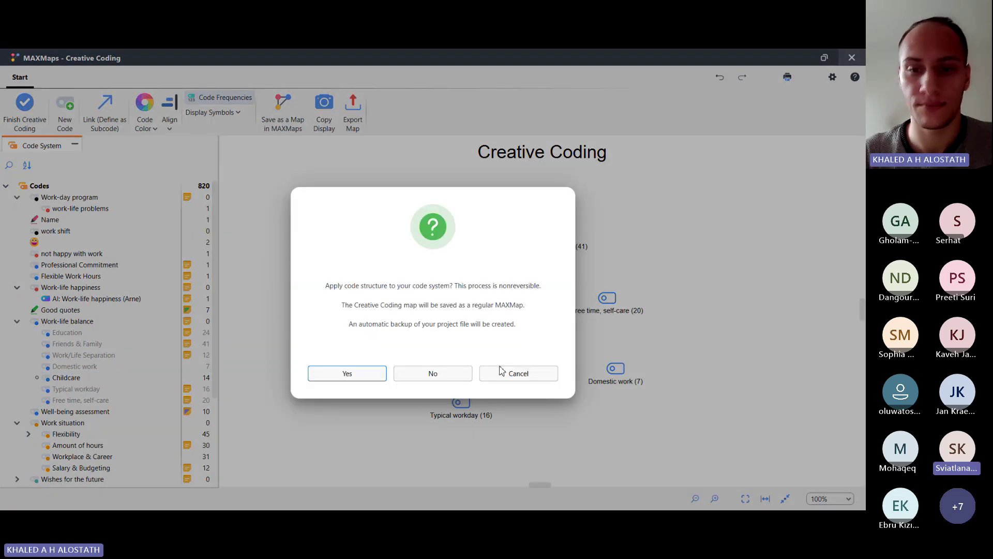
{"action": "left_click", "coordinate": [416, 374]}
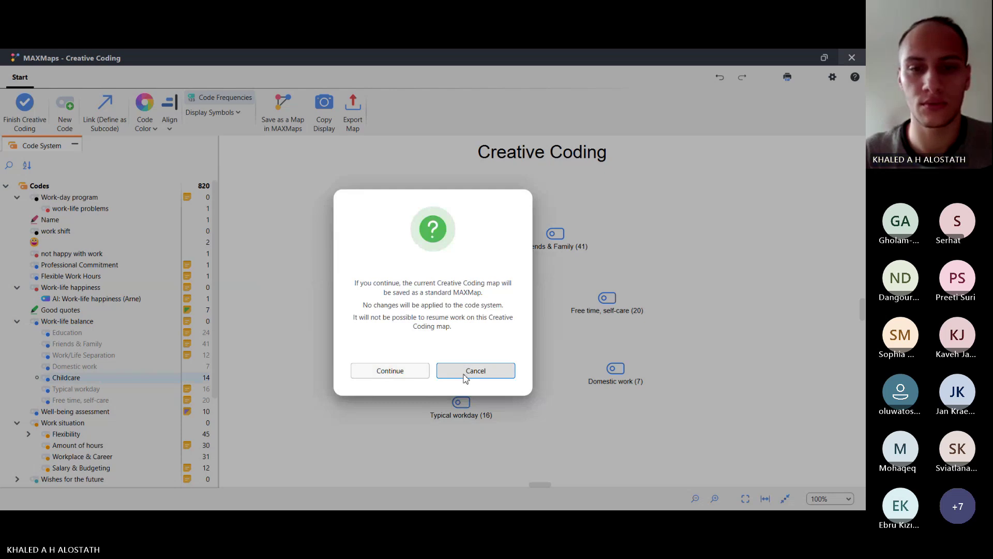
{"action": "left_click", "coordinate": [389, 371]}
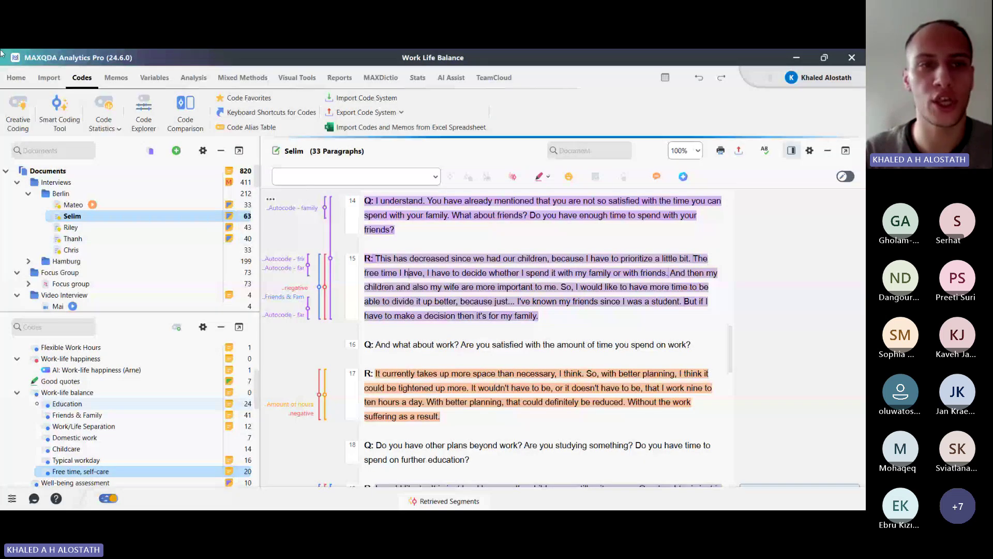
Start a new Creative Coding map and place the codes Education, Friends & Family, Childcare, Work/Life Separation and Domestic work on it
{"action": "left_click", "coordinate": [89, 79]}
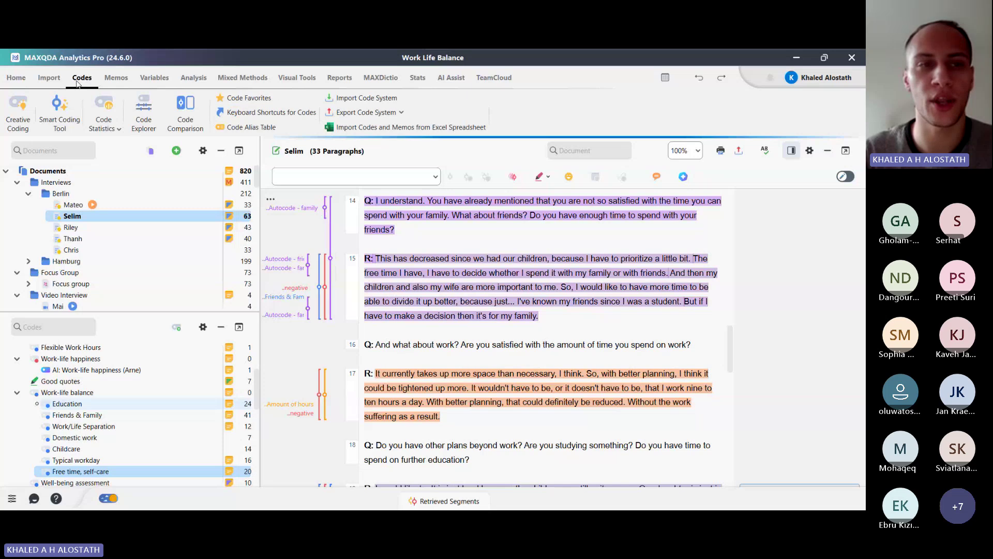
{"action": "left_click", "coordinate": [2, 113]}
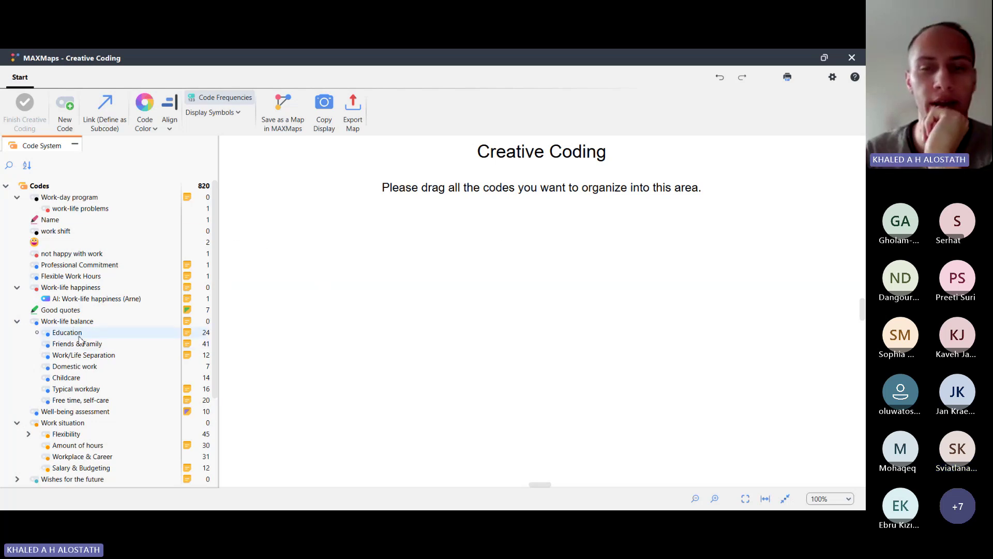
{"action": "left_click_drag", "start_coordinate": [80, 340], "coordinate": [405, 267]}
{"action": "left_click_drag", "start_coordinate": [94, 345], "coordinate": [574, 417]}
{"action": "left_click_drag", "start_coordinate": [77, 378], "coordinate": [643, 278]}
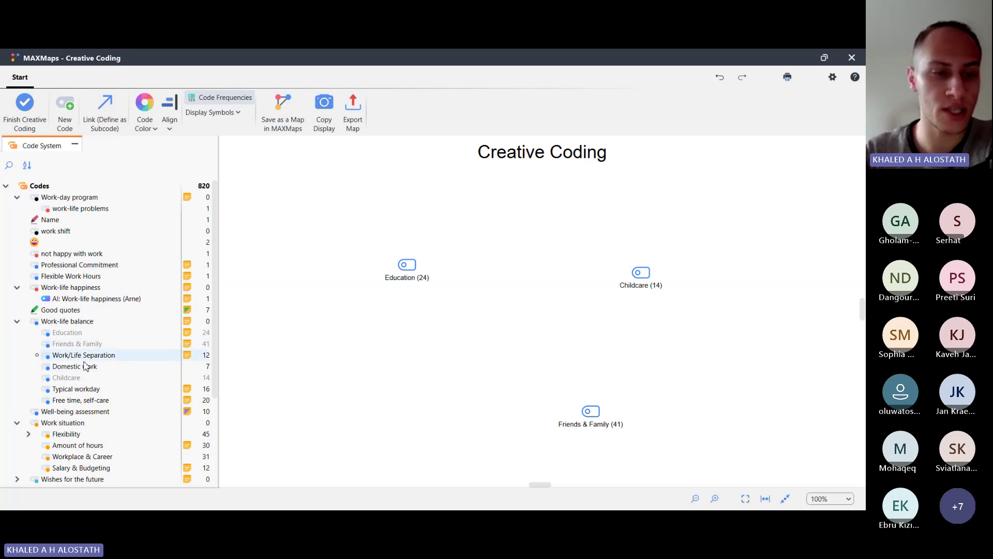
{"action": "left_click_drag", "start_coordinate": [103, 356], "coordinate": [427, 383]}
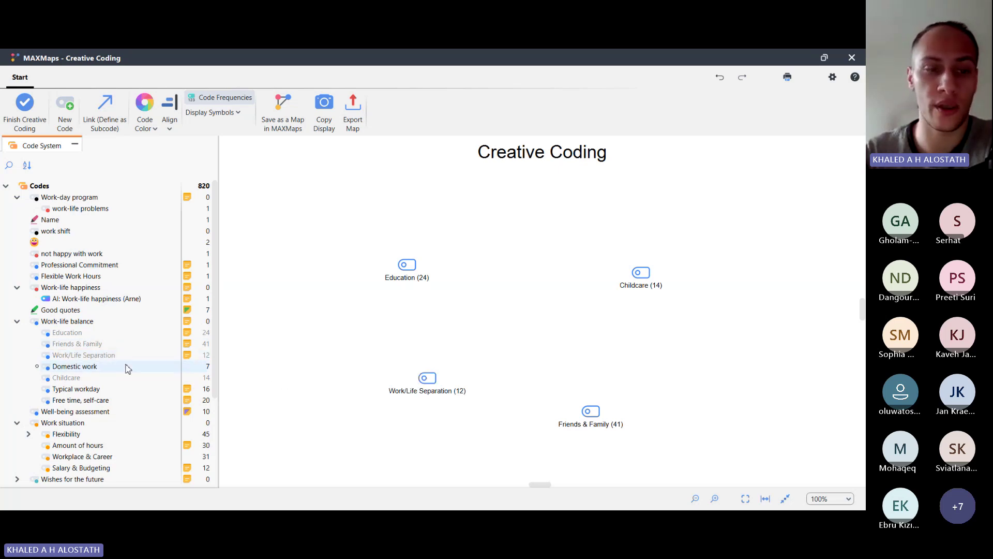
{"action": "left_click_drag", "start_coordinate": [104, 367], "coordinate": [546, 205]}
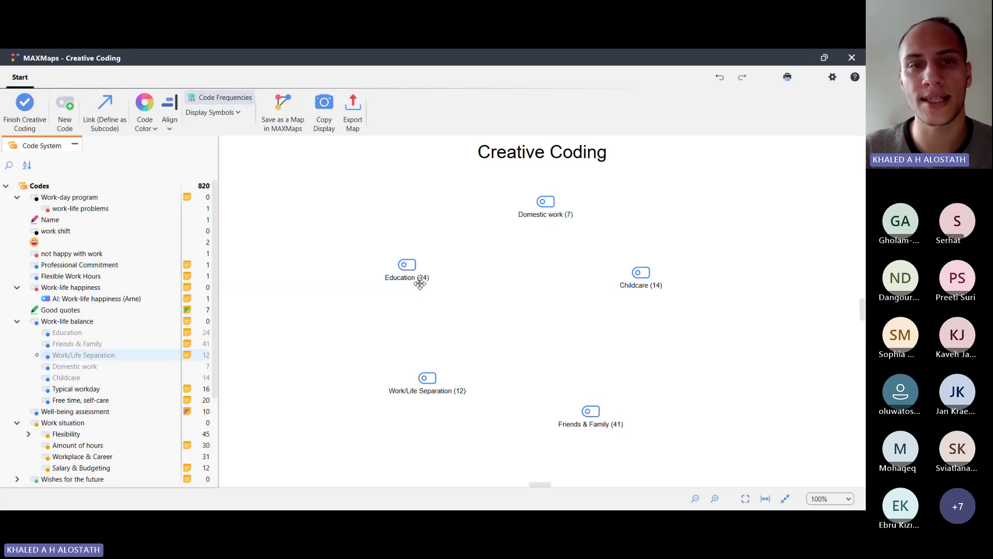
Hide the code frequencies in the map's code labels and check the symbol display options
{"action": "left_click", "coordinate": [202, 102]}
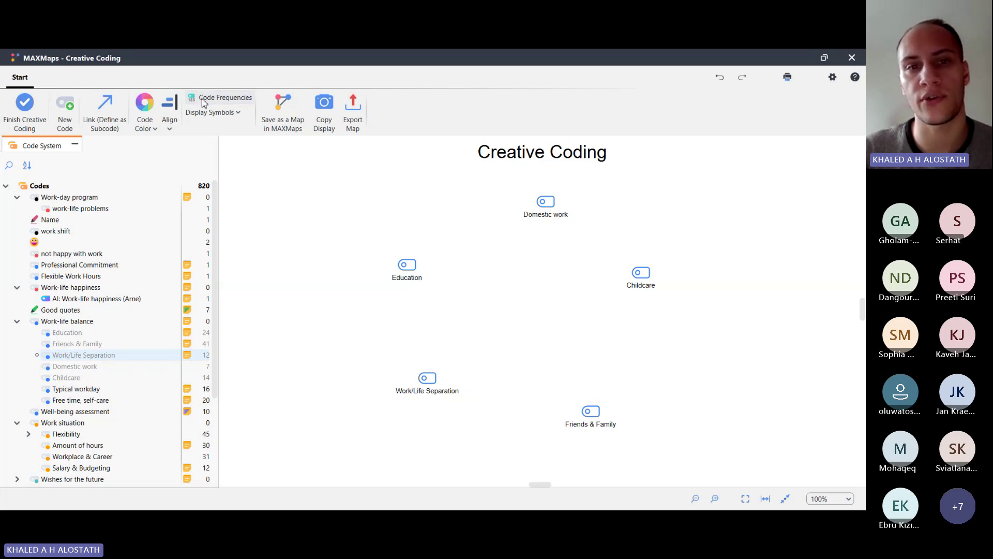
{"action": "left_click", "coordinate": [225, 97]}
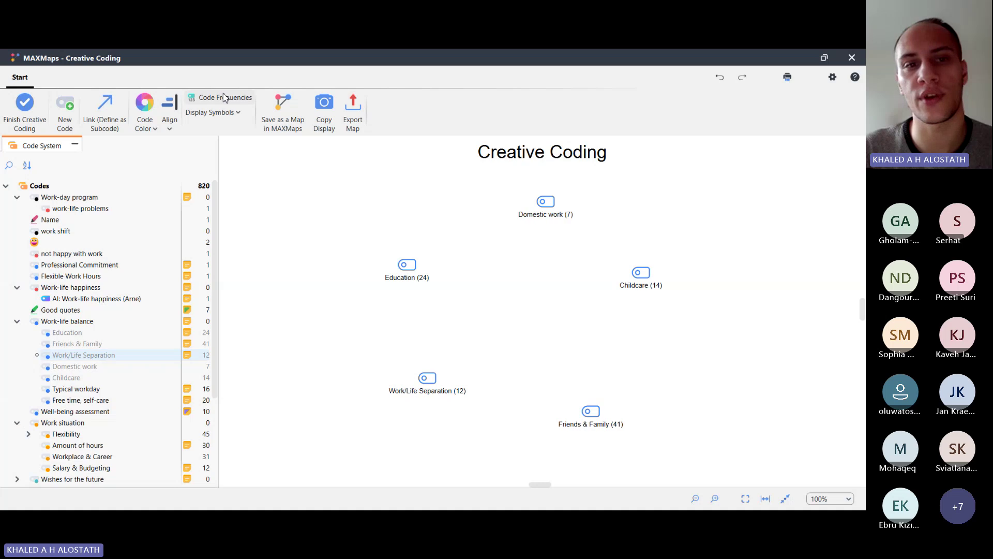
{"action": "left_click", "coordinate": [224, 98]}
{"action": "left_click", "coordinate": [238, 113]}
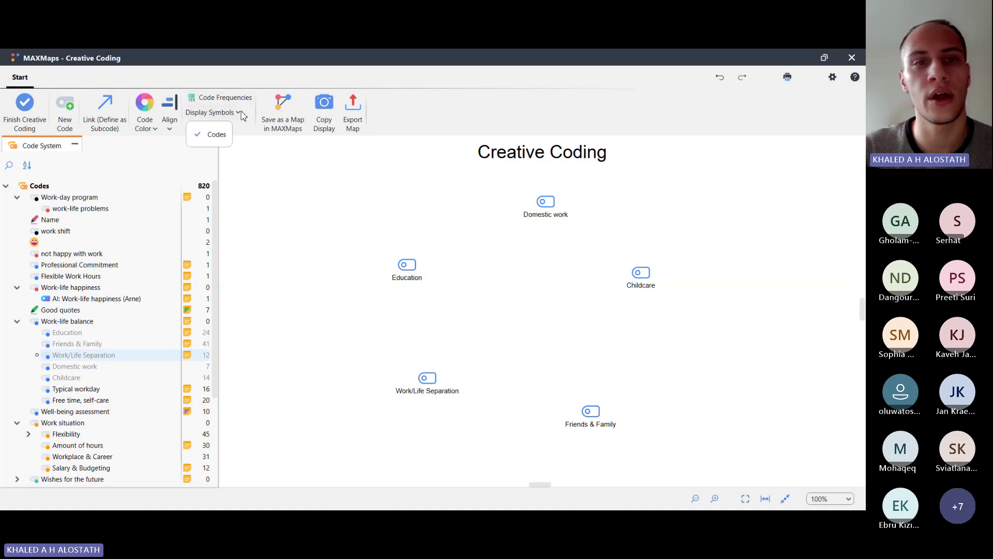
{"action": "left_click", "coordinate": [240, 114]}
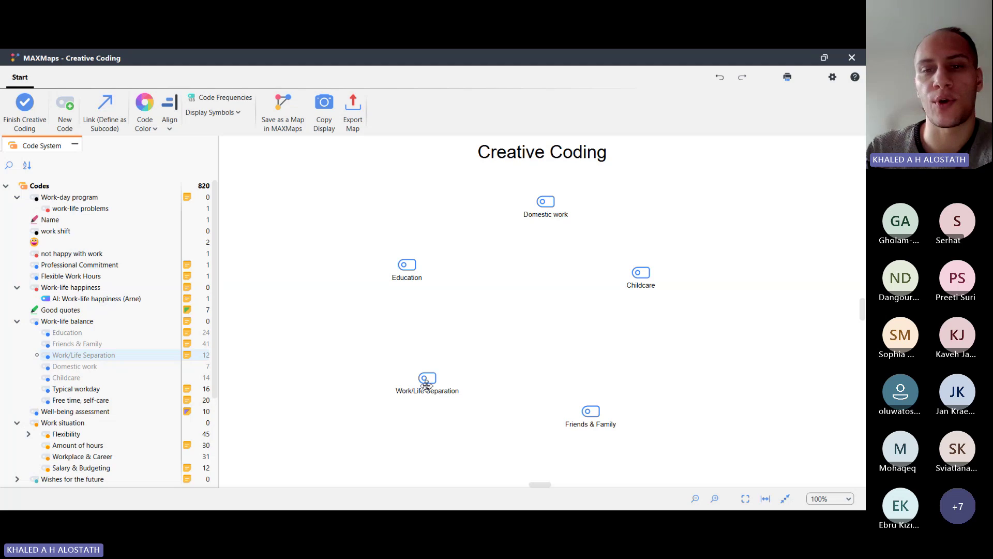
Draw a subcode link from Friends & Family to Work/Life Separation and position Work/Life Separation a short distance away from it
{"action": "left_click_drag", "start_coordinate": [428, 385], "coordinate": [530, 399]}
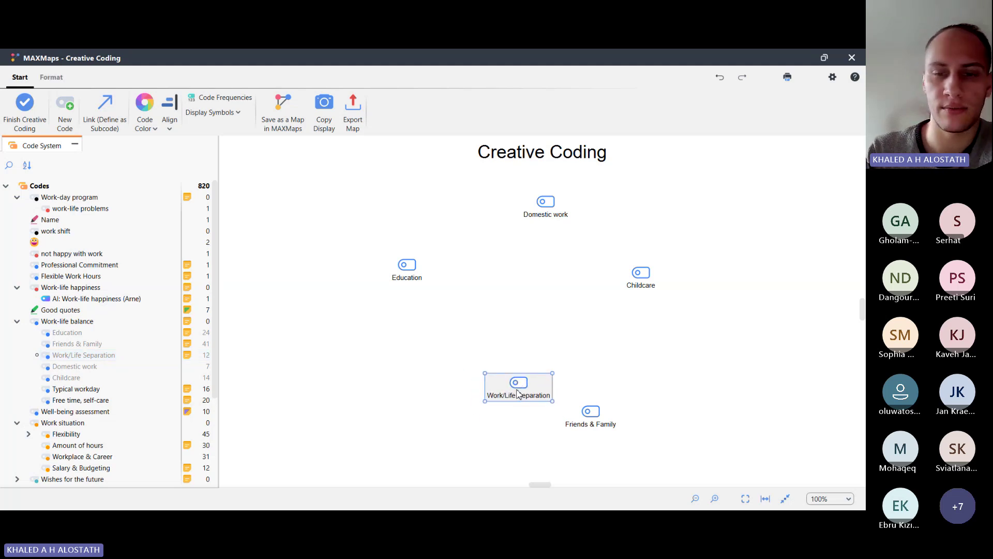
{"action": "left_click", "coordinate": [406, 387]}
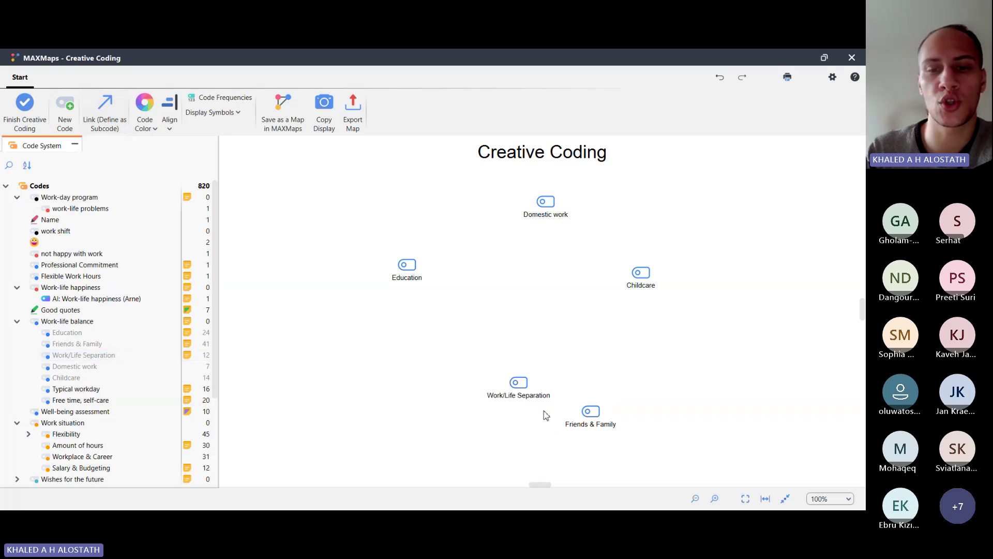
{"action": "left_click", "coordinate": [99, 113]}
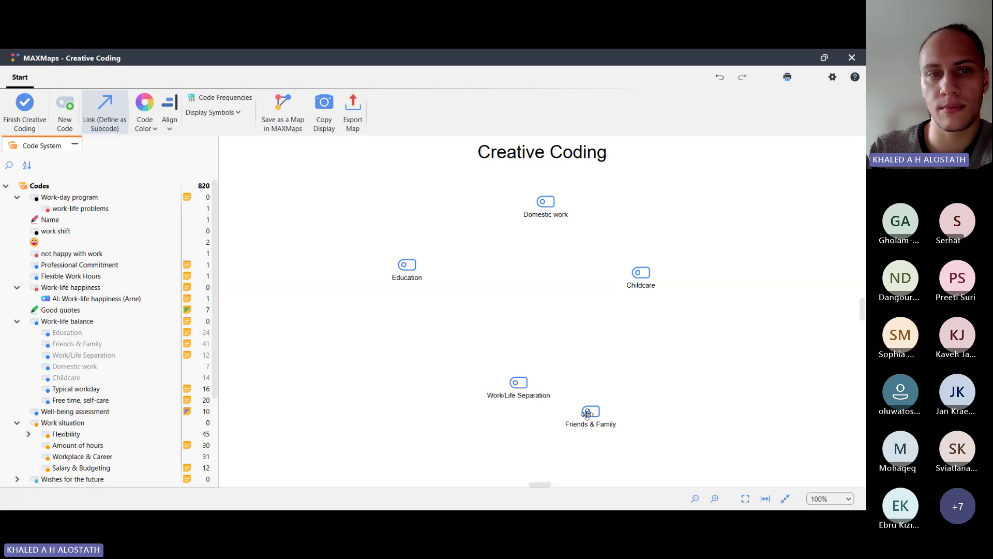
{"action": "left_click_drag", "start_coordinate": [587, 414], "coordinate": [539, 397]}
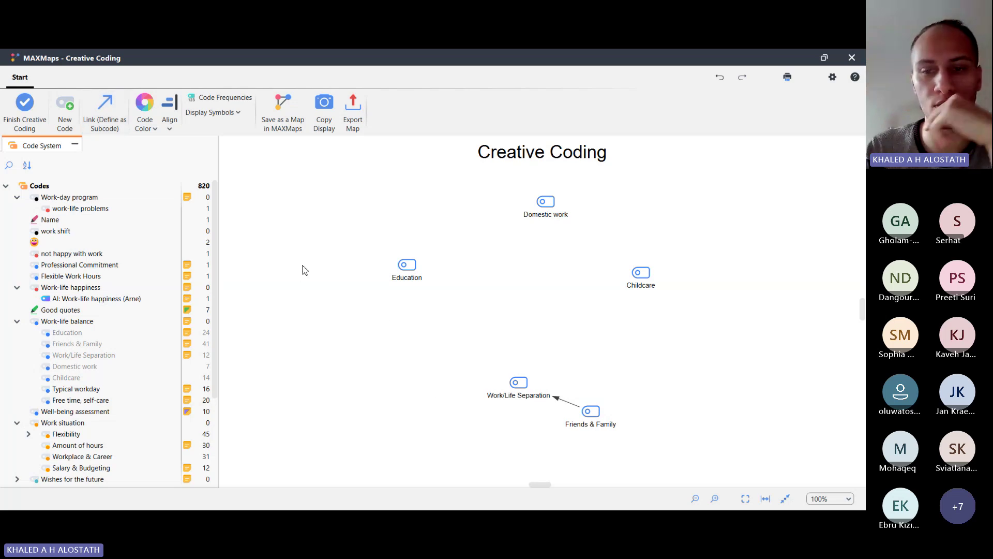
{"action": "left_click_drag", "start_coordinate": [533, 395], "coordinate": [474, 401]}
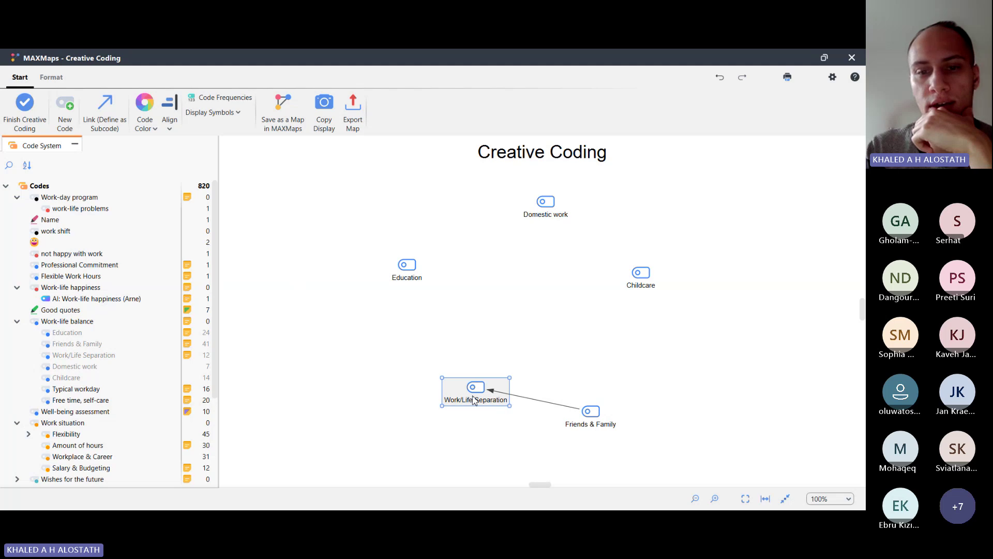
{"action": "left_click", "coordinate": [334, 347]}
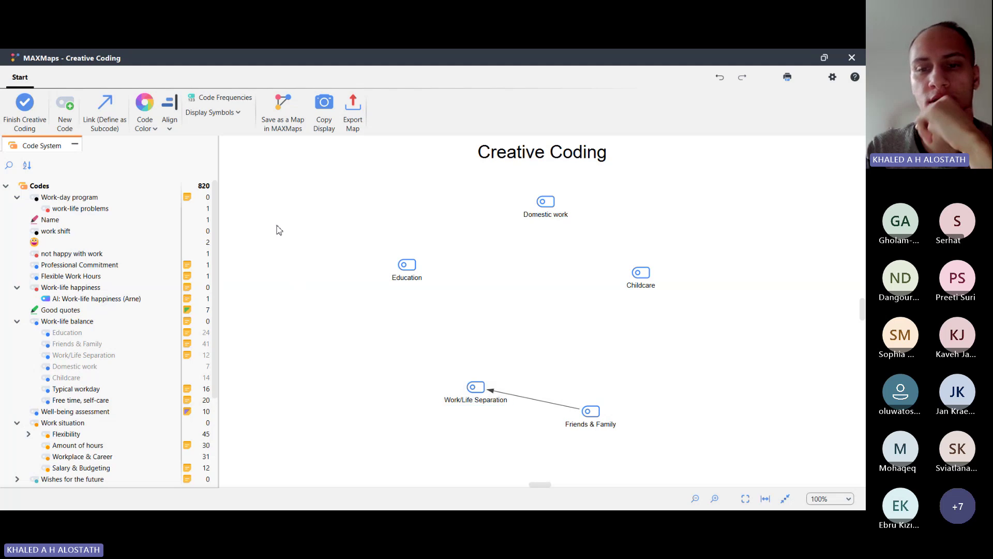
Move Childcare closer to the map's centre and draw a subcode link from Work/Life Separation to it
{"action": "left_click", "coordinate": [103, 111]}
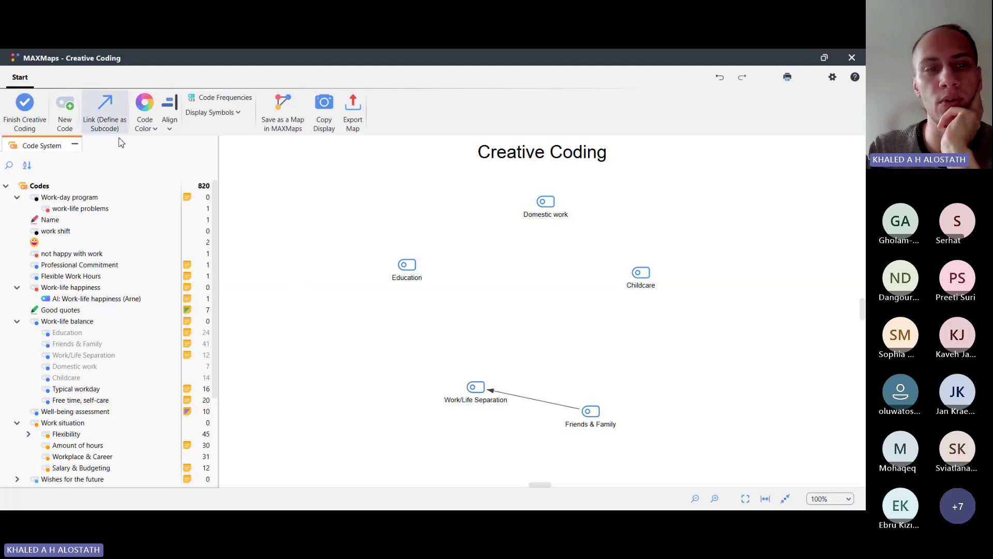
{"action": "left_click", "coordinate": [102, 106]}
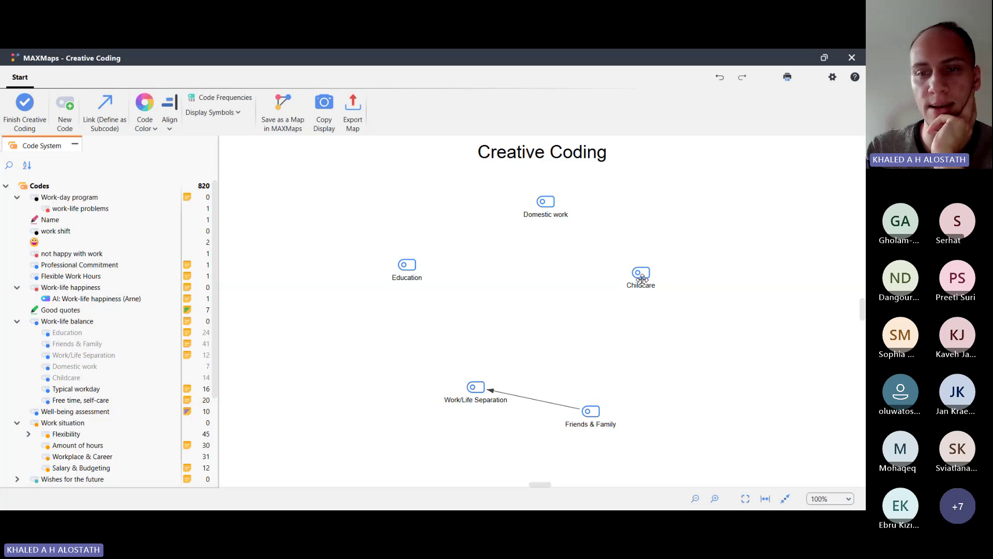
{"action": "left_click_drag", "start_coordinate": [642, 279], "coordinate": [582, 289]}
{"action": "left_click_drag", "start_coordinate": [582, 289], "coordinate": [536, 311]}
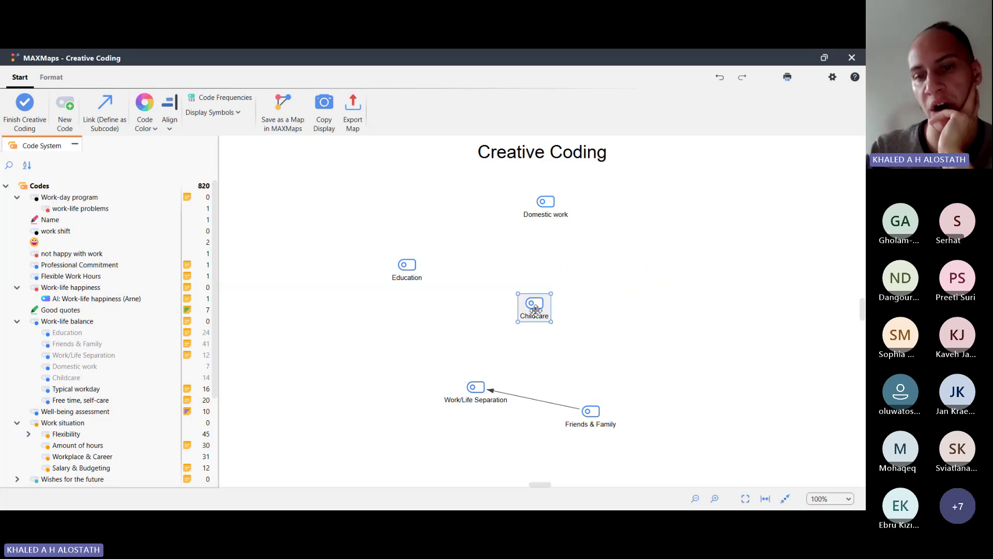
{"action": "left_click", "coordinate": [384, 343]}
{"action": "left_click", "coordinate": [123, 122]}
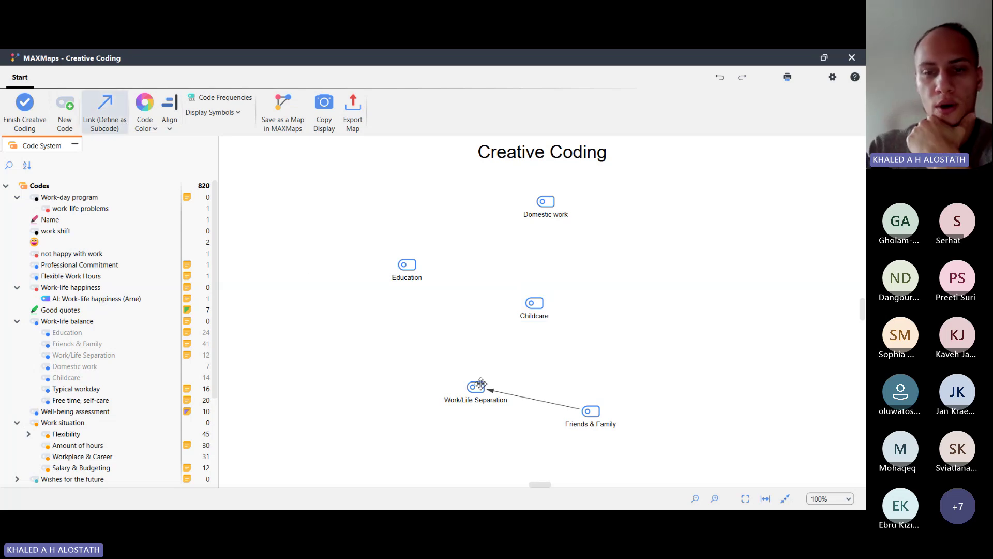
{"action": "left_click_drag", "start_coordinate": [481, 383], "coordinate": [522, 306]}
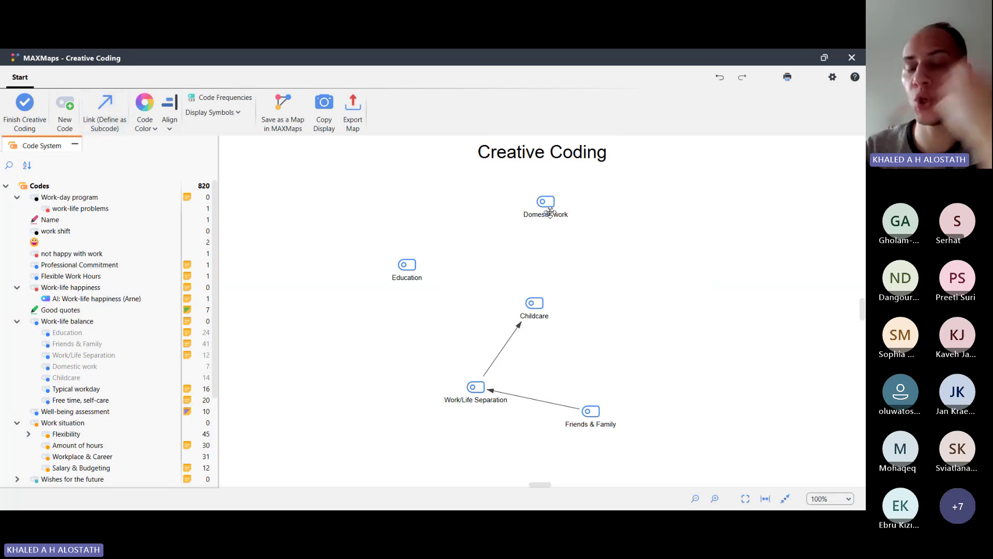
Spread Domestic work and Education farther apart and draw subcode links from Childcare to both of them
{"action": "left_click_drag", "start_coordinate": [550, 212], "coordinate": [685, 207]}
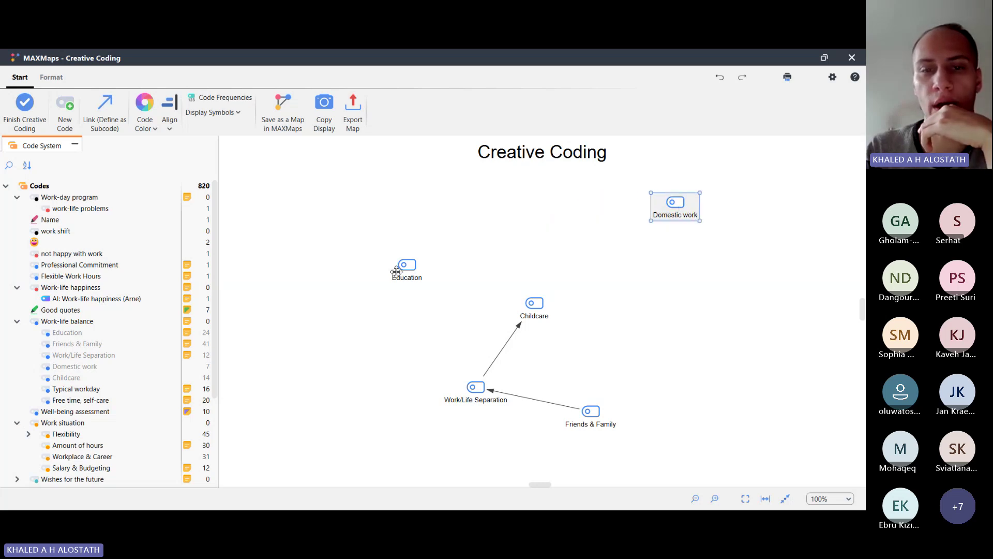
{"action": "left_click_drag", "start_coordinate": [412, 274], "coordinate": [376, 291]}
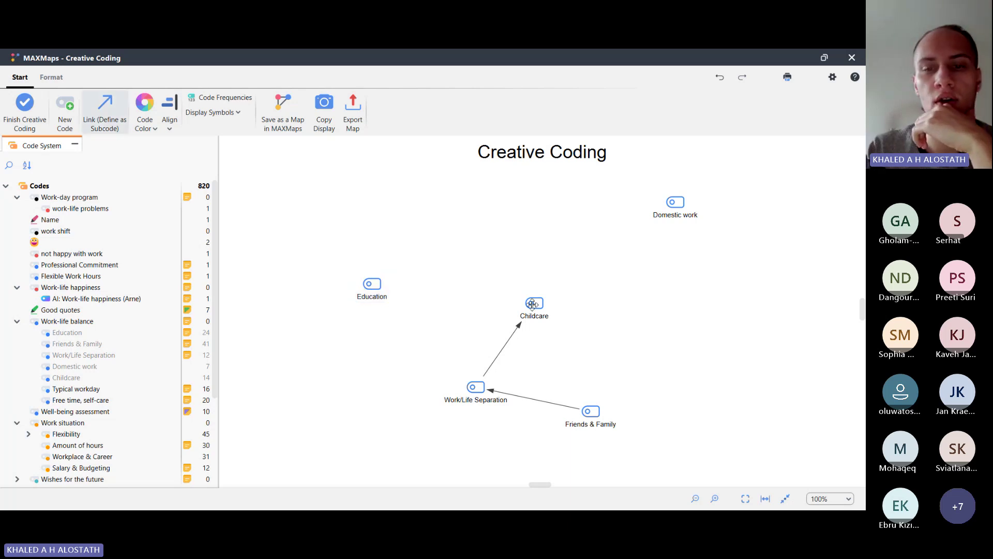
{"action": "left_click_drag", "start_coordinate": [538, 303], "coordinate": [666, 205]}
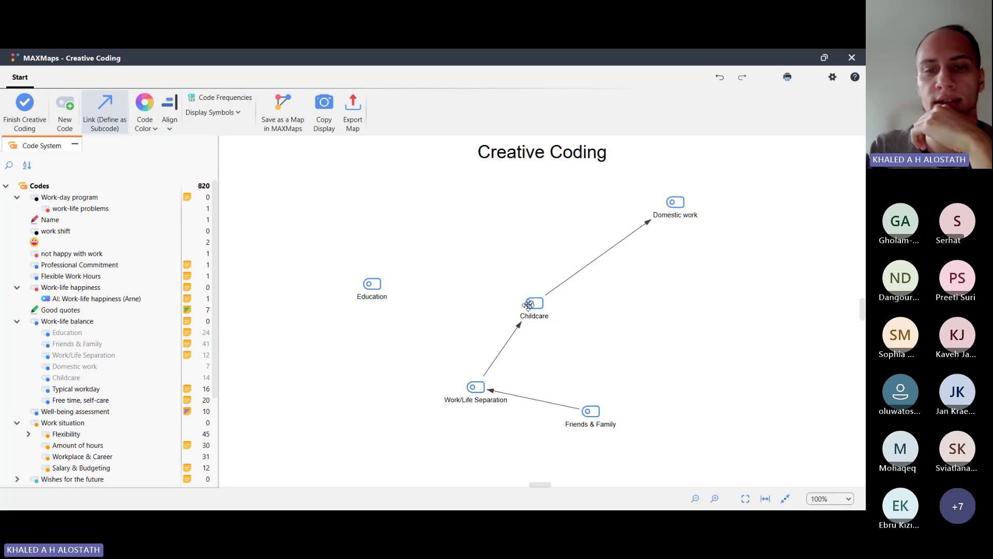
{"action": "left_click", "coordinate": [538, 304]}
{"action": "left_click_drag", "start_coordinate": [538, 304], "coordinate": [560, 316]}
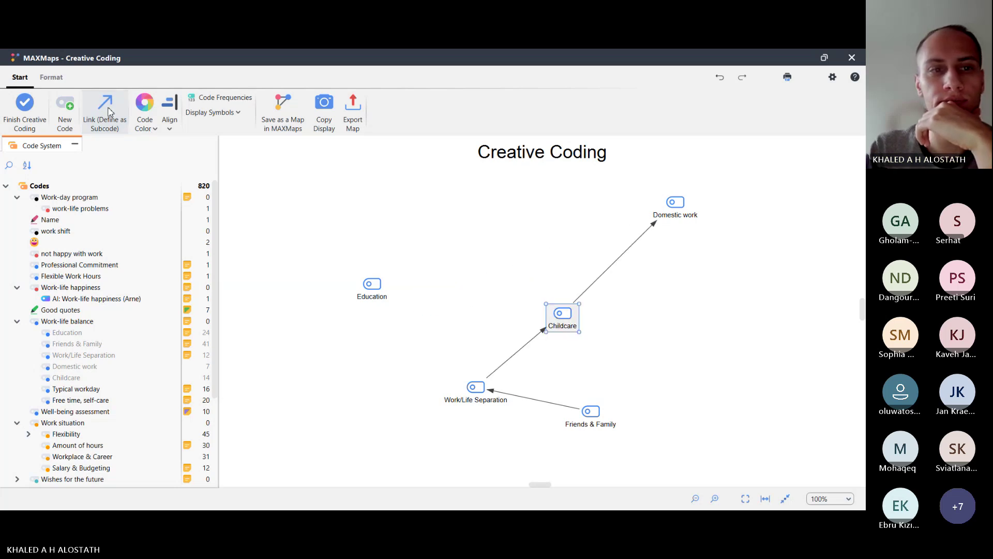
{"action": "left_click", "coordinate": [176, 172]}
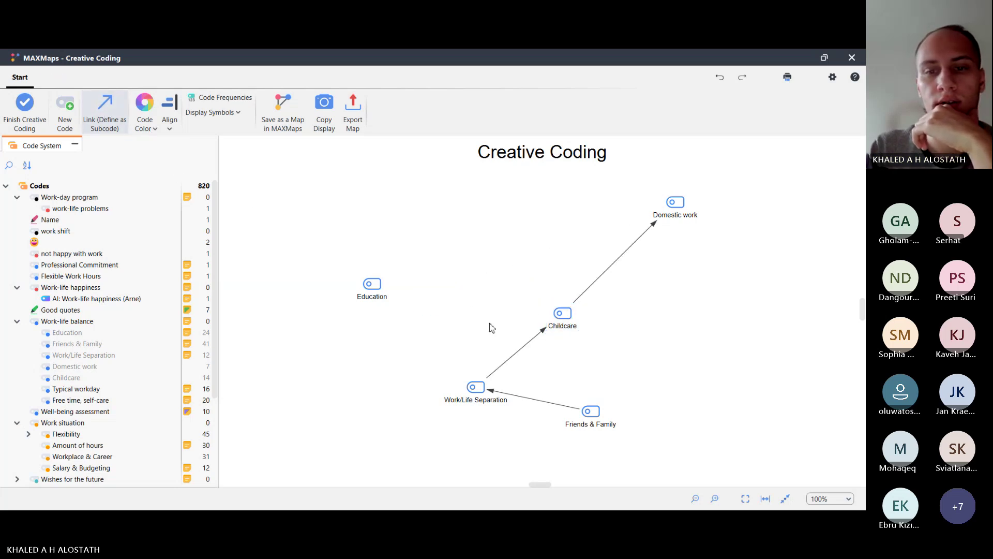
{"action": "left_click_drag", "start_coordinate": [550, 315], "coordinate": [373, 289]}
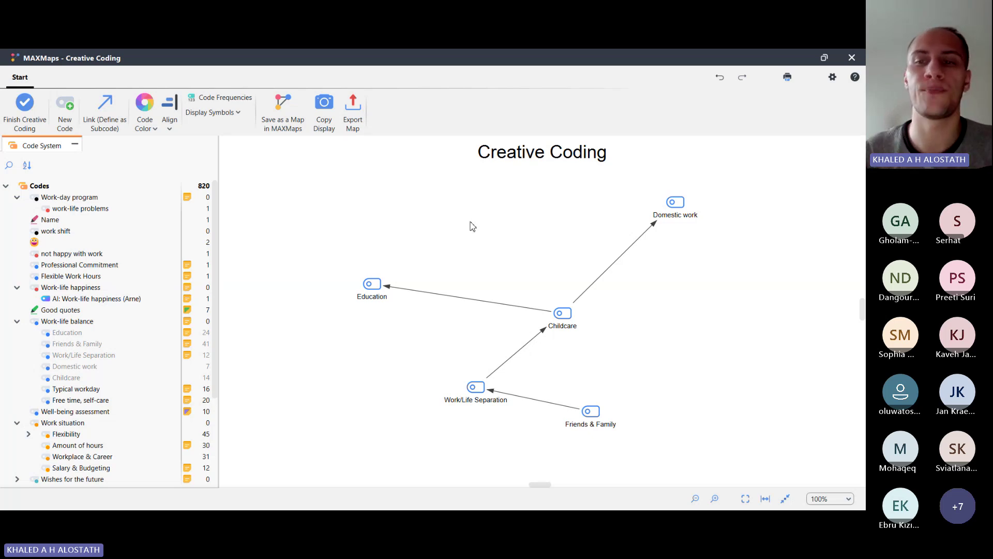
Change the colour of the Education code to a light greyish brown
{"action": "left_click", "coordinate": [151, 132]}
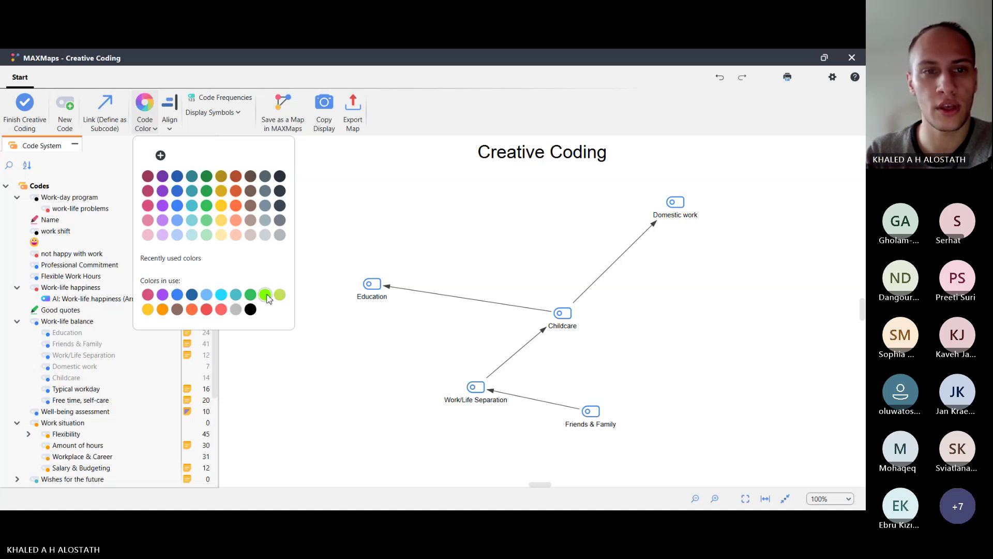
{"action": "left_click", "coordinate": [391, 262]}
{"action": "left_click", "coordinate": [355, 291]}
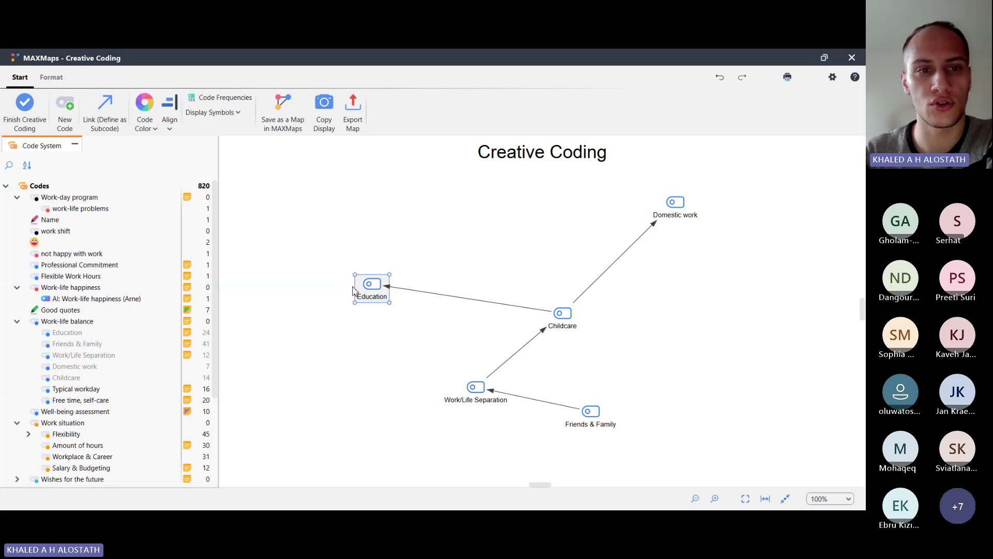
{"action": "left_click", "coordinate": [151, 125]}
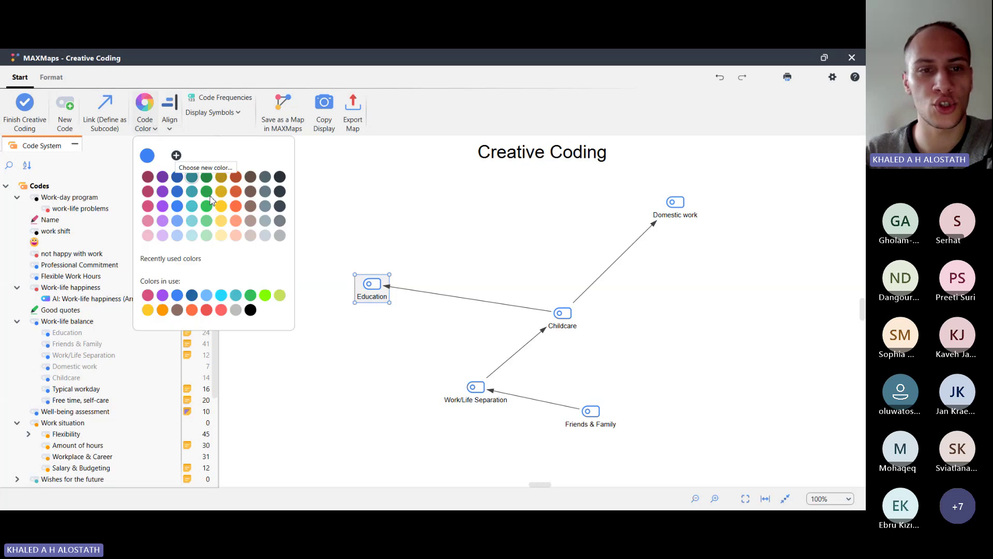
{"action": "left_click", "coordinate": [255, 225]}
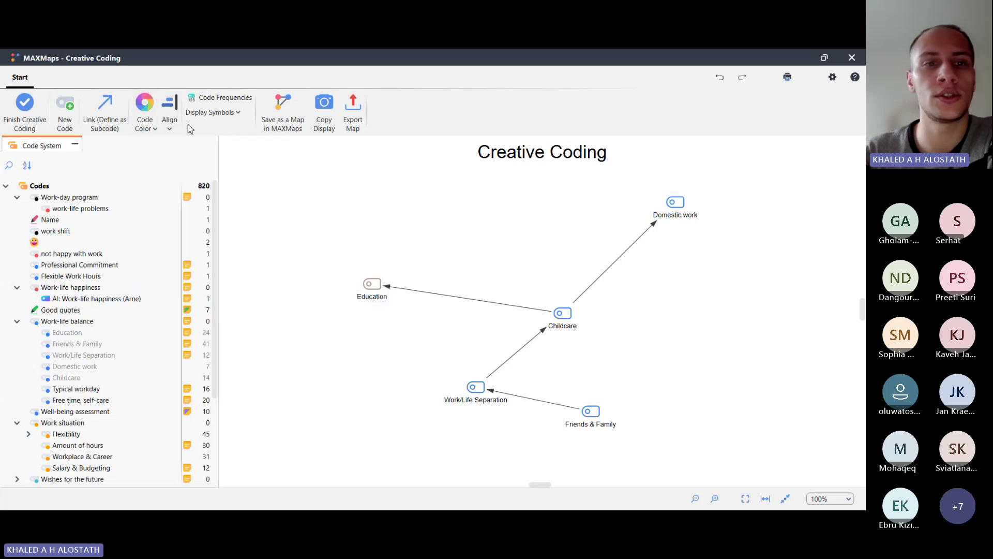
Try to distribute the codes in the map horizontally
{"action": "left_click", "coordinate": [171, 129]}
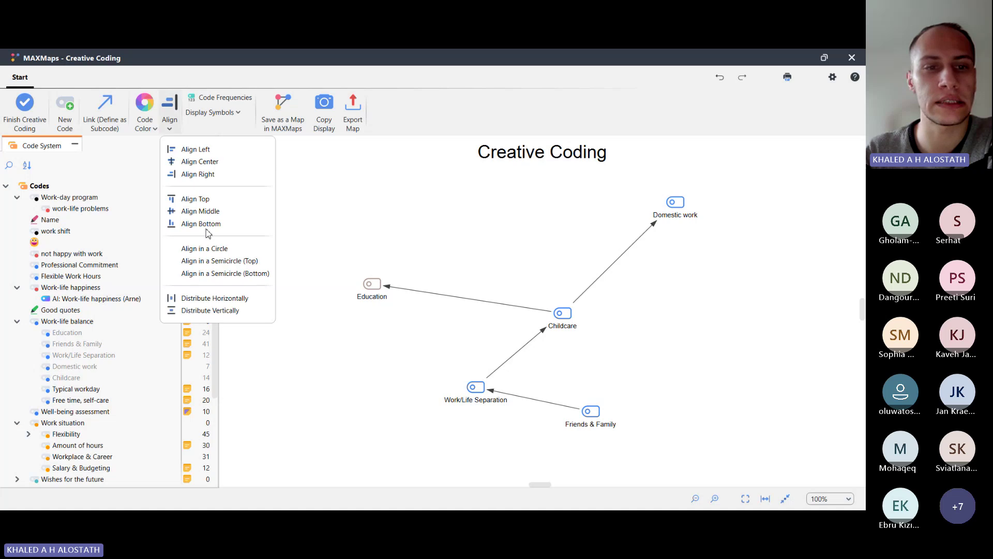
{"action": "left_click", "coordinate": [408, 193]}
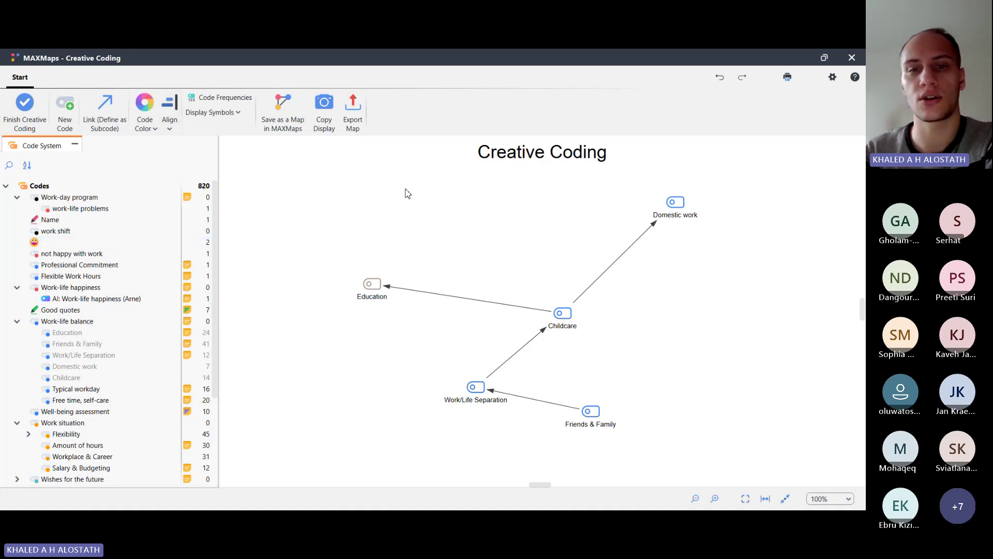
{"action": "left_click", "coordinate": [171, 129]}
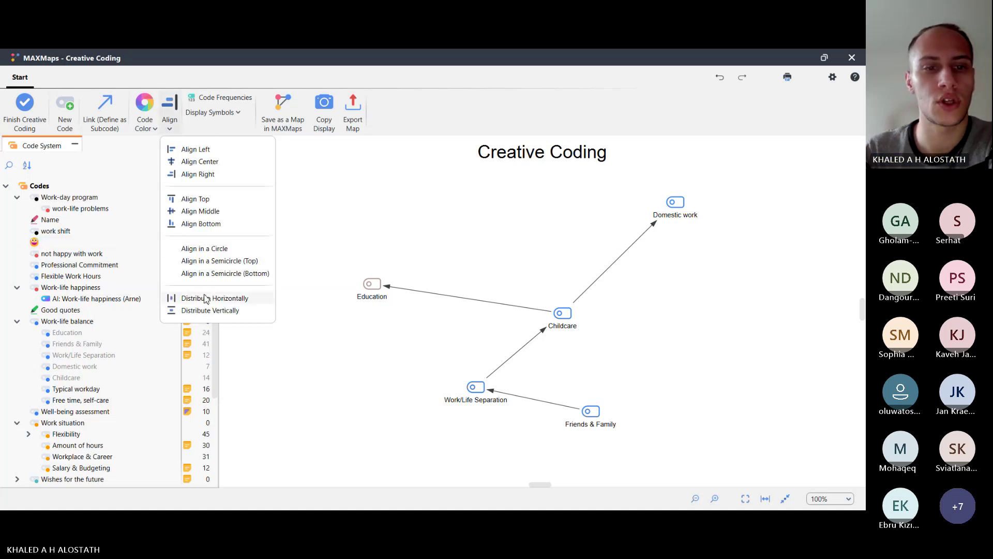
{"action": "left_click", "coordinate": [207, 298]}
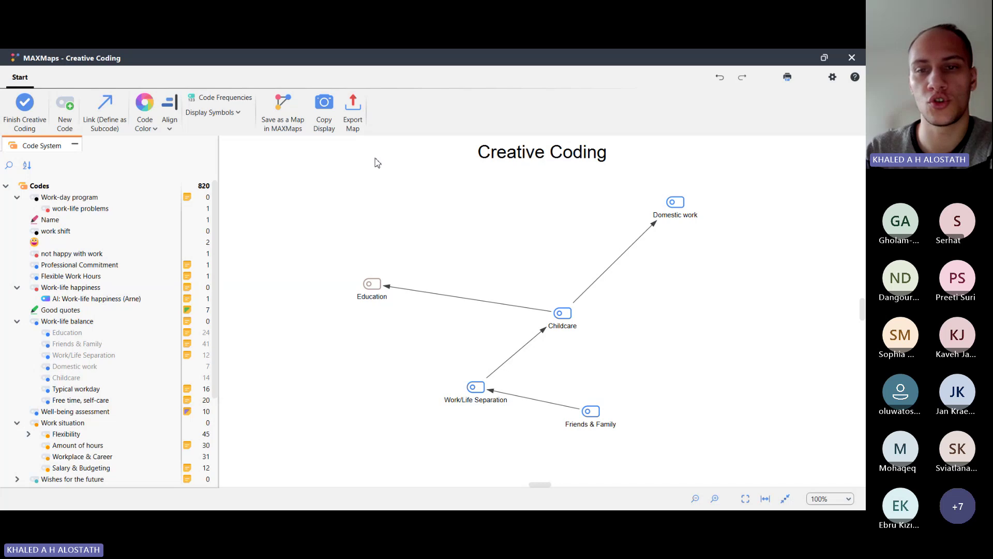
Align all five codes of the map in a circle and move the whole arrangement down, clear of the map title
{"action": "left_click_drag", "start_coordinate": [321, 180], "coordinate": [749, 481]}
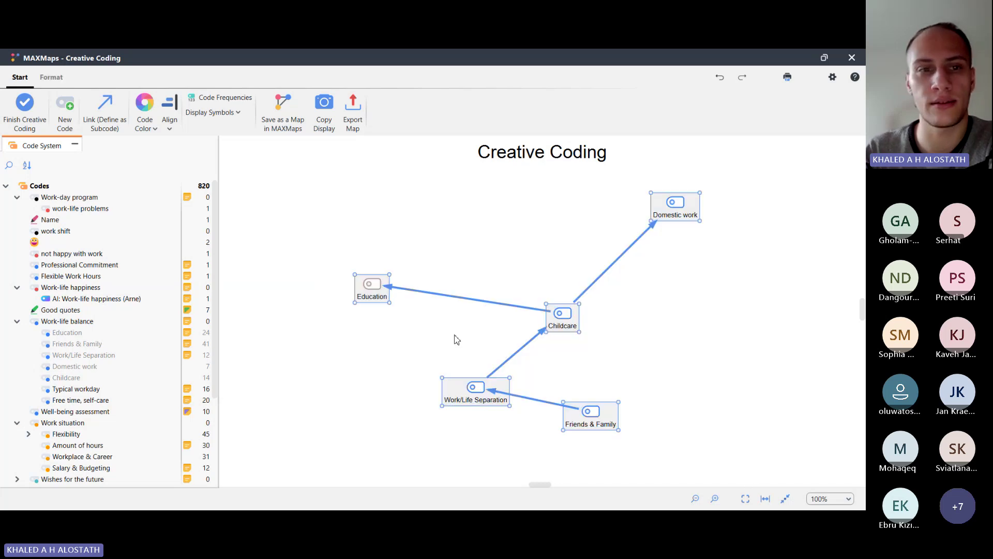
{"action": "left_click", "coordinate": [169, 128]}
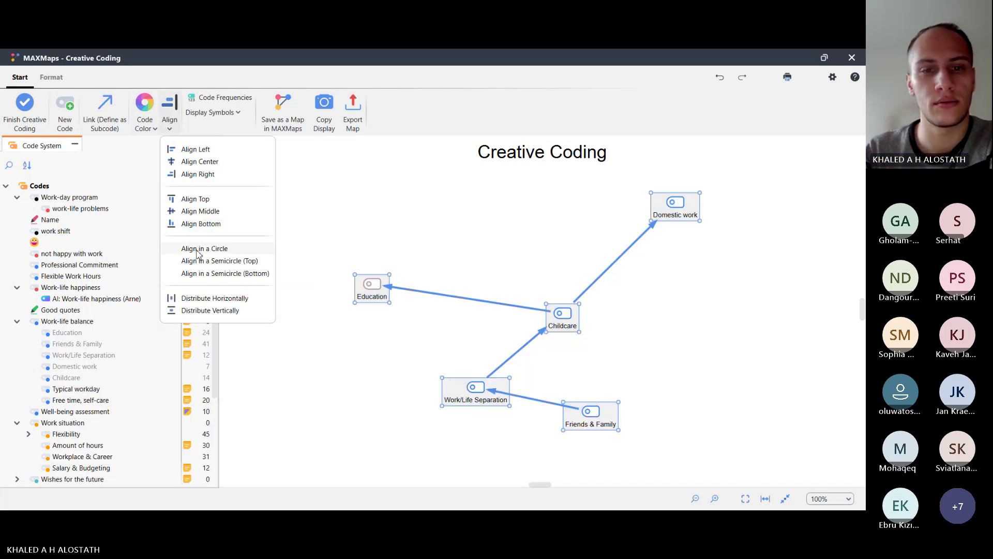
{"action": "left_click", "coordinate": [221, 249]}
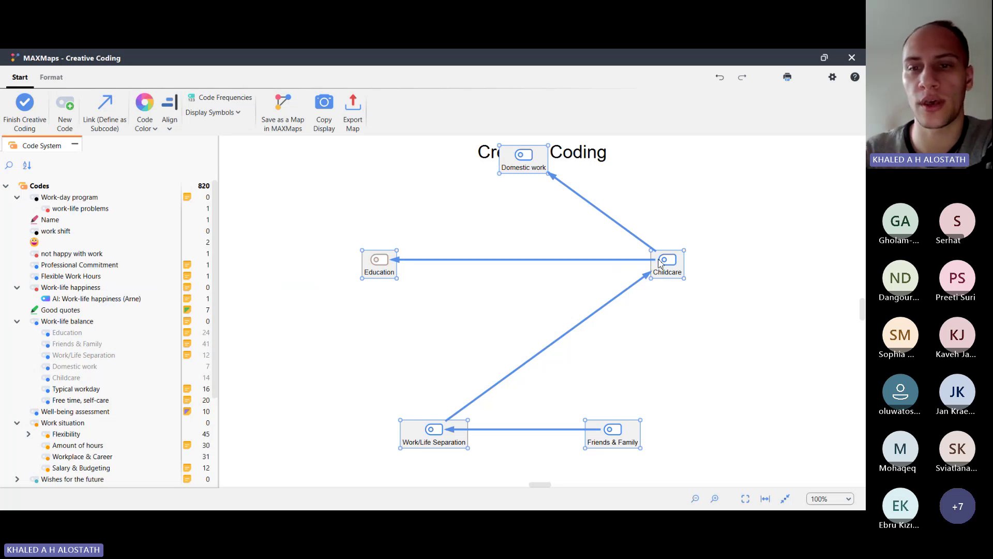
{"action": "left_click_drag", "start_coordinate": [659, 264], "coordinate": [636, 300]}
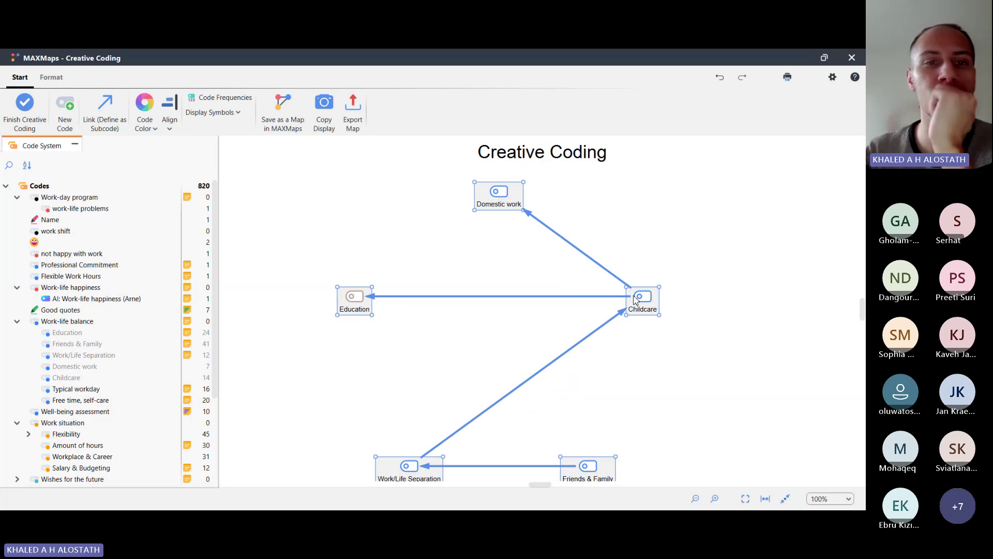
{"action": "left_click", "coordinate": [356, 229]}
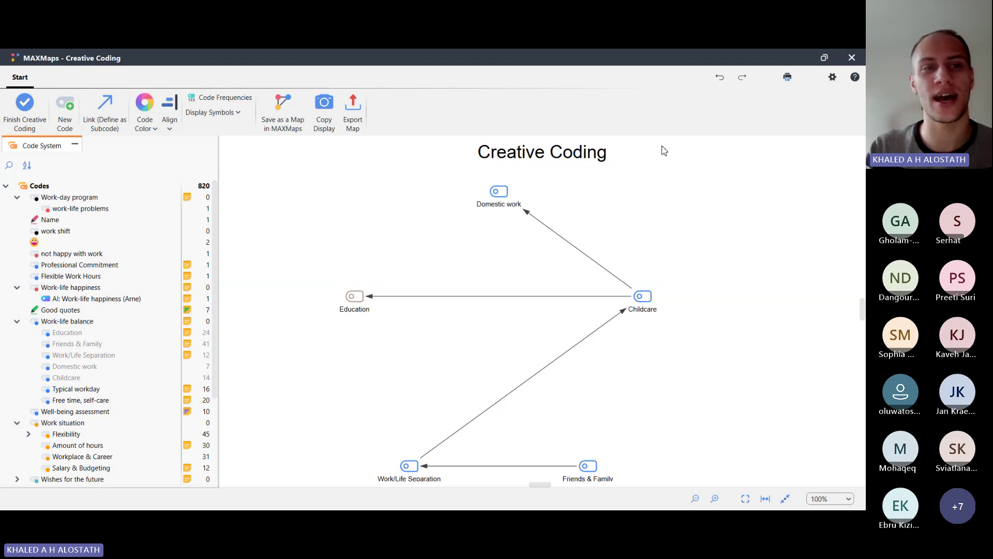
Close the Creative Coding map without applying its code structure to the code system
{"action": "left_click", "coordinate": [845, 51]}
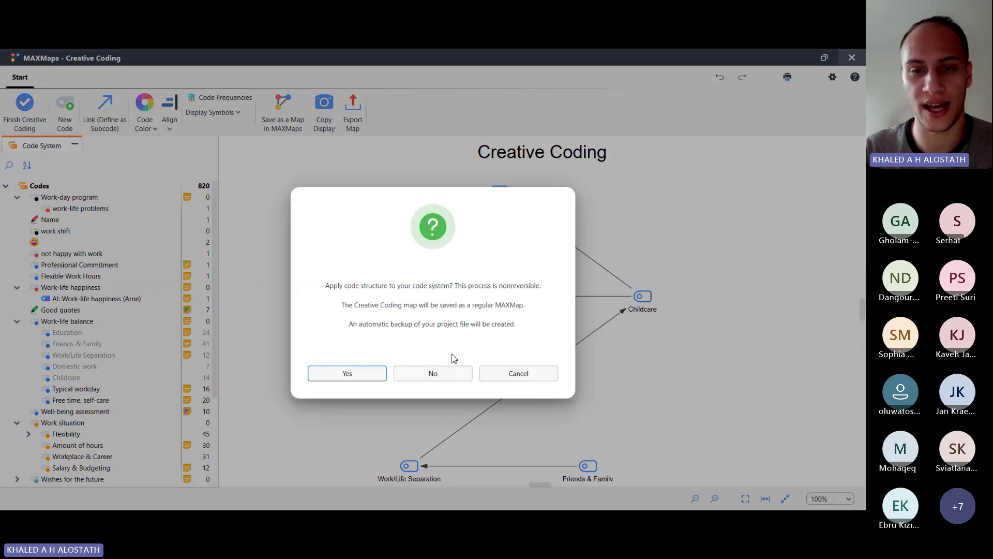
{"action": "left_click", "coordinate": [428, 376]}
{"action": "left_click", "coordinate": [414, 372]}
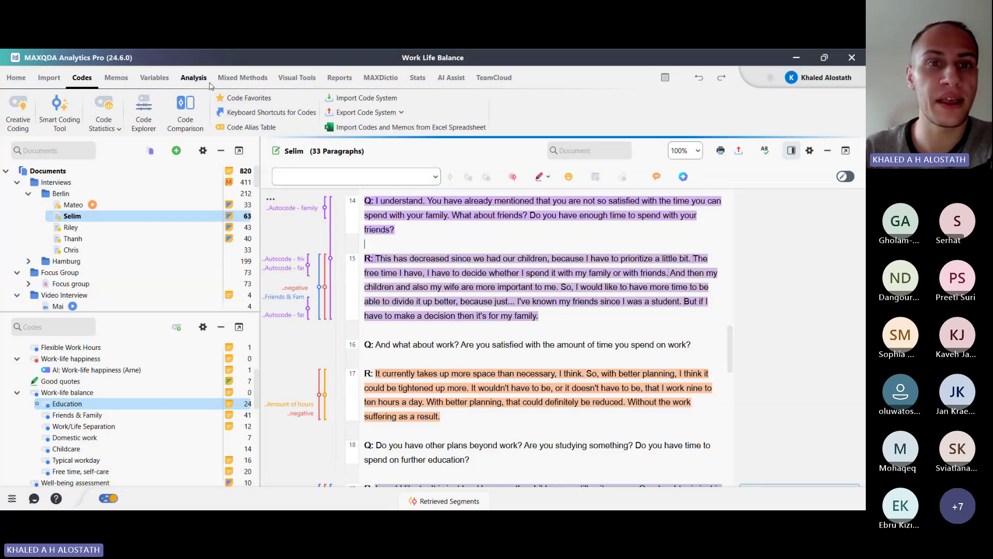
Open MAXMaps and view the saved maps Creative Coding (2), Creative Coding (1), Code Map and Code Map (1)
{"action": "left_click", "coordinate": [297, 79]}
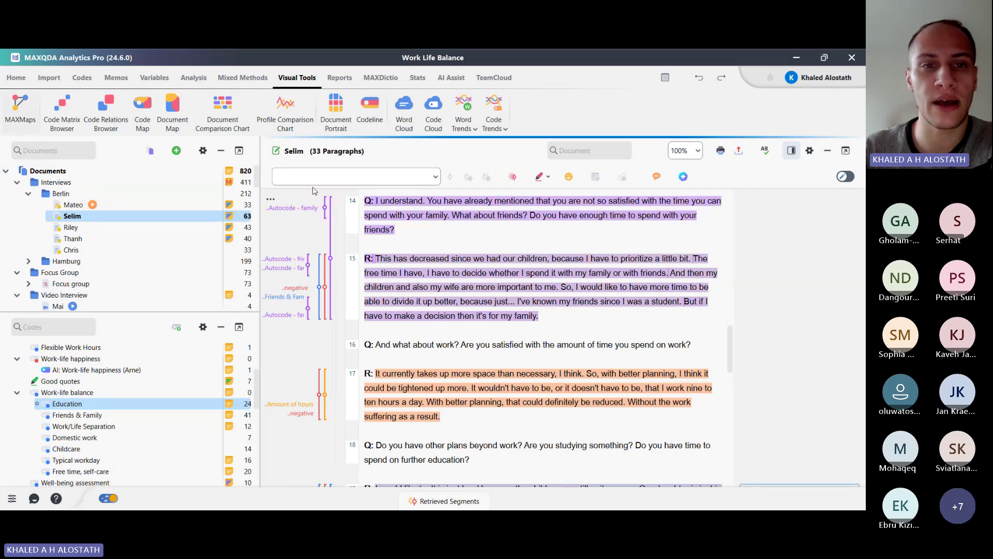
{"action": "key", "text": "alt+Tab"}
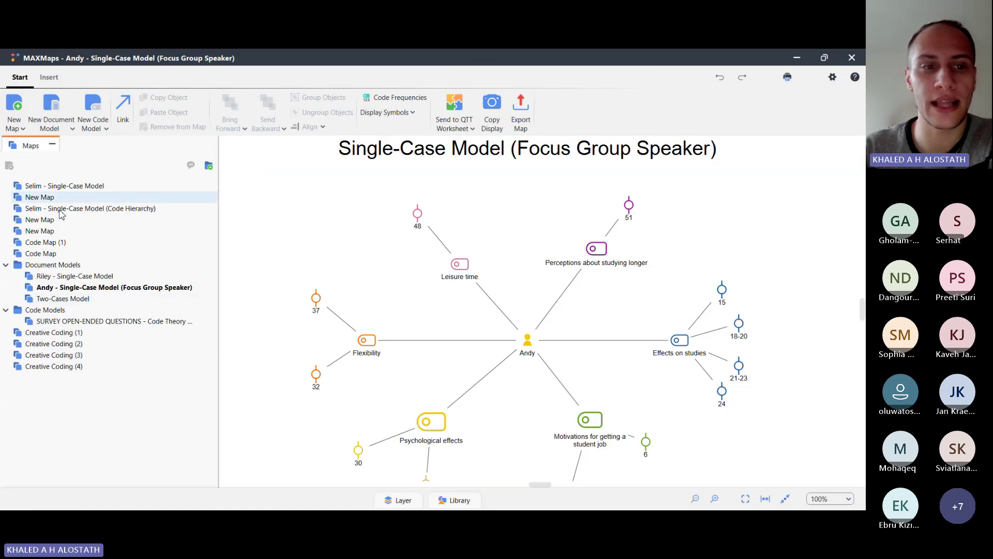
{"action": "left_click", "coordinate": [79, 346]}
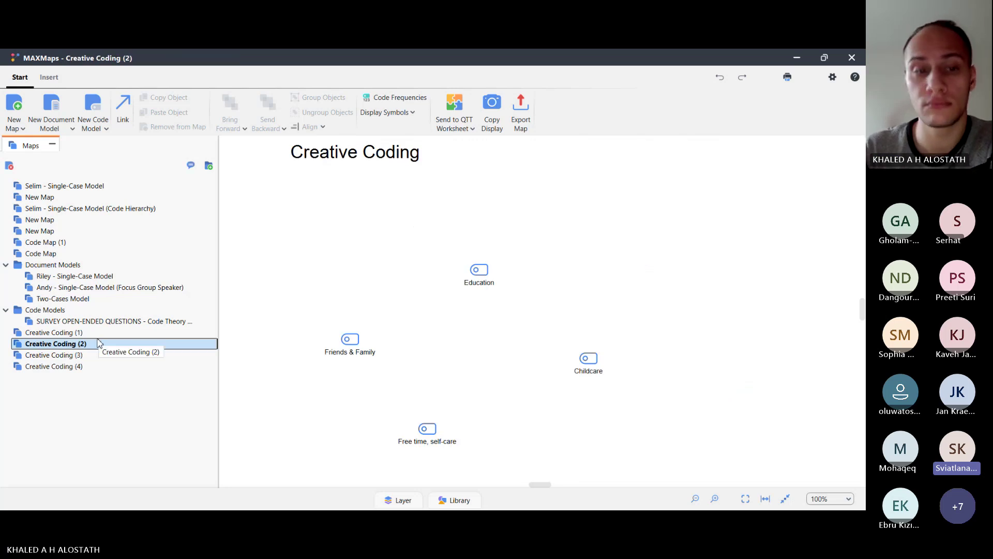
{"action": "left_click", "coordinate": [65, 334]}
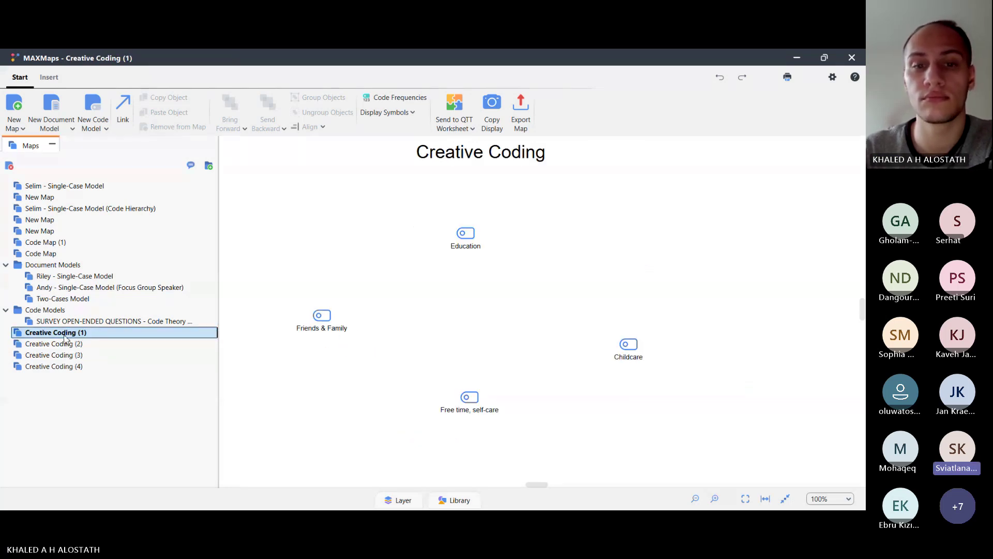
{"action": "left_click", "coordinate": [67, 255]}
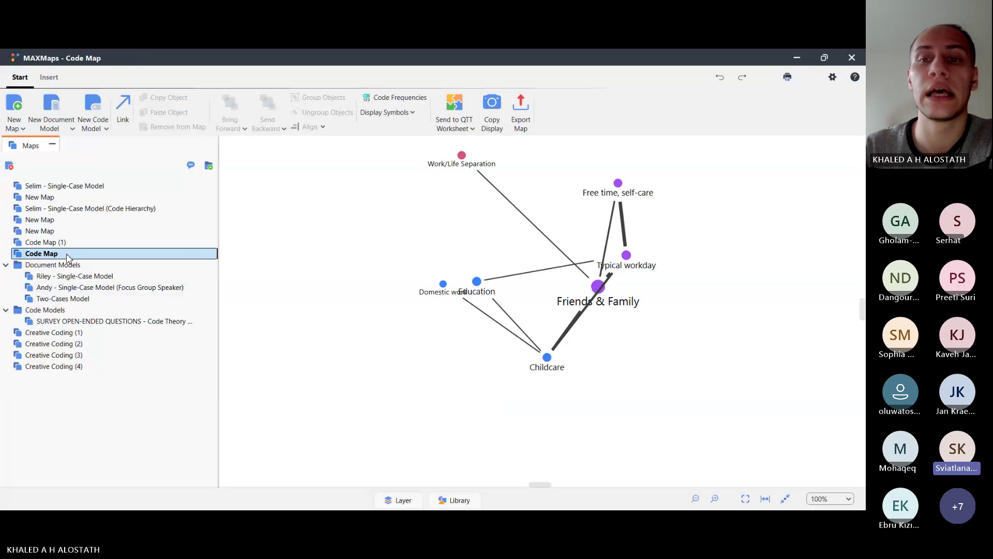
{"action": "left_click", "coordinate": [48, 243]}
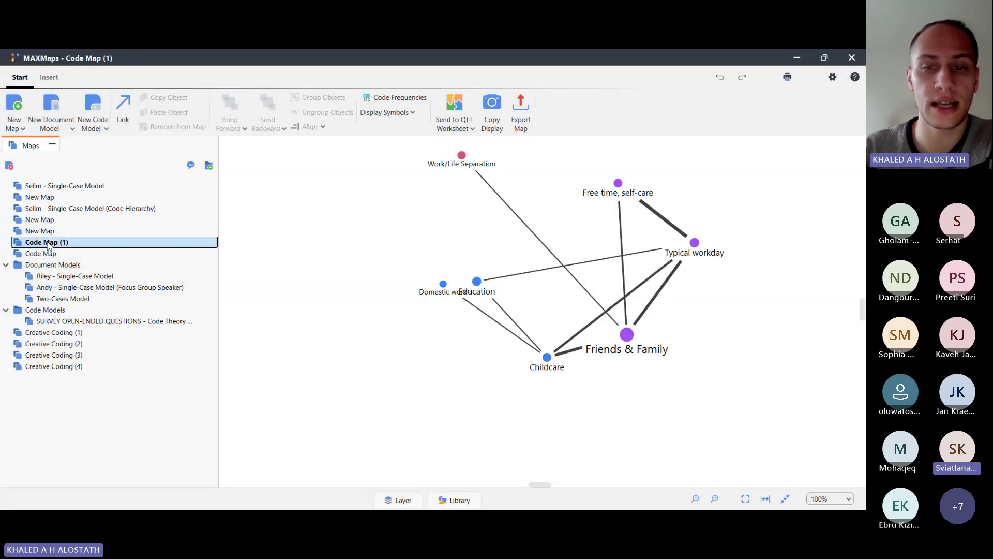
View the first New Map, the focus group speaker's single-case model and the Creative Coding (4) map, and close MAXMaps
{"action": "left_click", "coordinate": [63, 231]}
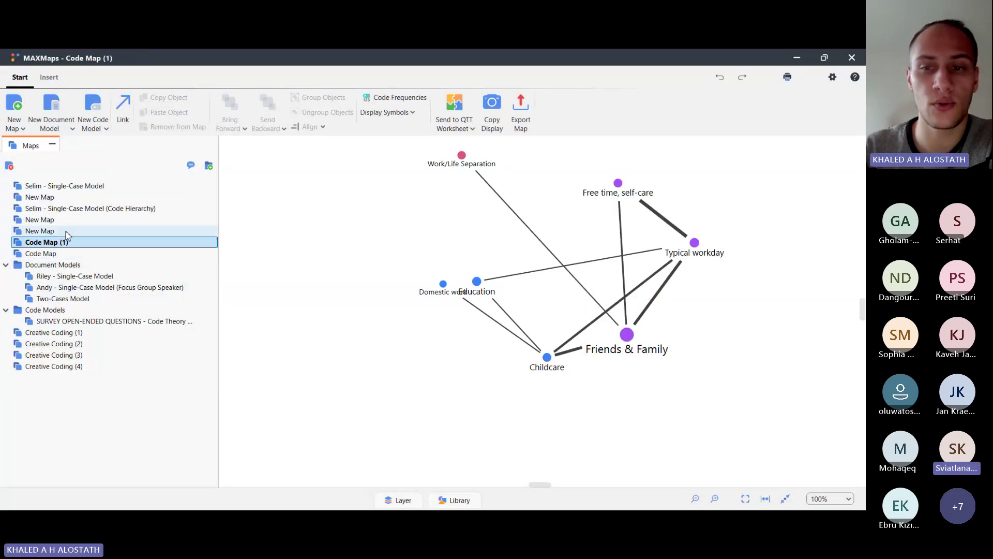
{"action": "double_click", "coordinate": [91, 197]}
{"action": "left_click", "coordinate": [95, 266]}
{"action": "double_click", "coordinate": [93, 287]}
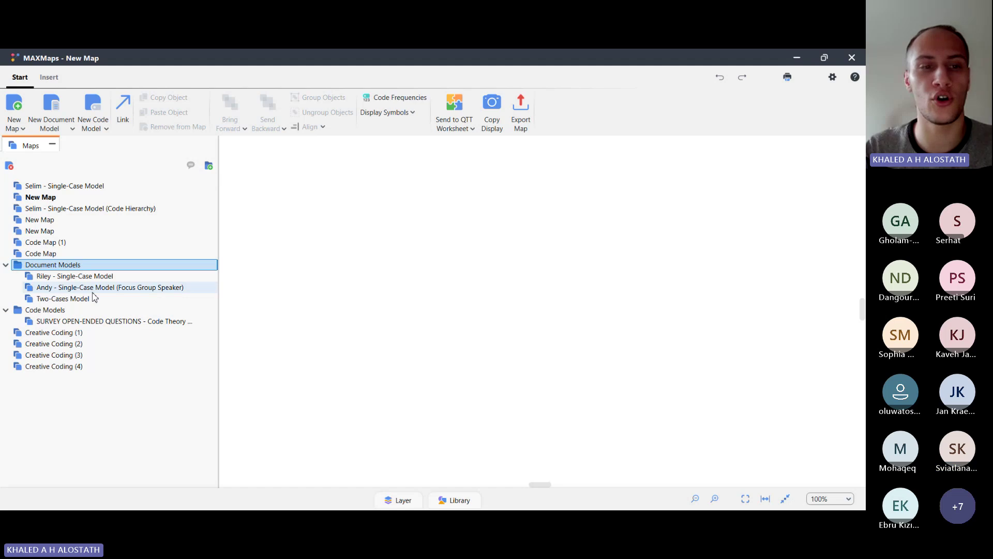
{"action": "left_click", "coordinate": [93, 311]}
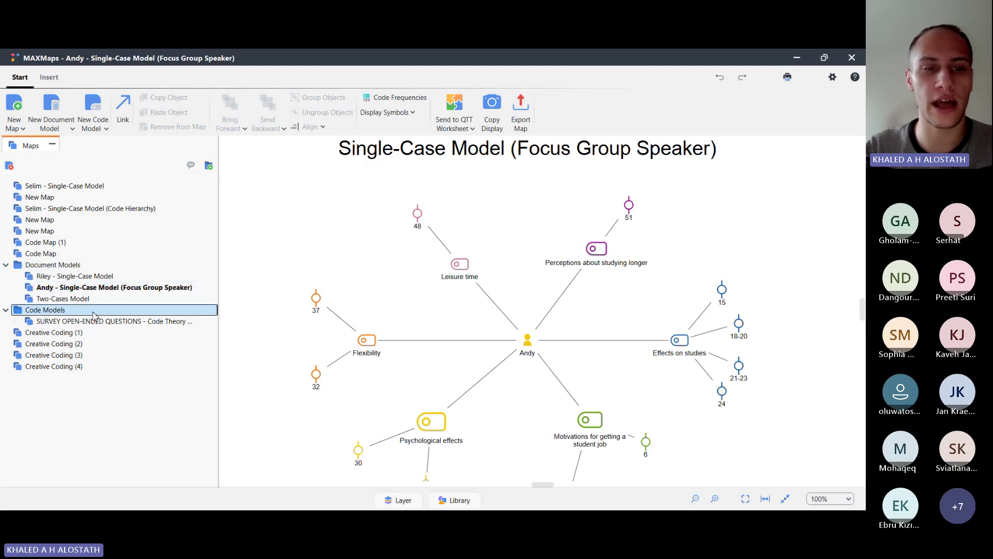
{"action": "double_click", "coordinate": [62, 344]}
{"action": "double_click", "coordinate": [91, 366]}
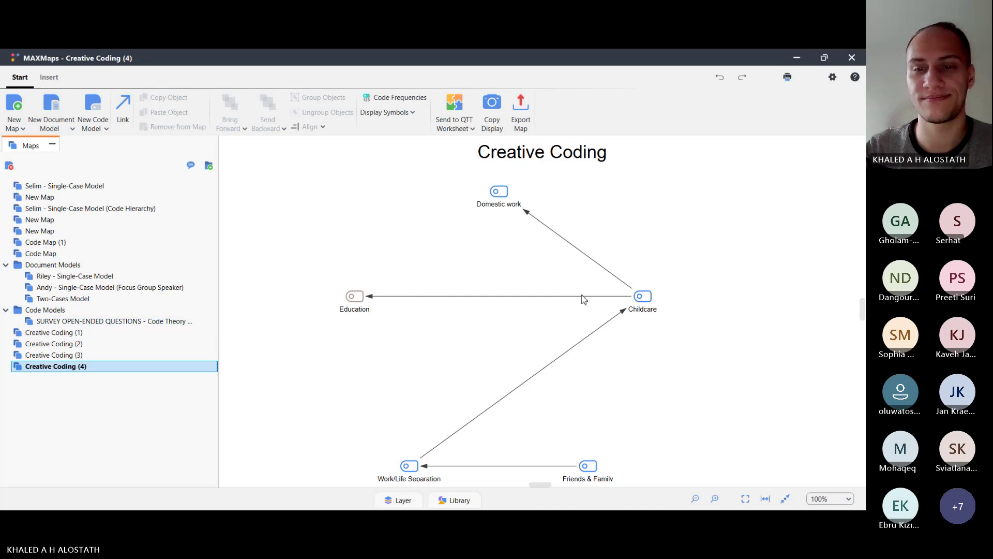
{"action": "left_click", "coordinate": [851, 55]}
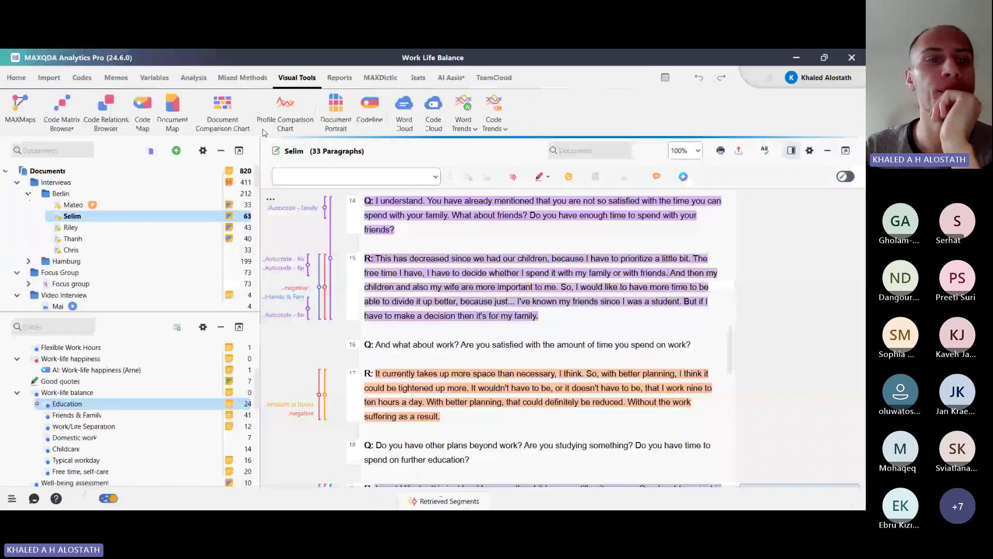
Open the Smart Coding Tool and examine the coded segments of the negative code under Satisfaction and the other codes assigned to them
{"action": "left_click", "coordinate": [82, 77]}
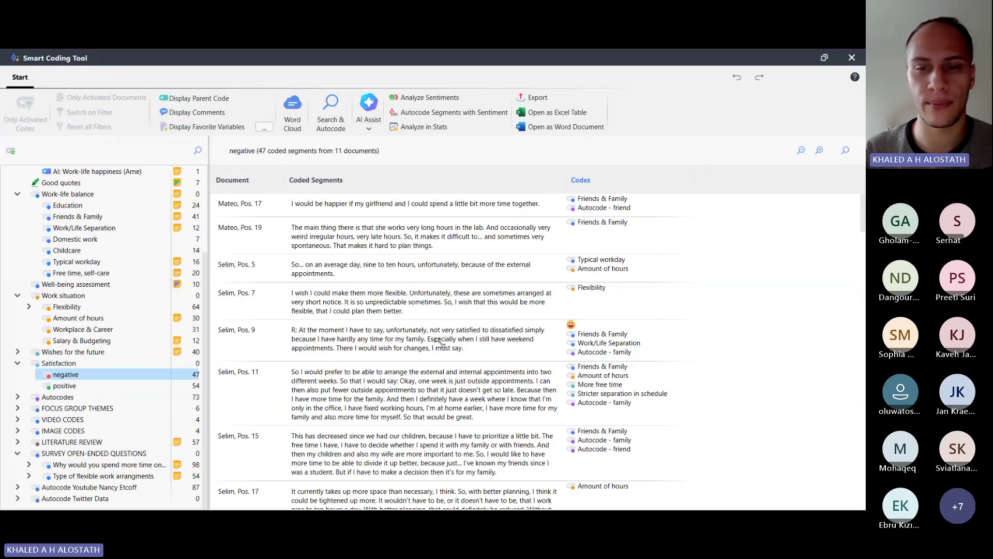
{"action": "scroll", "coordinate": [439, 341], "scroll_direction": "down", "scroll_amount": 6}
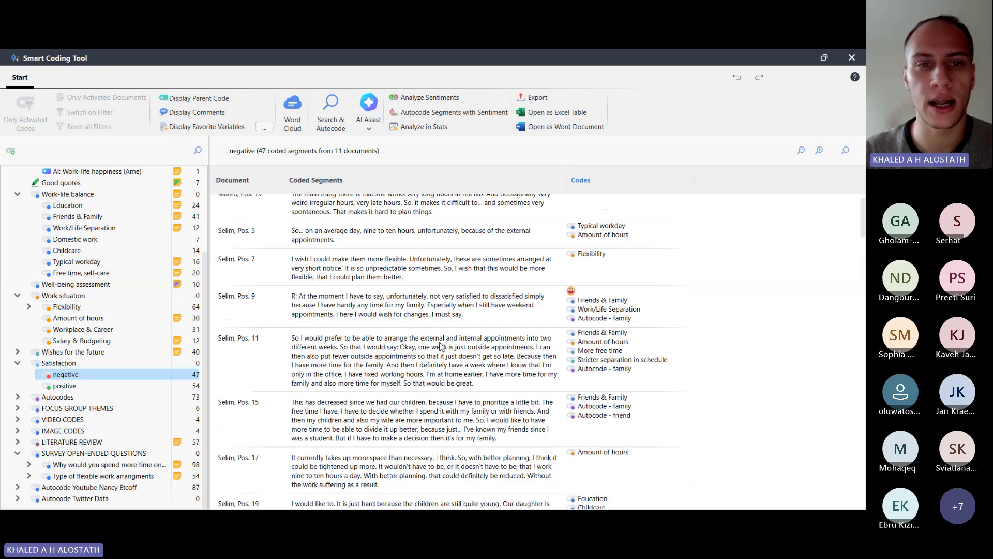
{"action": "scroll", "coordinate": [441, 346], "scroll_direction": "down", "scroll_amount": 10}
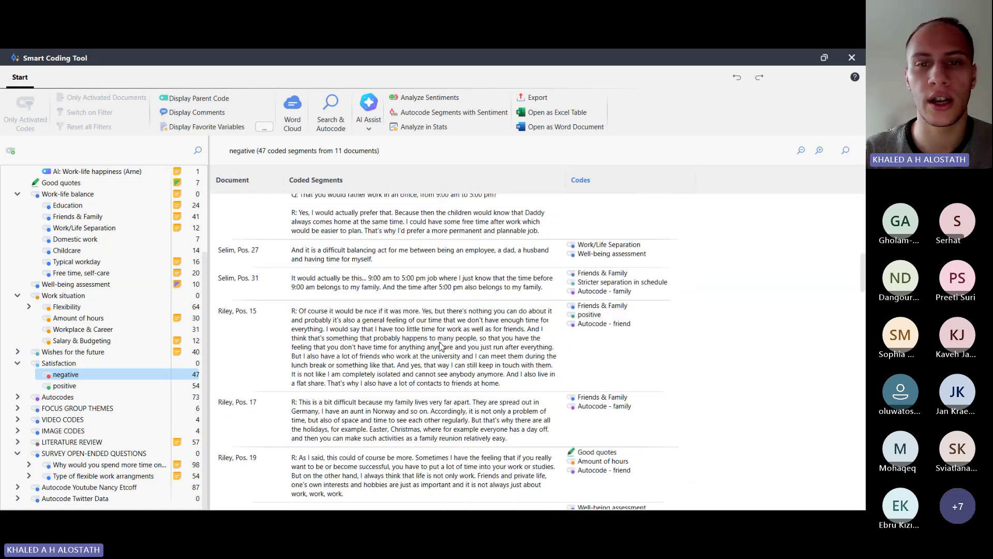
{"action": "scroll", "coordinate": [440, 346], "scroll_direction": "down", "scroll_amount": 6}
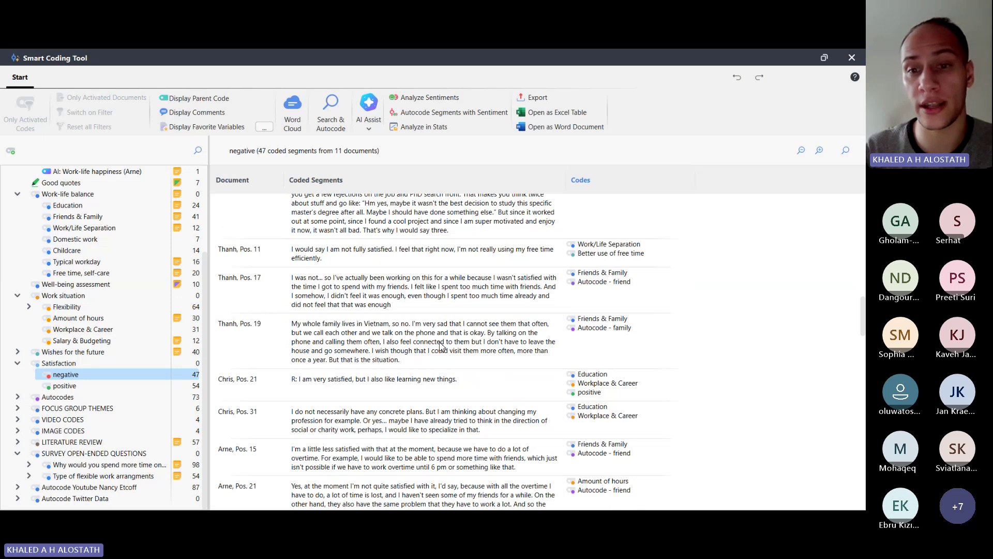
{"action": "scroll", "coordinate": [441, 346], "scroll_direction": "down", "scroll_amount": 7}
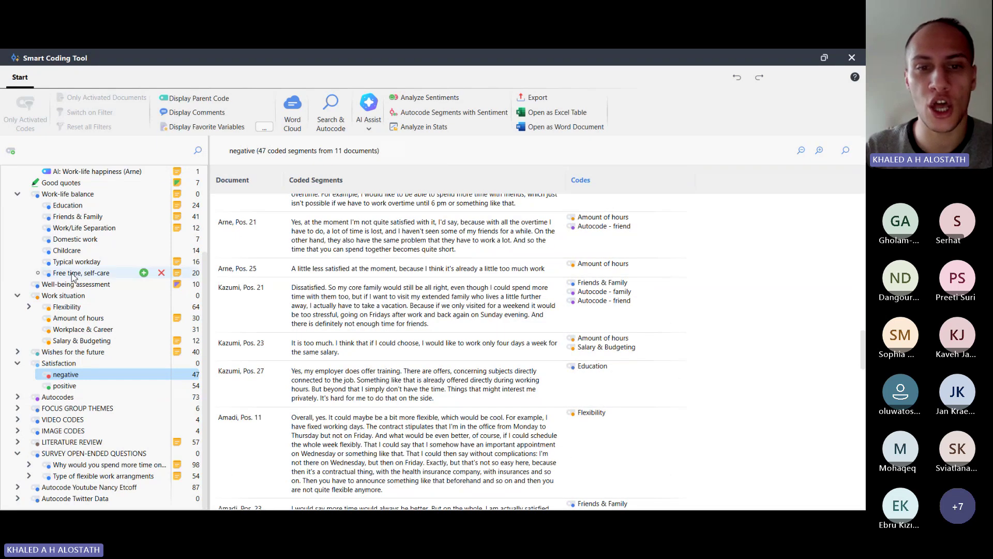
{"action": "scroll", "coordinate": [440, 311], "scroll_direction": "down", "scroll_amount": 2}
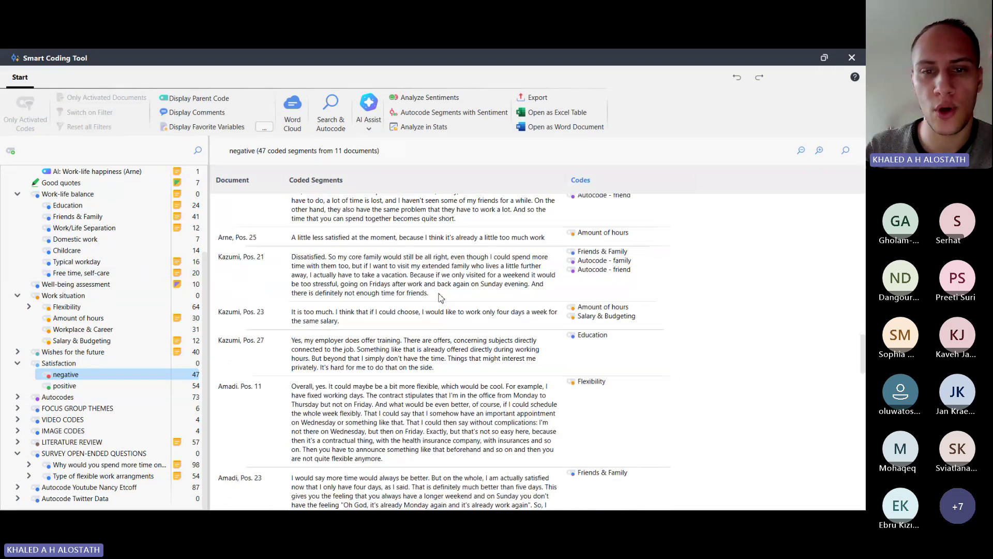
{"action": "scroll", "coordinate": [440, 301], "scroll_direction": "up", "scroll_amount": 1}
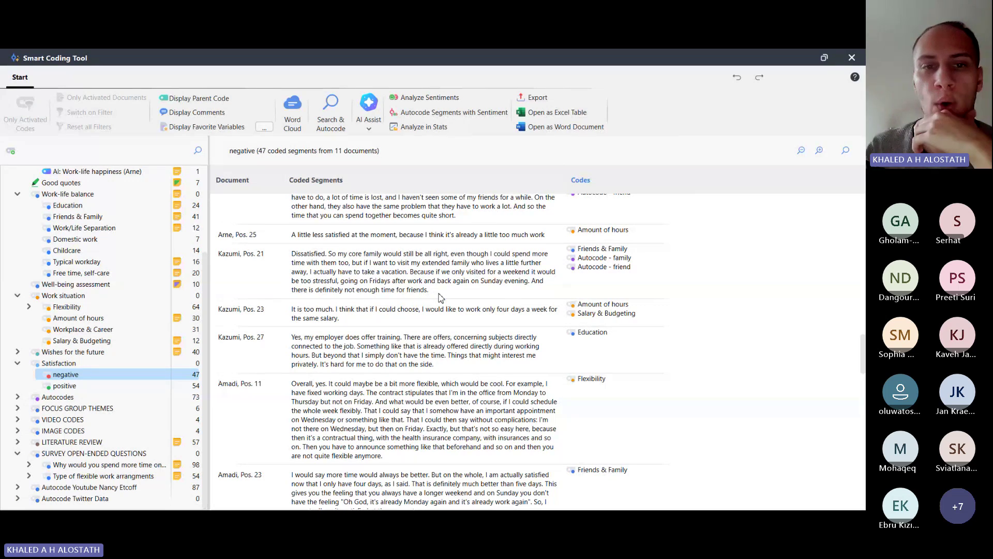
{"action": "scroll", "coordinate": [440, 297], "scroll_direction": "up", "scroll_amount": 5}
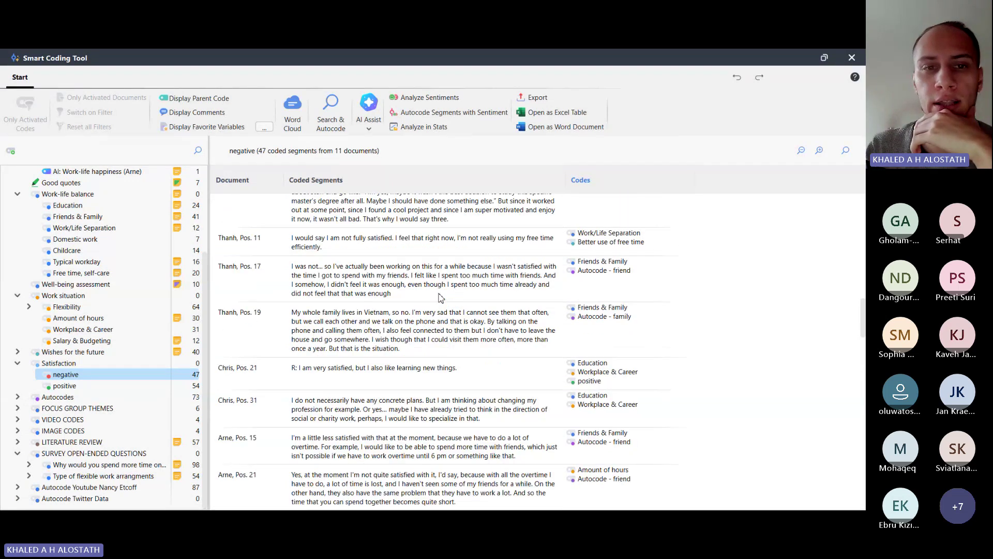
{"action": "scroll", "coordinate": [440, 297], "scroll_direction": "up", "scroll_amount": 5}
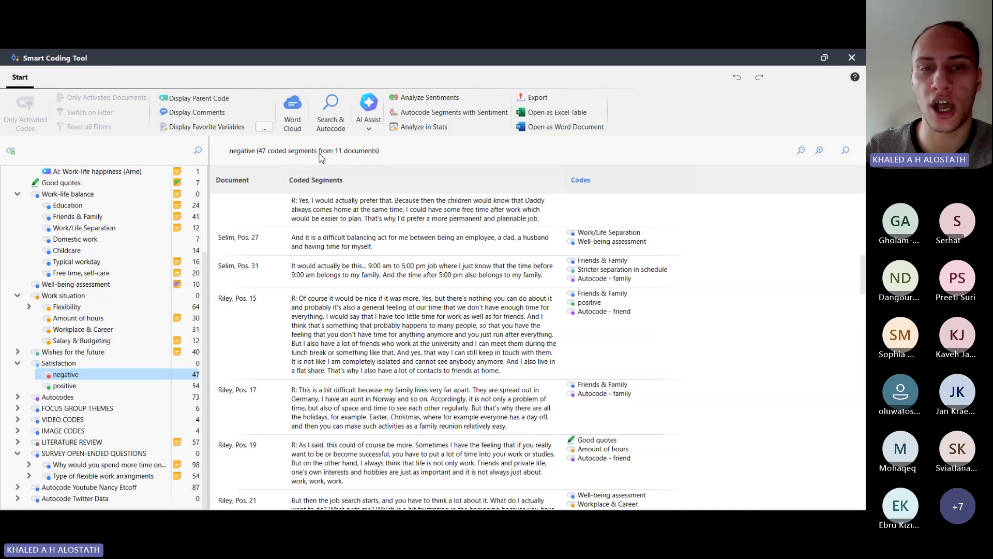
{"action": "scroll", "coordinate": [269, 211], "scroll_direction": "up", "scroll_amount": 10}
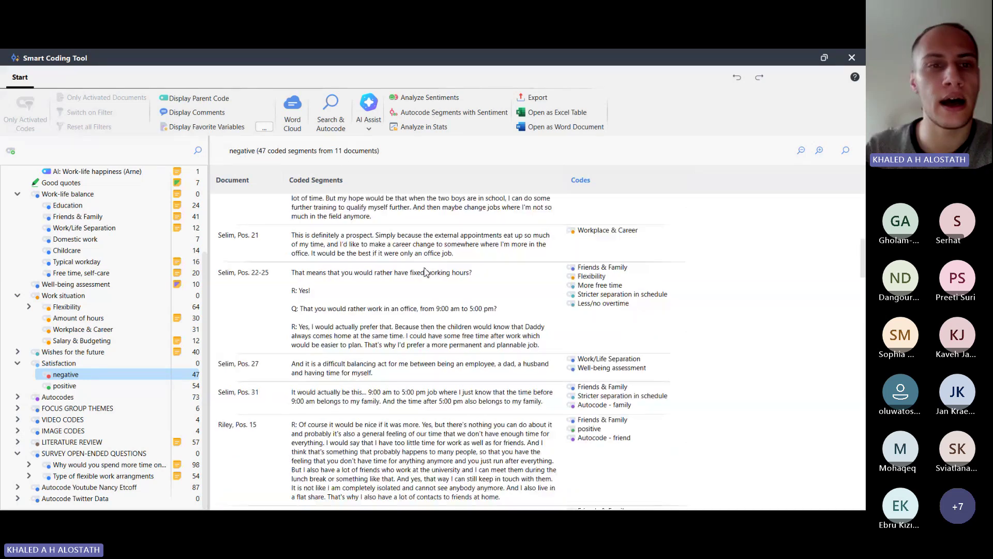
{"action": "scroll", "coordinate": [381, 213], "scroll_direction": "up", "scroll_amount": 1}
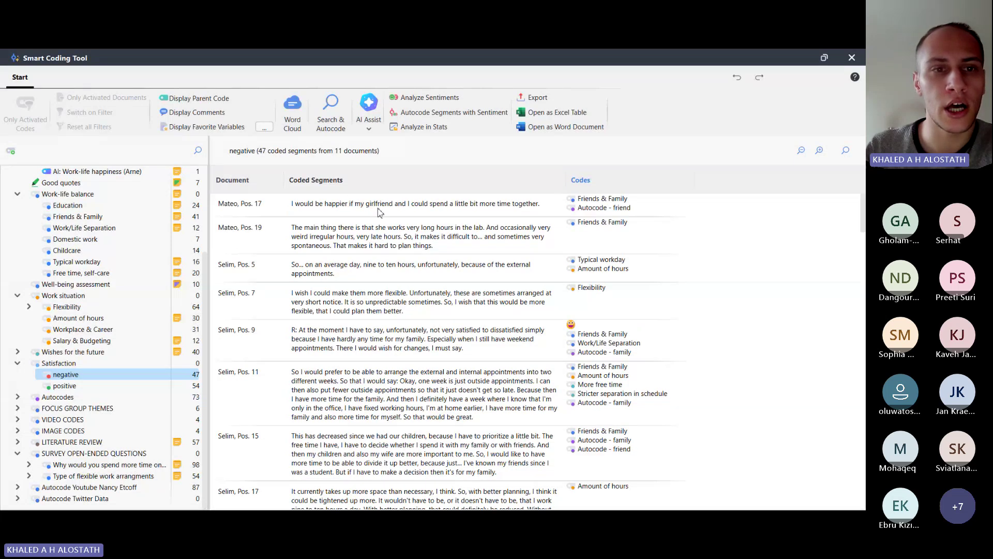
Display parent codes and a comments column for the negative code's segments in the Smart Coding Tool
{"action": "left_click", "coordinate": [187, 100]}
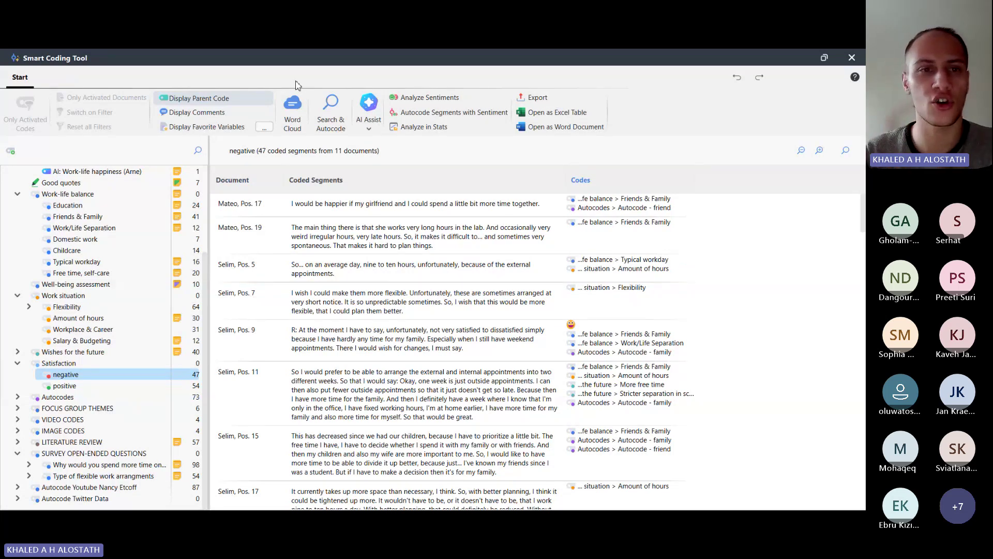
{"action": "left_click", "coordinate": [197, 114]}
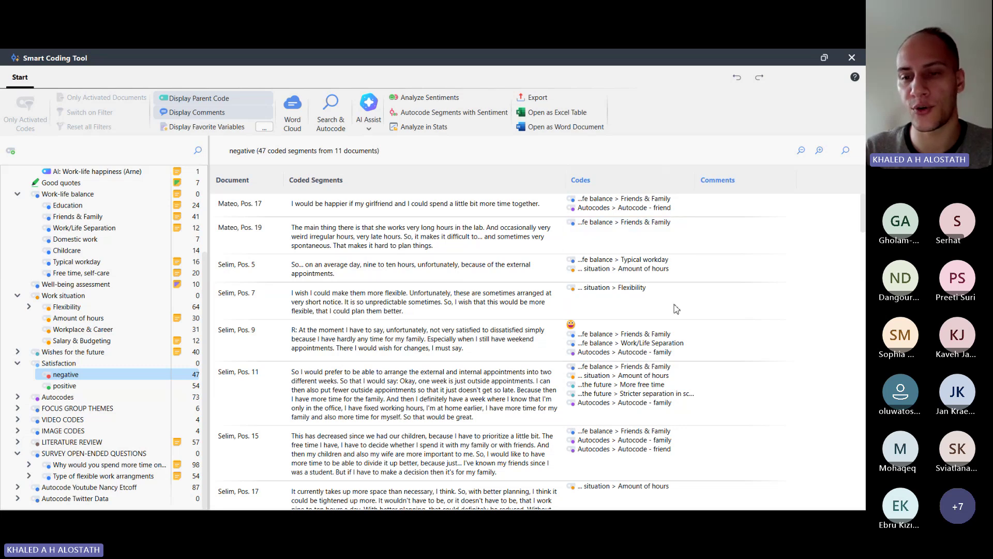
Look through the negative code's coded segments and display the favorite variables as additional columns
{"action": "scroll", "coordinate": [681, 311], "scroll_direction": "down", "scroll_amount": 10}
{"action": "scroll", "coordinate": [677, 309], "scroll_direction": "up", "scroll_amount": 10}
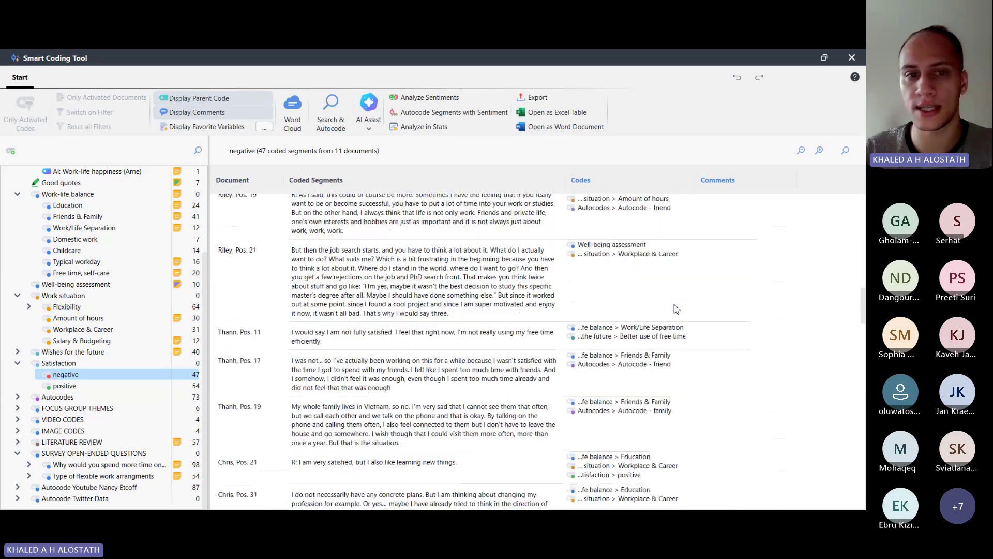
{"action": "left_click", "coordinate": [208, 128]}
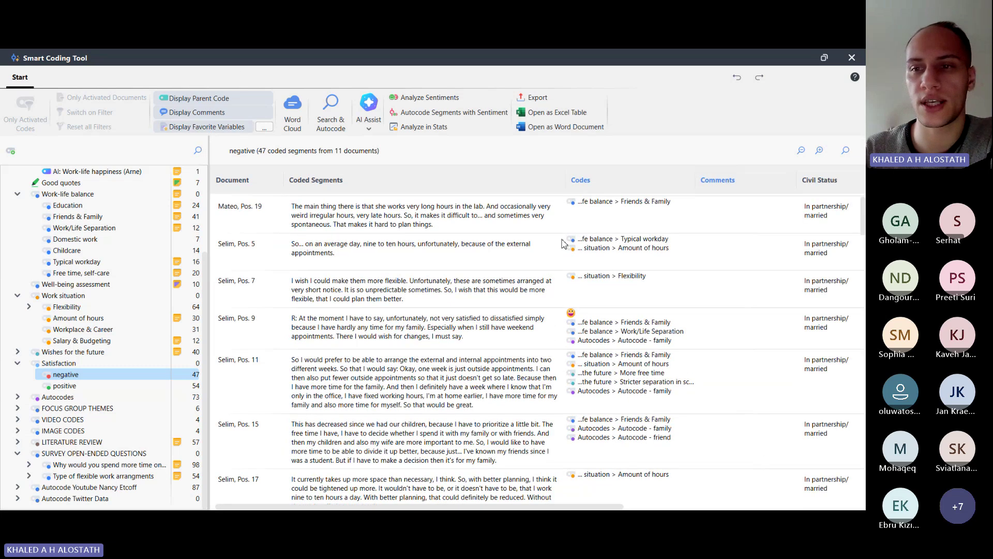
Review the available variables in the favorite variable list, accept the existing selection and examine the variable columns for the negative code's segments
{"action": "left_click", "coordinate": [264, 127]}
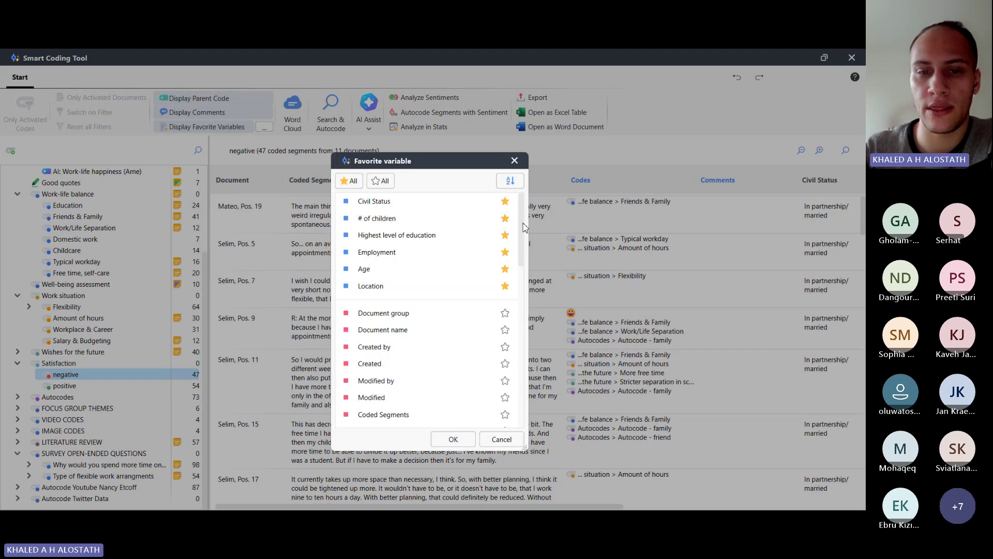
{"action": "scroll", "coordinate": [393, 233], "scroll_direction": "down", "scroll_amount": 1}
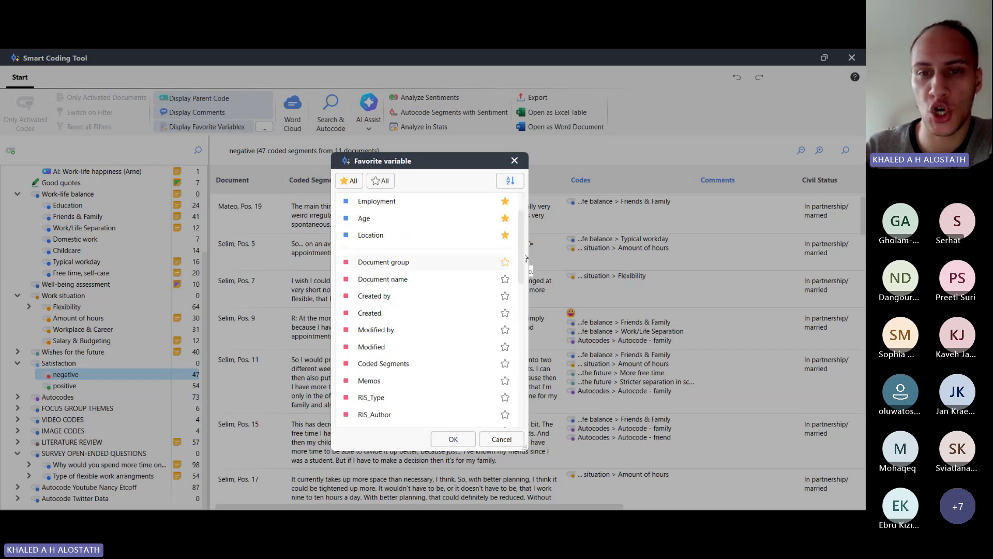
{"action": "scroll", "coordinate": [526, 263], "scroll_direction": "down", "scroll_amount": 1}
{"action": "left_click_drag", "start_coordinate": [526, 271], "coordinate": [532, 333]}
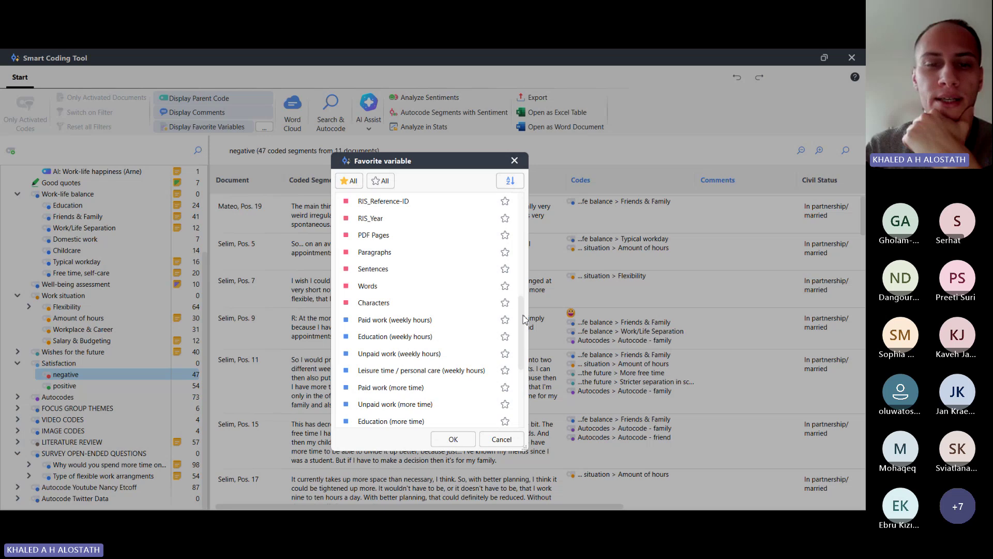
{"action": "left_click_drag", "start_coordinate": [523, 315], "coordinate": [523, 308]}
{"action": "scroll", "coordinate": [430, 315], "scroll_direction": "up", "scroll_amount": 4}
{"action": "scroll", "coordinate": [429, 320], "scroll_direction": "down", "scroll_amount": 5}
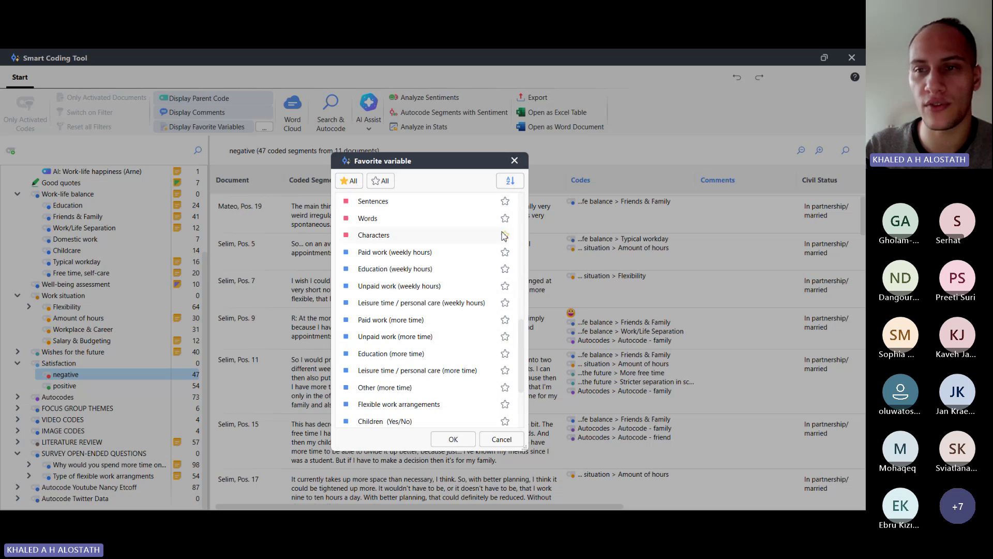
{"action": "left_click", "coordinate": [466, 439]}
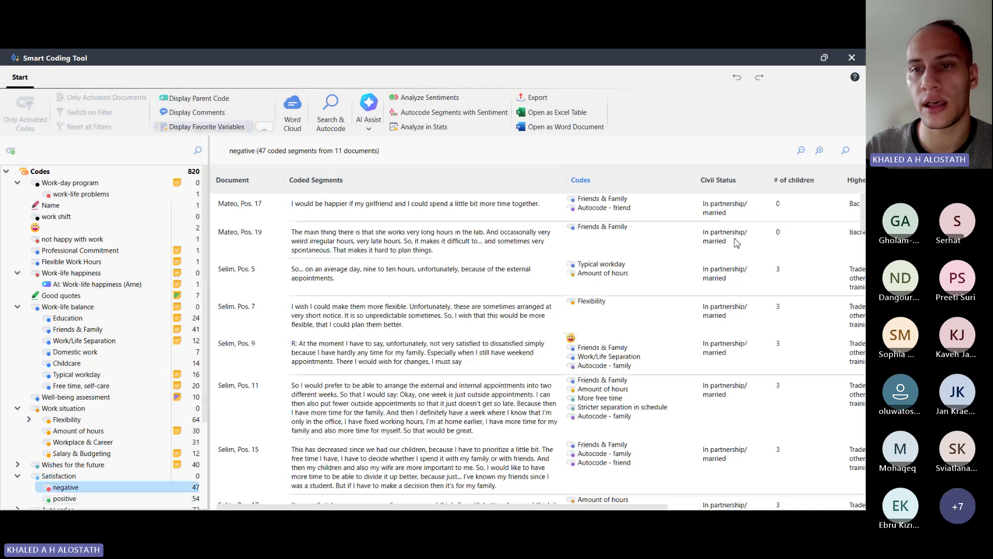
{"action": "scroll", "coordinate": [727, 243], "scroll_direction": "right", "scroll_amount": 5}
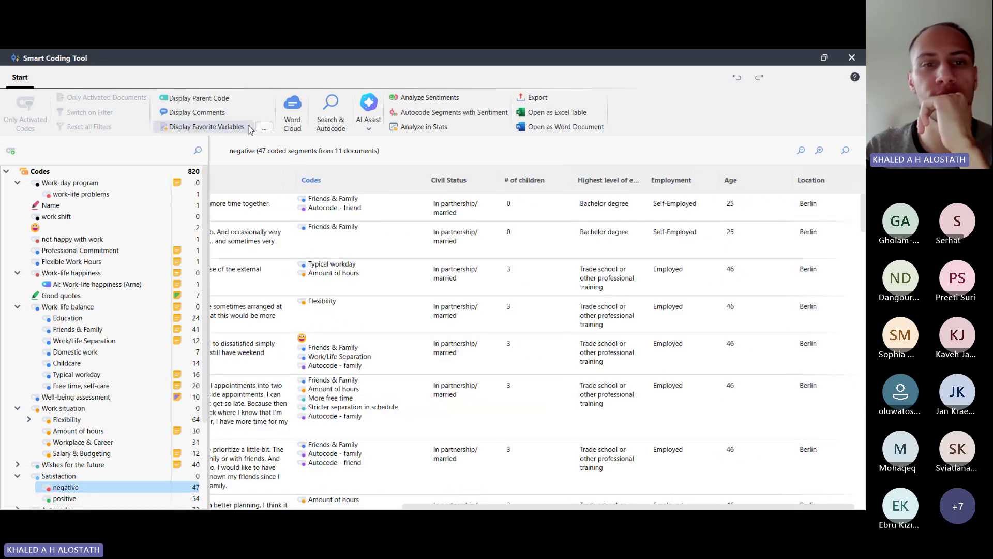
Check the favorite variable list once more, close it without changes and hide the variable columns
{"action": "left_click", "coordinate": [265, 128]}
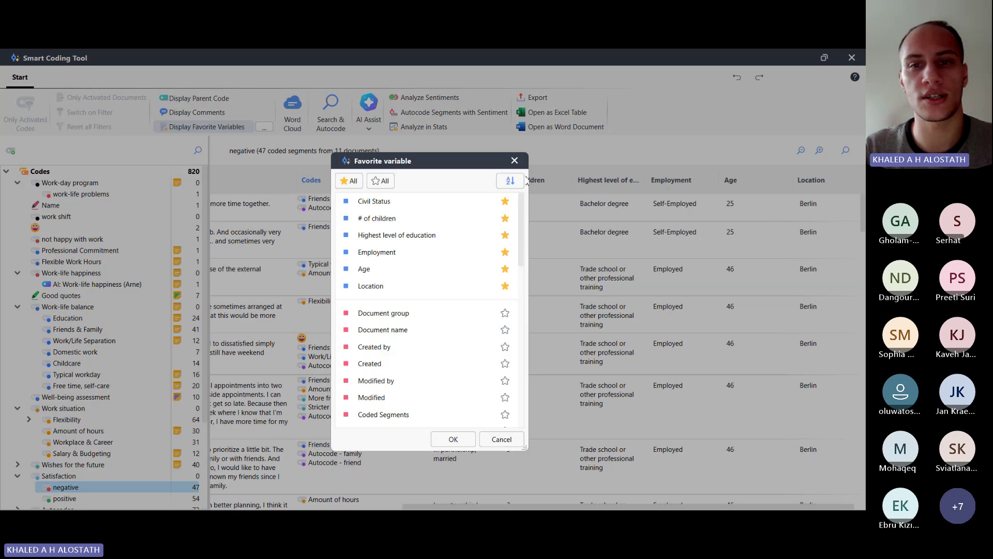
{"action": "key", "text": "Escape"}
{"action": "left_click", "coordinate": [202, 126]}
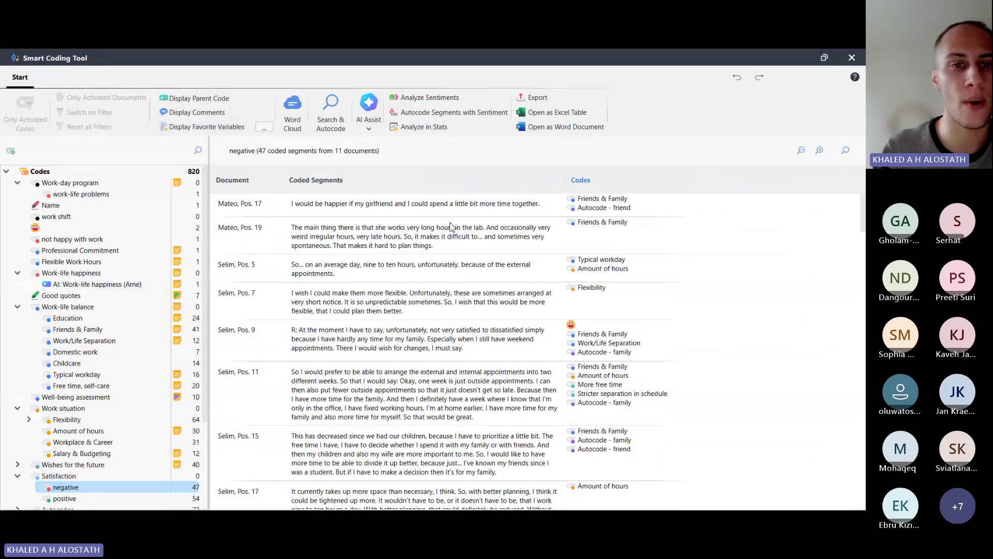
Try to run a text search for "education" from the negative code's segment list without restricting it to the listed segments
{"action": "scroll", "coordinate": [405, 250], "scroll_direction": "down", "scroll_amount": 3}
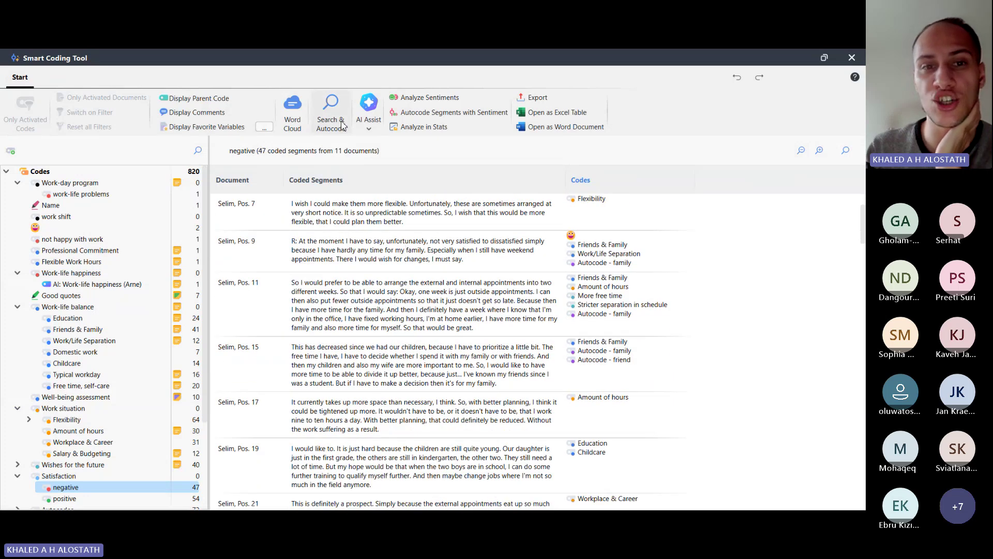
{"action": "left_click", "coordinate": [341, 124]}
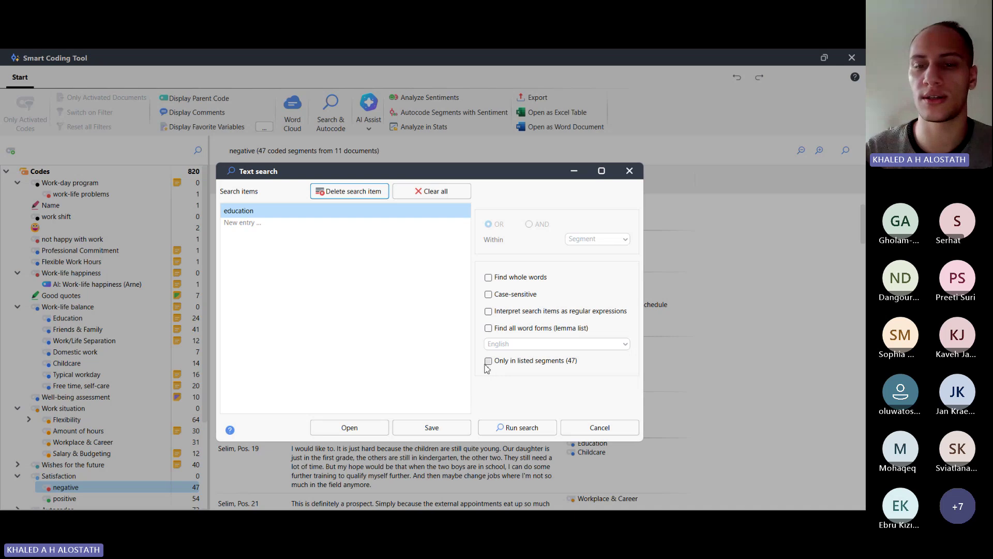
{"action": "left_click", "coordinate": [512, 428]}
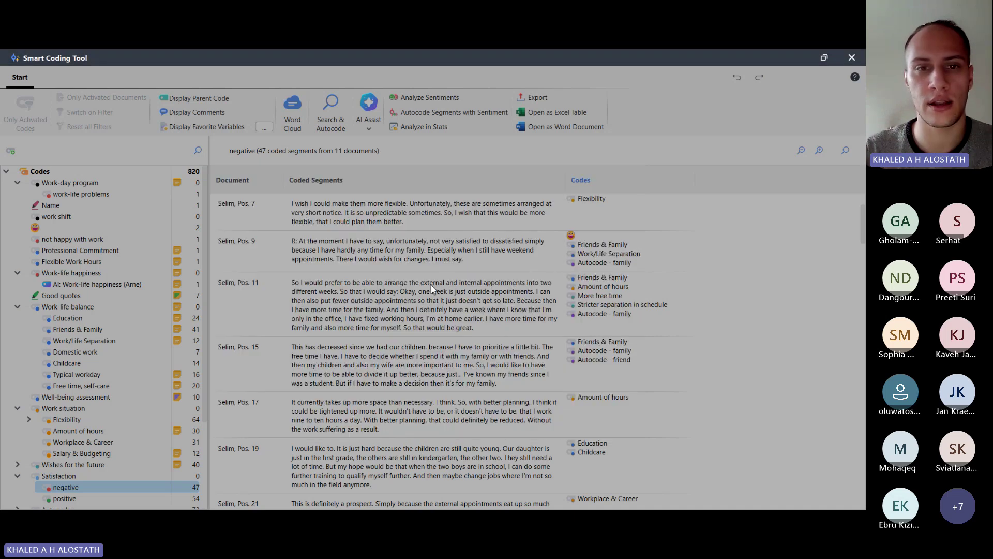
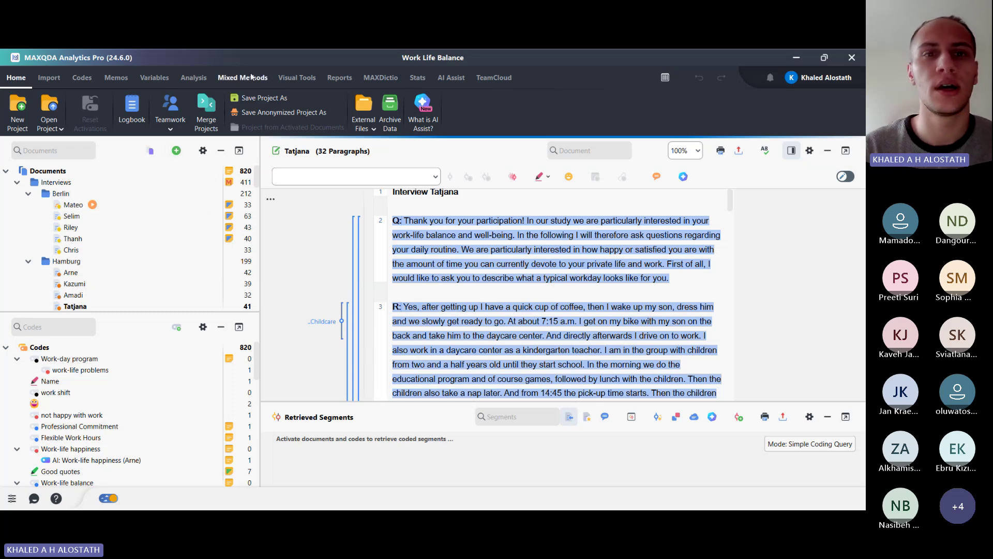
View the Creative Coding (4) map in MAXMaps and close MAXMaps
{"action": "left_click", "coordinate": [297, 78]}
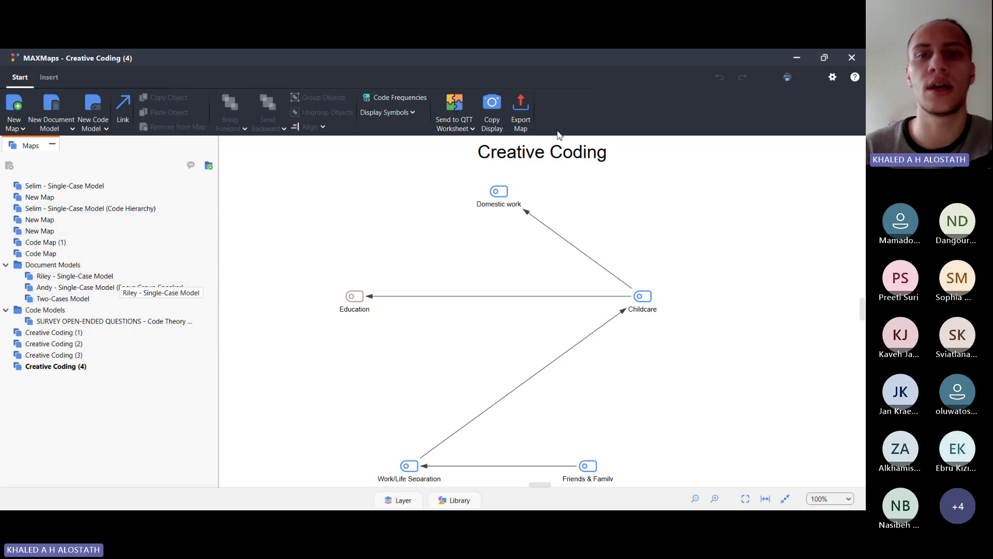
{"action": "left_click", "coordinate": [852, 57]}
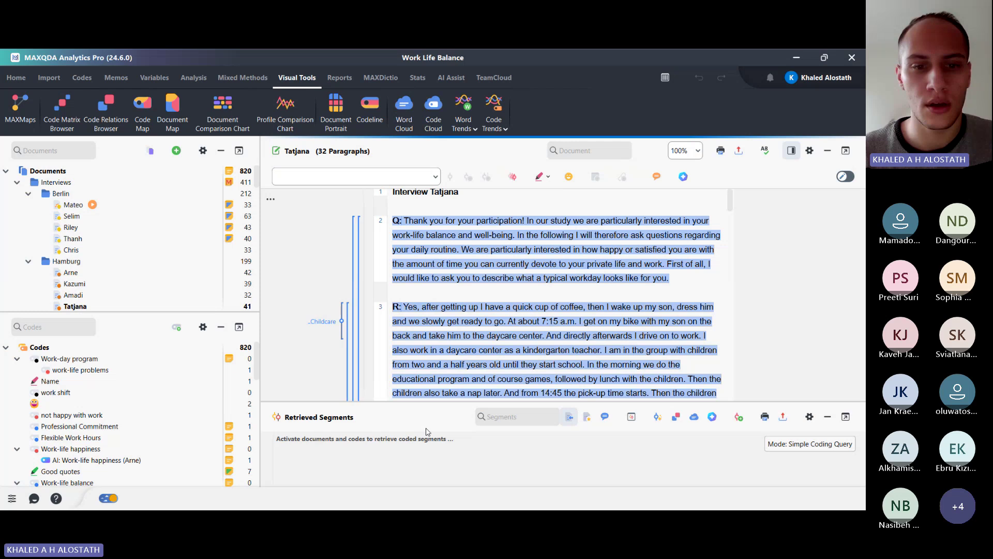
Open the Smart Coding Tool and run a text search for "education" across all coded segments
{"action": "left_click", "coordinate": [81, 78]}
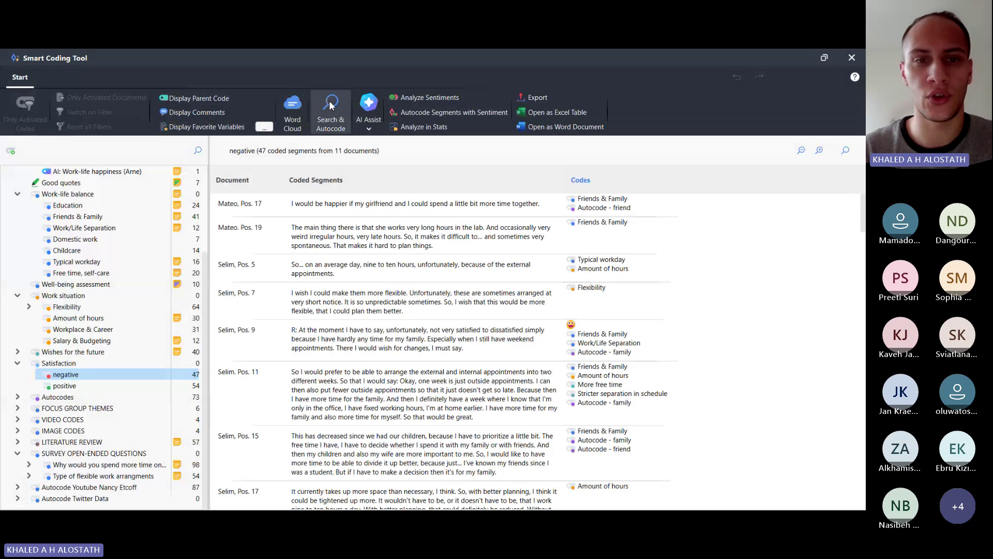
{"action": "key", "text": "Escape"}
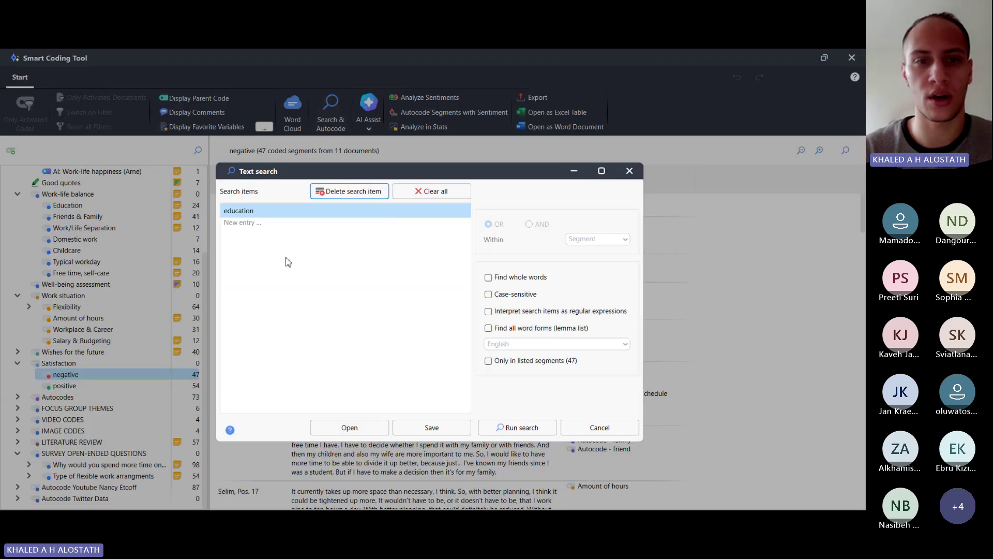
{"action": "left_click", "coordinate": [537, 427]}
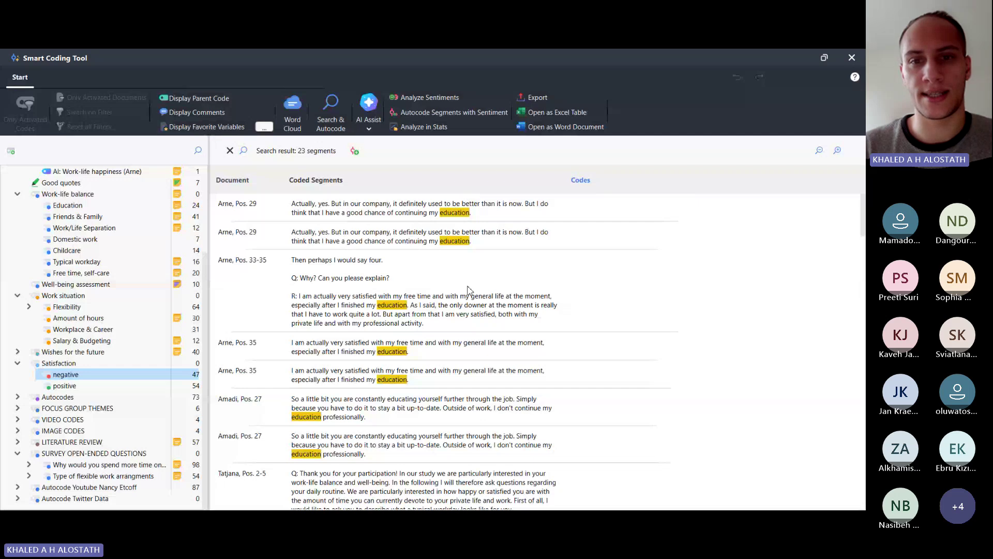
Examine the highlighted "education" hits throughout the listed coded segments and return to the first hit
{"action": "scroll", "coordinate": [468, 290], "scroll_direction": "down", "scroll_amount": 10}
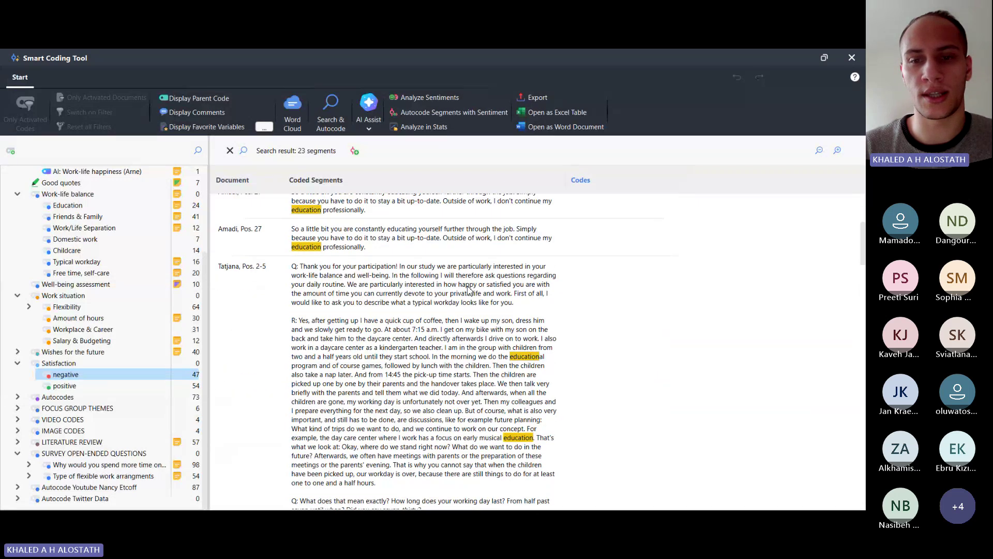
{"action": "scroll", "coordinate": [468, 290], "scroll_direction": "down", "scroll_amount": 10}
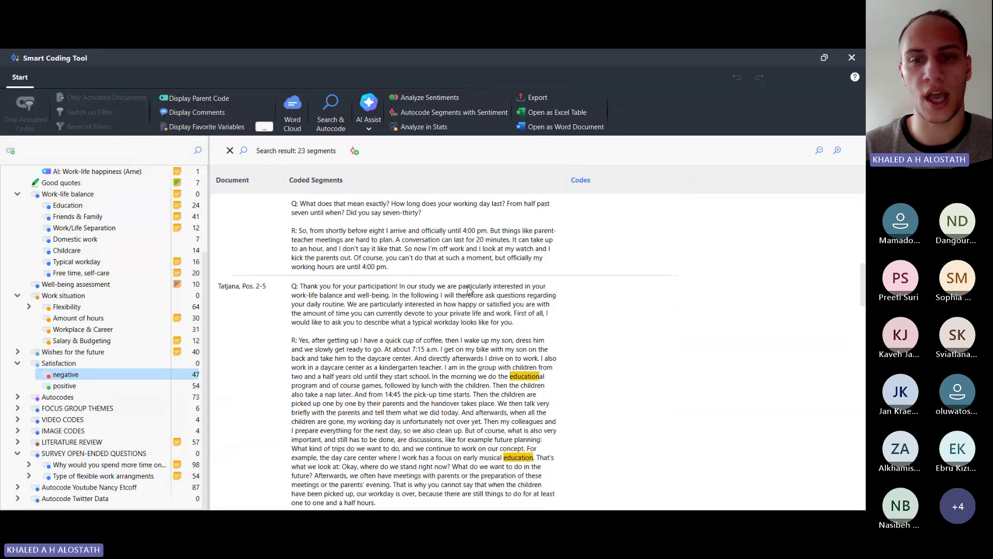
{"action": "scroll", "coordinate": [468, 289], "scroll_direction": "down", "scroll_amount": 10}
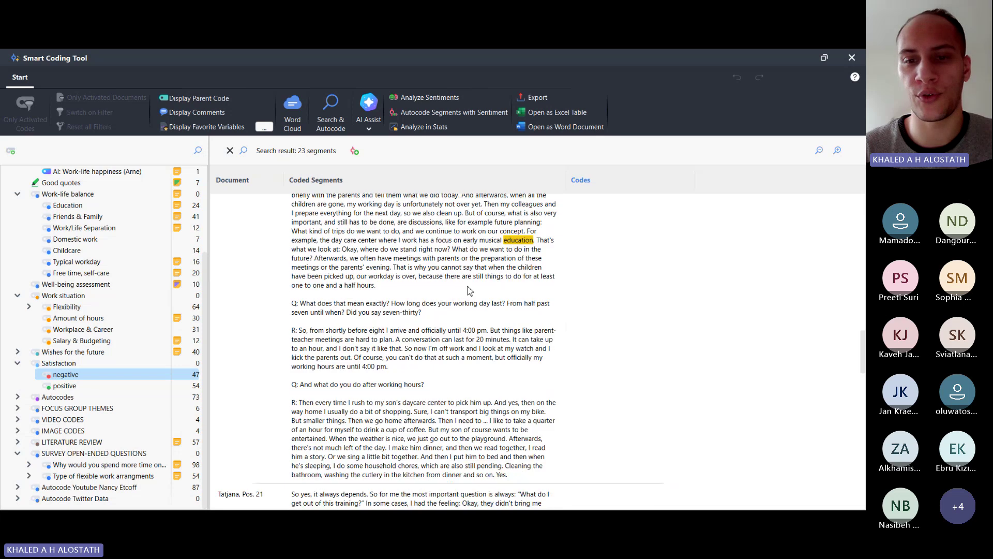
{"action": "scroll", "coordinate": [468, 289], "scroll_direction": "down", "scroll_amount": 10}
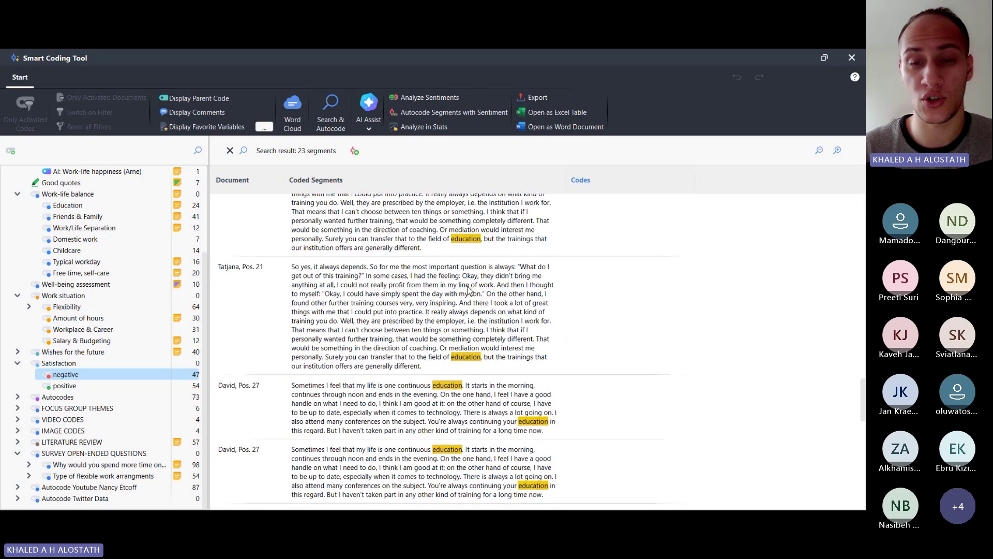
{"action": "scroll", "coordinate": [469, 289], "scroll_direction": "down", "scroll_amount": 10}
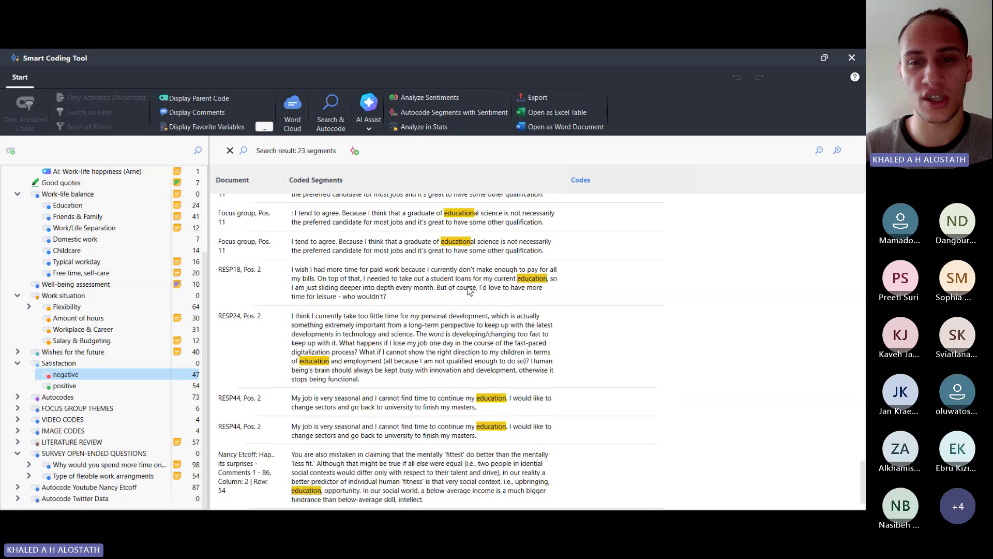
{"action": "scroll", "coordinate": [468, 289], "scroll_direction": "up", "scroll_amount": 8}
{"action": "scroll", "coordinate": [469, 290], "scroll_direction": "up", "scroll_amount": 3}
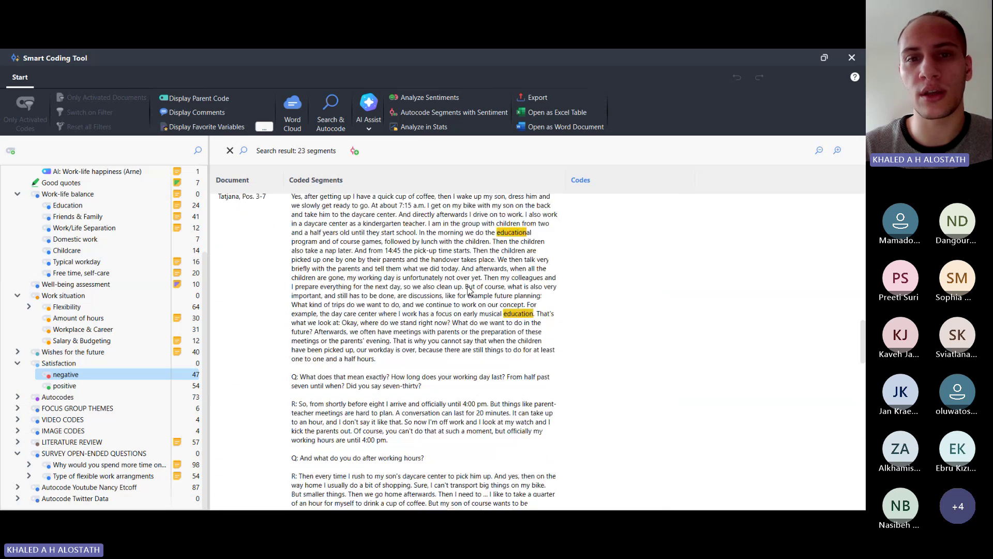
{"action": "scroll", "coordinate": [469, 289], "scroll_direction": "up", "scroll_amount": 5}
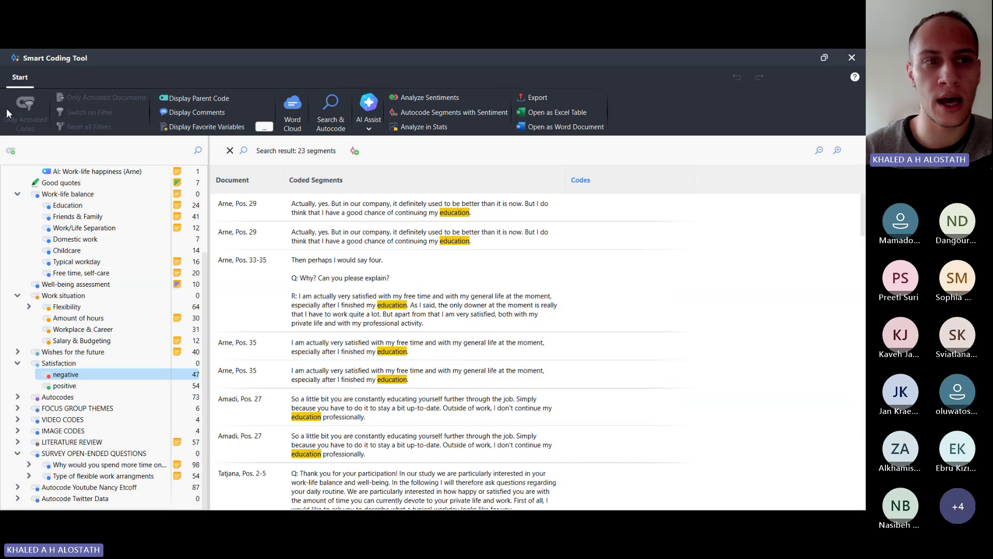
View the new code dialog and the coding options for the first search hit, leaving both without making changes
{"action": "key", "text": "Escape"}
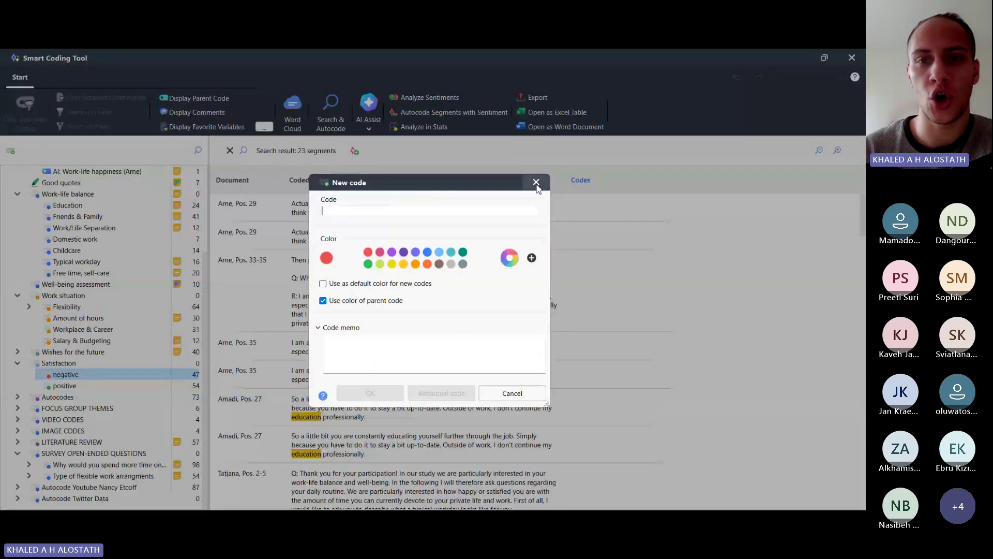
{"action": "left_click", "coordinate": [536, 183]}
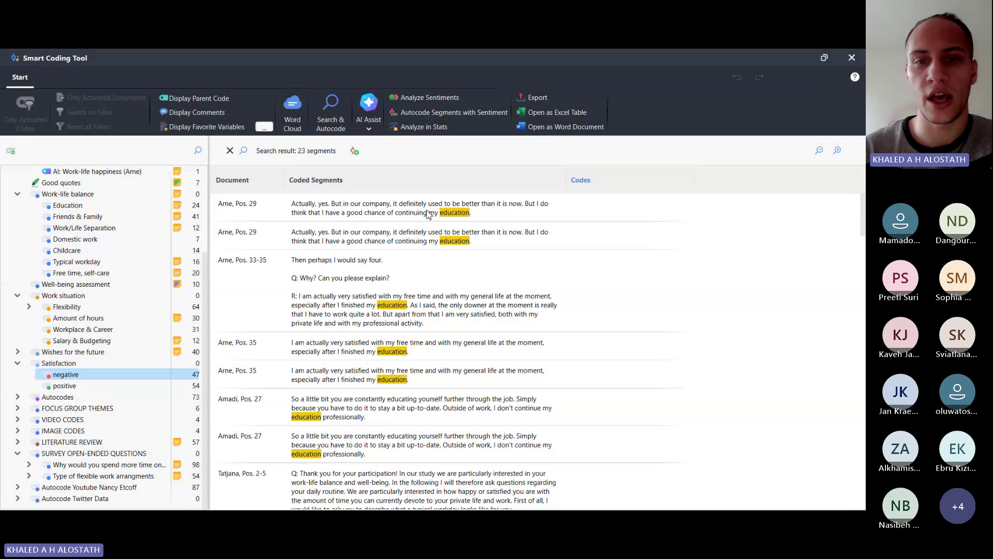
{"action": "left_click", "coordinate": [370, 206]}
{"action": "right_click", "coordinate": [371, 206]}
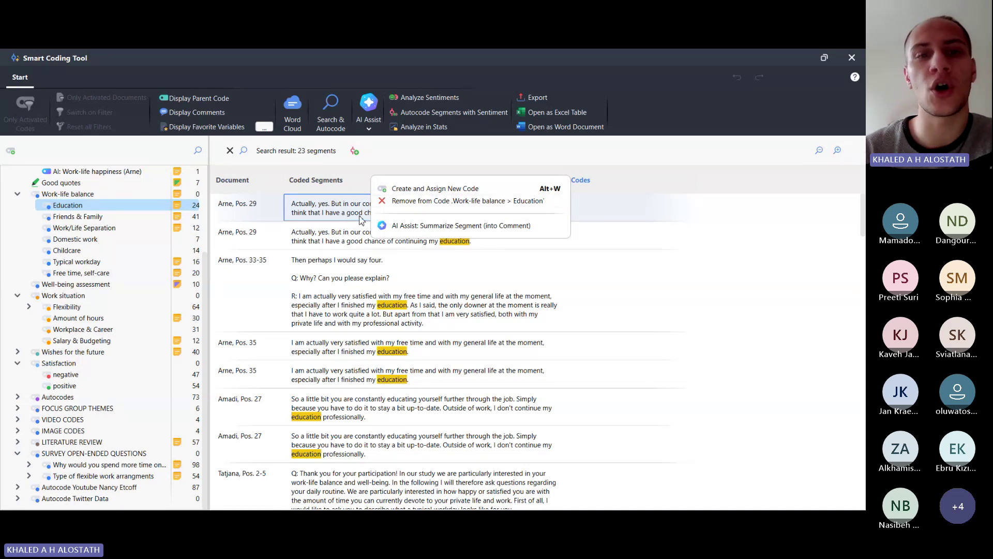
{"action": "left_click", "coordinate": [326, 209]}
Display parent codes and sort the search results by their coded segments in ascending order
{"action": "left_click", "coordinate": [199, 99]}
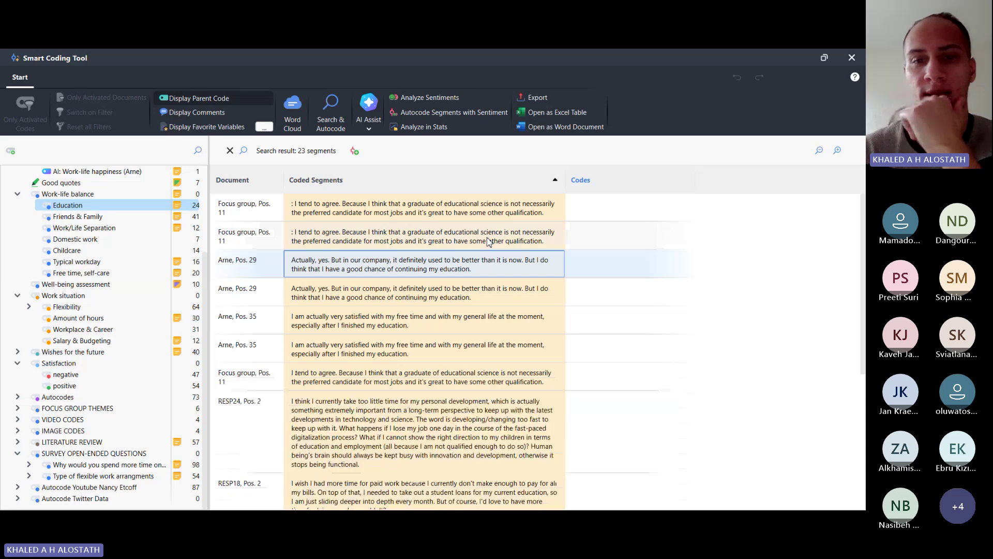
{"action": "left_click", "coordinate": [488, 242]}
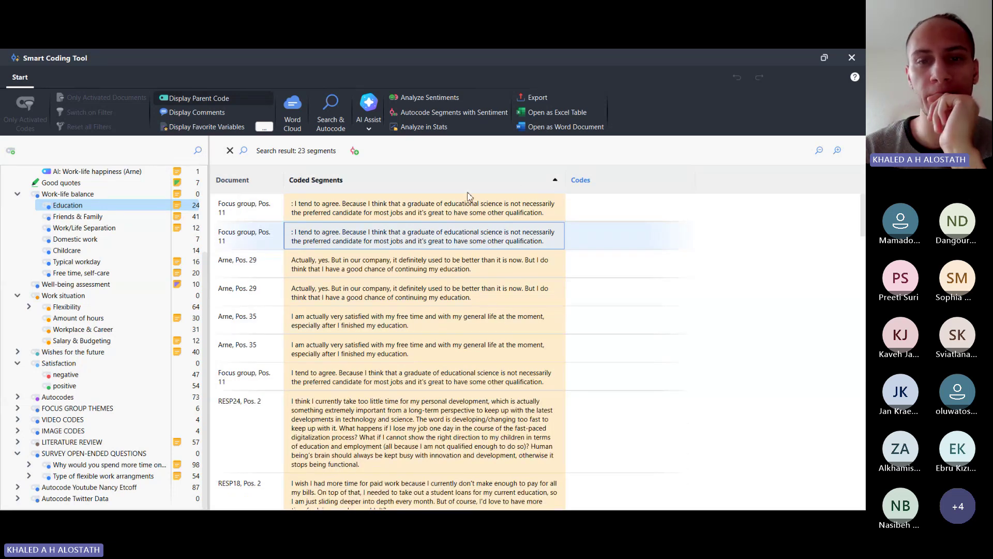
{"action": "left_click", "coordinate": [555, 181]}
{"action": "left_click", "coordinate": [554, 184]}
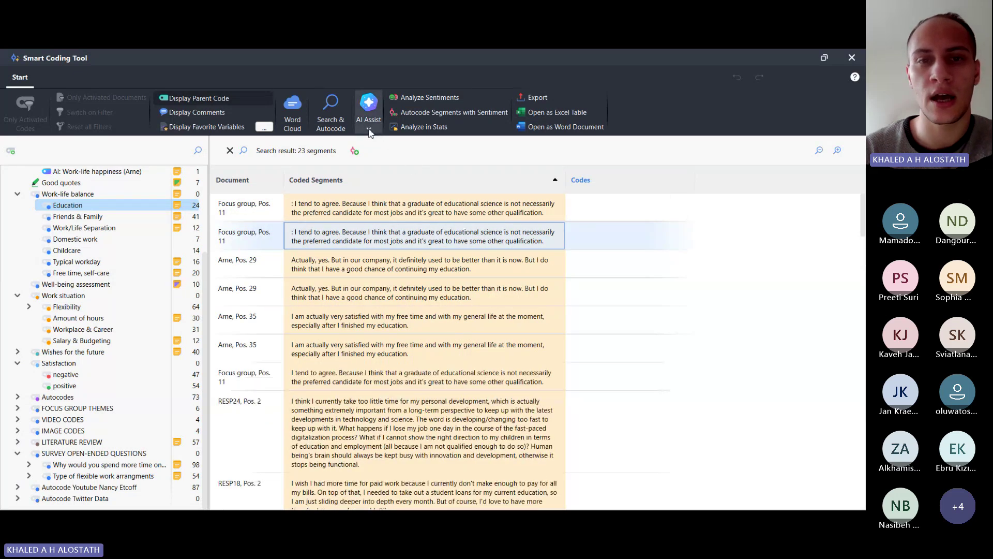
View the AI Assist options for the listed text segments, close them and browse the sorted search results
{"action": "left_click", "coordinate": [369, 130]}
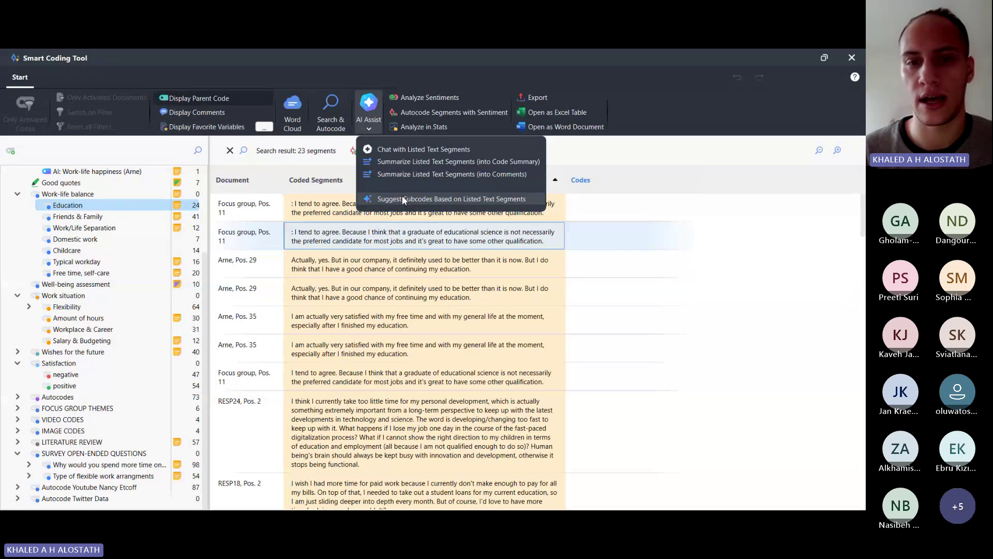
{"action": "left_click", "coordinate": [433, 282]}
{"action": "left_click", "coordinate": [391, 262]}
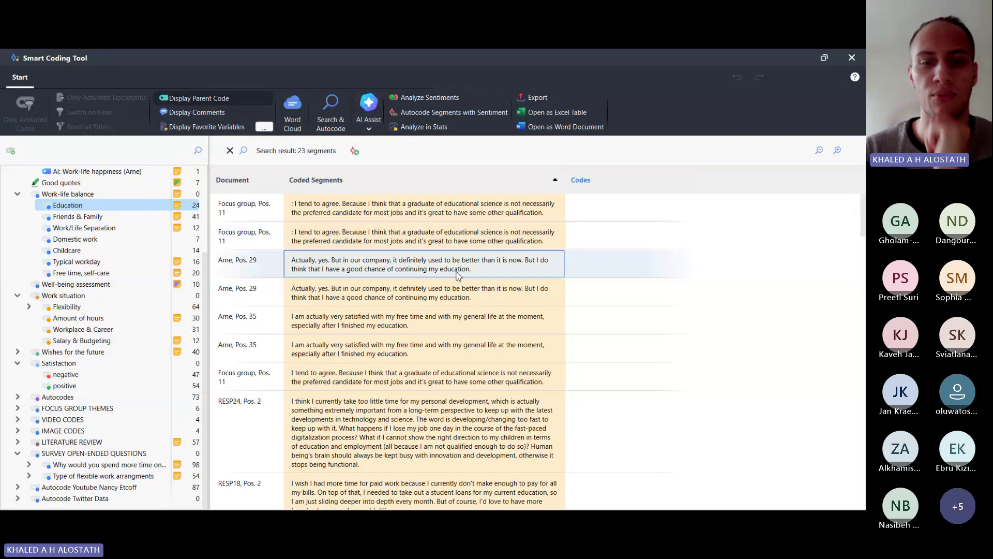
{"action": "scroll", "coordinate": [368, 320], "scroll_direction": "down", "scroll_amount": 3}
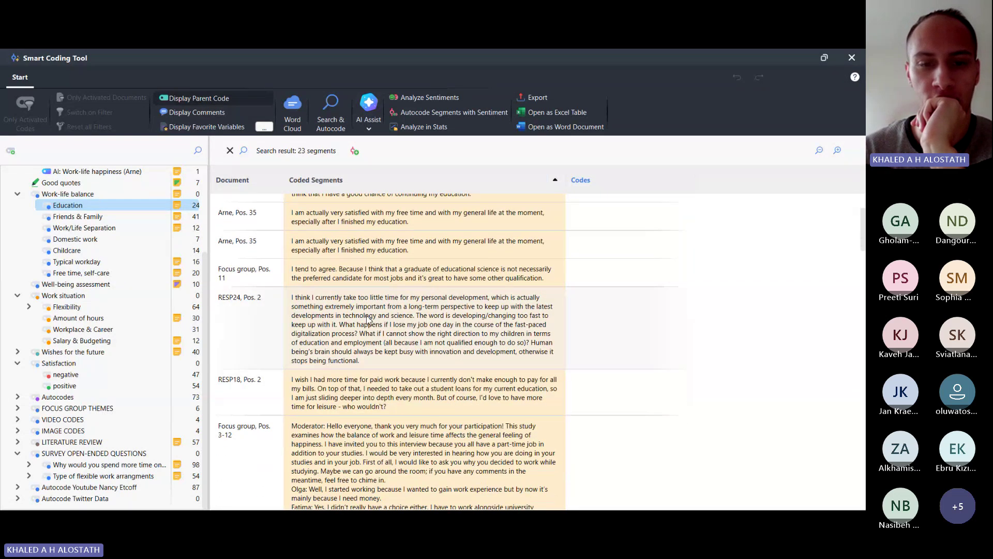
Summarize the RESP24 coded segment with AI Assist as a short English topic list added to its comment
{"action": "left_click", "coordinate": [482, 291]}
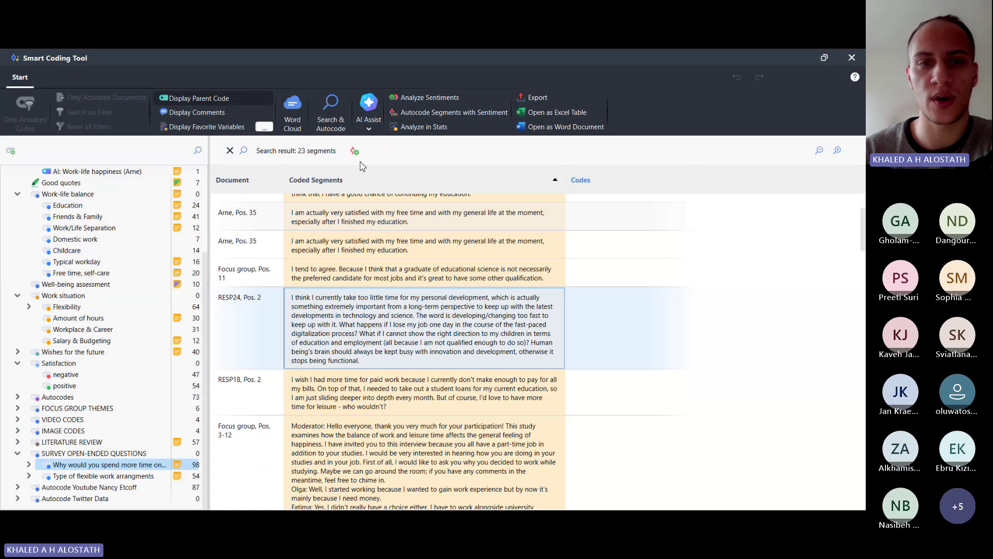
{"action": "right_click", "coordinate": [395, 300]}
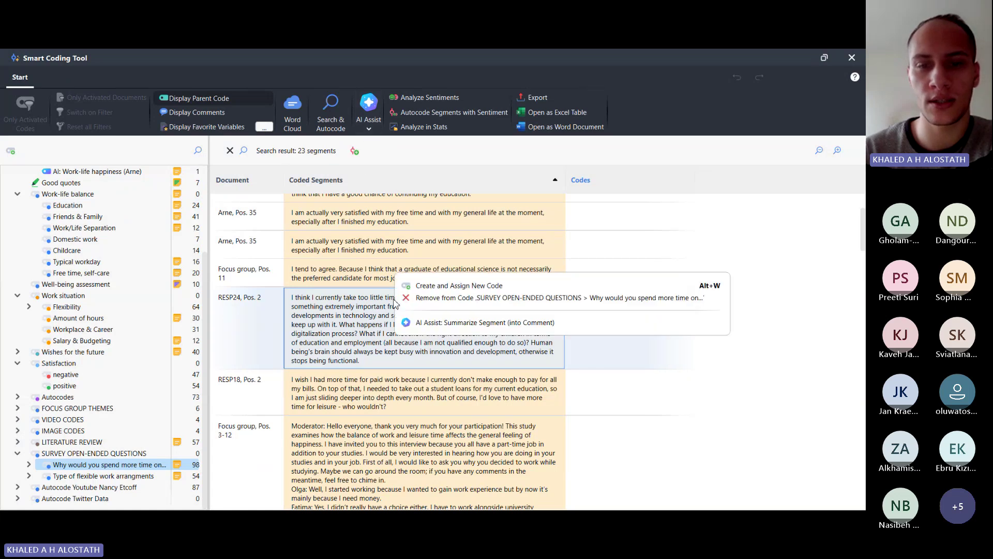
{"action": "left_click", "coordinate": [472, 323]}
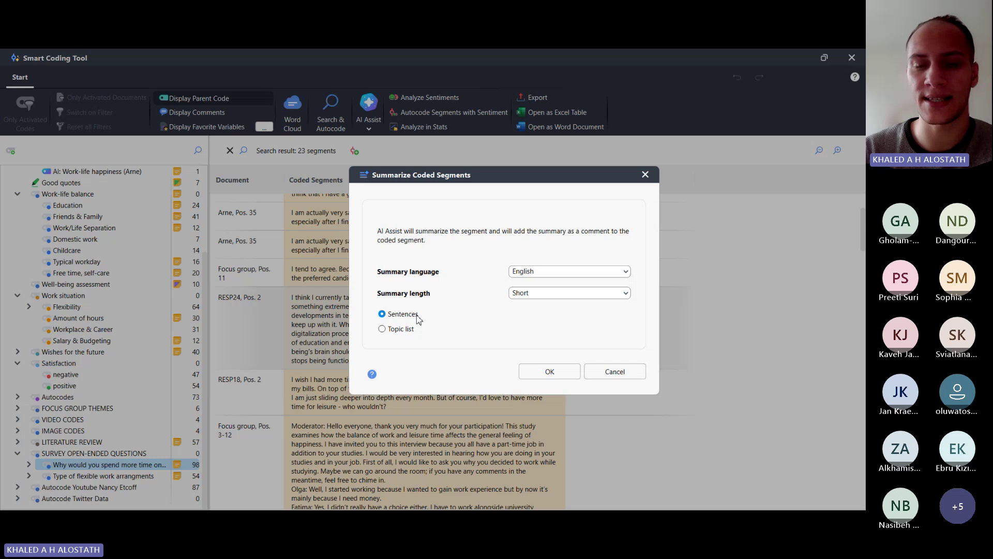
{"action": "left_click", "coordinate": [382, 330]}
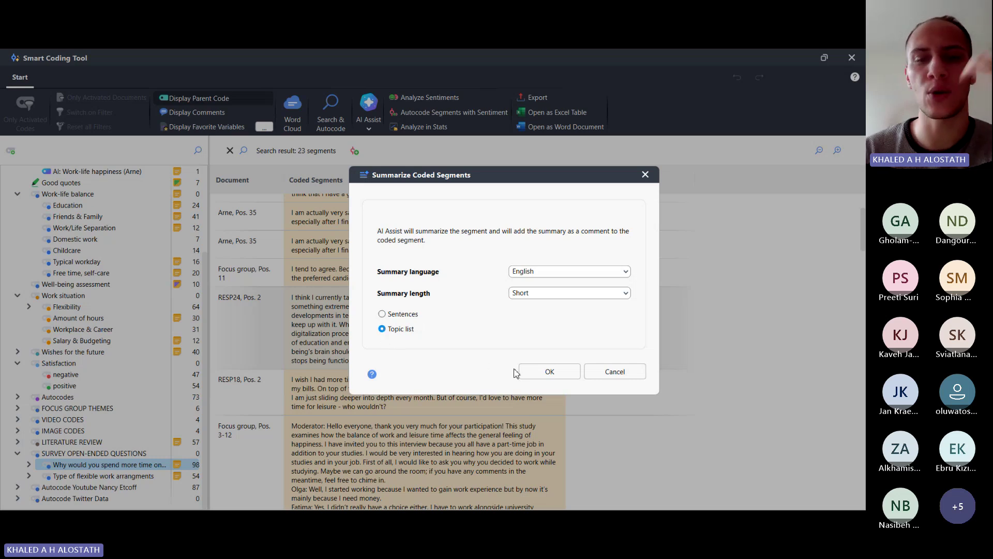
{"action": "left_click", "coordinate": [547, 377]}
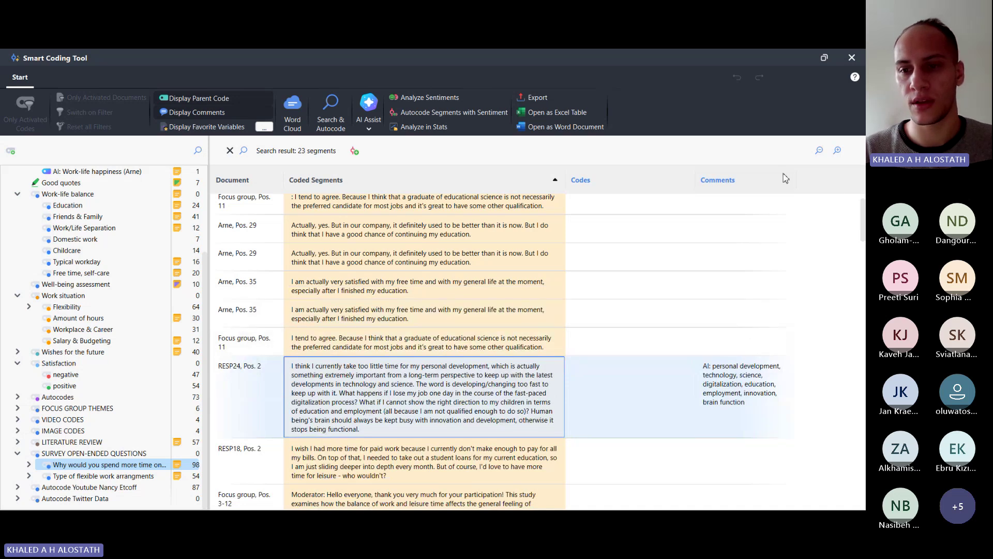
View the AI summary comment beside paragraph 2 in the RESP24 document and leave the Smart Coding Tool
{"action": "key", "text": "Escape"}
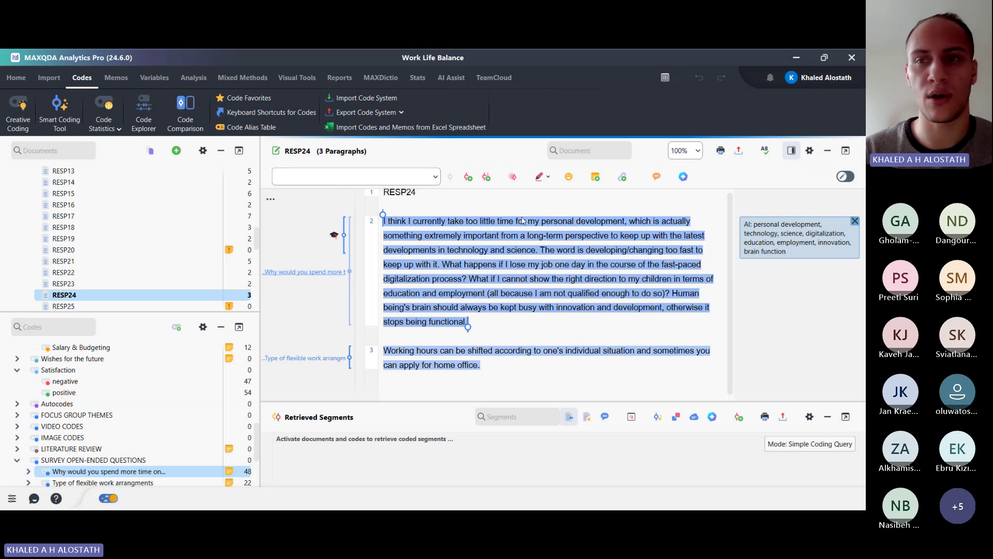
{"action": "key", "text": "alt+Tab"}
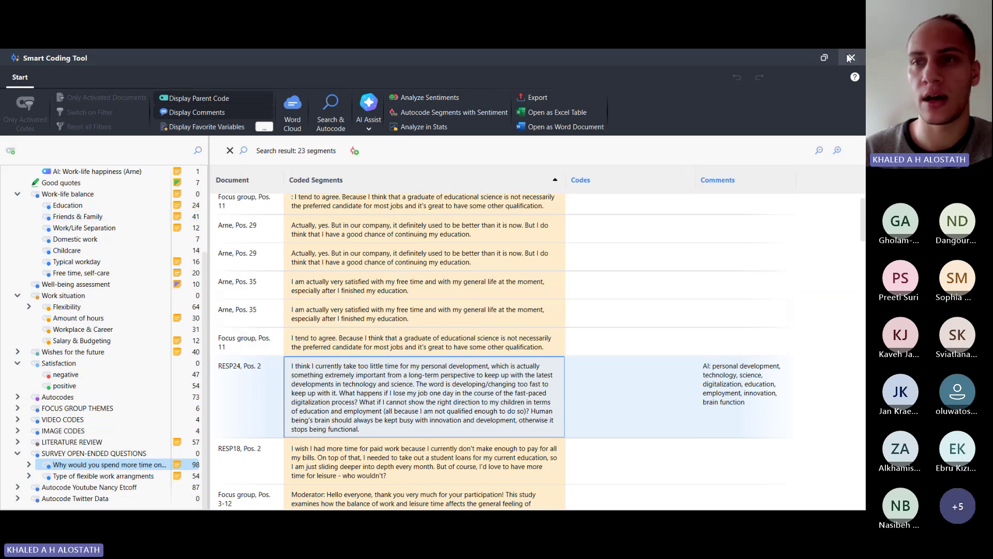
{"action": "key", "text": "Escape"}
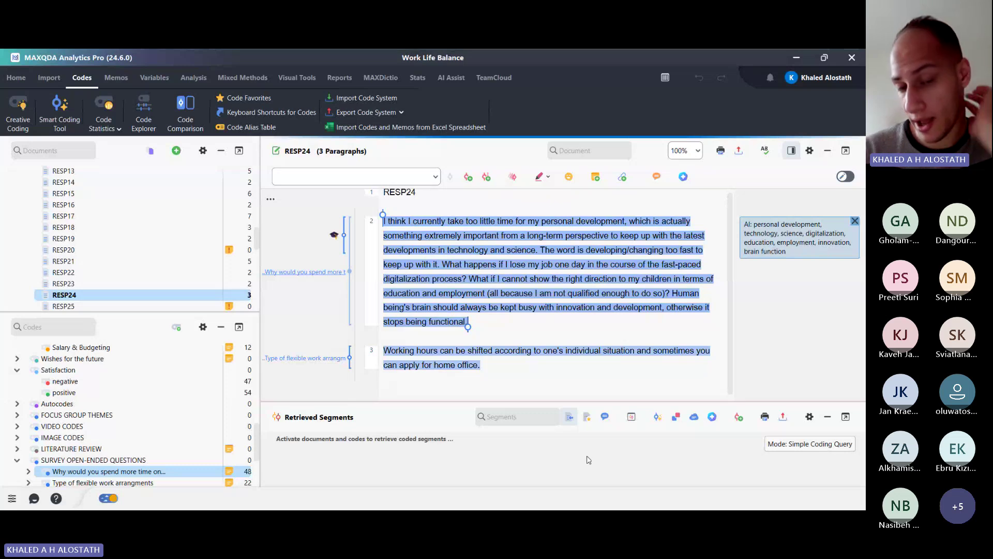
{"action": "left_click", "coordinate": [437, 278]}
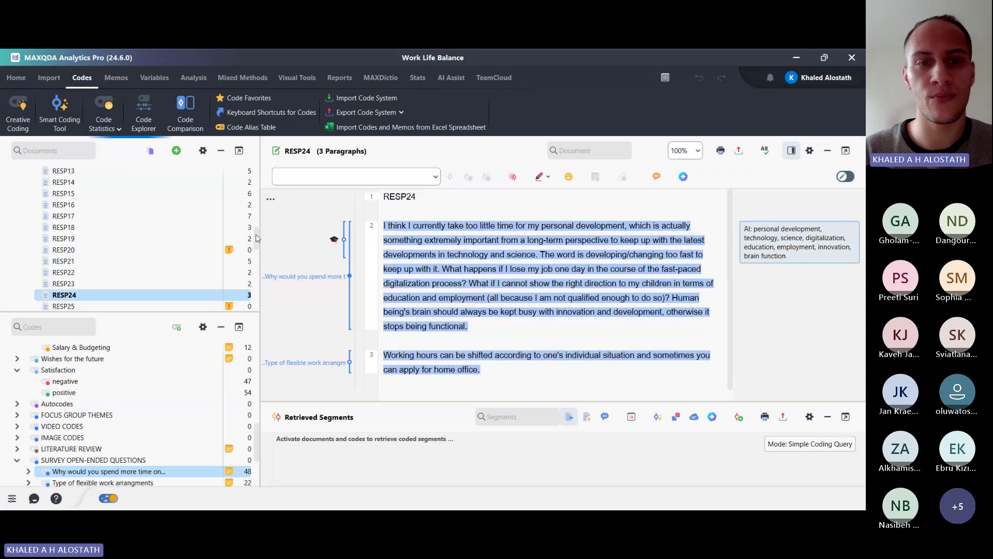
Open the second interview of the Berlin group and set up AI Coding for it with the Education code
{"action": "left_click_drag", "start_coordinate": [257, 238], "coordinate": [257, 181]}
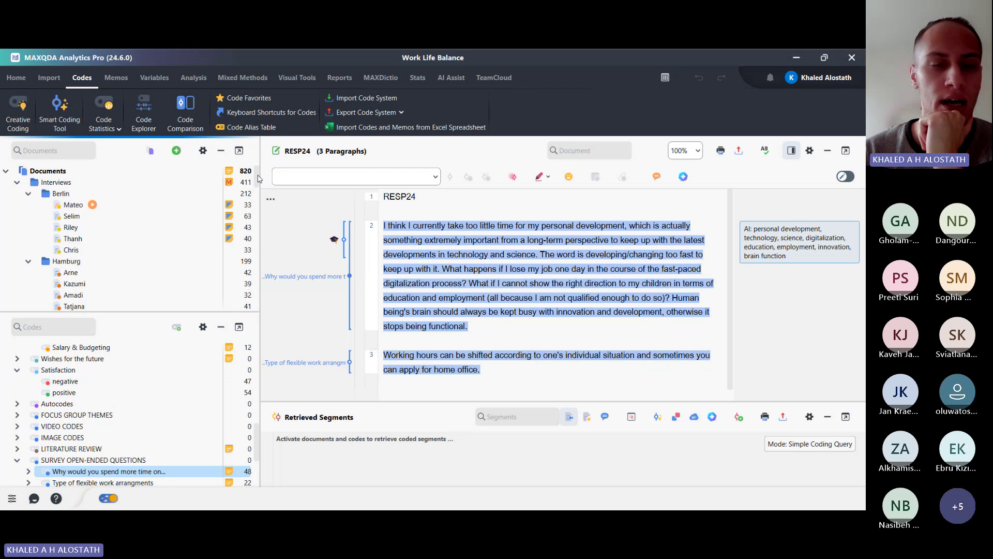
{"action": "double_click", "coordinate": [91, 217]}
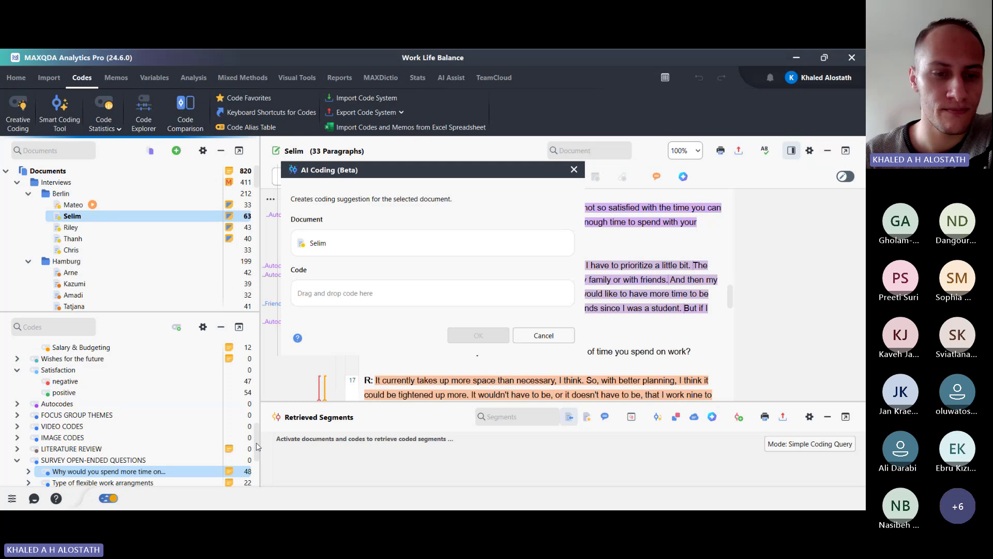
{"action": "left_click_drag", "start_coordinate": [256, 443], "coordinate": [254, 373]}
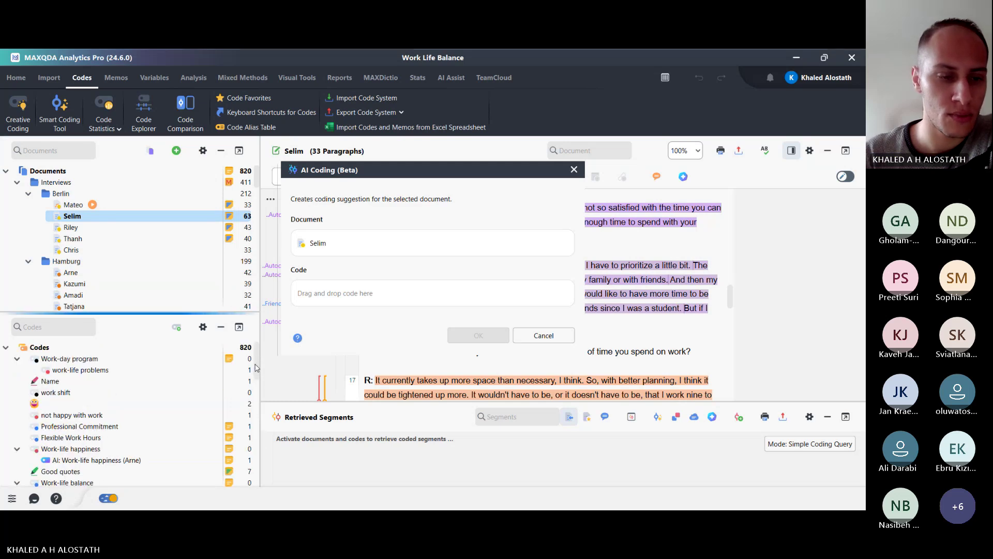
{"action": "scroll", "coordinate": [254, 375], "scroll_direction": "down", "scroll_amount": 3}
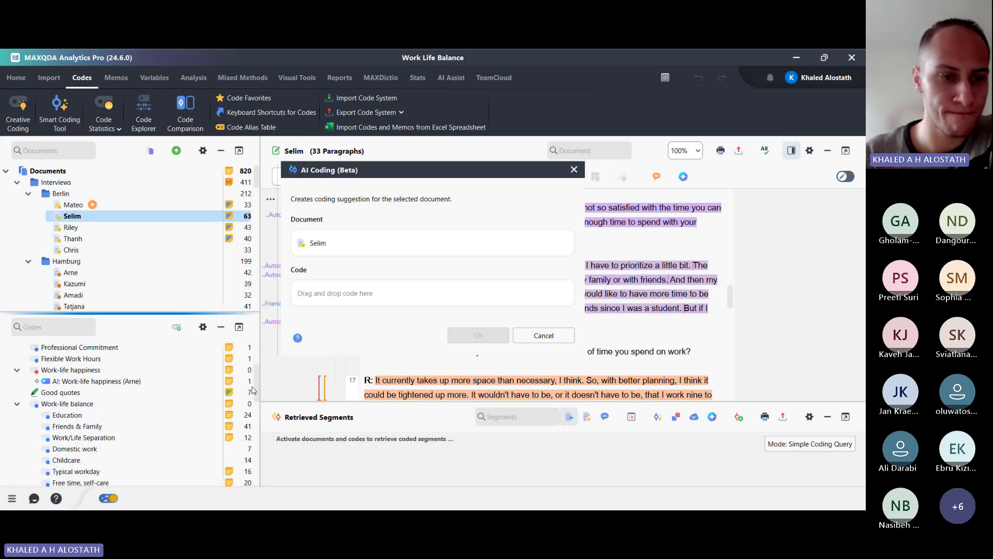
{"action": "left_click_drag", "start_coordinate": [82, 395], "coordinate": [359, 301]}
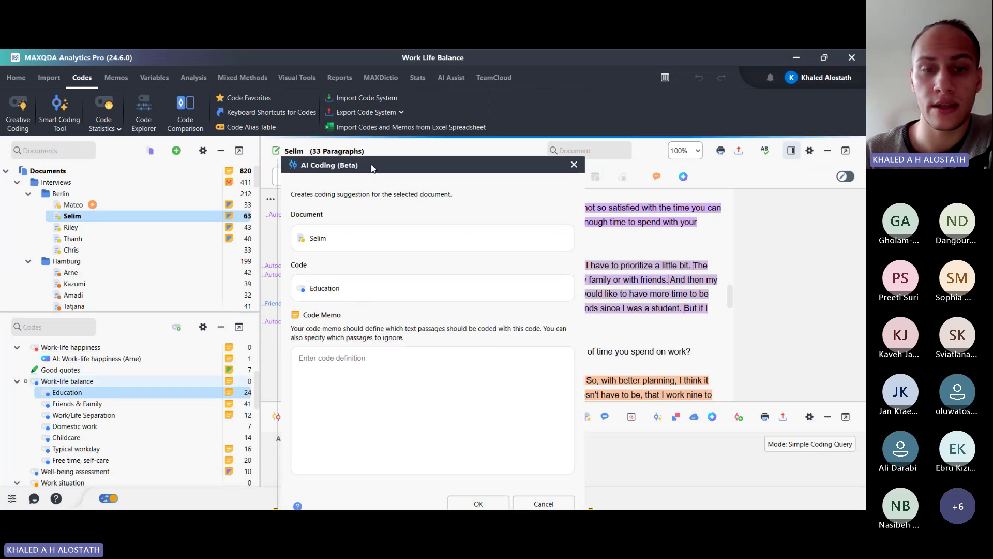
{"action": "left_click", "coordinate": [376, 338]}
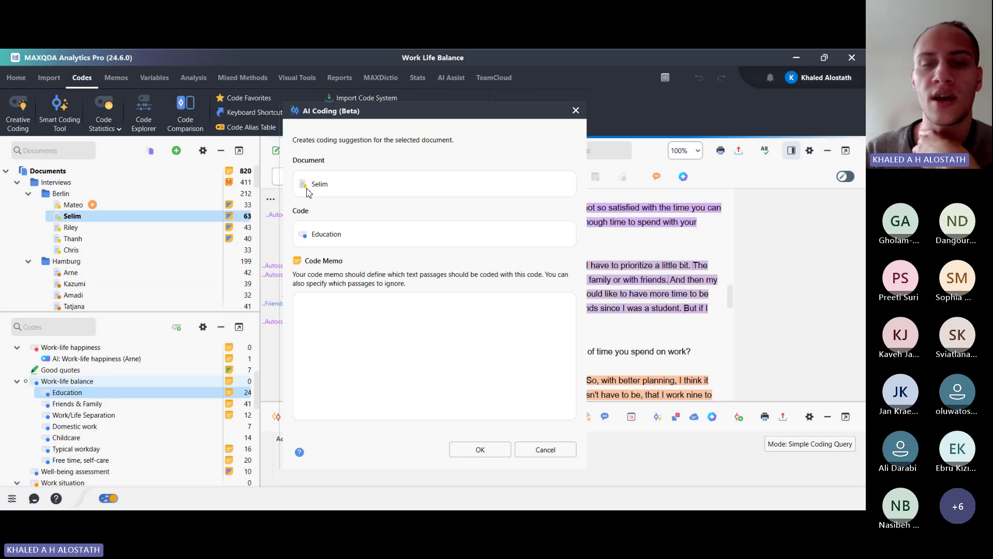
Define the code memo as 'This document is about work life balance and I want to understand the educational background of' the interviewee, and run AI Coding
{"action": "left_click", "coordinate": [338, 314]}
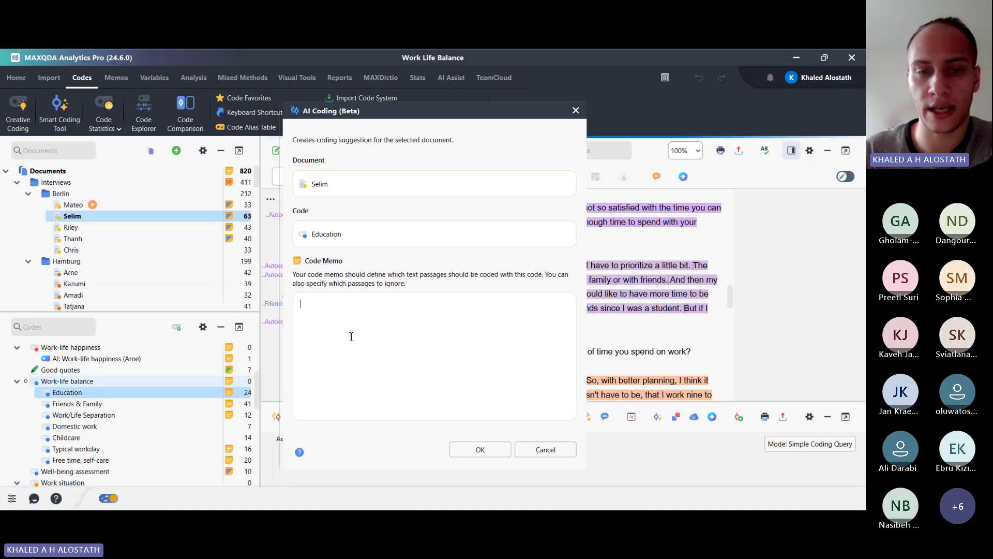
{"action": "type", "text": "T"}
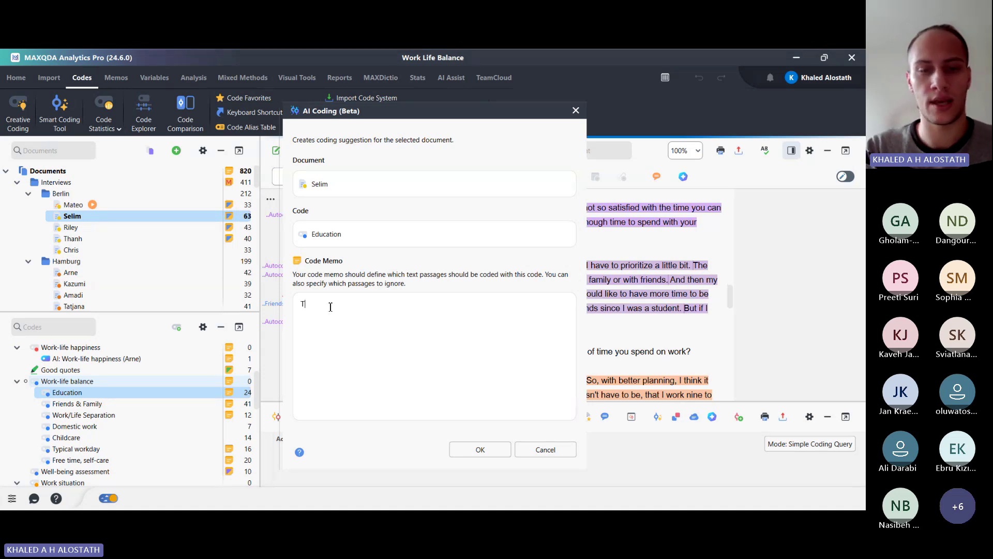
{"action": "type", "text": "his docume"}
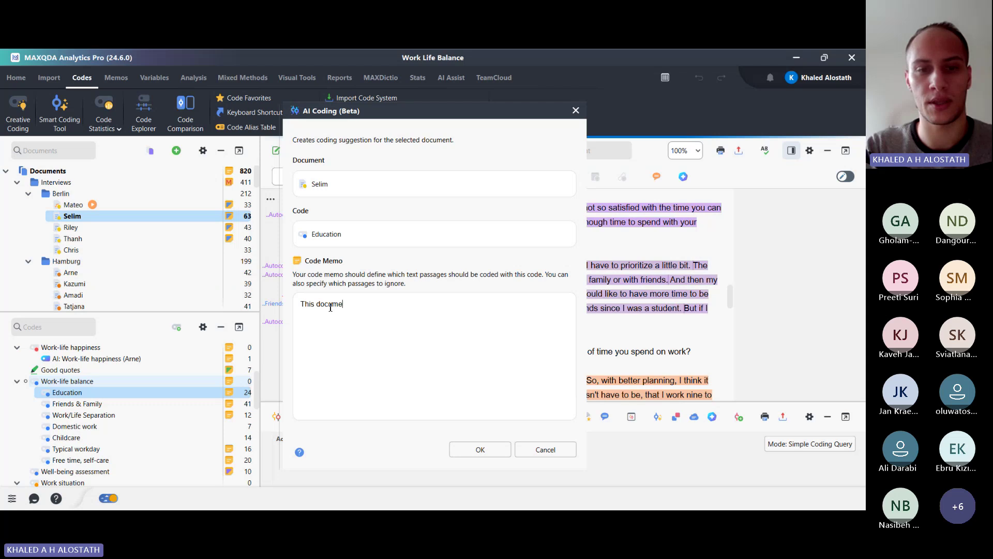
{"action": "type", "text": "nt is about w"}
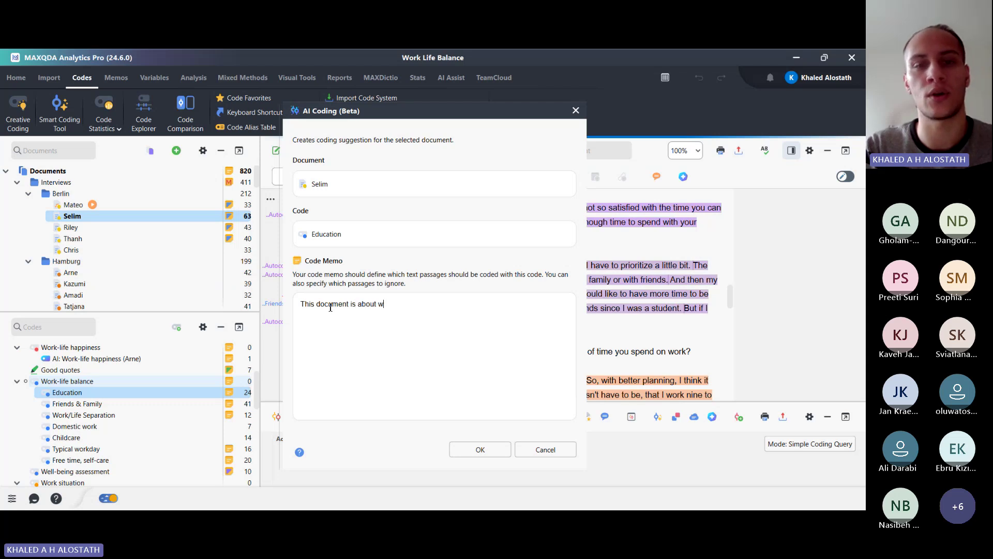
{"action": "type", "text": "ork life balanc"}
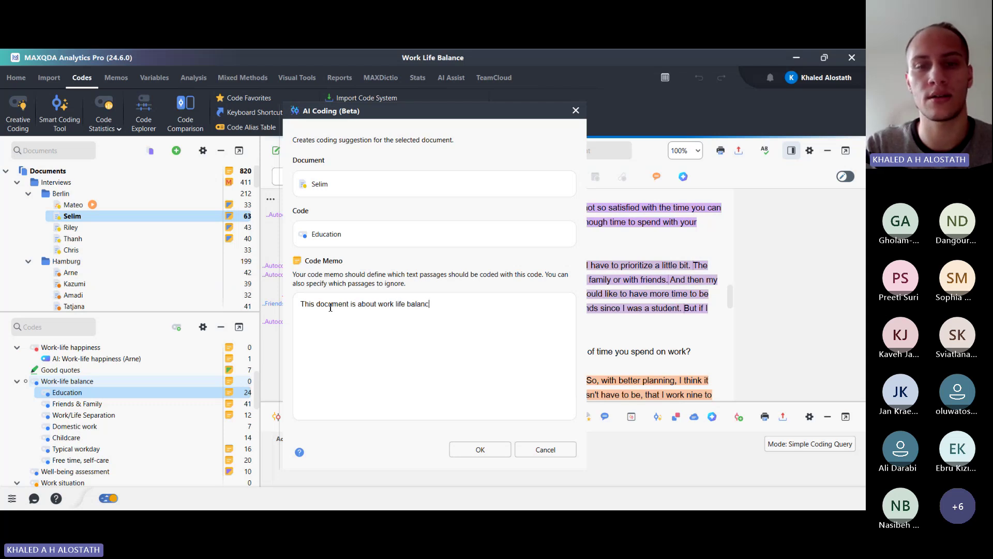
{"action": "type", "text": "e and I"}
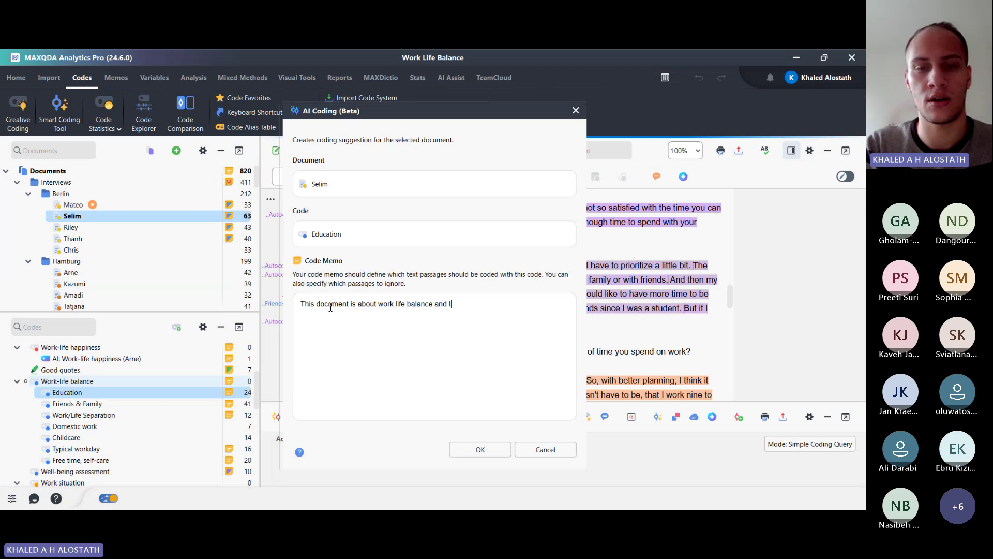
{"action": "type", "text": " want to understan"}
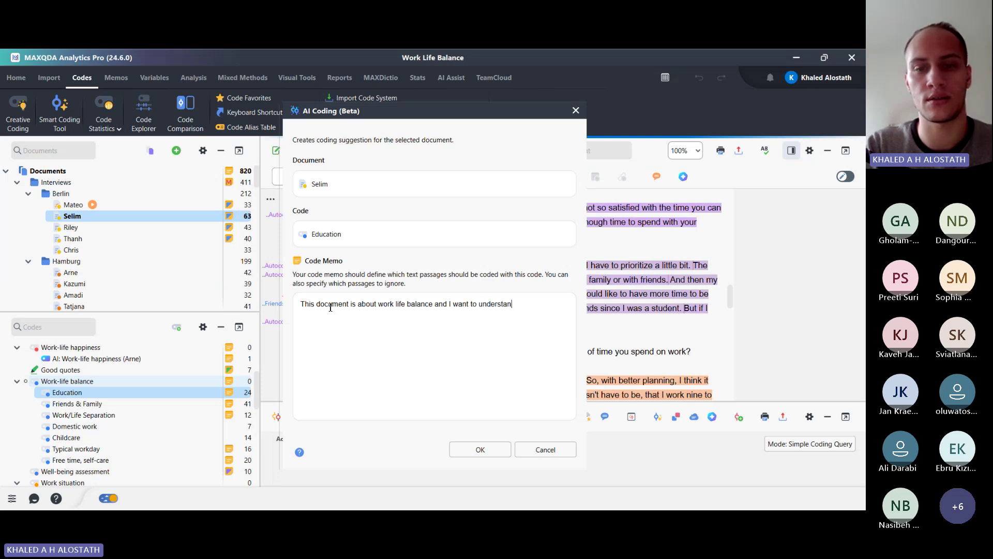
{"action": "type", "text": "d the educational "}
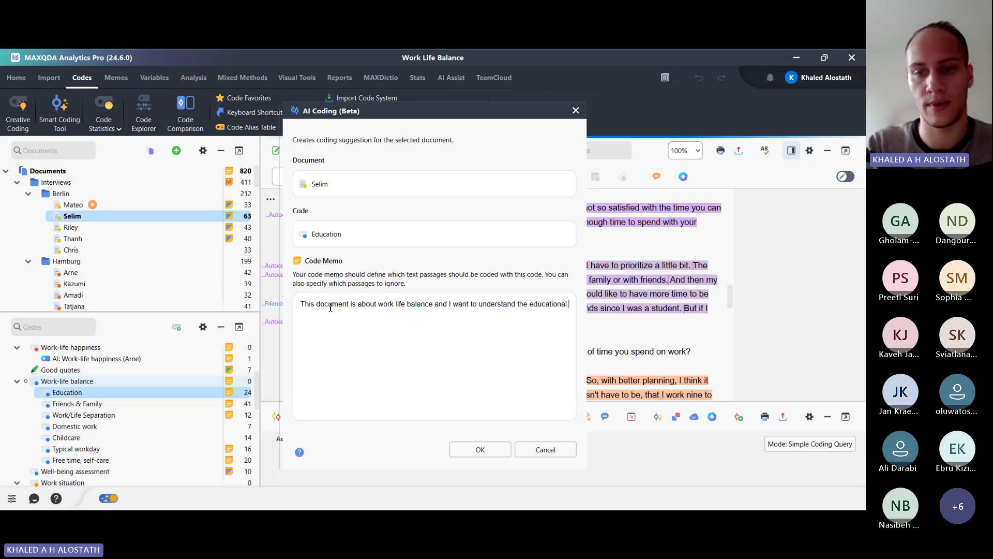
{"action": "type", "text": "backg"}
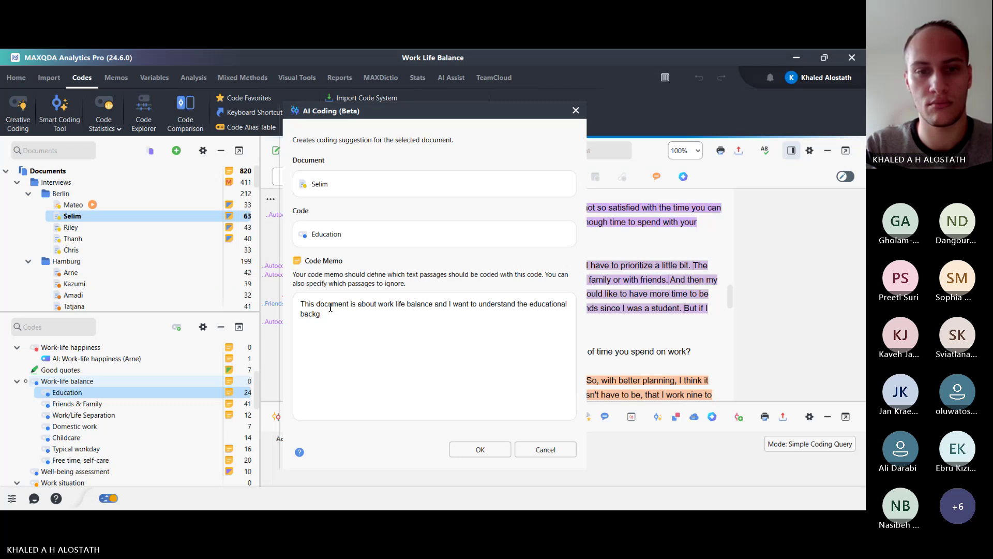
{"action": "type", "text": "round of "}
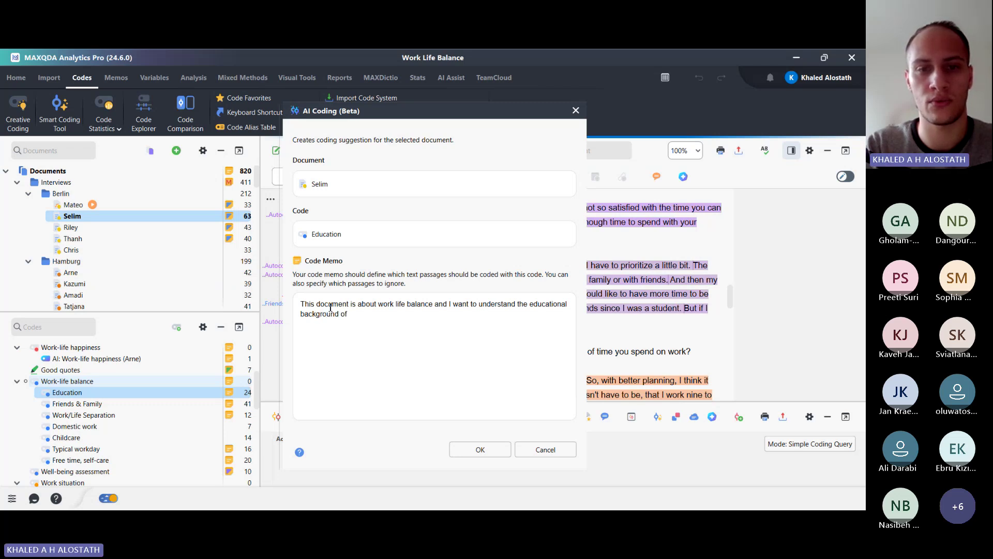
{"action": "type", "text": "Selim "}
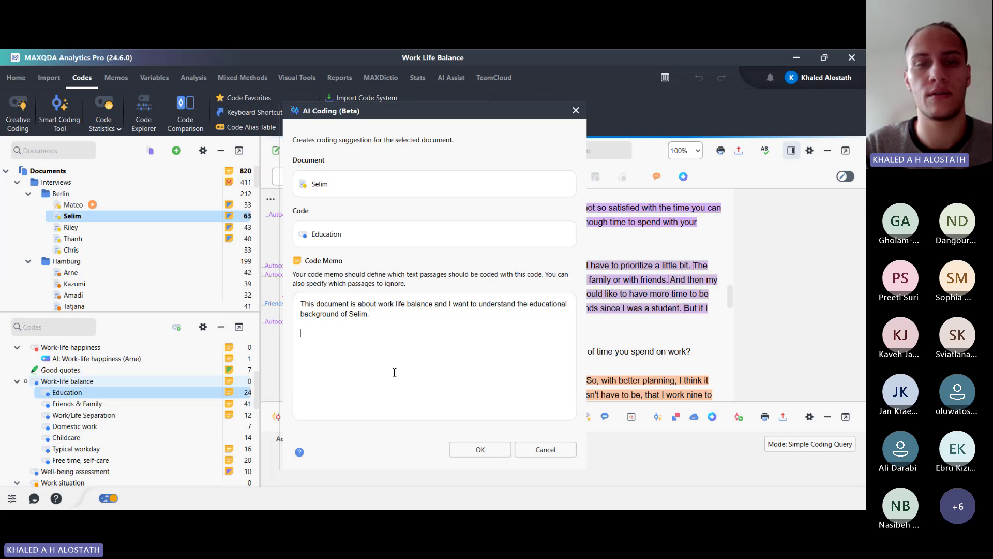
{"action": "type", "text": "A"}
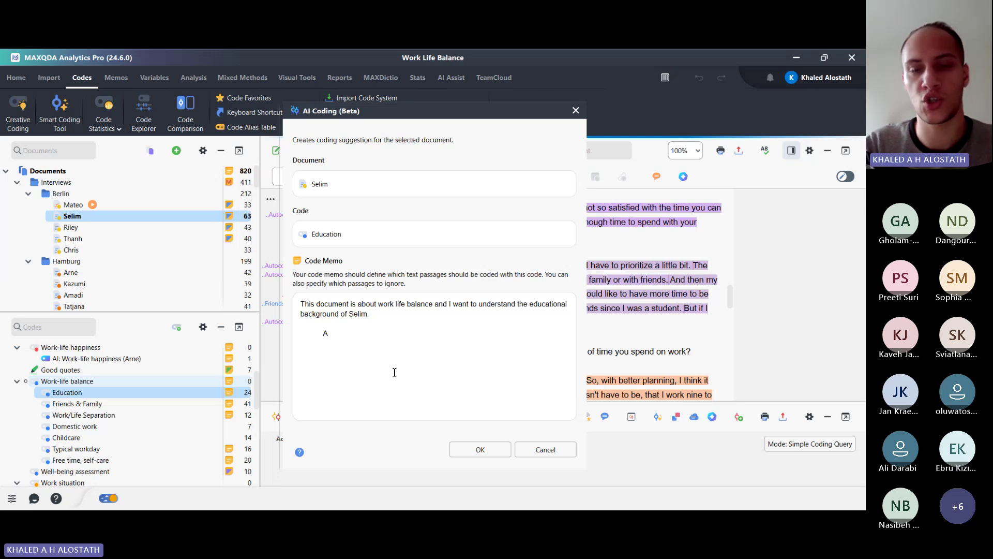
{"action": "key", "text": "BackSpace"}
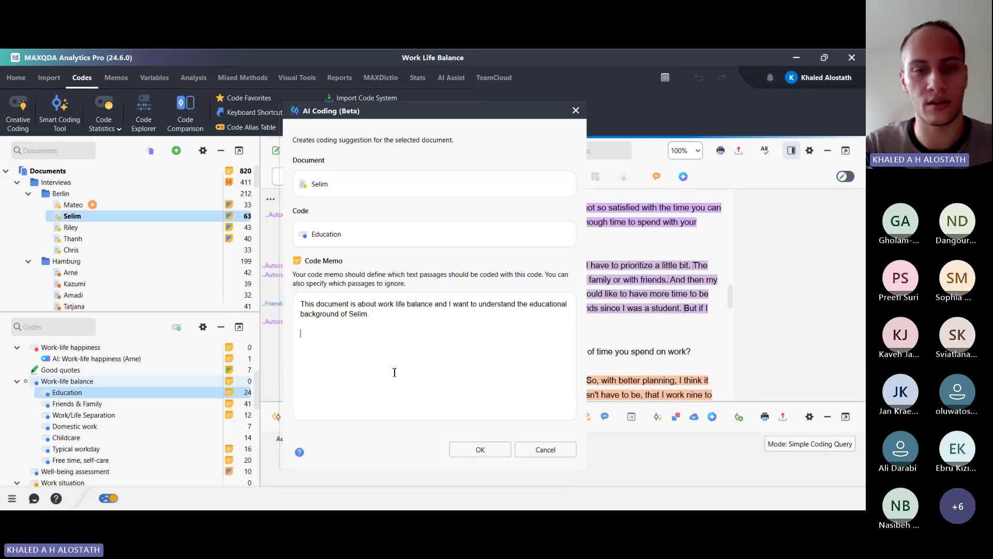
{"action": "left_click", "coordinate": [475, 450]}
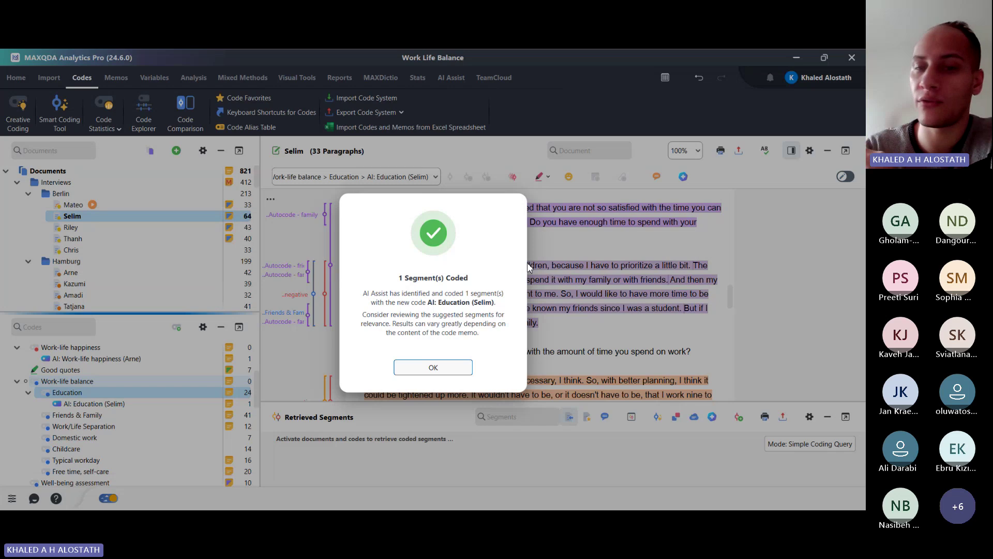
{"action": "left_click", "coordinate": [423, 367]}
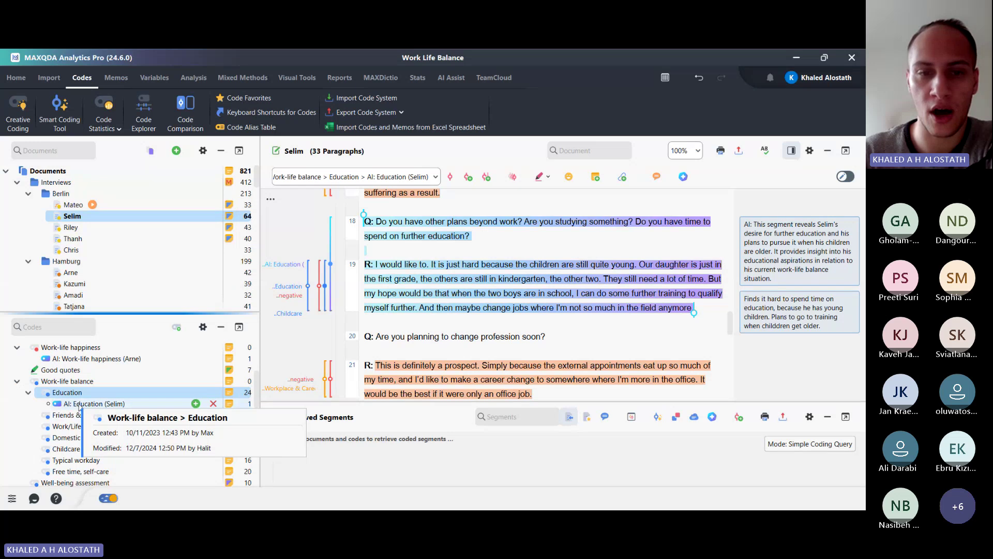
Review the new AI Education subcode's segment in paragraphs 18 and 19, its AI comment and its code memo
{"action": "left_click", "coordinate": [100, 405]}
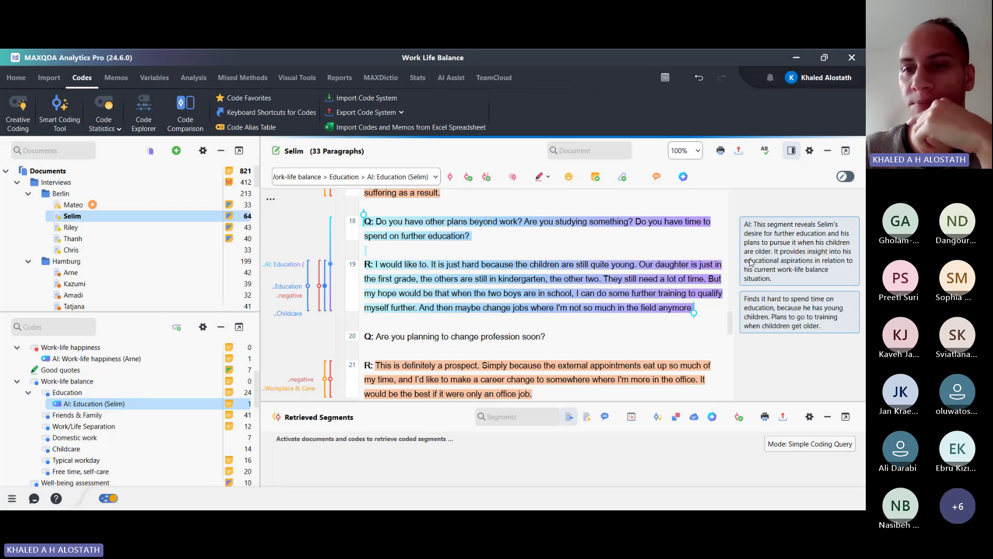
{"action": "left_click", "coordinate": [801, 280]}
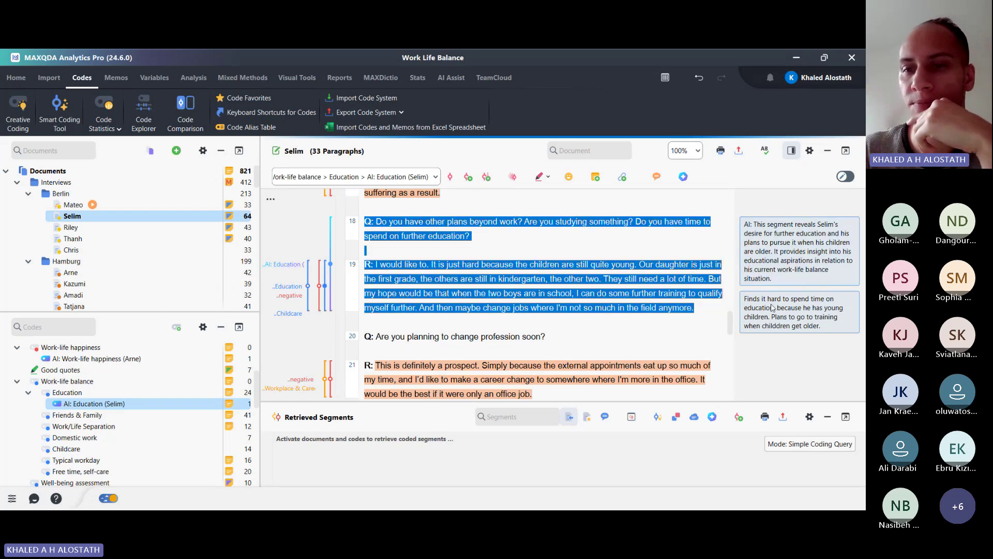
{"action": "left_click", "coordinate": [779, 241]}
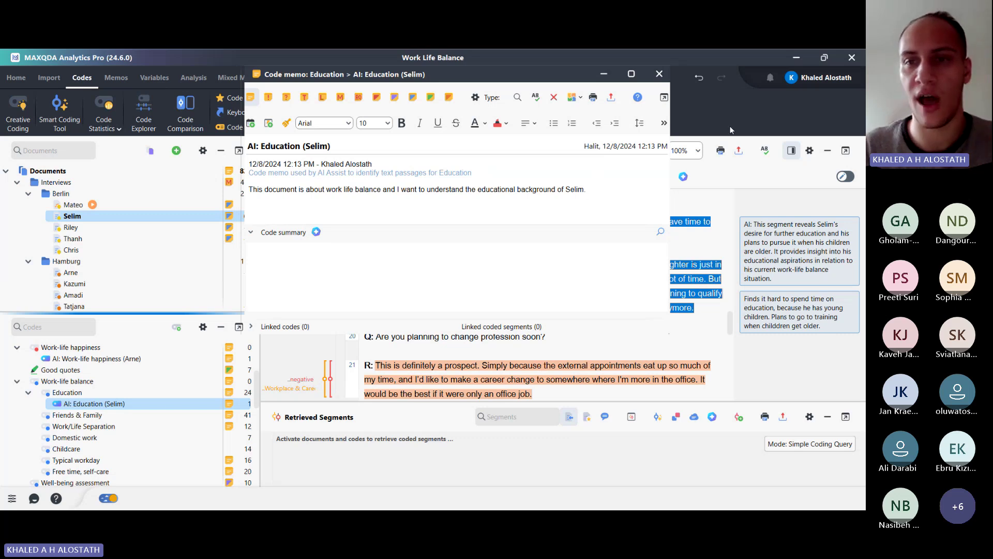
{"action": "left_click", "coordinate": [661, 75]}
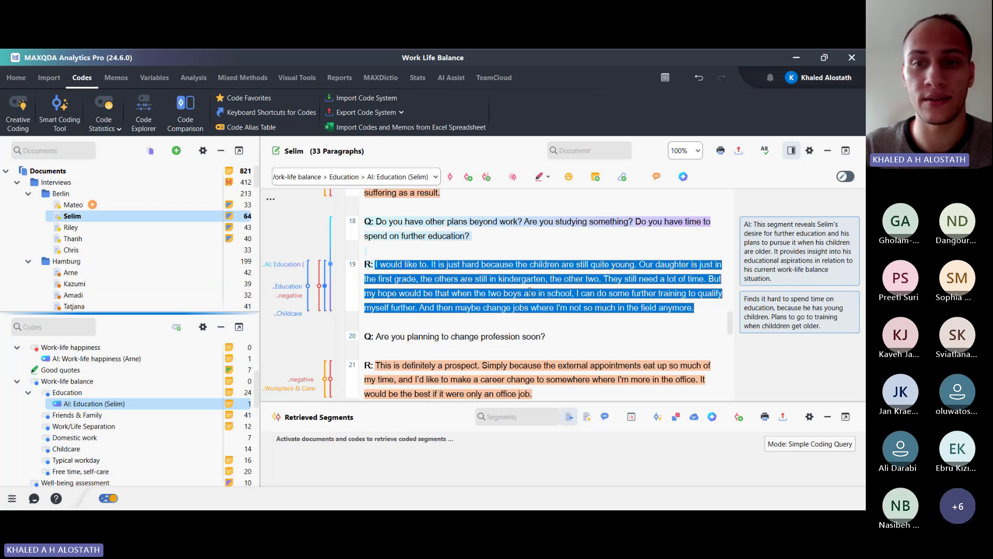
{"action": "left_click", "coordinate": [517, 256]}
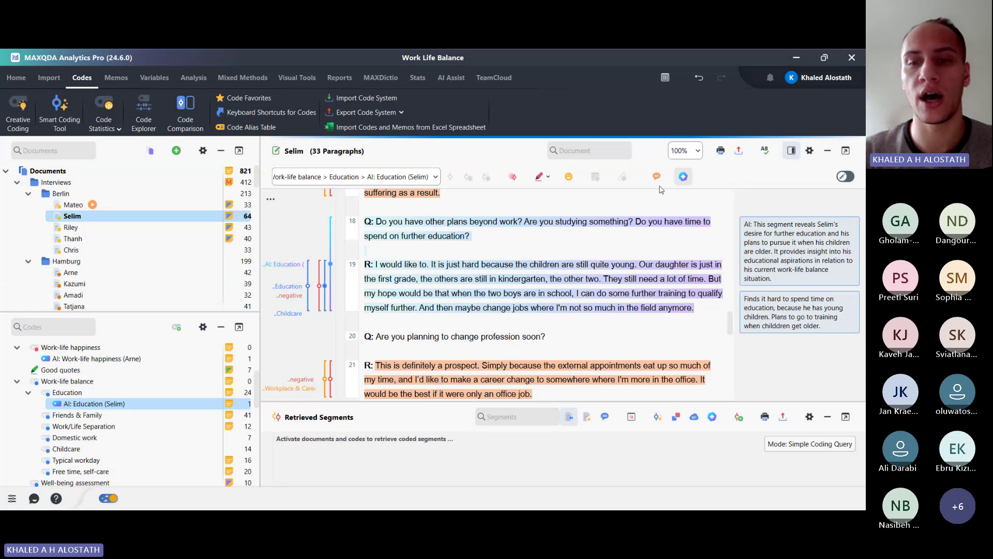
Open the Working outside image from the Images group, hide the Retrieved Segments window and look over the picture
{"action": "left_click", "coordinate": [561, 234]}
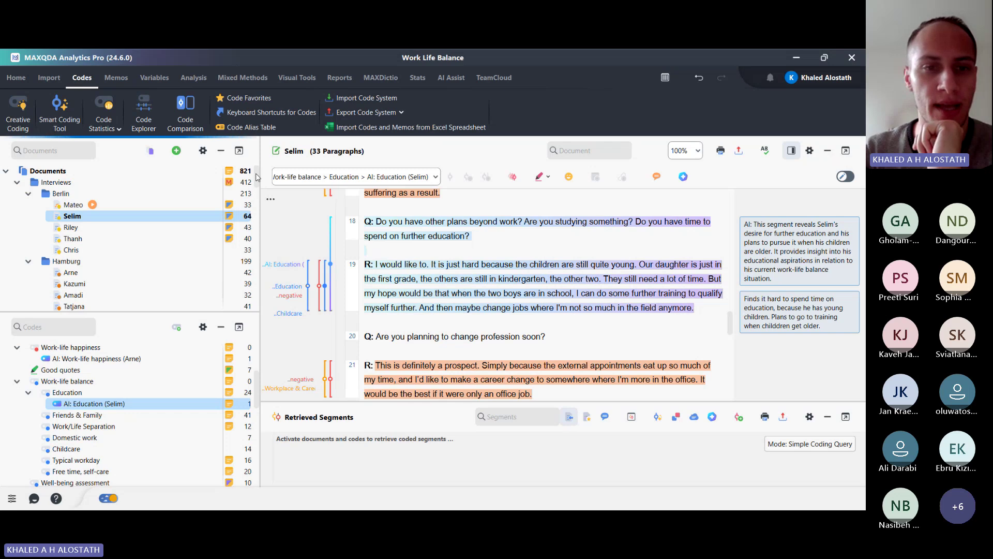
{"action": "left_click_drag", "start_coordinate": [256, 176], "coordinate": [254, 199]}
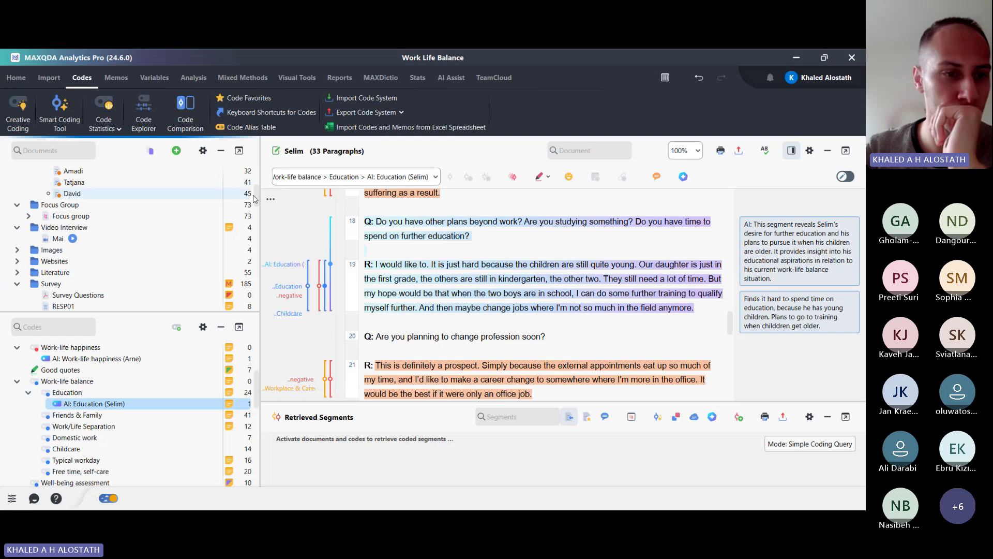
{"action": "left_click", "coordinate": [16, 250]}
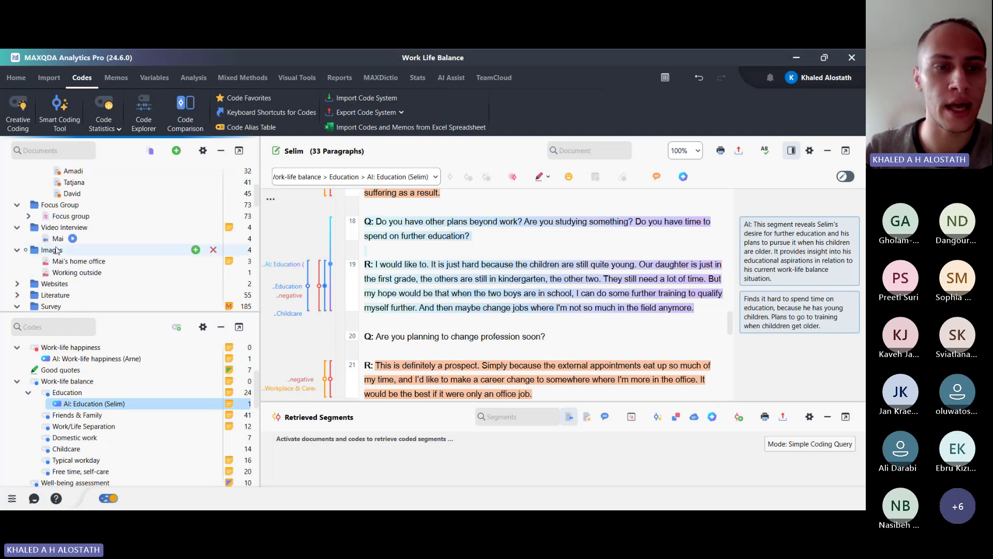
{"action": "double_click", "coordinate": [77, 272]}
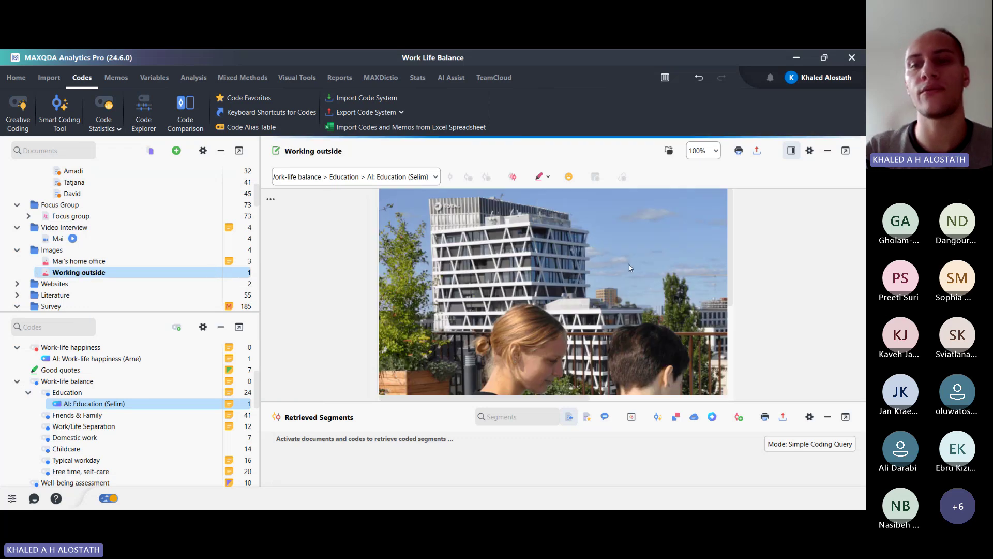
{"action": "left_click", "coordinate": [828, 417]}
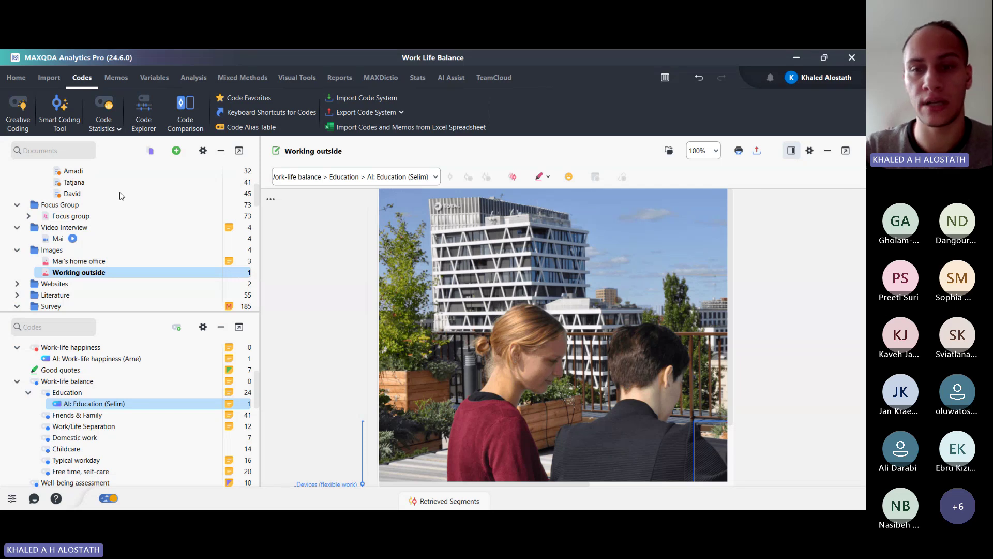
{"action": "scroll", "coordinate": [773, 252], "scroll_direction": "down", "scroll_amount": 1}
{"action": "scroll", "coordinate": [772, 253], "scroll_direction": "down", "scroll_amount": 2}
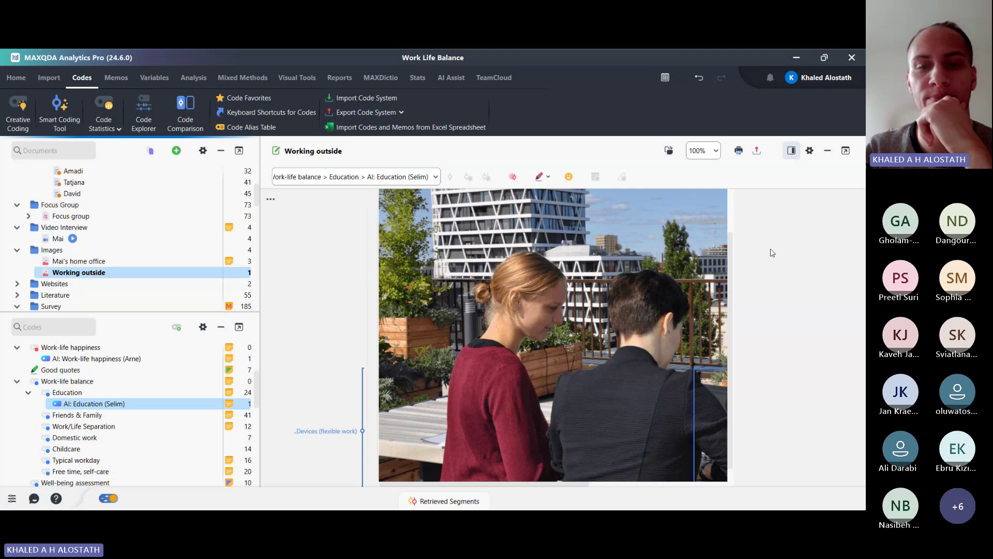
{"action": "scroll", "coordinate": [772, 253], "scroll_direction": "up", "scroll_amount": 3}
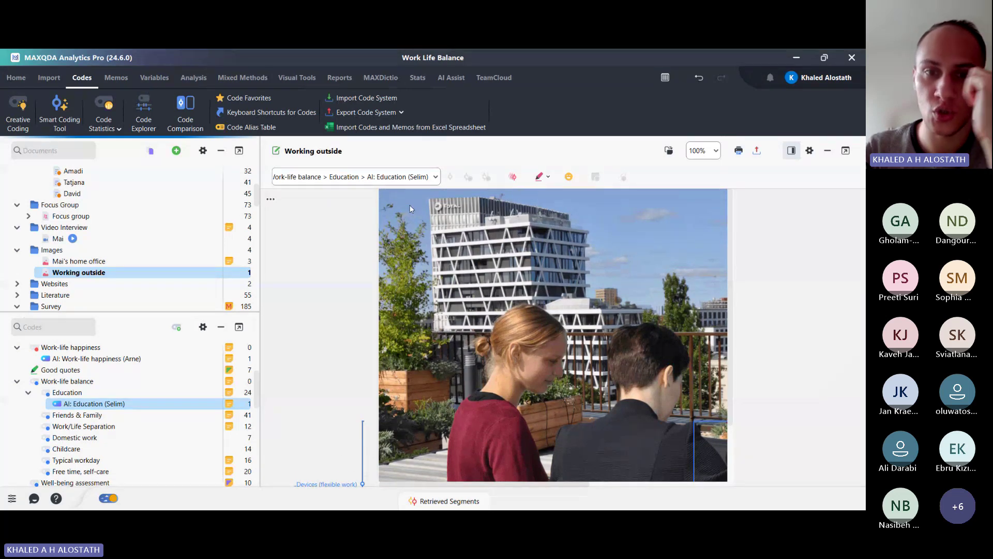
Code the office building area of the Working outside image with a new orange code named BUILDINGS
{"action": "left_click_drag", "start_coordinate": [409, 206], "coordinate": [508, 269]}
{"action": "left_click_drag", "start_coordinate": [543, 305], "coordinate": [609, 300]}
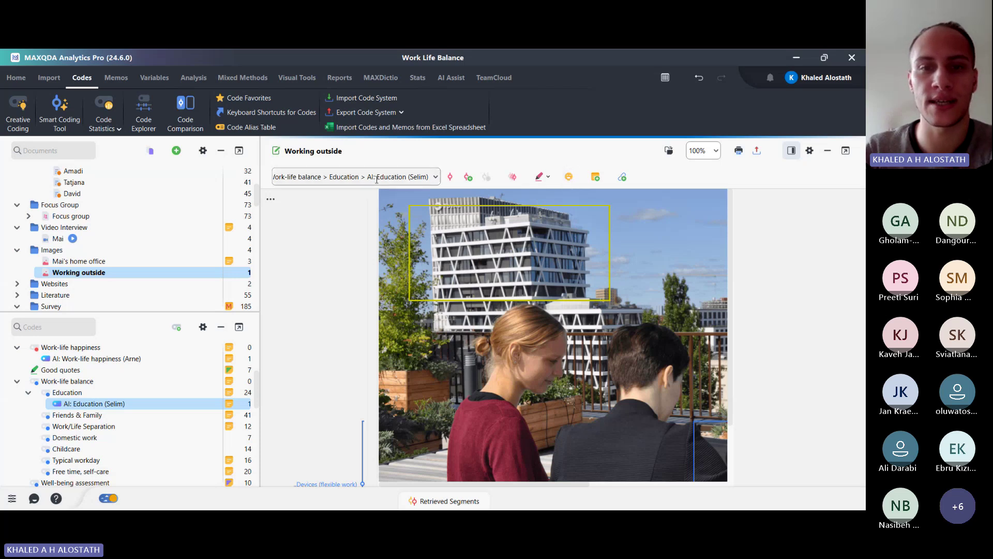
{"action": "left_click", "coordinate": [468, 177]}
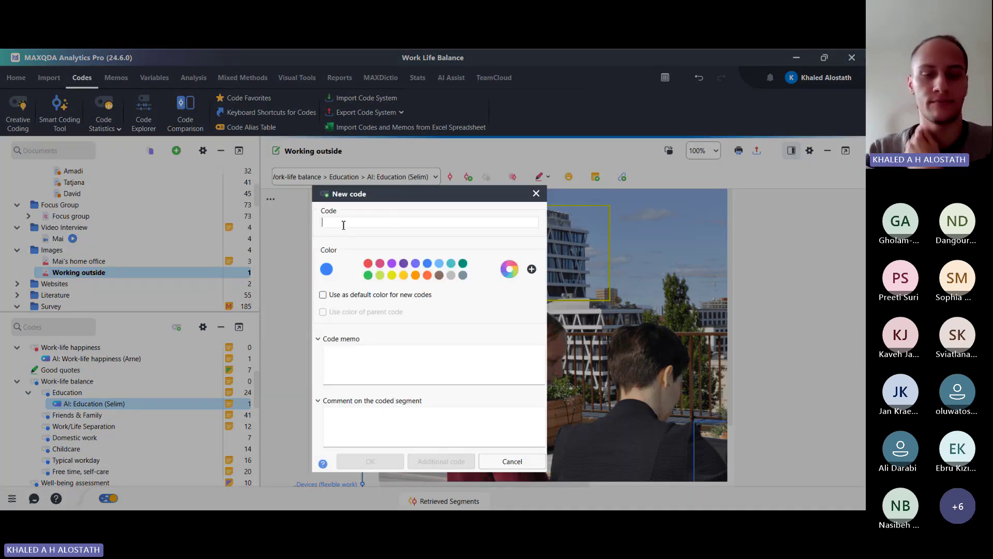
{"action": "type", "text": "BUILDING"}
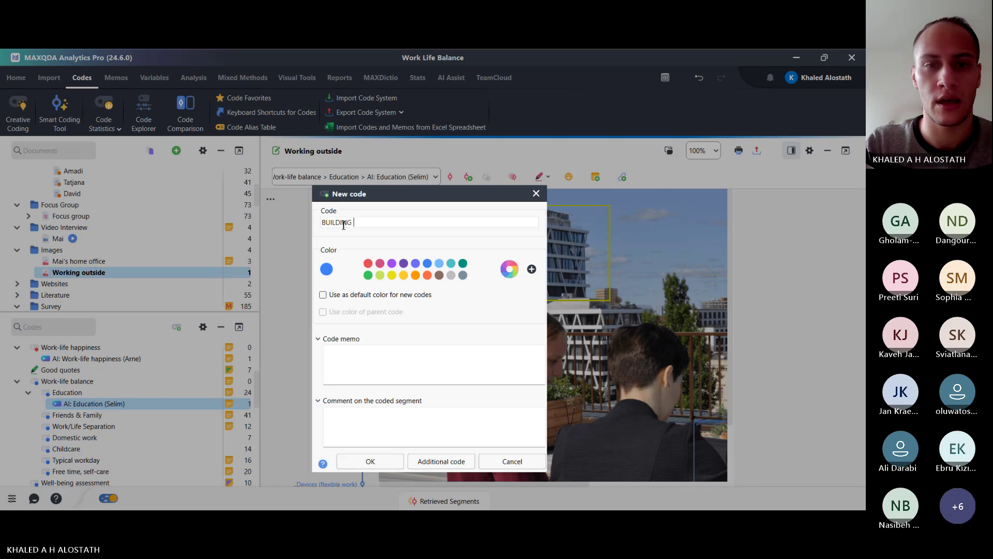
{"action": "key", "text": "BackSpace"}
{"action": "type", "text": "S"}
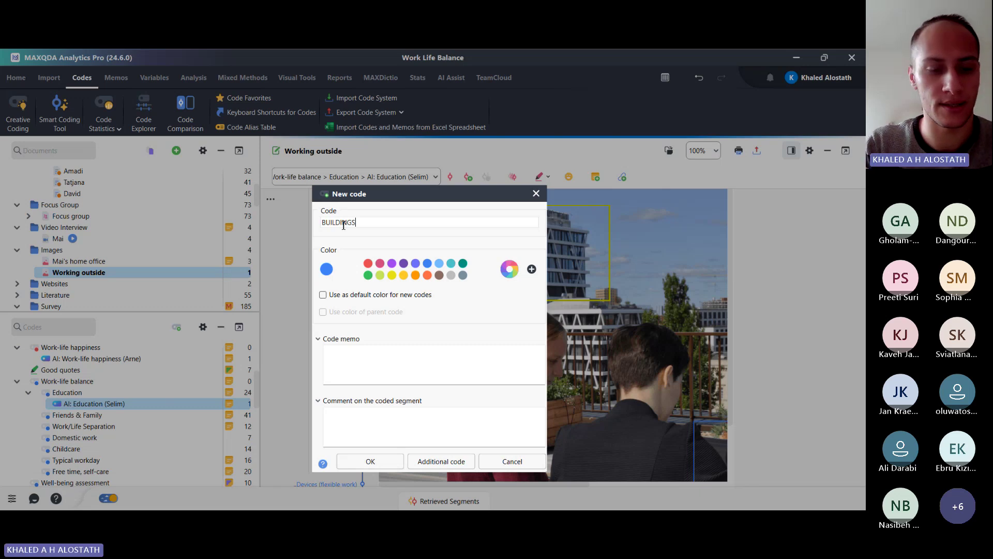
{"action": "left_click", "coordinate": [427, 275]}
{"action": "left_click", "coordinate": [414, 363]}
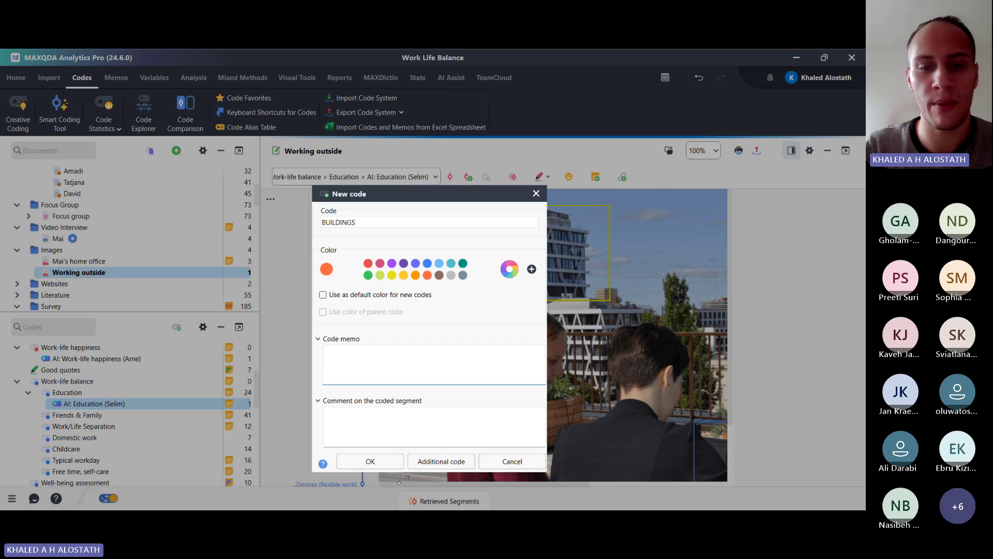
{"action": "left_click", "coordinate": [372, 462]}
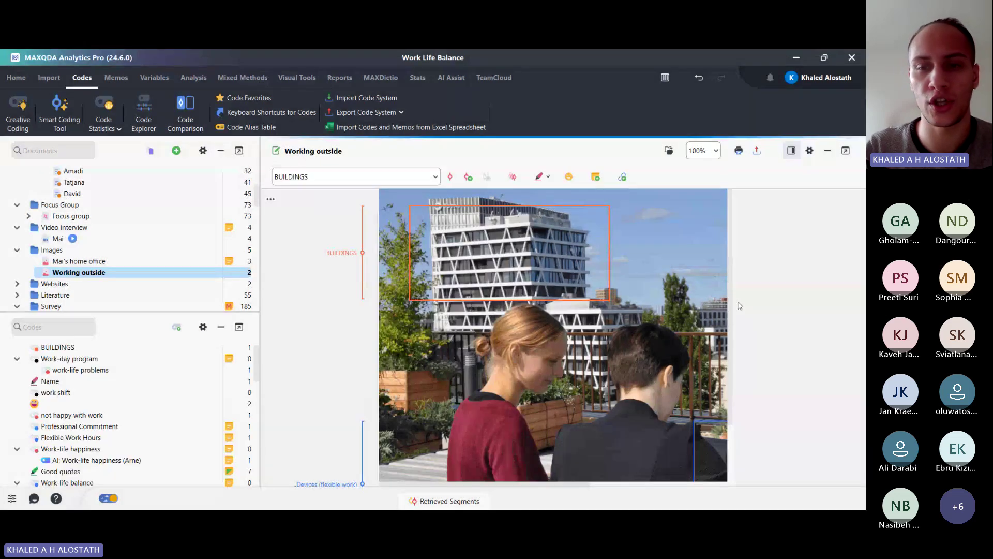
{"action": "scroll", "coordinate": [675, 257], "scroll_direction": "down", "scroll_amount": 1}
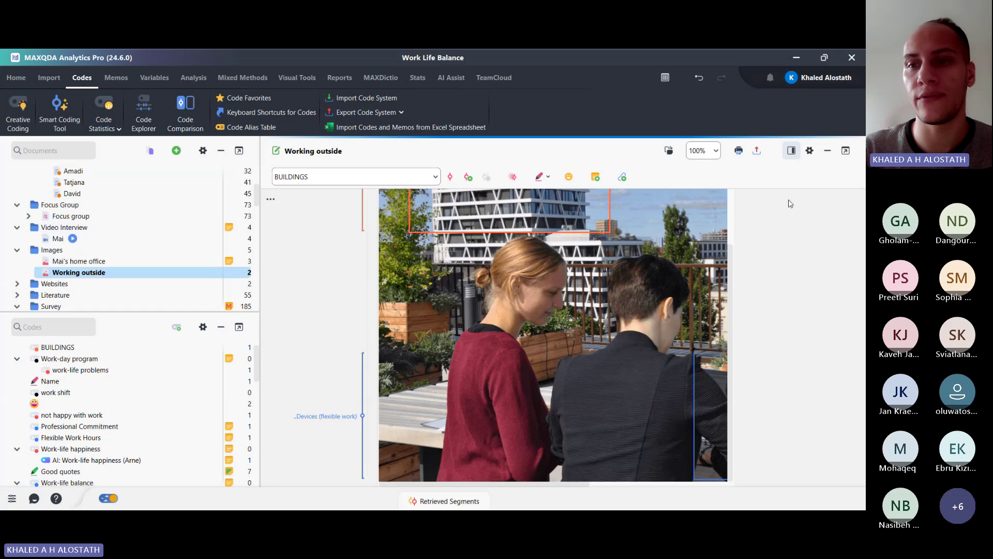
Start a YouTube data import and retrieve the video information for the link already entered
{"action": "left_click", "coordinate": [46, 78]}
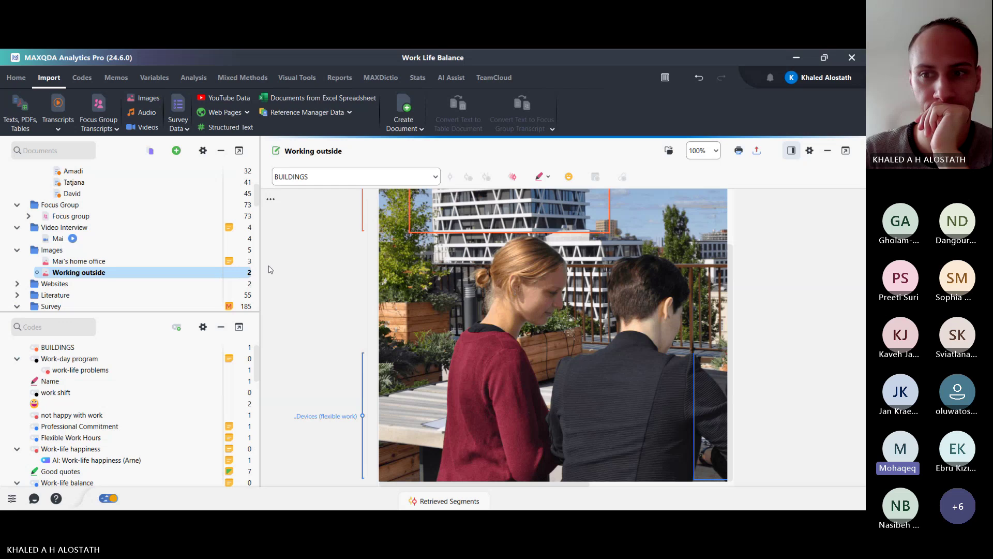
{"action": "scroll", "coordinate": [311, 267], "scroll_direction": "up", "scroll_amount": 3}
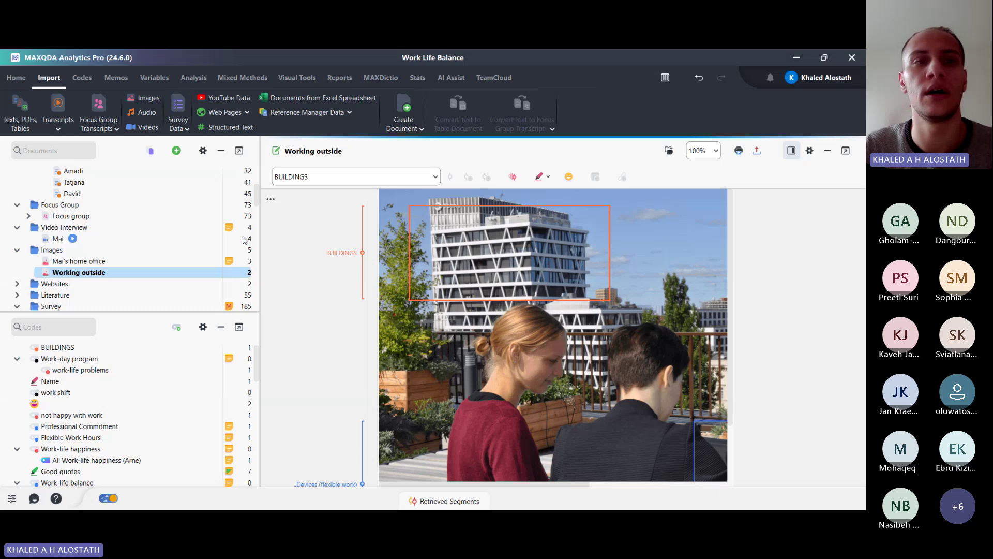
{"action": "left_click", "coordinate": [229, 100]}
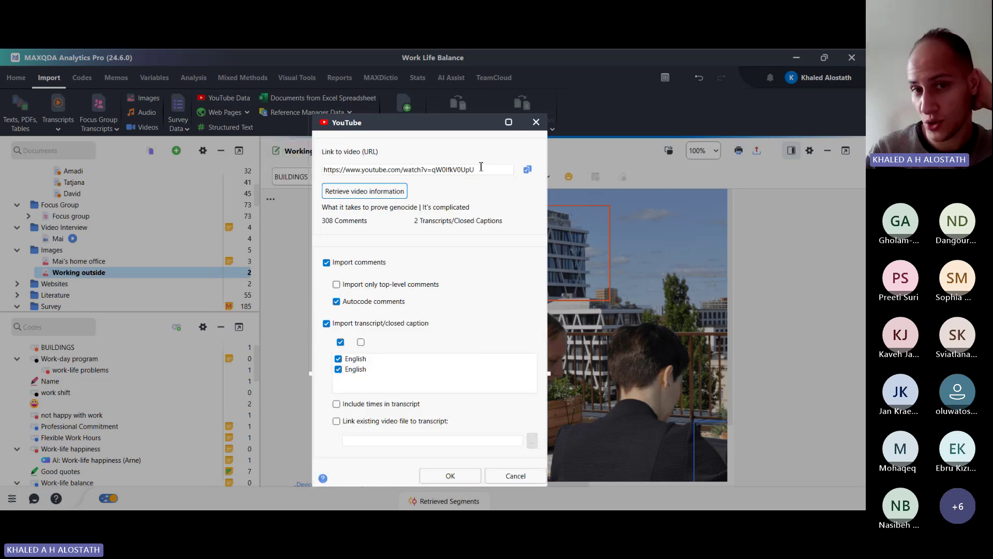
{"action": "triple_click", "coordinate": [481, 171]}
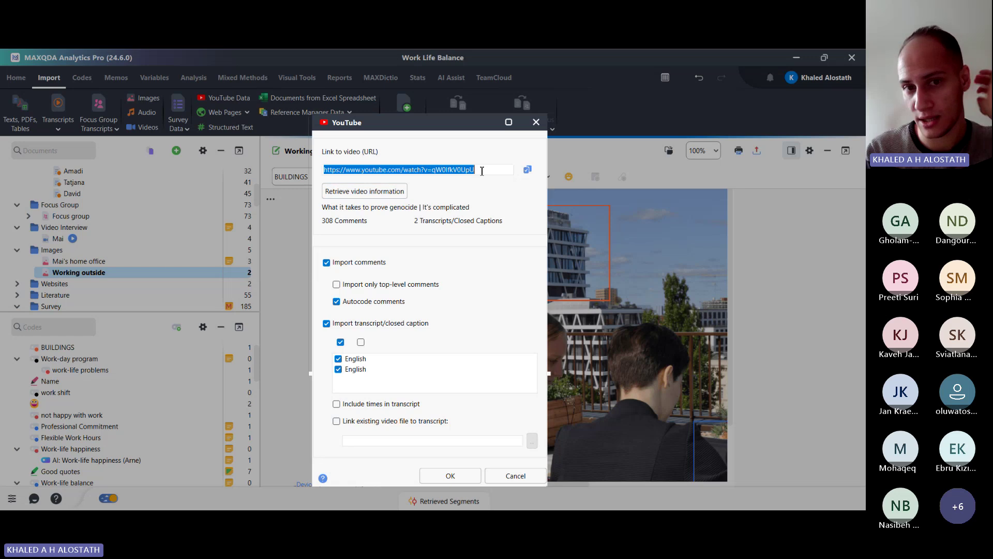
{"action": "left_click", "coordinate": [481, 171]}
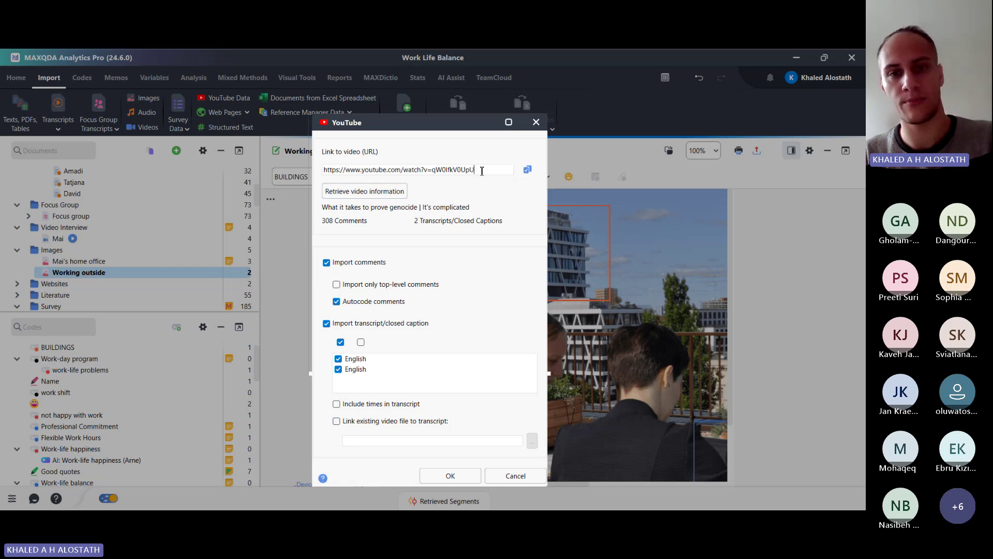
{"action": "left_click", "coordinate": [369, 192]}
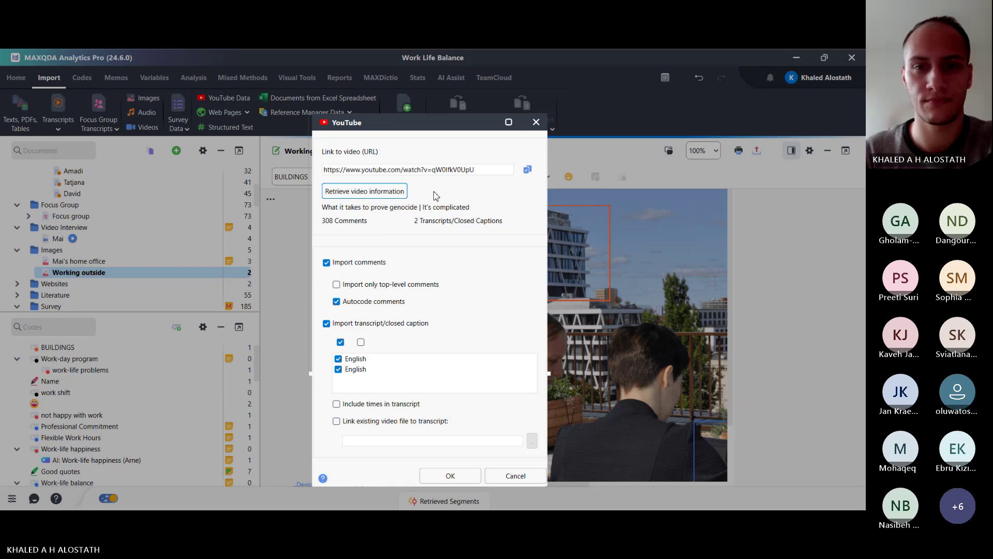
{"action": "left_click", "coordinate": [493, 171]}
{"action": "key", "text": "ctrl+a"}
{"action": "key", "text": "BackSpace"}
{"action": "type", "text": "https://www.youtube.com/watch?v=qW0IfkV0UpU"}
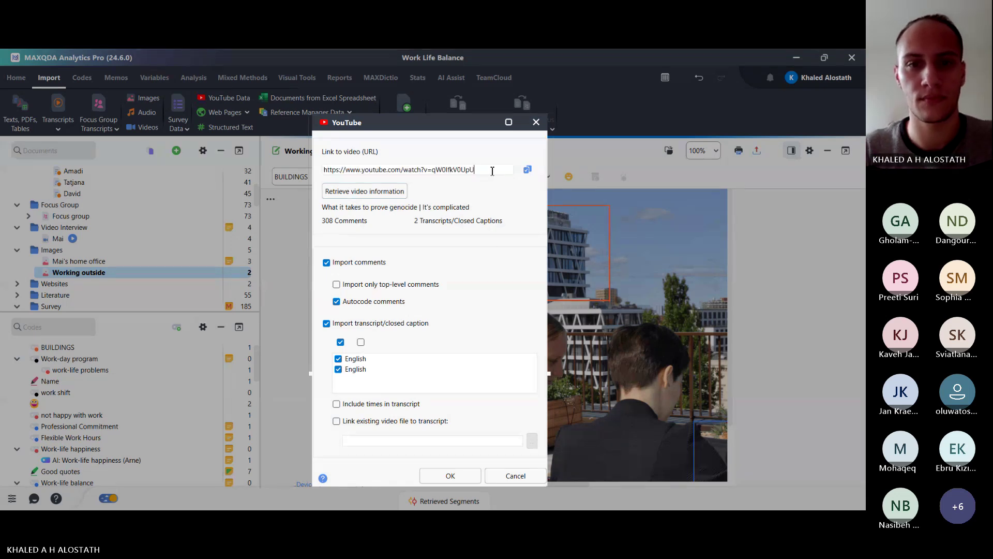
{"action": "left_click", "coordinate": [369, 191]}
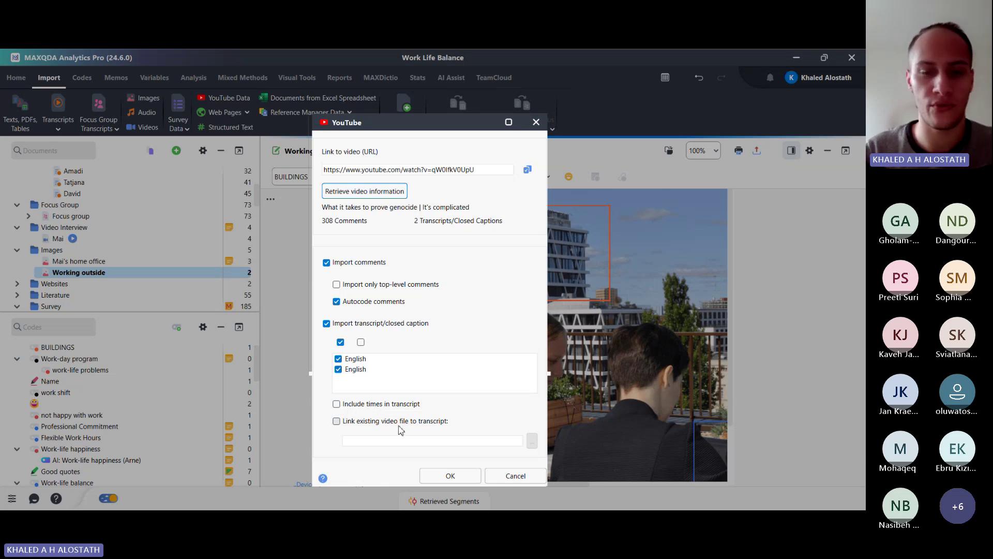
{"action": "left_click", "coordinate": [448, 470]}
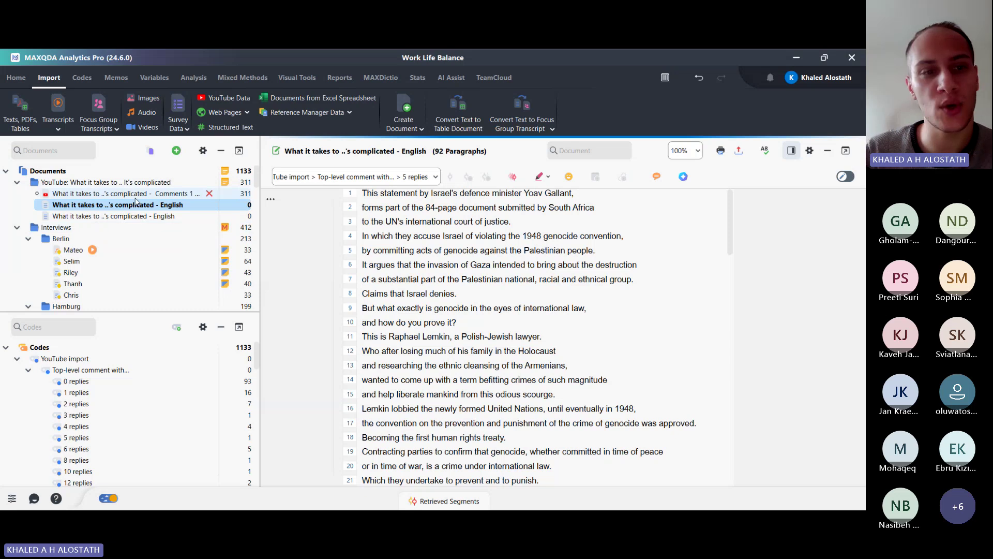
Examine the imported YouTube comments table with its replies, authors and codes, and return to the first English transcript
{"action": "mouse_move", "coordinate": [78, 192]}
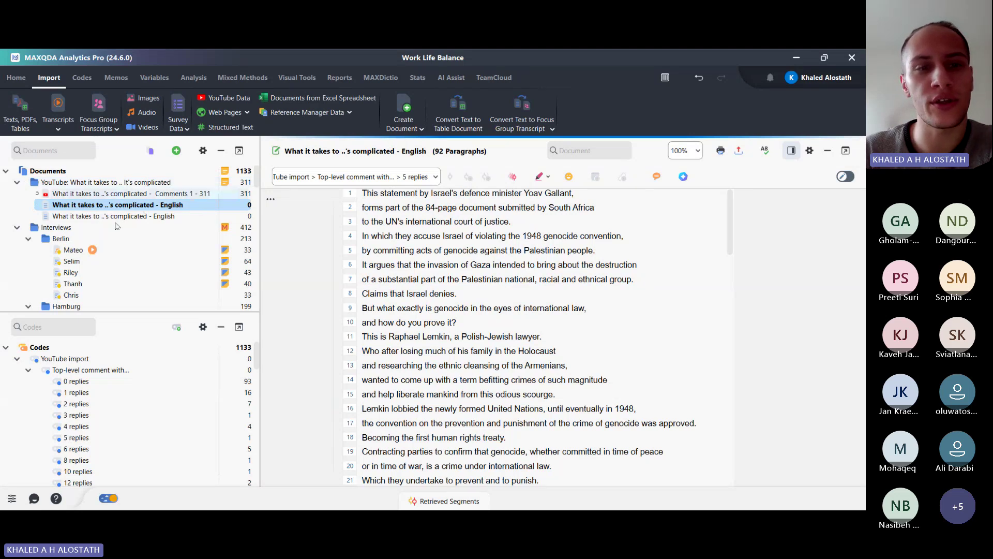
{"action": "double_click", "coordinate": [96, 194]}
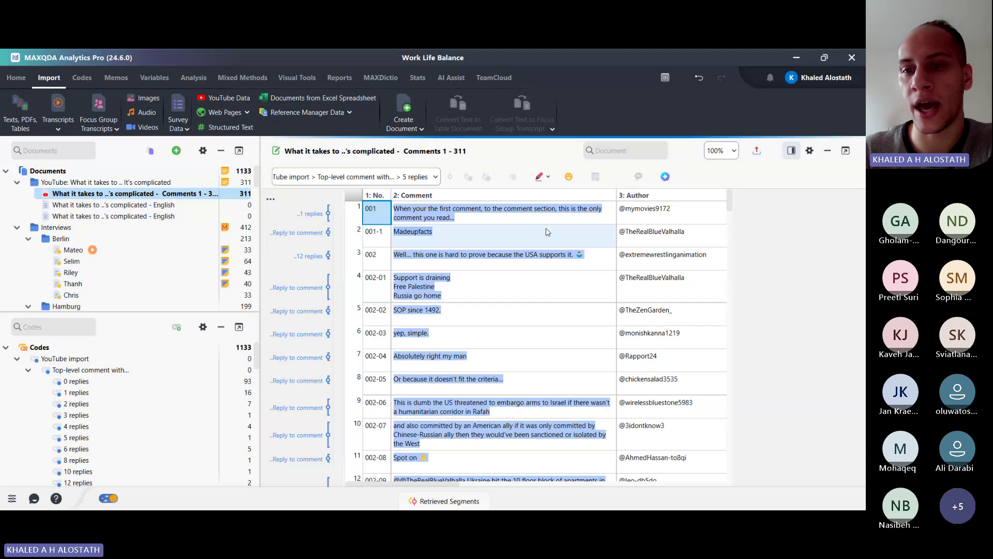
{"action": "scroll", "coordinate": [531, 332], "scroll_direction": "down", "scroll_amount": 4}
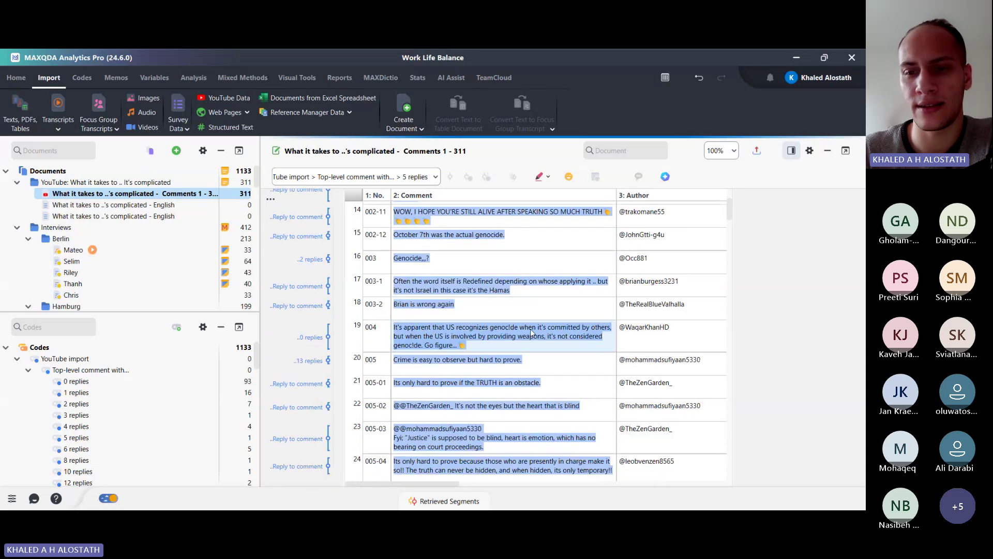
{"action": "scroll", "coordinate": [531, 331], "scroll_direction": "down", "scroll_amount": 12}
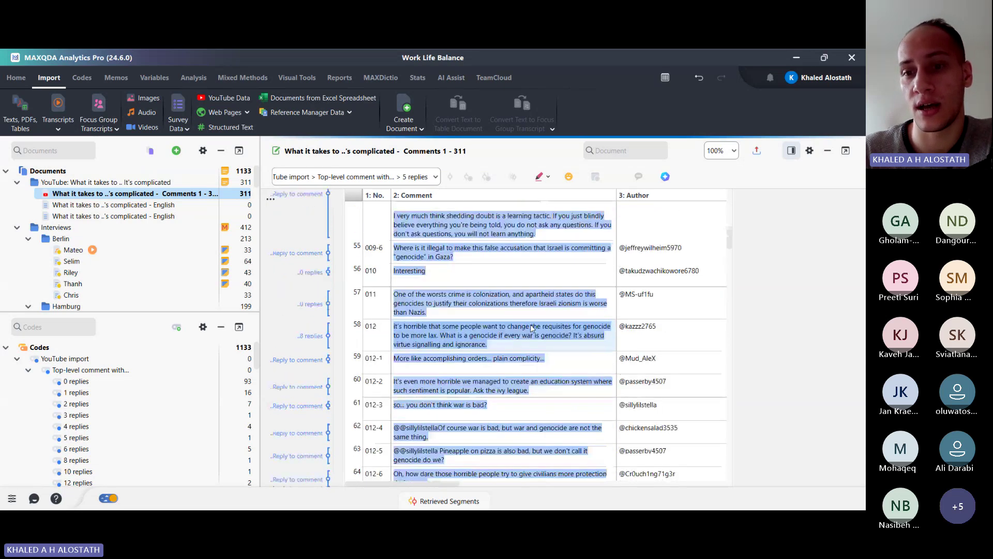
{"action": "scroll", "coordinate": [532, 327], "scroll_direction": "down", "scroll_amount": 6}
{"action": "scroll", "coordinate": [532, 328], "scroll_direction": "down", "scroll_amount": 7}
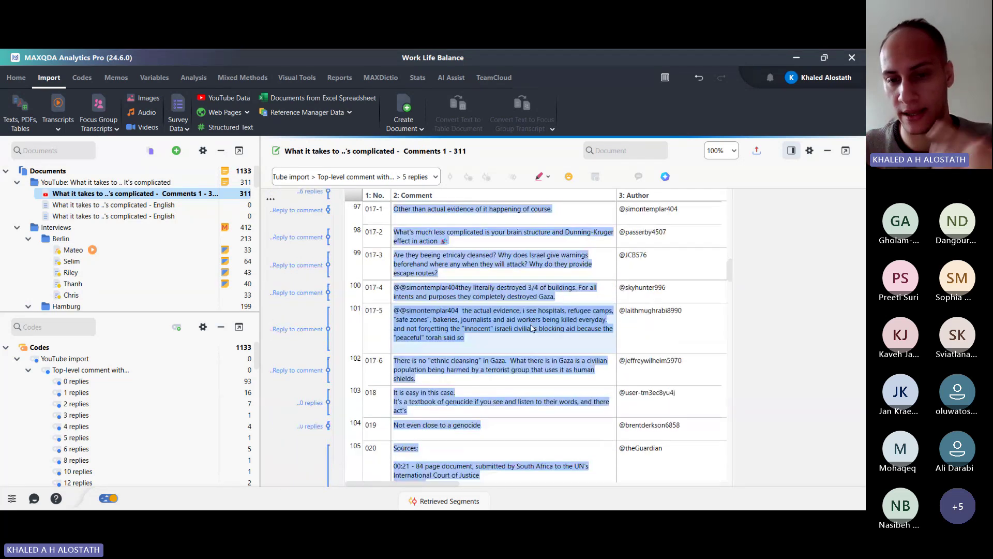
{"action": "scroll", "coordinate": [532, 327], "scroll_direction": "down", "scroll_amount": 5}
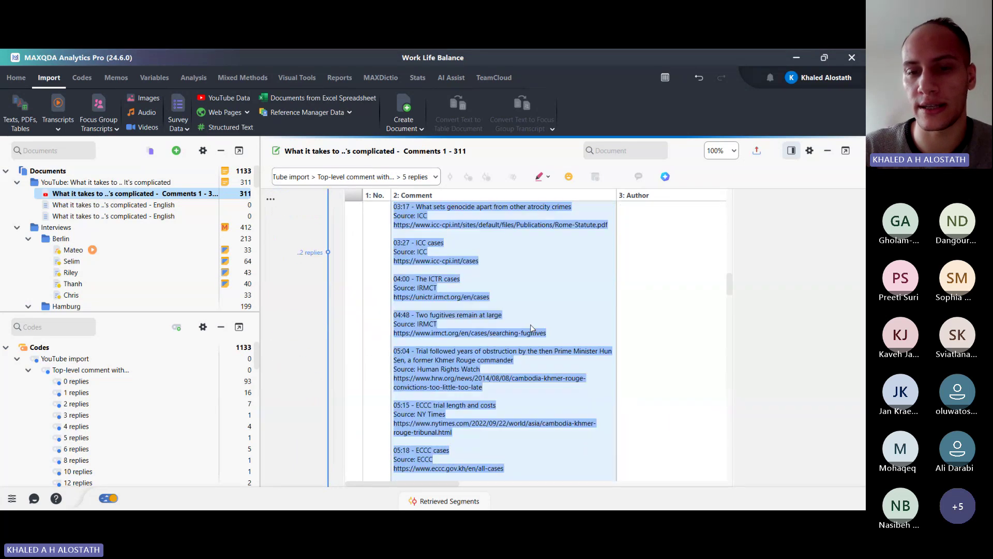
{"action": "scroll", "coordinate": [531, 328], "scroll_direction": "down", "scroll_amount": 10}
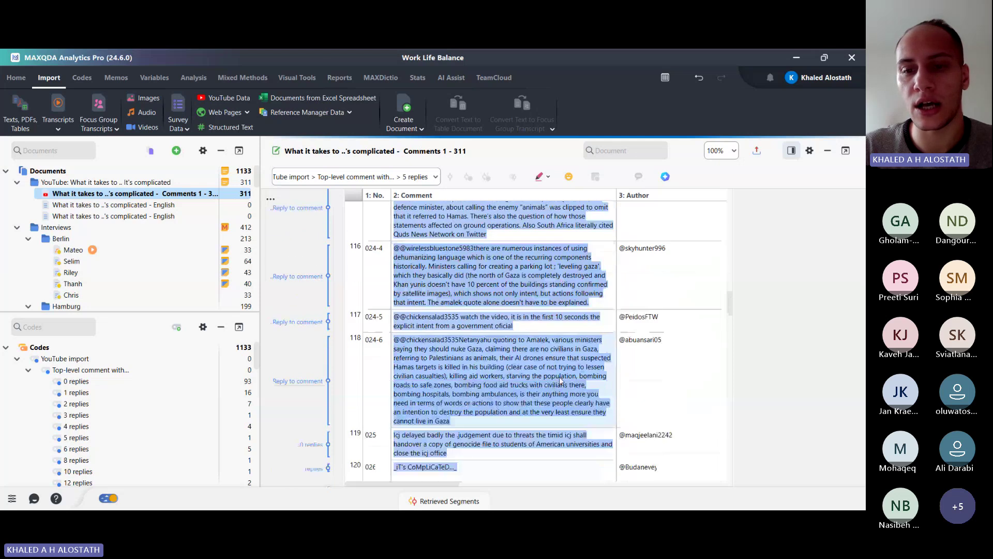
{"action": "scroll", "coordinate": [559, 380], "scroll_direction": "down", "scroll_amount": 10}
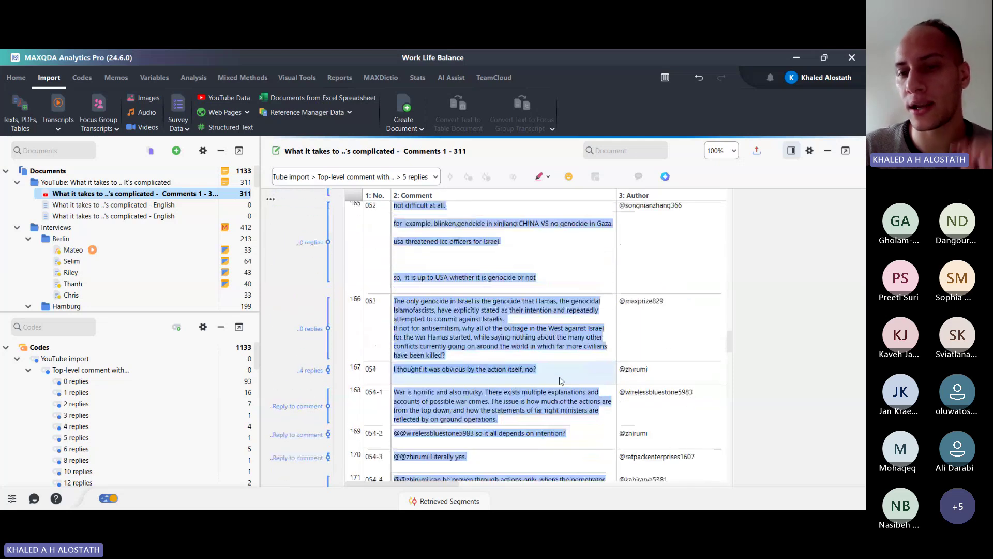
{"action": "scroll", "coordinate": [559, 380], "scroll_direction": "down", "scroll_amount": 5}
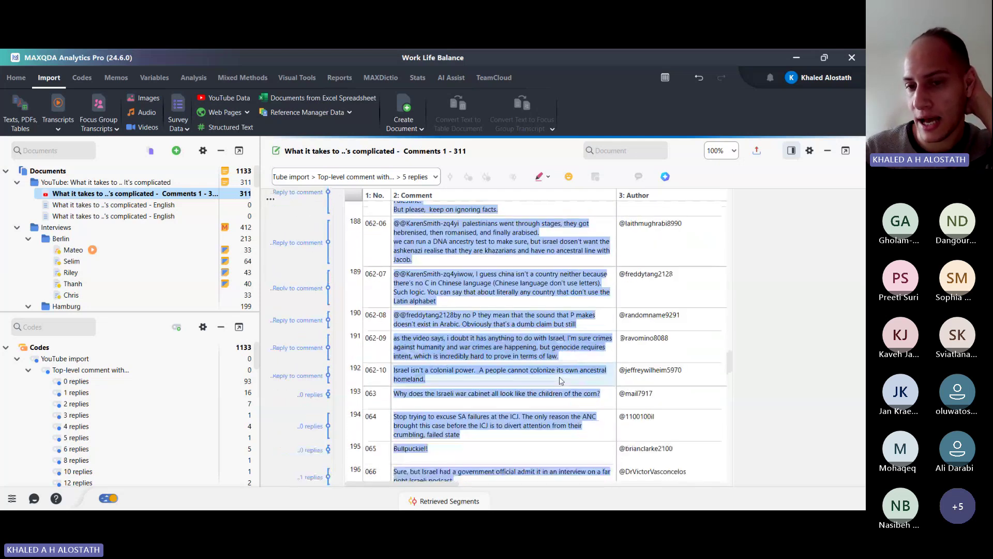
{"action": "scroll", "coordinate": [559, 380], "scroll_direction": "up", "scroll_amount": 15}
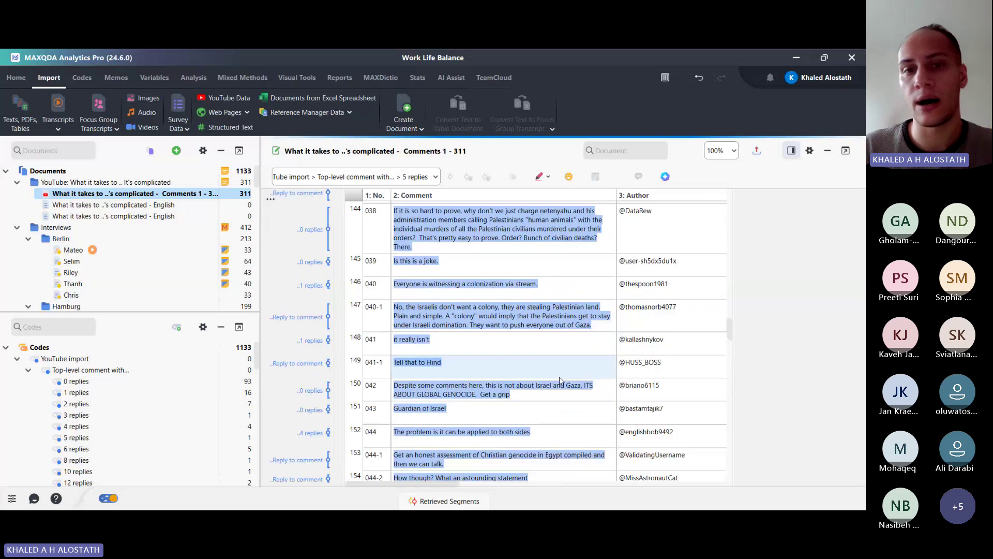
{"action": "scroll", "coordinate": [517, 266], "scroll_direction": "up", "scroll_amount": 8}
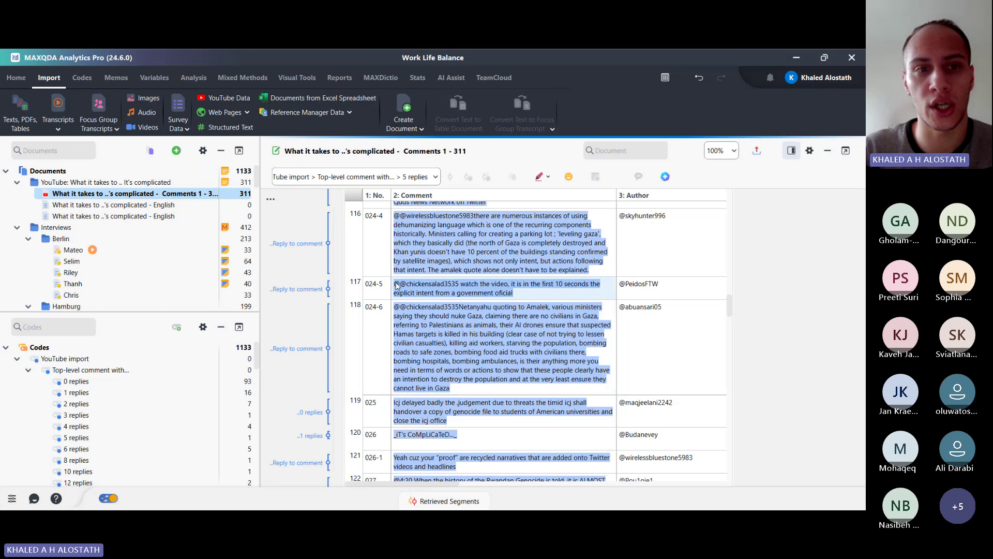
{"action": "double_click", "coordinate": [101, 204]}
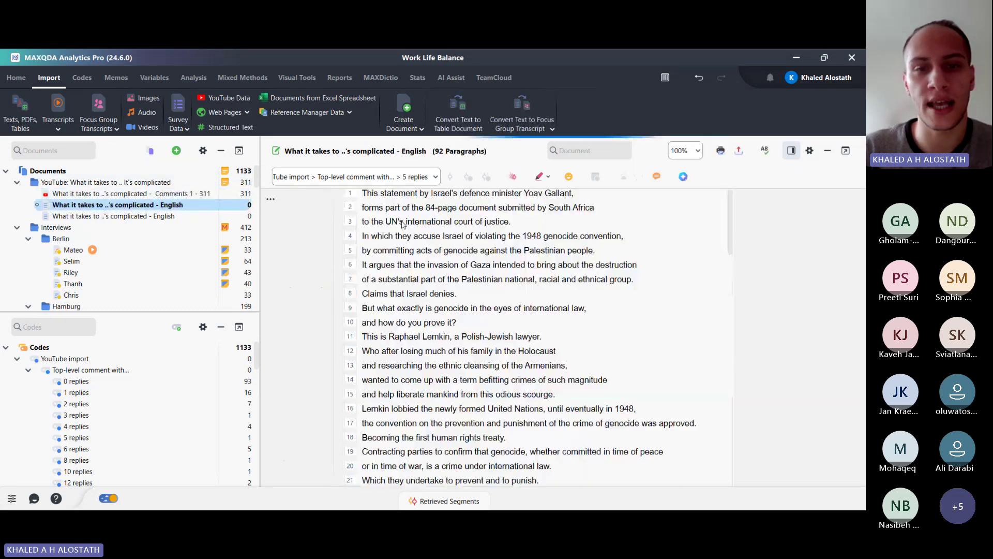
Read through the first imported English transcript down to its last paragraph
{"action": "scroll", "coordinate": [454, 234], "scroll_direction": "down", "scroll_amount": 11}
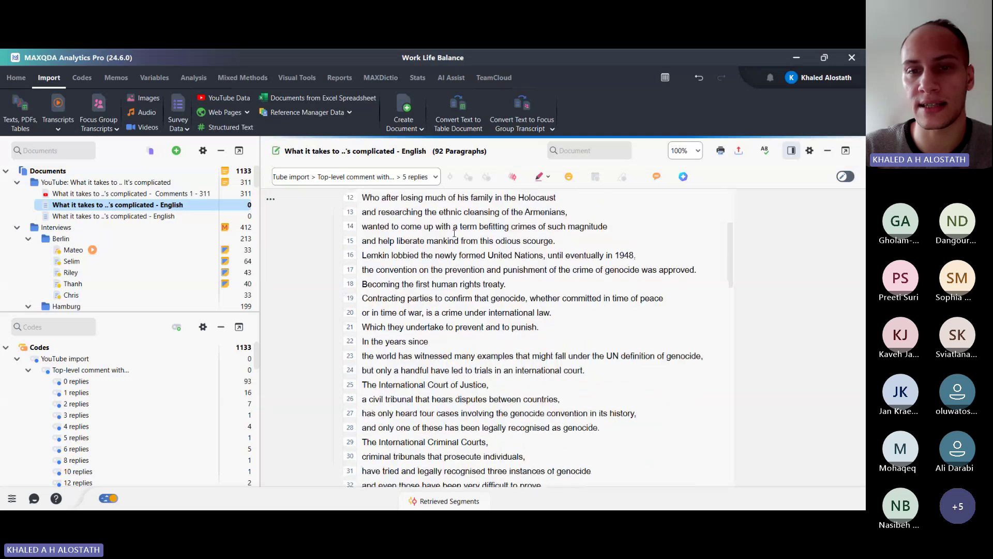
{"action": "scroll", "coordinate": [504, 306], "scroll_direction": "down", "scroll_amount": 3}
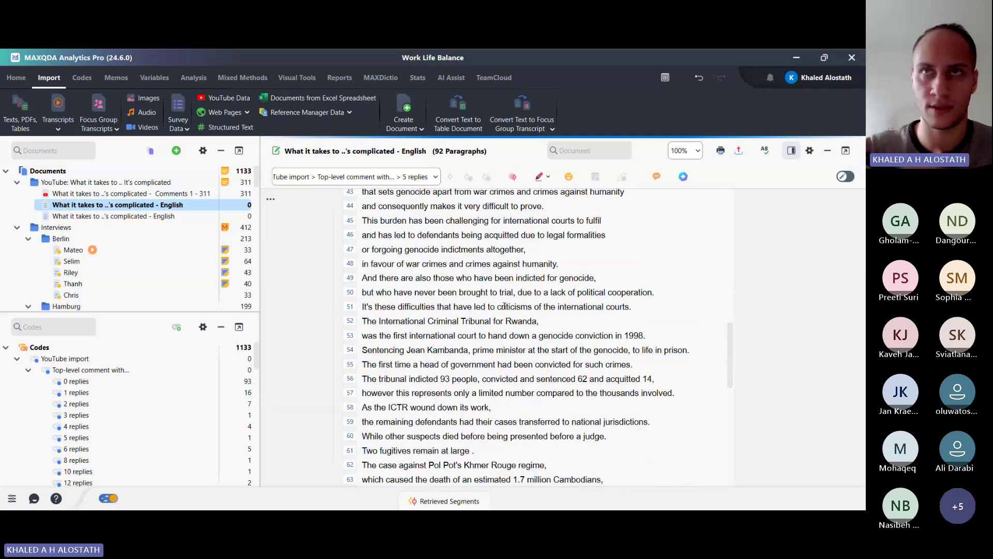
{"action": "scroll", "coordinate": [504, 306], "scroll_direction": "down", "scroll_amount": 6}
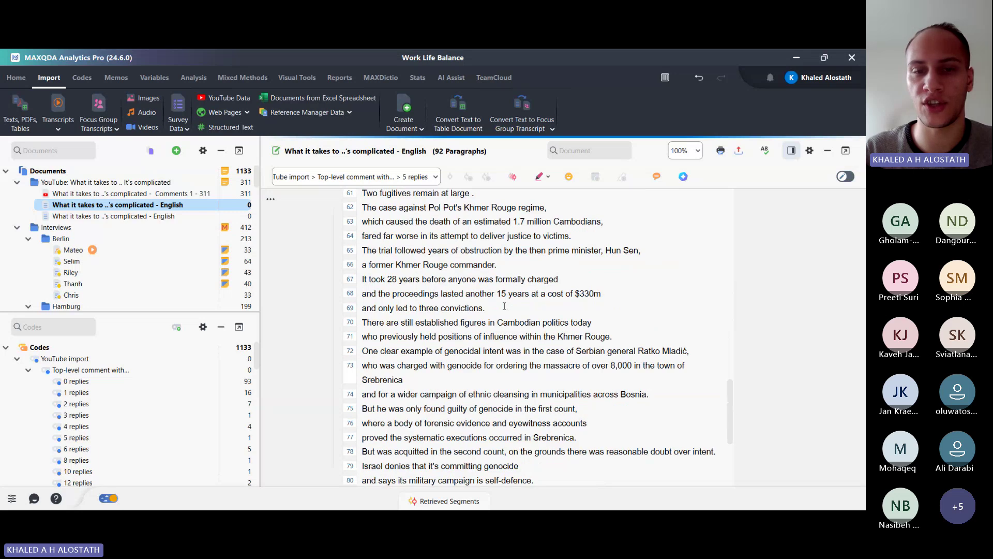
{"action": "scroll", "coordinate": [504, 305], "scroll_direction": "down", "scroll_amount": 5}
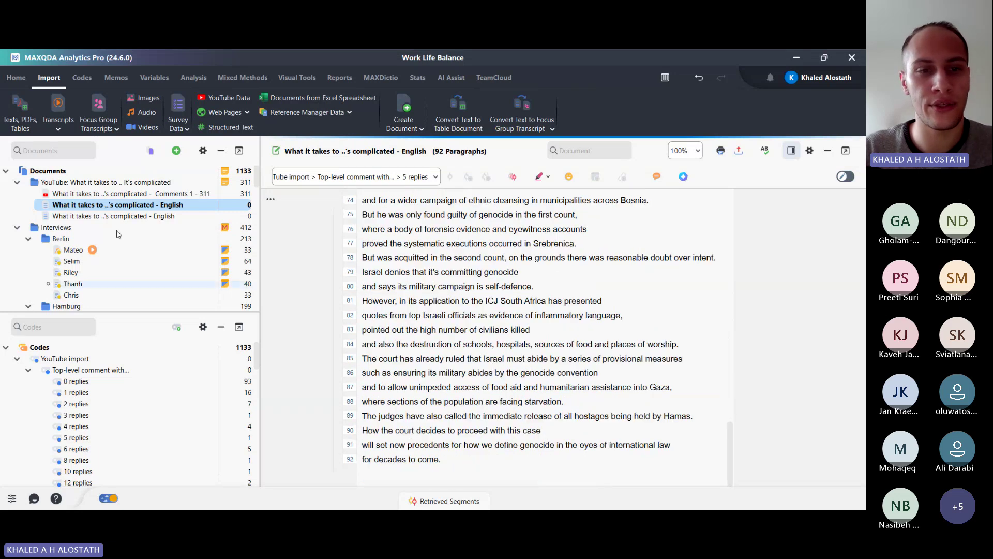
Open the second imported English transcript and read through its text to the end
{"action": "double_click", "coordinate": [110, 216]}
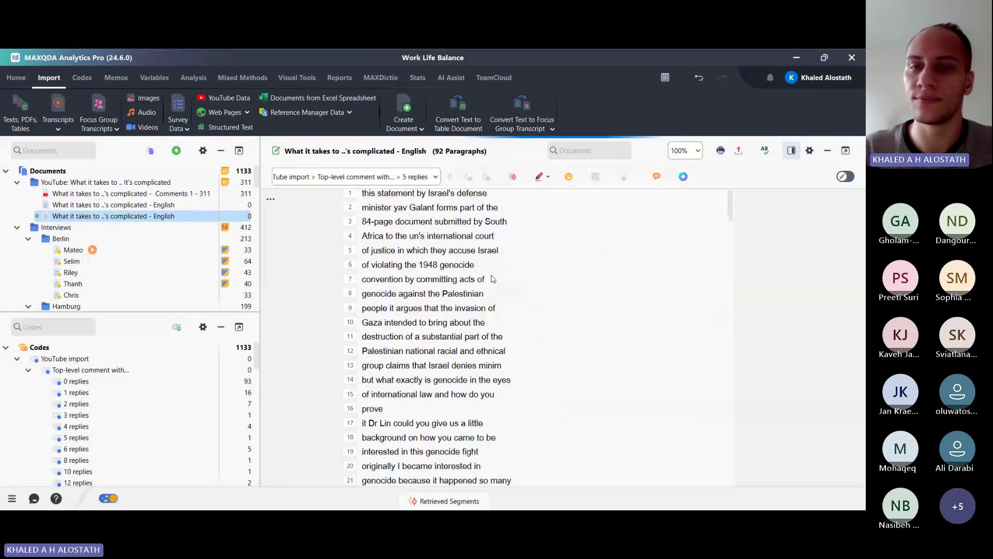
{"action": "scroll", "coordinate": [530, 315], "scroll_direction": "down", "scroll_amount": 17}
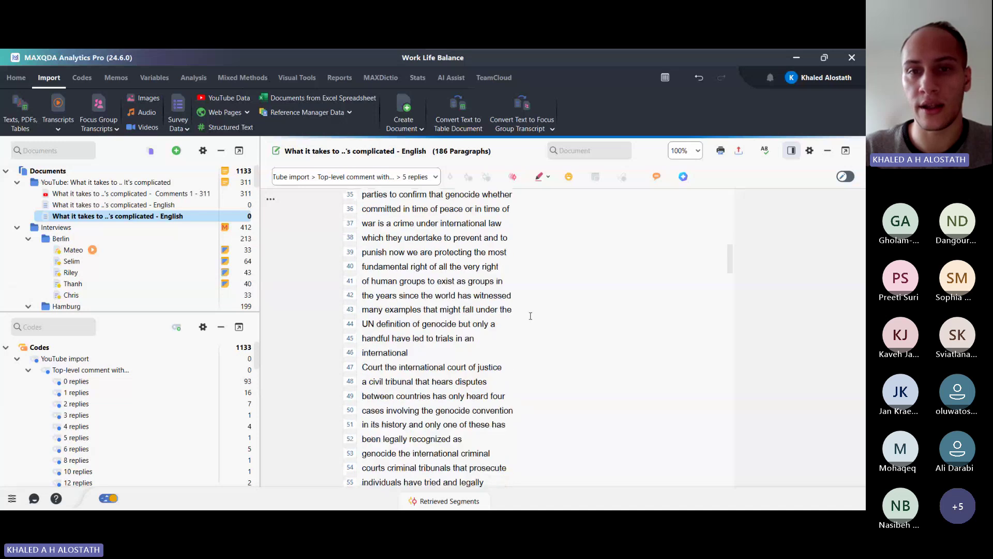
{"action": "scroll", "coordinate": [530, 315], "scroll_direction": "down", "scroll_amount": 15}
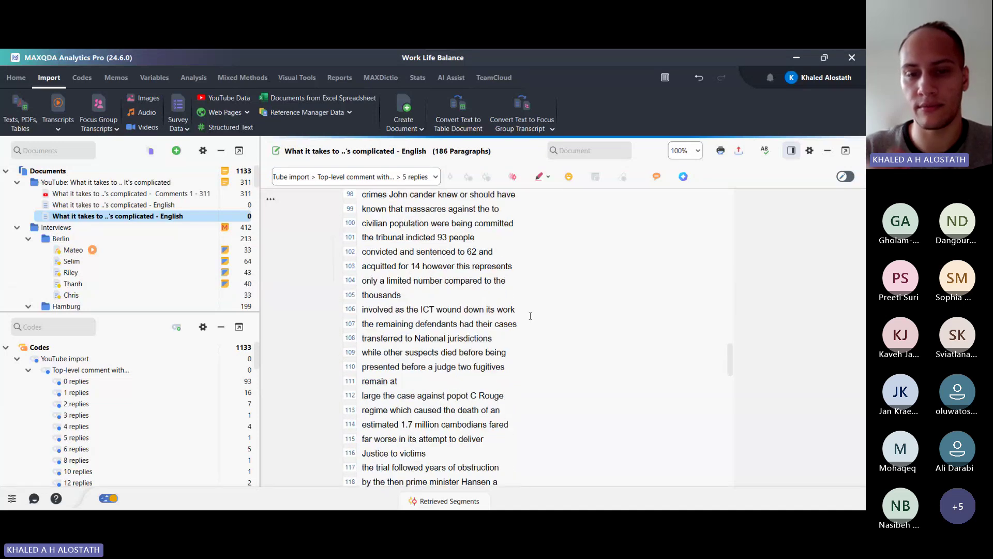
{"action": "scroll", "coordinate": [531, 316], "scroll_direction": "down", "scroll_amount": 7}
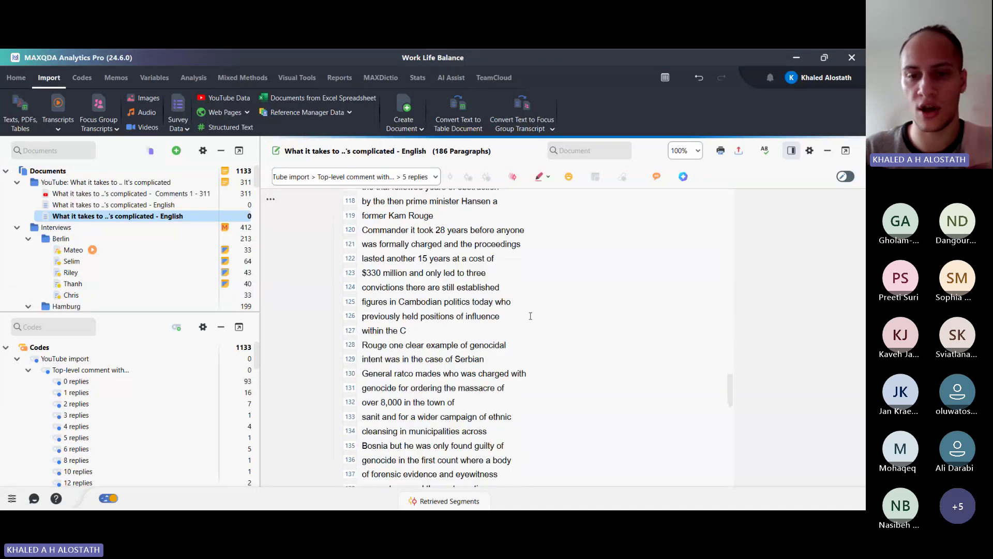
{"action": "scroll", "coordinate": [530, 316], "scroll_direction": "down", "scroll_amount": 4}
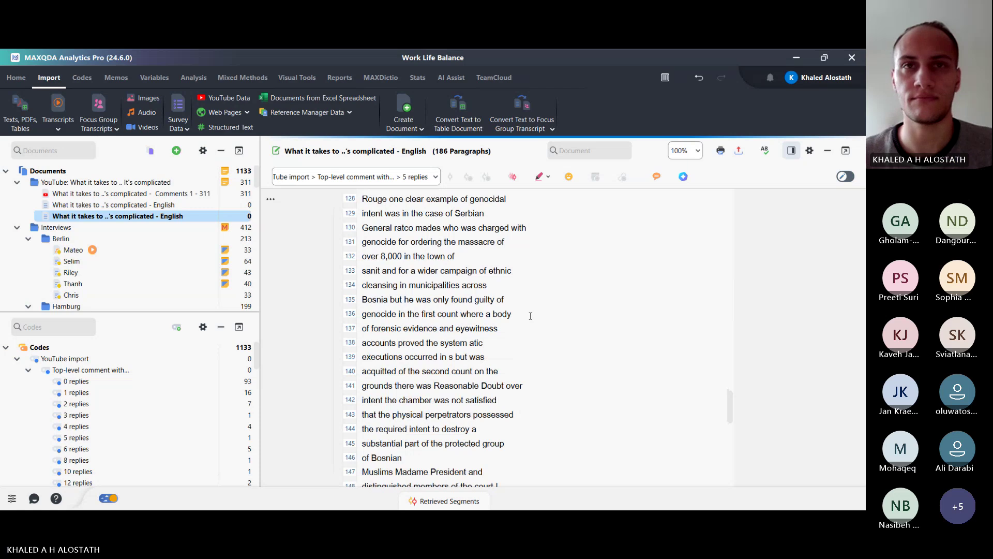
{"action": "scroll", "coordinate": [530, 316], "scroll_direction": "down", "scroll_amount": 13}
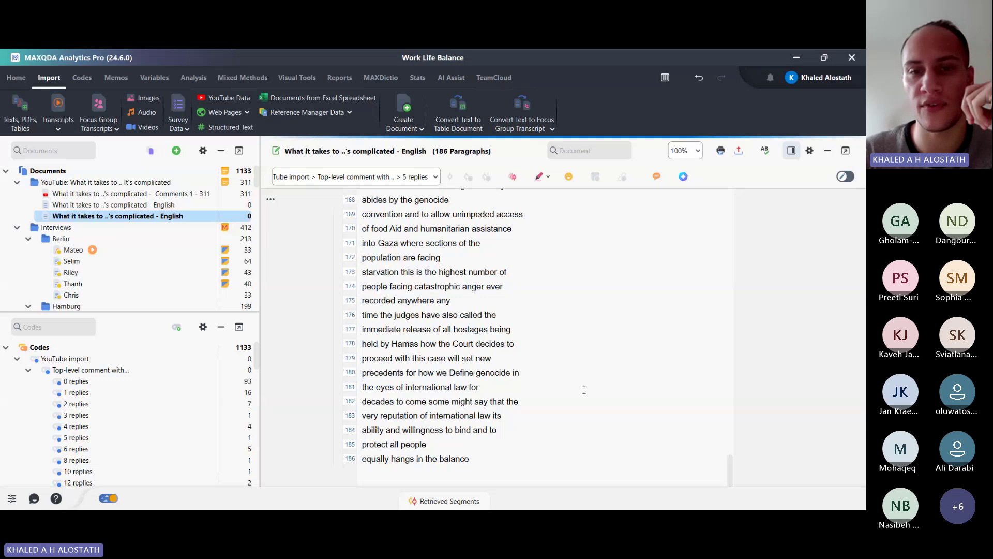
{"action": "scroll", "coordinate": [541, 303], "scroll_direction": "up", "scroll_amount": 8}
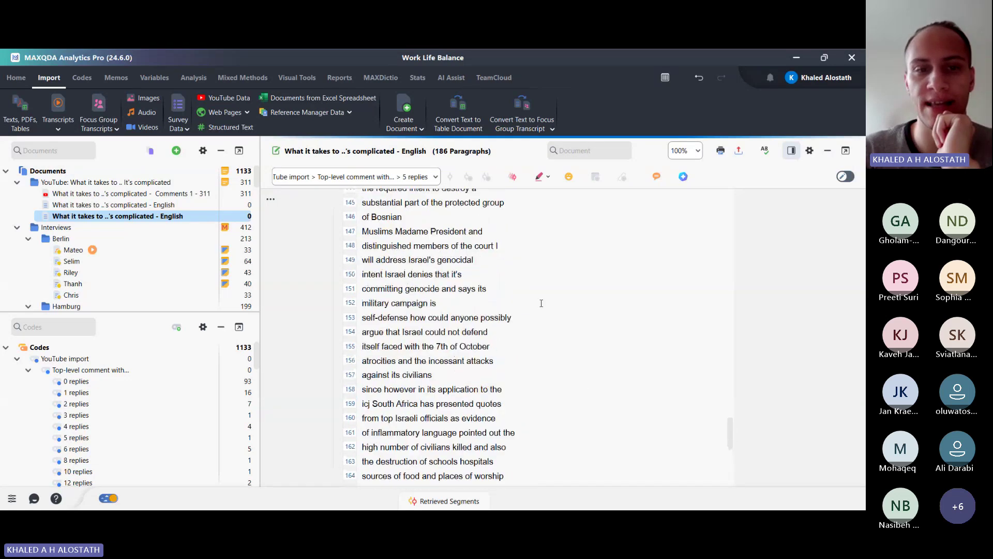
{"action": "scroll", "coordinate": [541, 304], "scroll_direction": "up", "scroll_amount": 2}
{"action": "scroll", "coordinate": [536, 298], "scroll_direction": "up", "scroll_amount": 4}
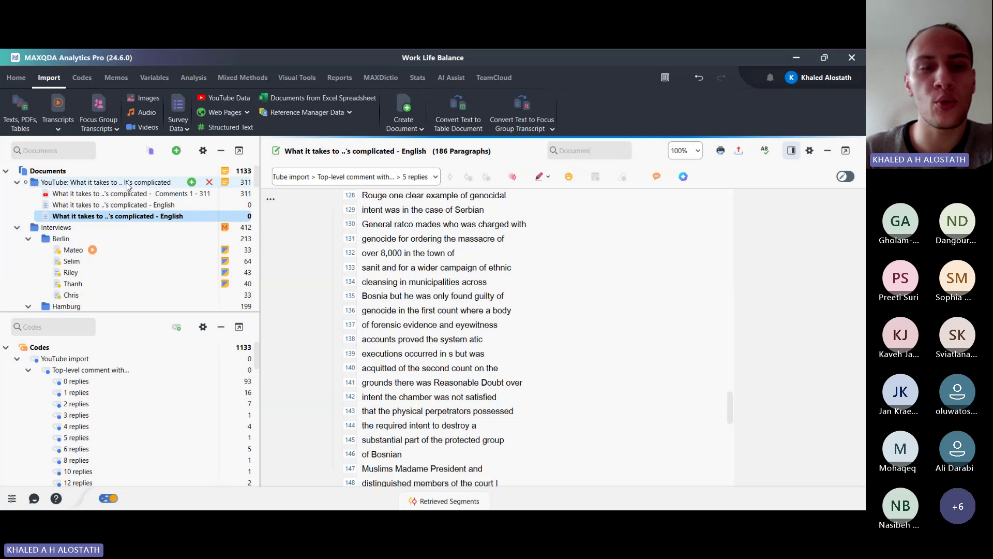
Open the memo attached to the YouTube document group and enlarge its window
{"action": "left_click", "coordinate": [17, 182]}
{"action": "left_click", "coordinate": [18, 182]}
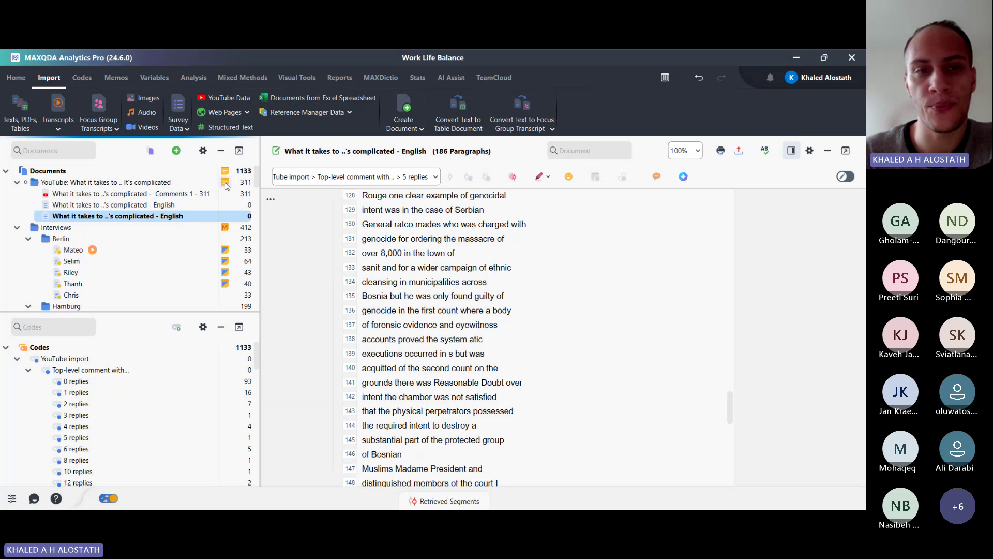
{"action": "mouse_move", "coordinate": [226, 186]}
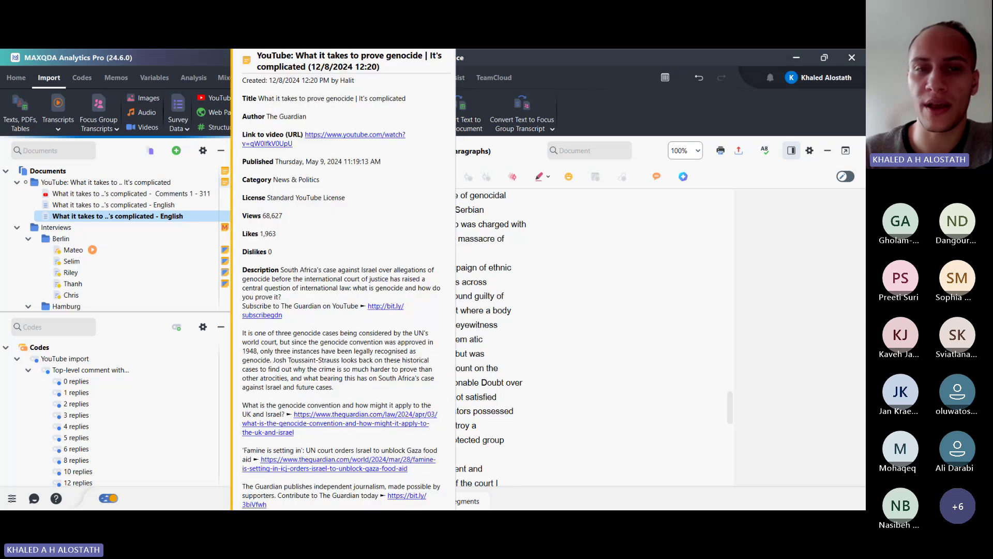
{"action": "left_click", "coordinate": [226, 184]}
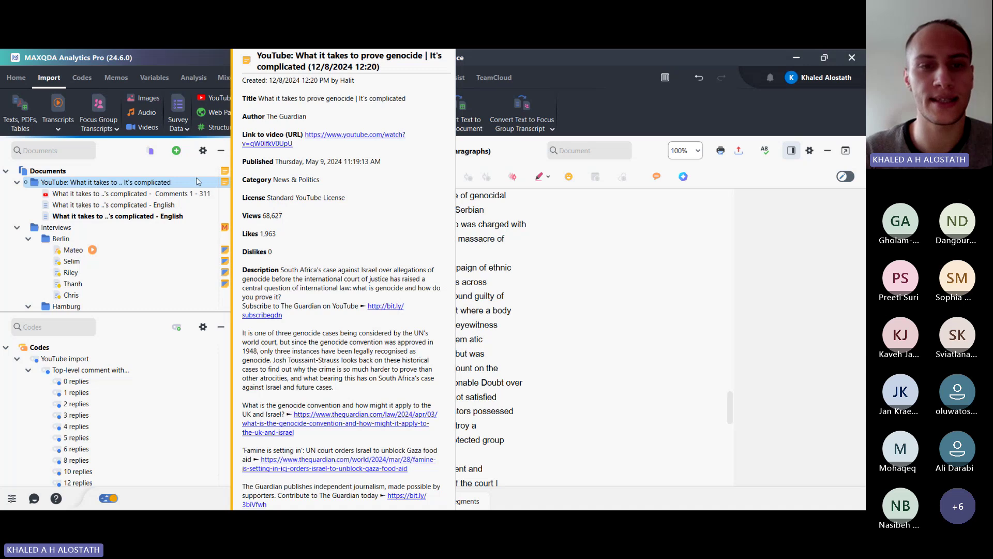
{"action": "double_click", "coordinate": [225, 183]}
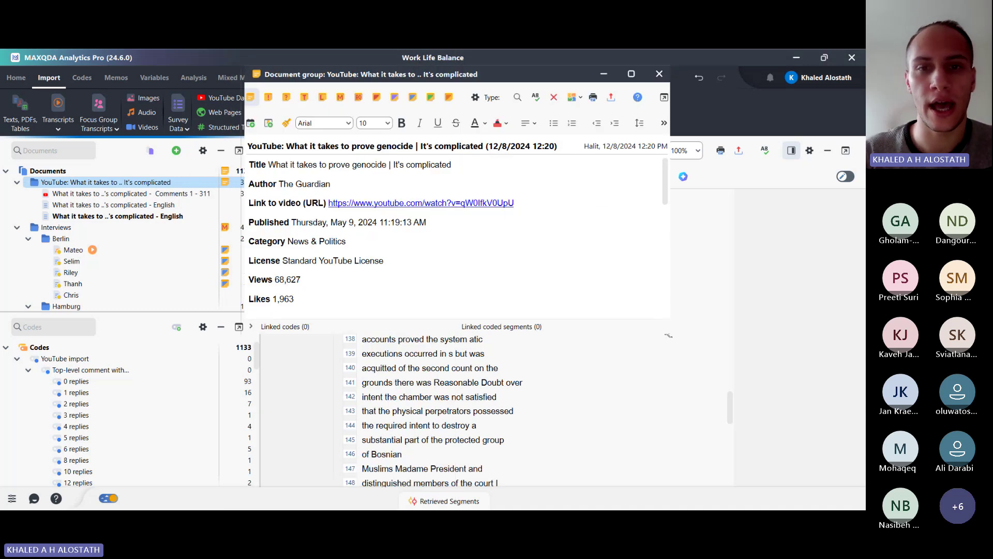
{"action": "left_click_drag", "start_coordinate": [668, 336], "coordinate": [712, 446]}
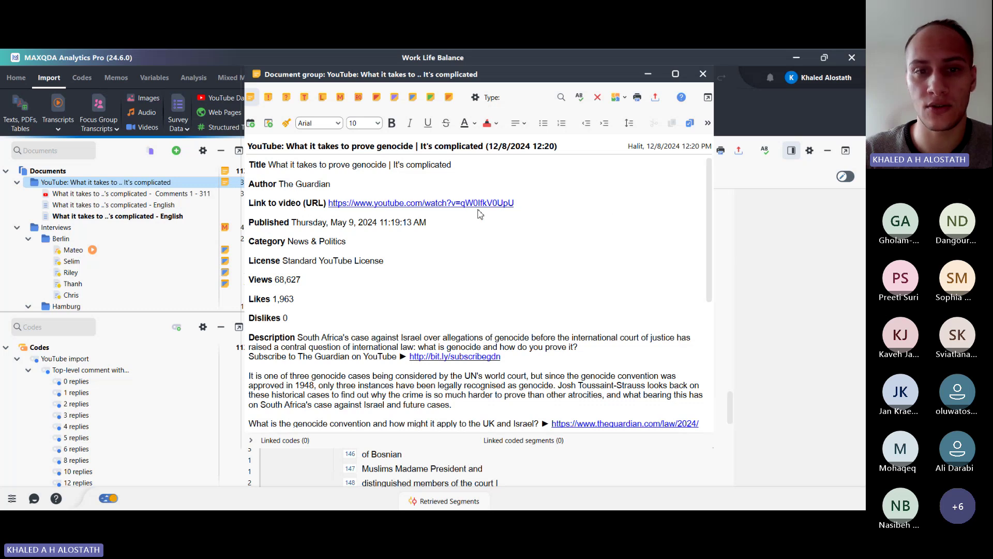
Review the video details, description and links in the YouTube document group memo, and close the memo
{"action": "scroll", "coordinate": [491, 235], "scroll_direction": "down", "scroll_amount": 1}
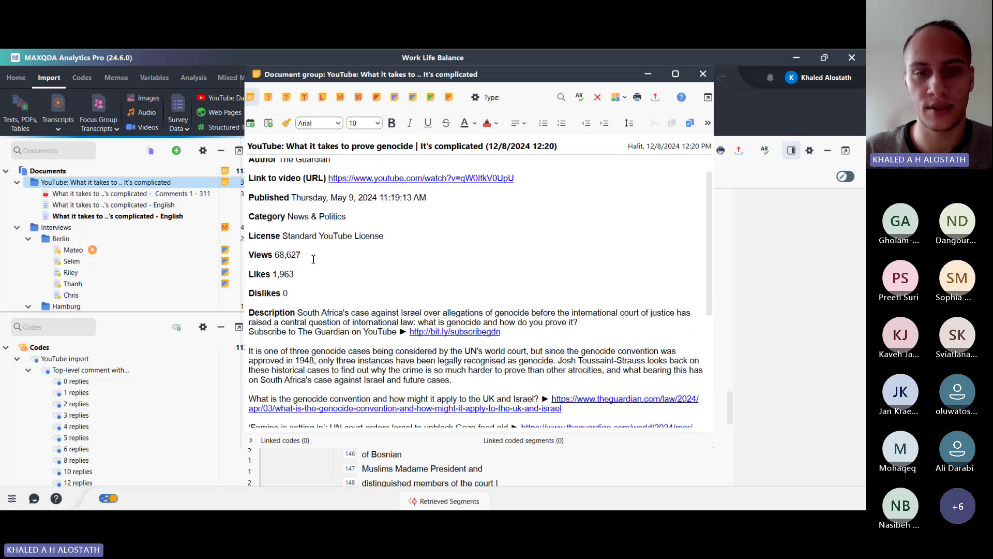
{"action": "scroll", "coordinate": [381, 274], "scroll_direction": "down", "scroll_amount": 2}
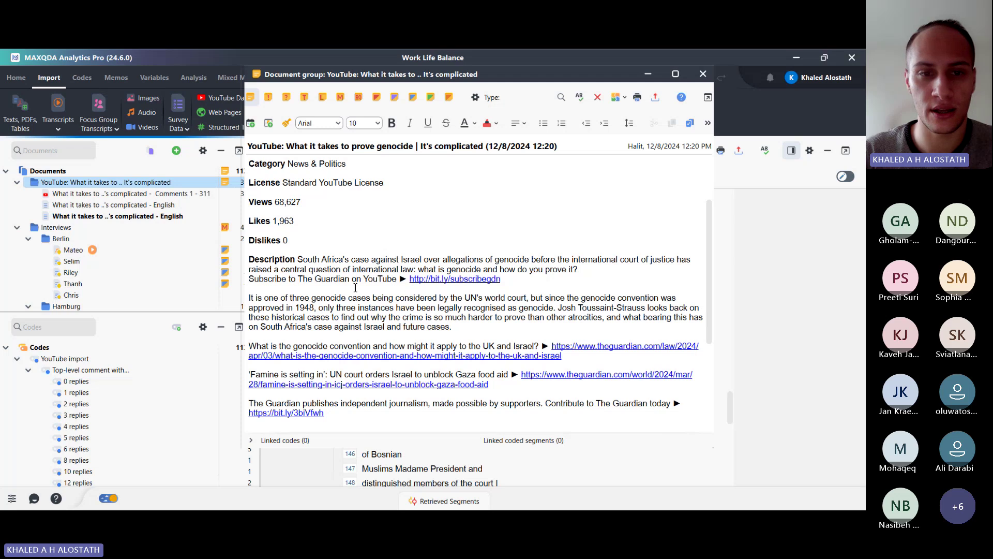
{"action": "scroll", "coordinate": [355, 288], "scroll_direction": "down", "scroll_amount": 1}
{"action": "scroll", "coordinate": [355, 287], "scroll_direction": "down", "scroll_amount": 5}
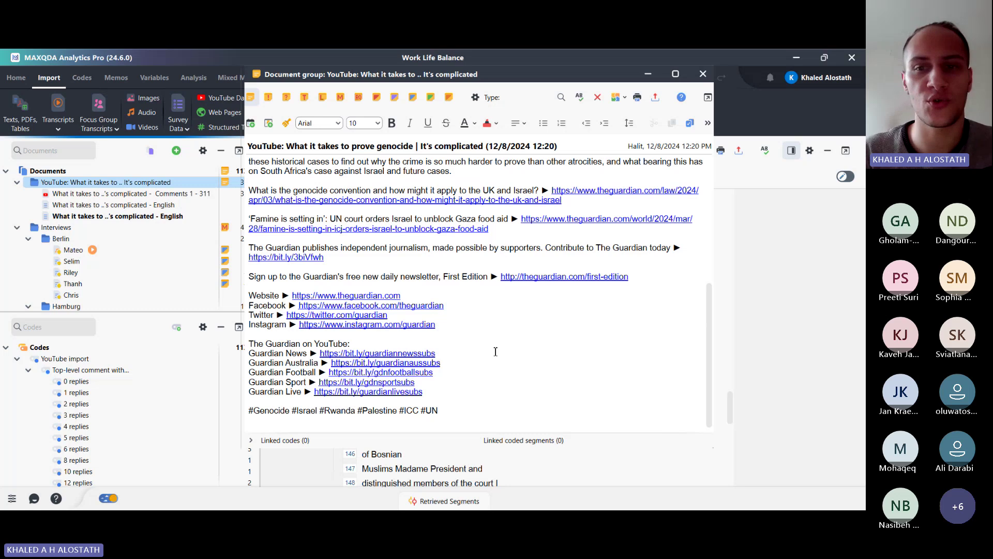
{"action": "left_click", "coordinate": [445, 255]}
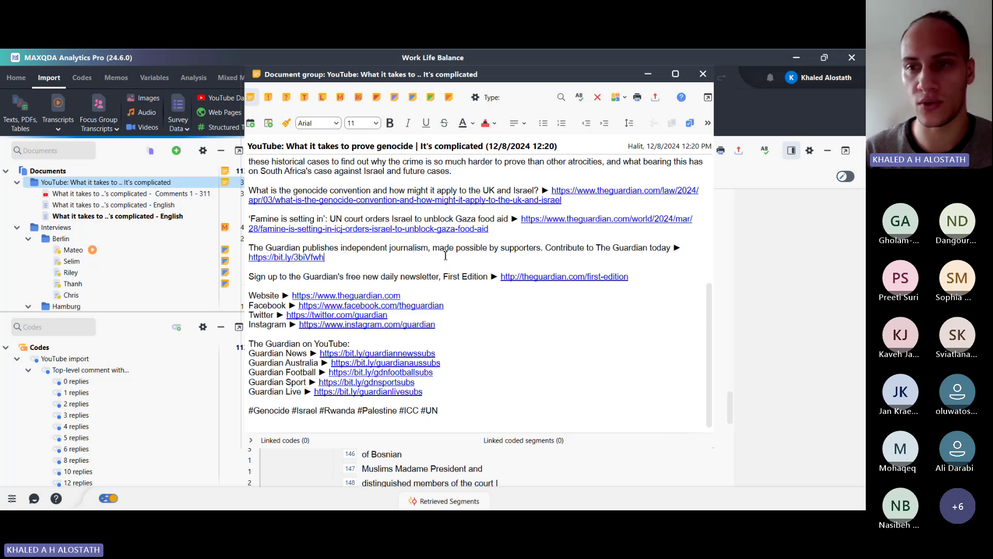
{"action": "scroll", "coordinate": [482, 238], "scroll_direction": "up", "scroll_amount": 8}
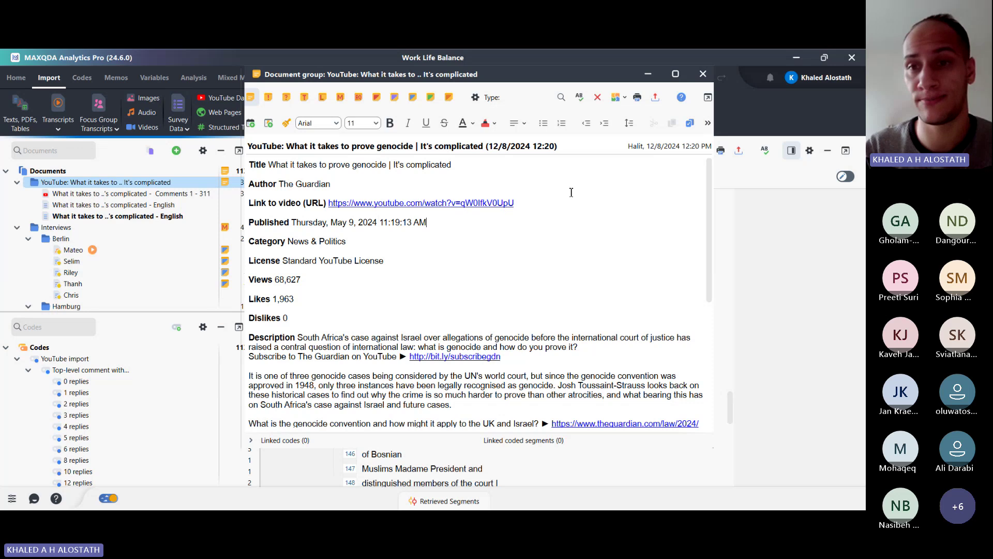
{"action": "left_click", "coordinate": [703, 75]}
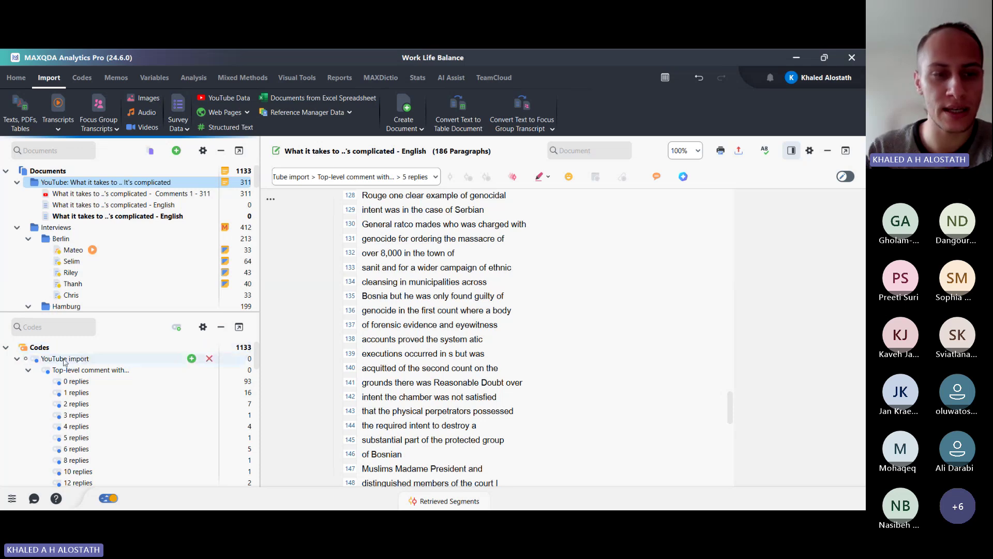
Examine the YouTube import code tree with its reply-count subcodes and the Reply to comment code
{"action": "left_click", "coordinate": [16, 360]}
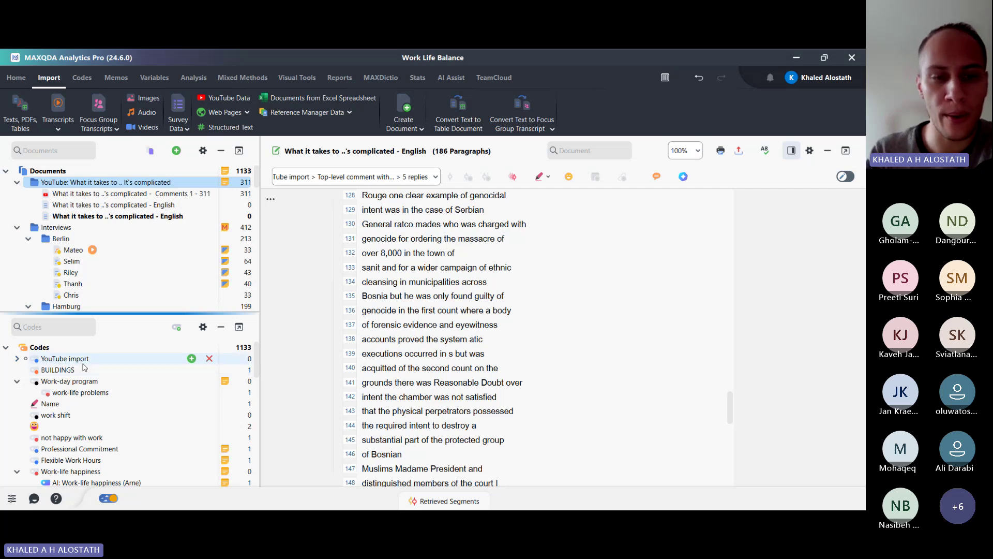
{"action": "left_click", "coordinate": [18, 359]}
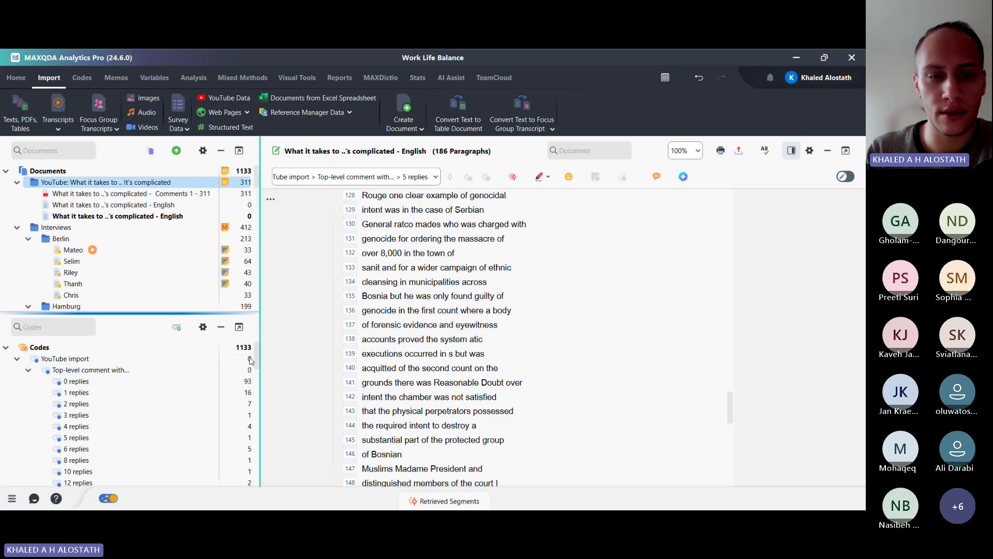
{"action": "left_click_drag", "start_coordinate": [256, 355], "coordinate": [258, 382]}
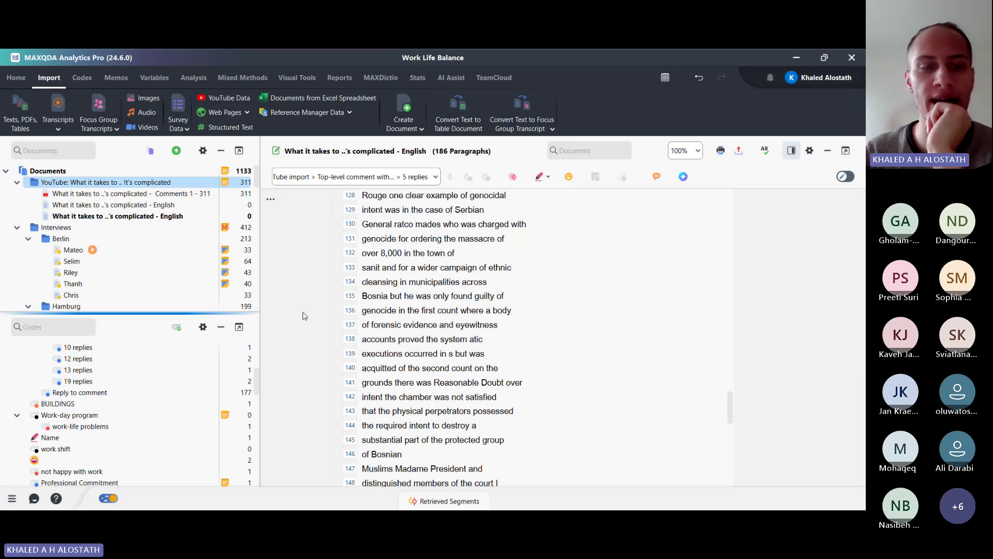
{"action": "scroll", "coordinate": [257, 380], "scroll_direction": "up", "scroll_amount": 1}
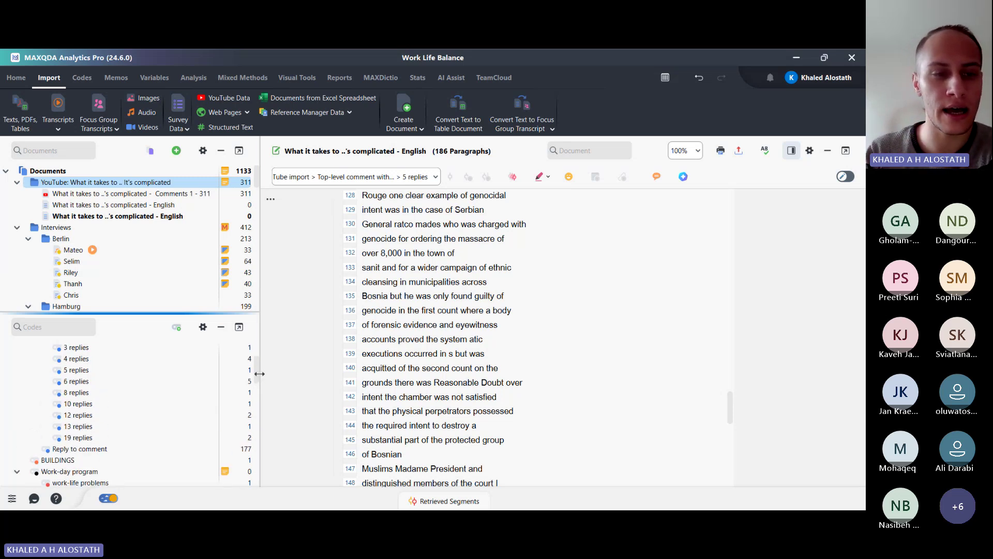
{"action": "scroll", "coordinate": [255, 367], "scroll_direction": "up", "scroll_amount": 1}
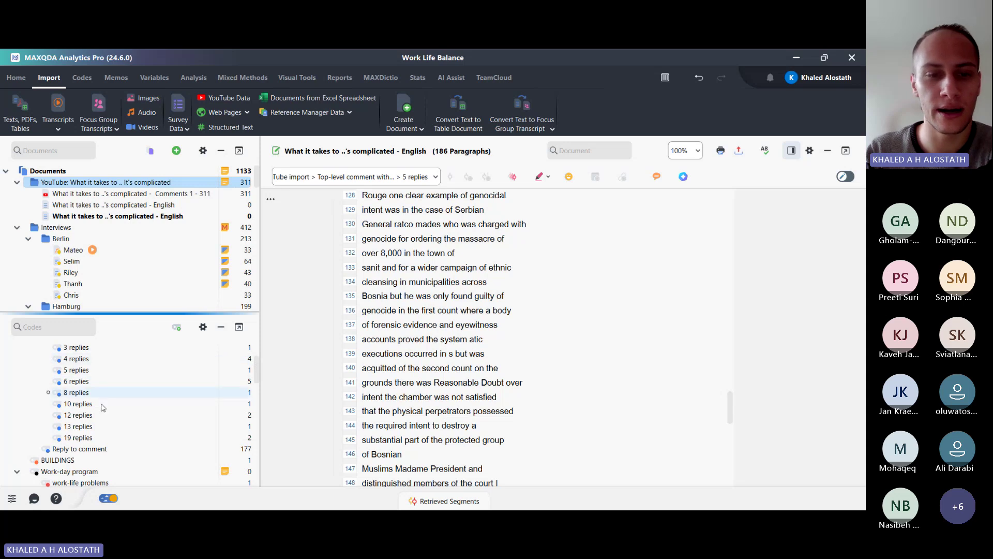
{"action": "scroll", "coordinate": [258, 364], "scroll_direction": "up", "scroll_amount": 2}
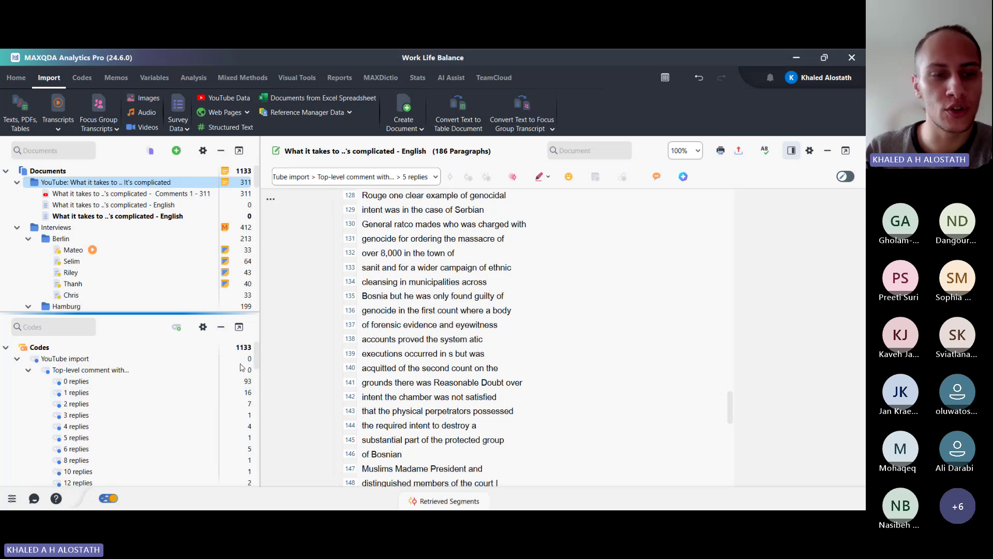
Generate AI Assist subcode suggestions in English with example bullet lists for the 1 replies code, and enlarge the resulting memo's text area
{"action": "left_click", "coordinate": [83, 393]}
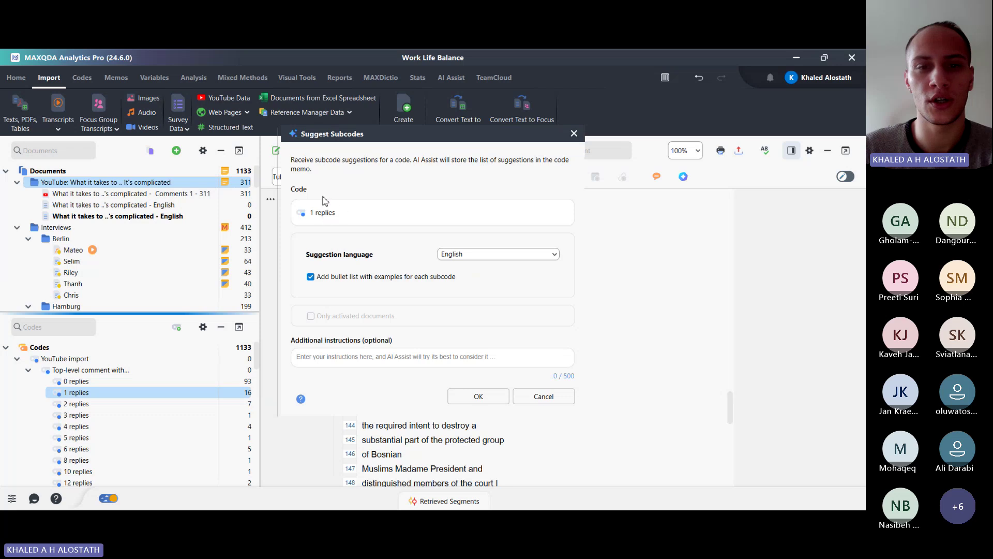
{"action": "left_click", "coordinate": [505, 259]}
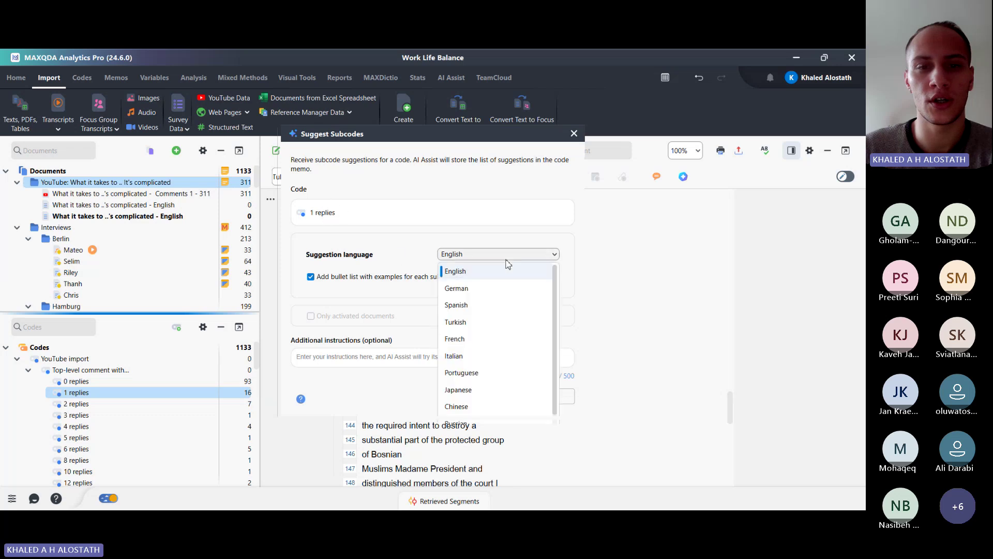
{"action": "left_click", "coordinate": [356, 306]}
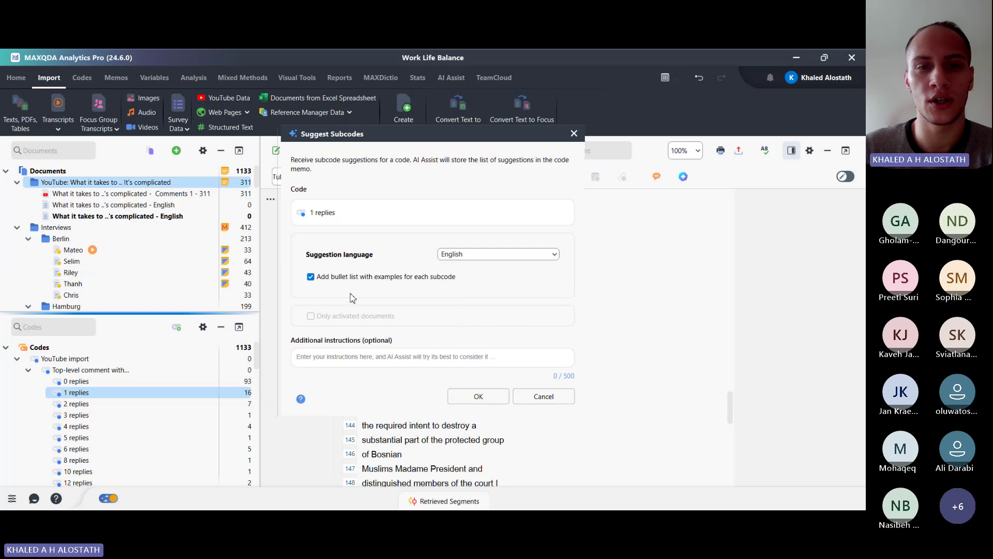
{"action": "left_click", "coordinate": [312, 277]}
{"action": "left_click", "coordinate": [319, 281]}
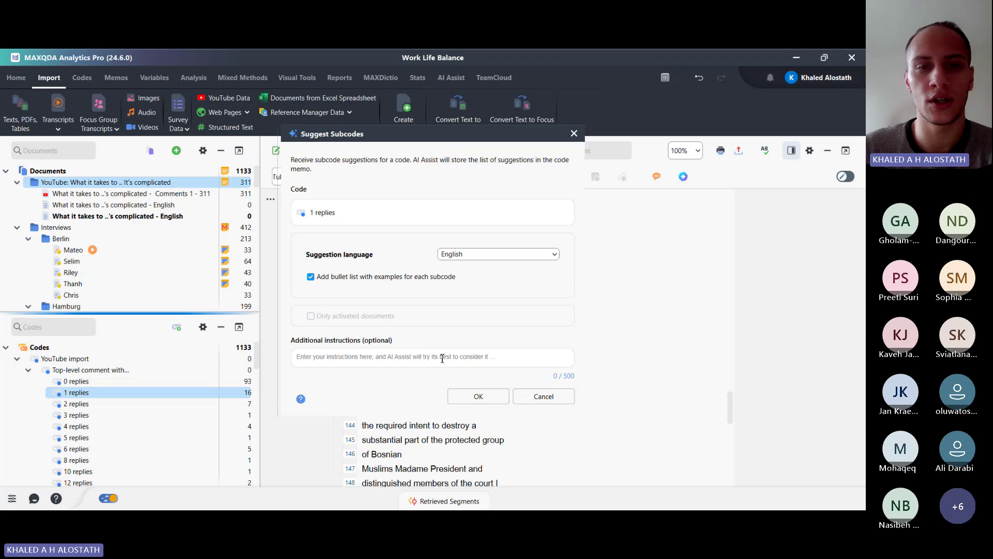
{"action": "left_click", "coordinate": [478, 396]}
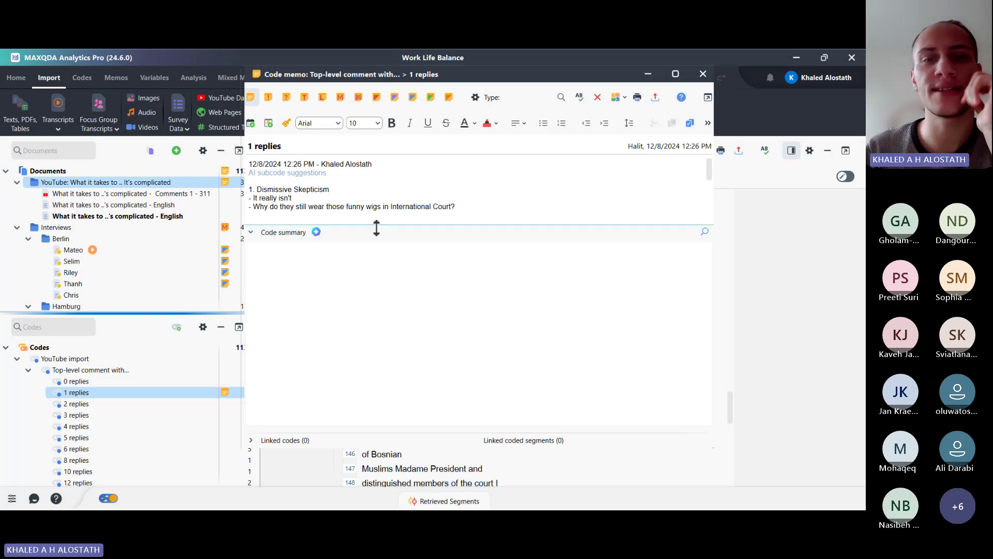
{"action": "left_click_drag", "start_coordinate": [377, 228], "coordinate": [368, 346]}
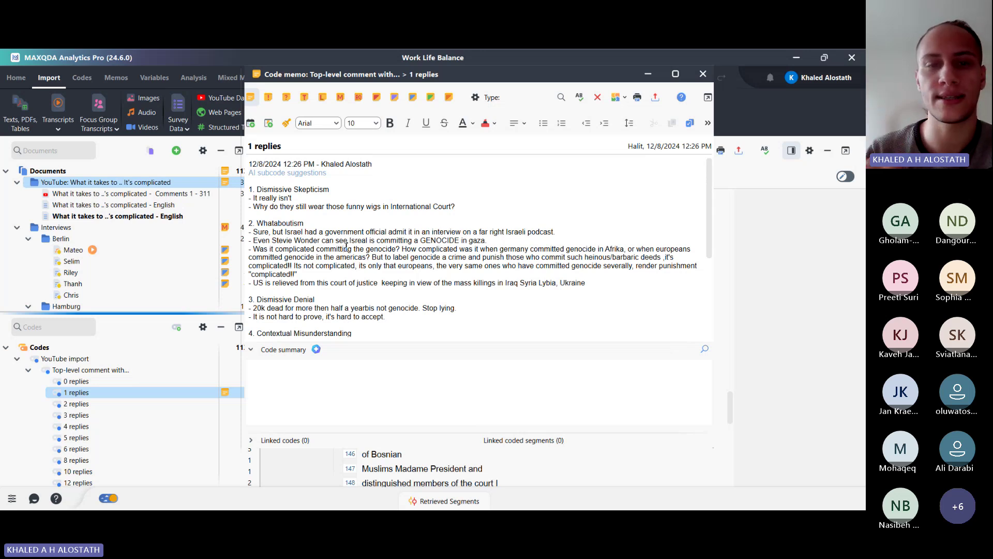
Read through the AI subcode suggestions and their example comments in the 1 replies code memo, and close the memo
{"action": "double_click", "coordinate": [297, 186]}
{"action": "left_click_drag", "start_coordinate": [276, 189], "coordinate": [331, 190]}
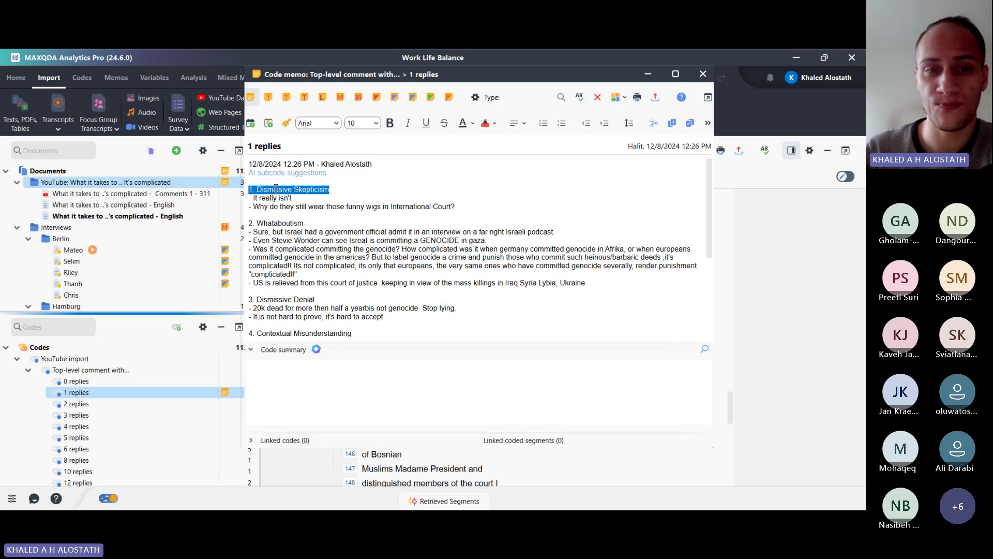
{"action": "left_click", "coordinate": [355, 220]}
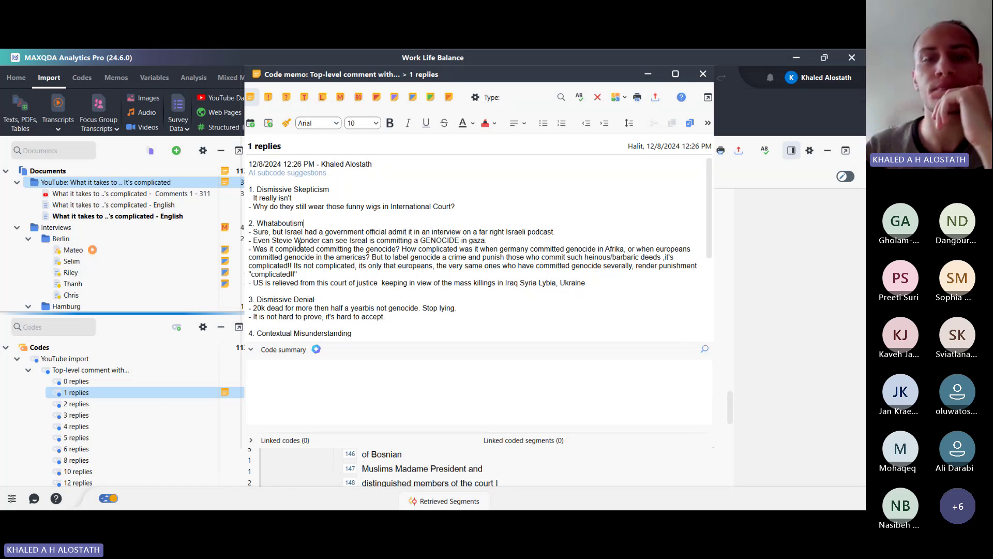
{"action": "scroll", "coordinate": [385, 245], "scroll_direction": "down", "scroll_amount": 1}
{"action": "scroll", "coordinate": [386, 244], "scroll_direction": "down", "scroll_amount": 4}
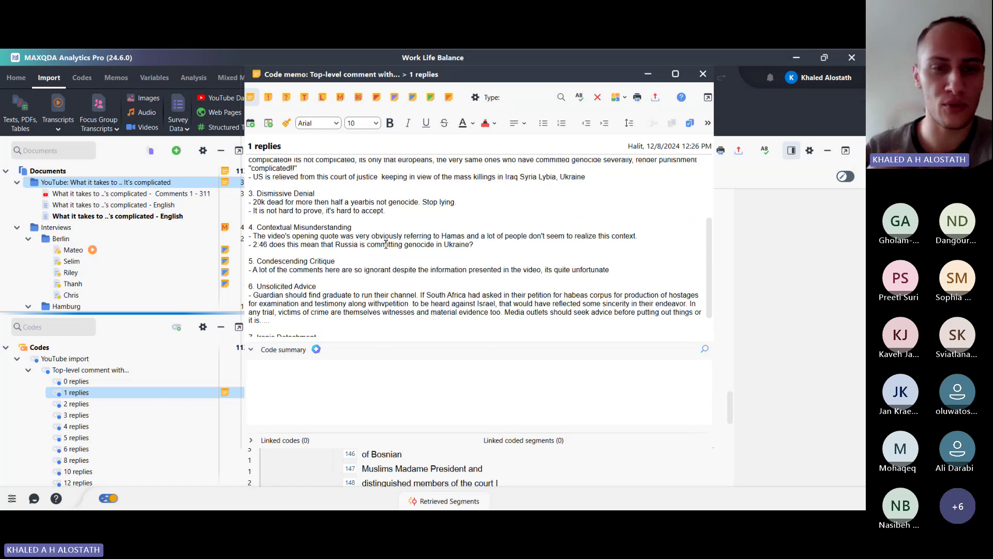
{"action": "left_click", "coordinate": [381, 232]}
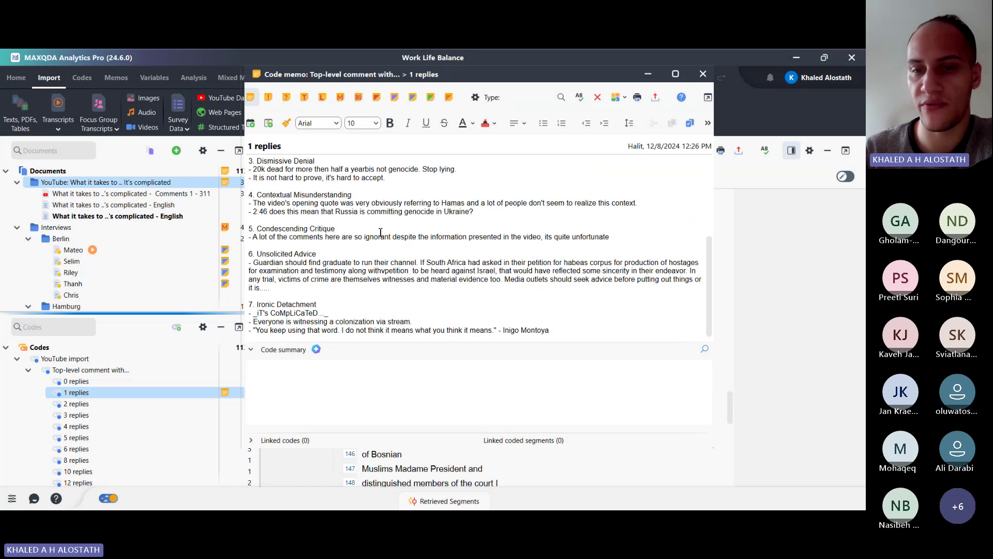
{"action": "scroll", "coordinate": [381, 232], "scroll_direction": "up", "scroll_amount": 3}
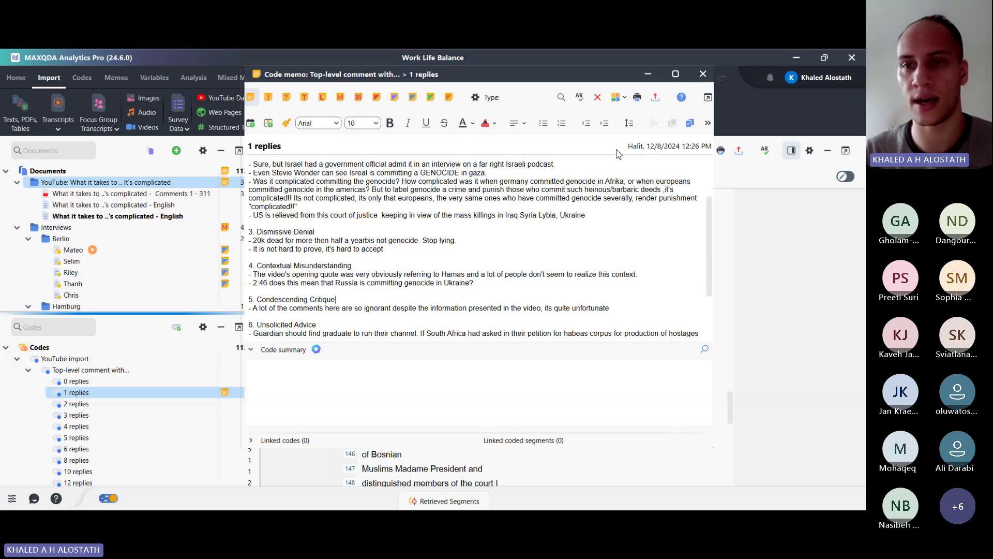
{"action": "left_click", "coordinate": [704, 75]}
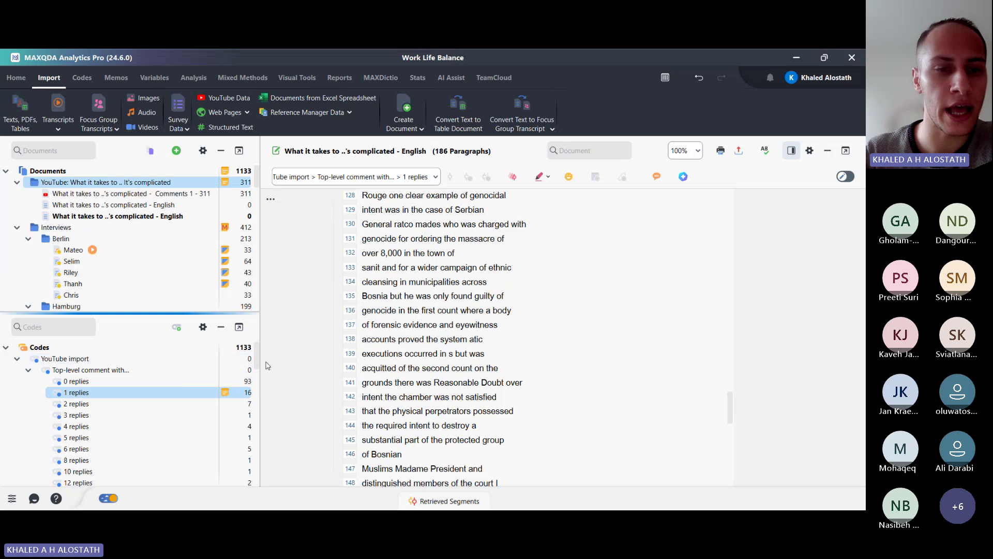
{"action": "scroll", "coordinate": [257, 378], "scroll_direction": "down", "scroll_amount": 2}
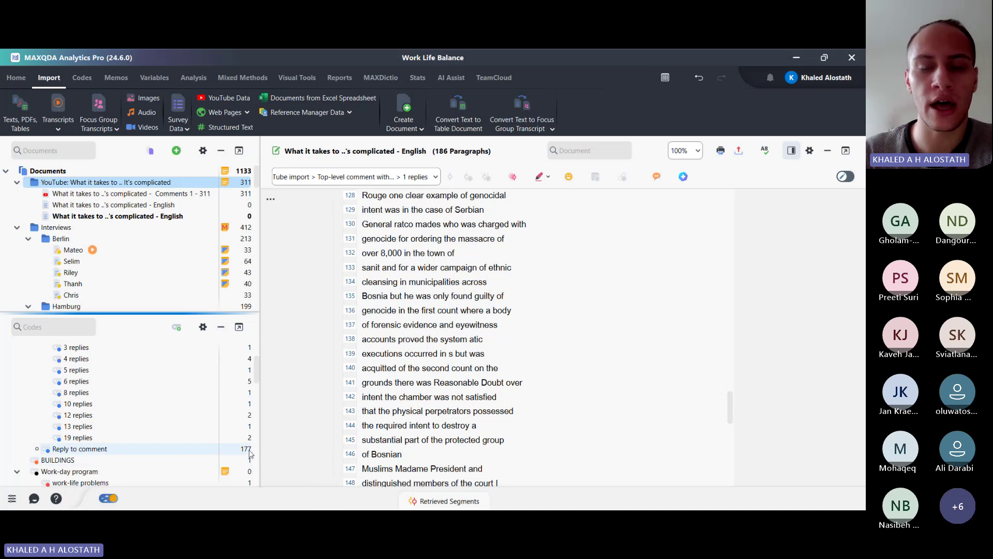
{"action": "left_click", "coordinate": [140, 450]}
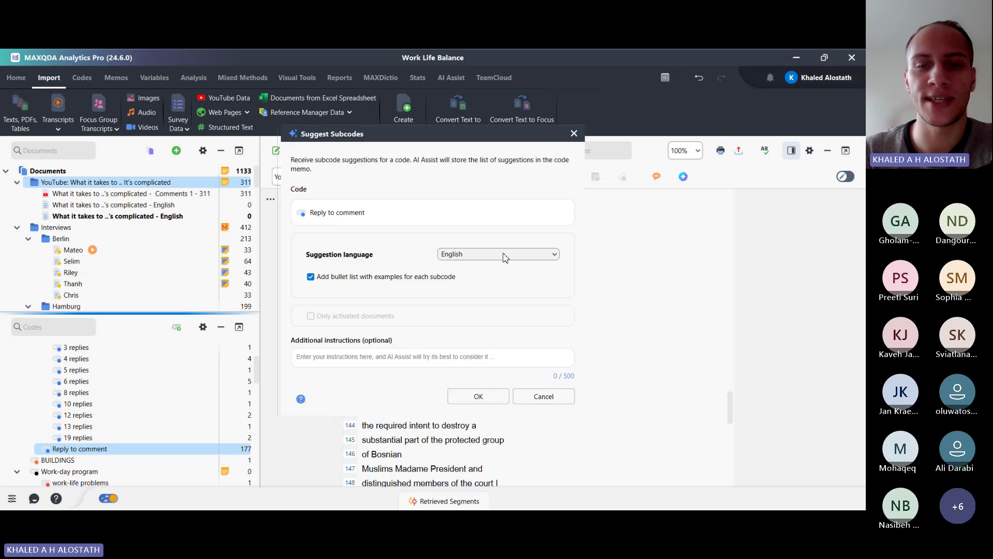
{"action": "left_click", "coordinate": [499, 254]}
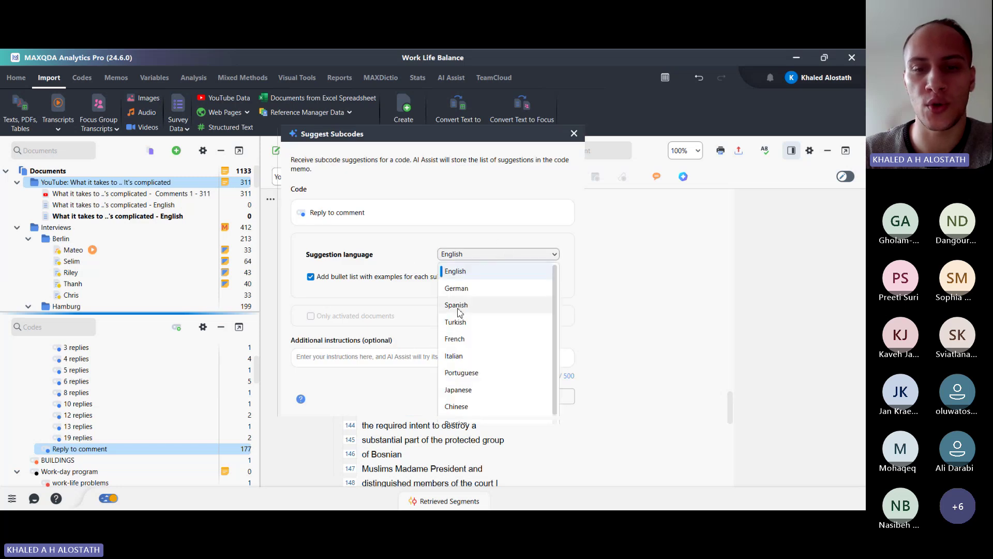
{"action": "left_click", "coordinate": [474, 262]}
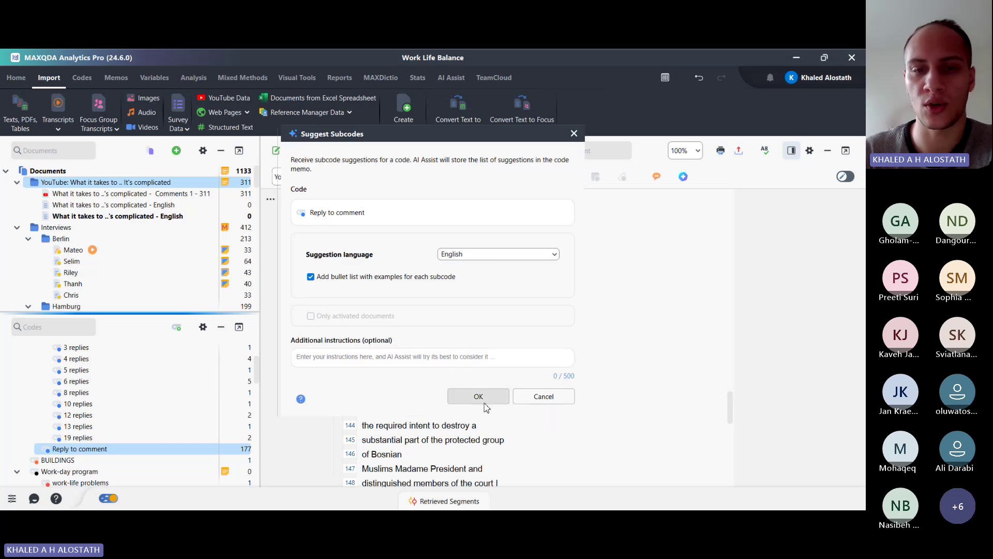
{"action": "left_click", "coordinate": [543, 396]}
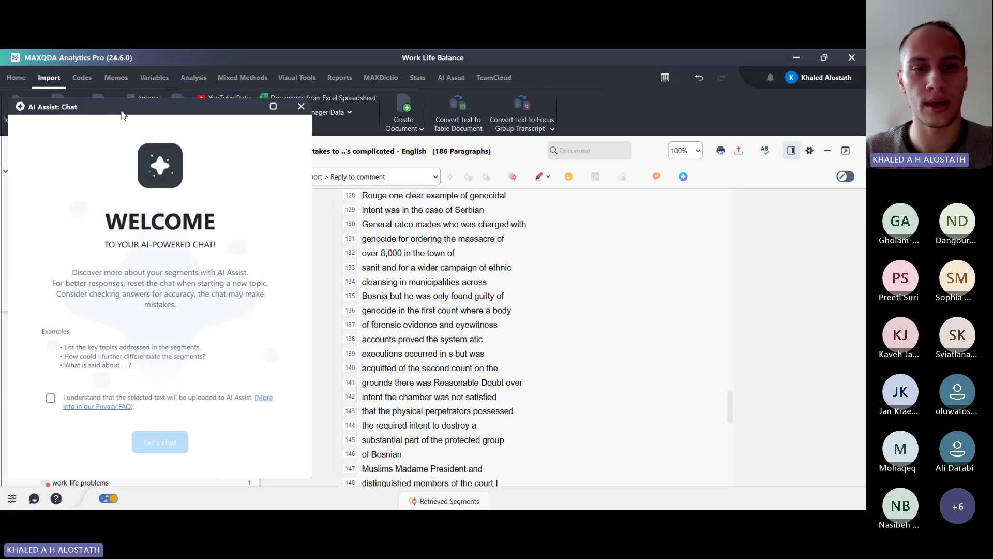
Start an AI Assist chat on the Reply to comment segments, accepting the text upload notice, and ask "tell me the top 3 comments"
{"action": "left_click_drag", "start_coordinate": [122, 114], "coordinate": [304, 112]}
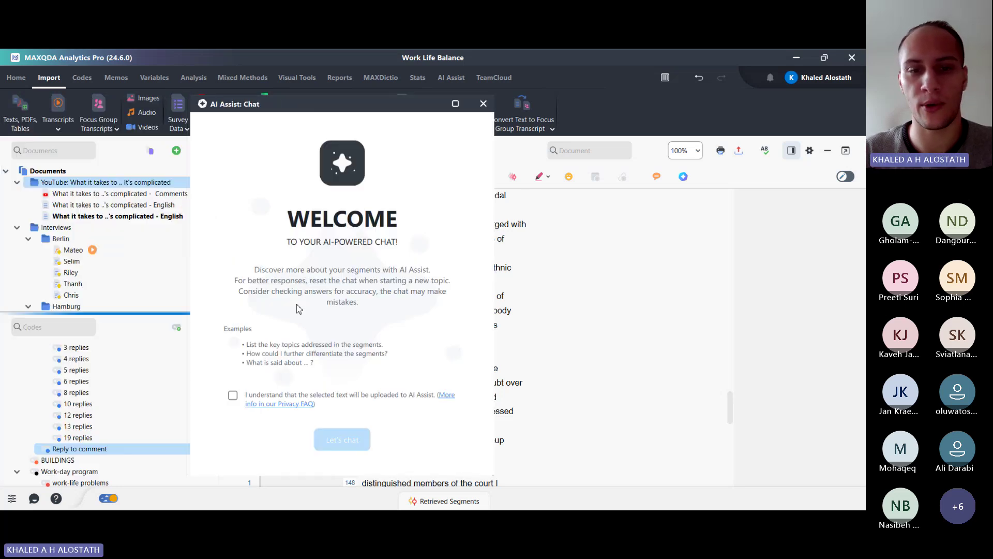
{"action": "left_click", "coordinate": [232, 396]}
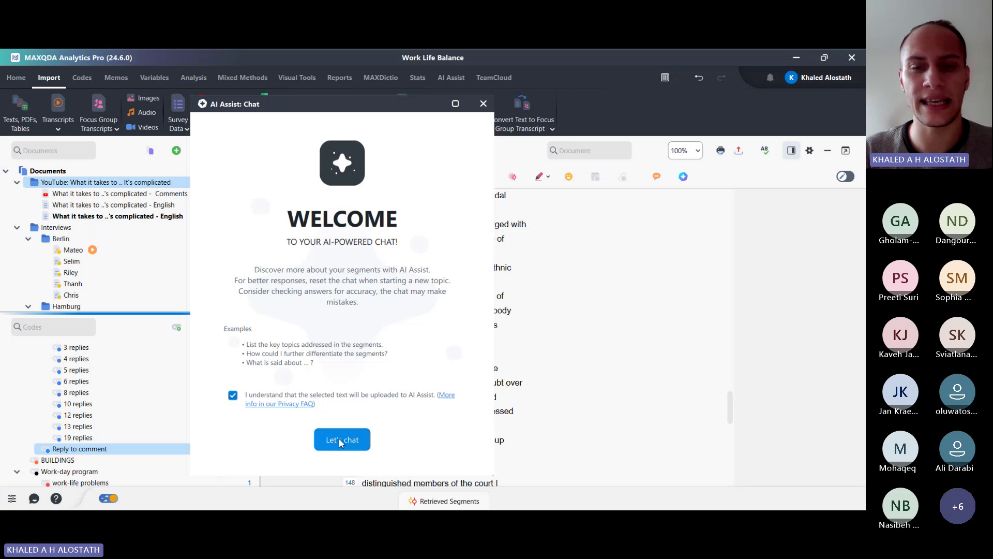
{"action": "left_click", "coordinate": [339, 439]}
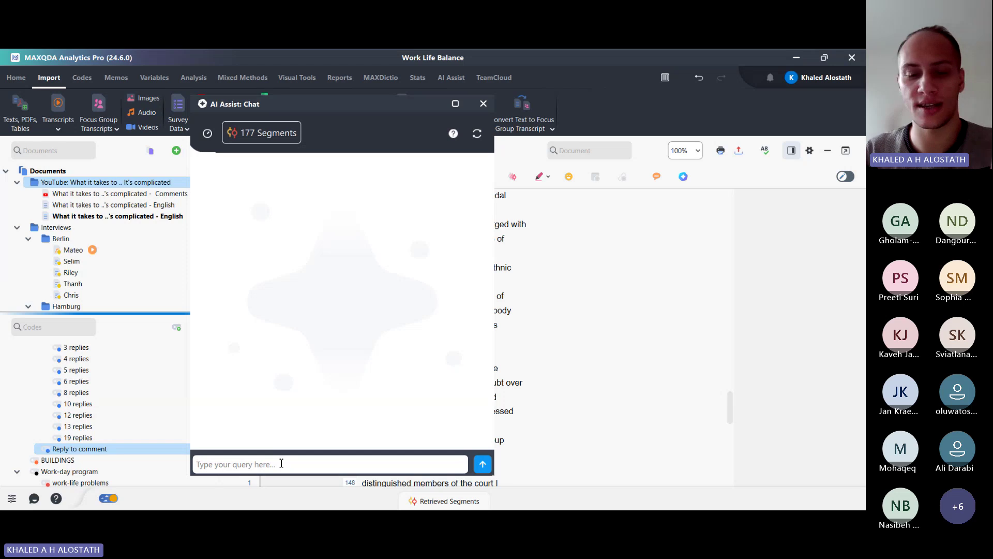
{"action": "type", "text": "tell me th"}
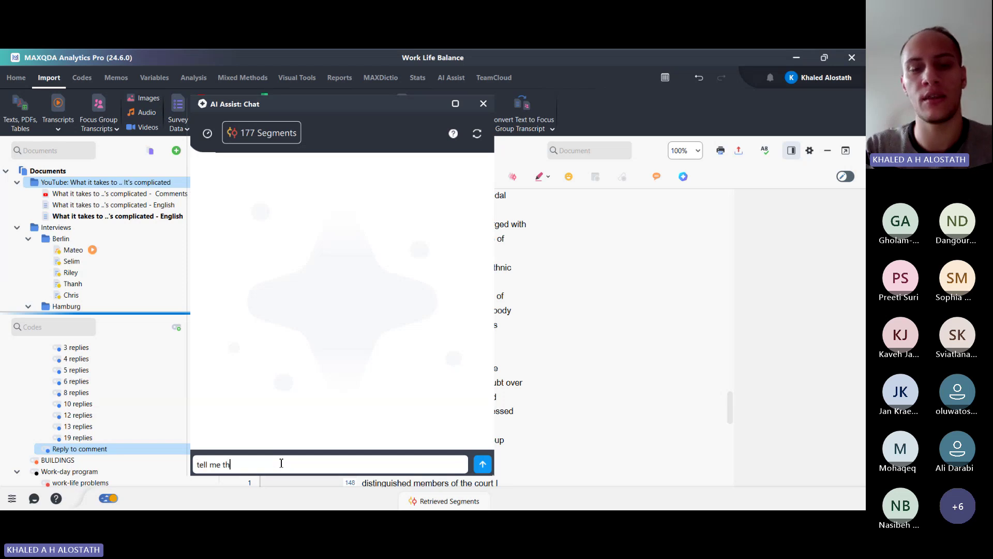
{"action": "type", "text": "e top 3 comments"}
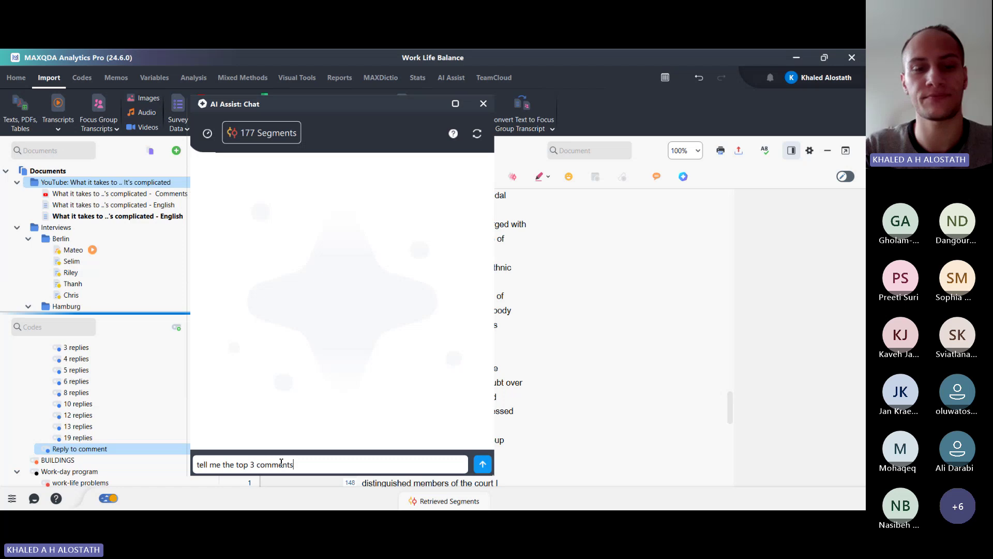
{"action": "key", "text": "Return"}
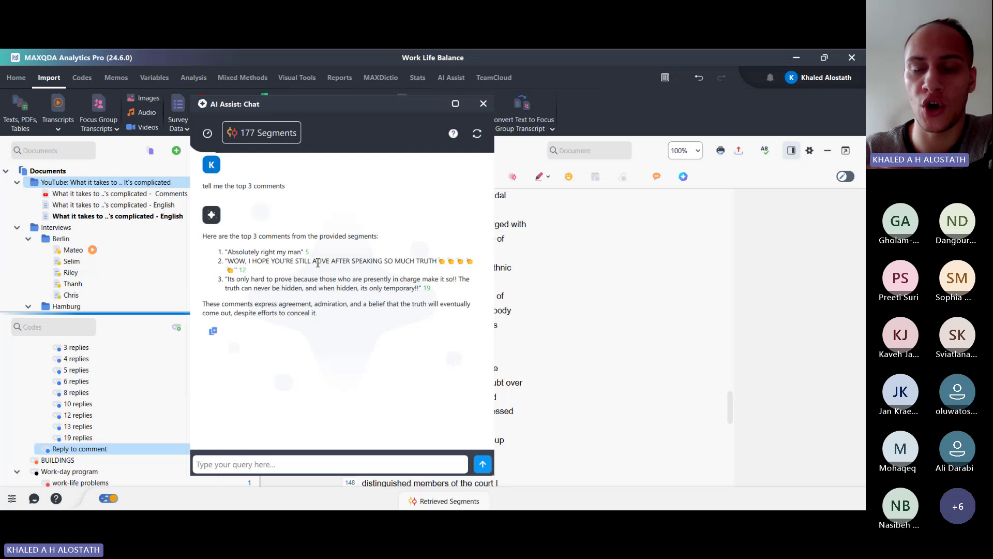
Trace the three comments cited in the chat answer to their source rows in the comments table, and close the chat
{"action": "mouse_move", "coordinate": [310, 253]}
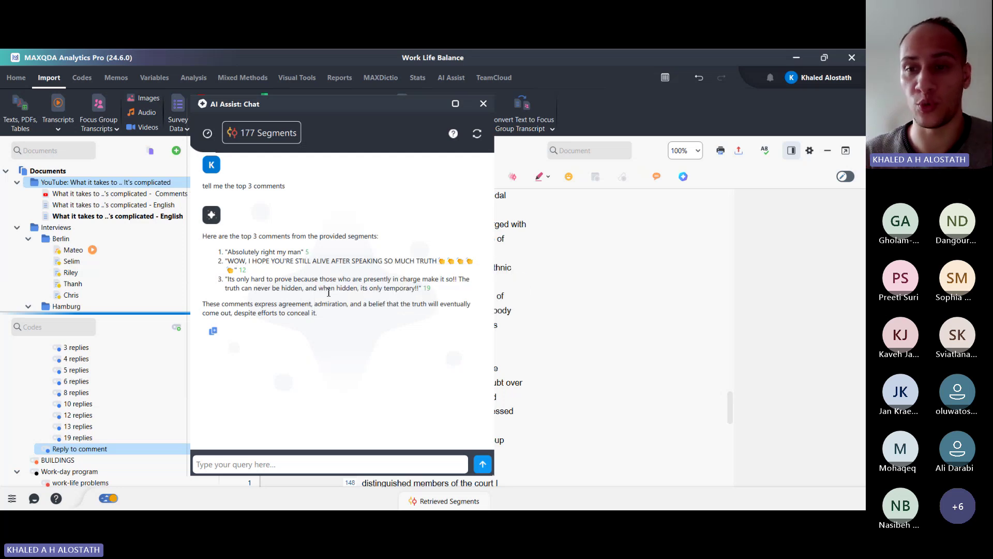
{"action": "left_click", "coordinate": [309, 256]}
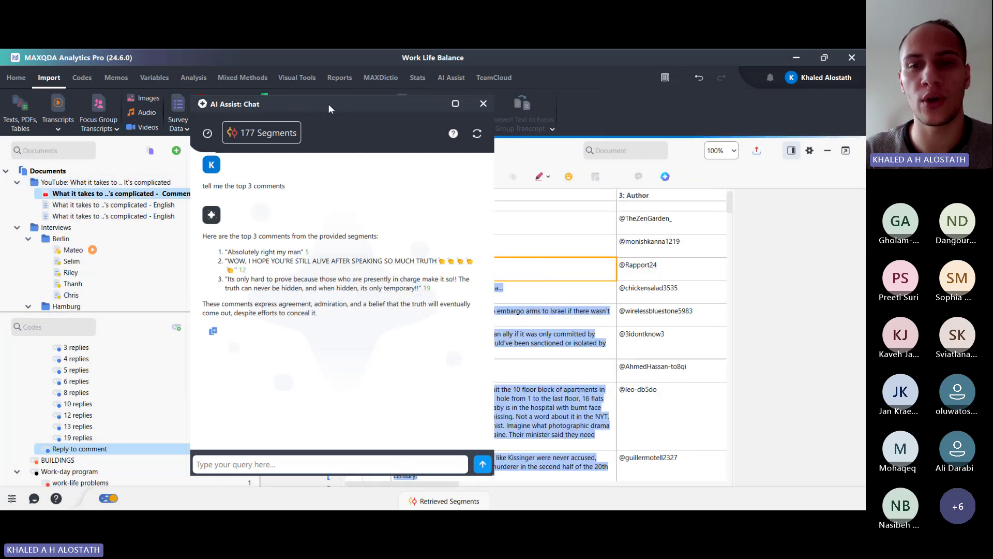
{"action": "left_click_drag", "start_coordinate": [329, 105], "coordinate": [145, 110]}
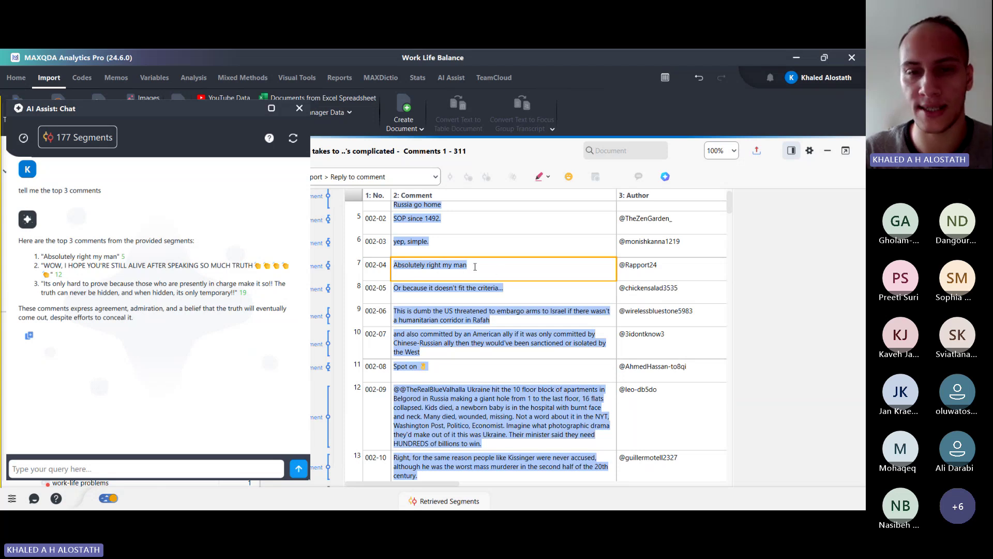
{"action": "mouse_move", "coordinate": [59, 277]}
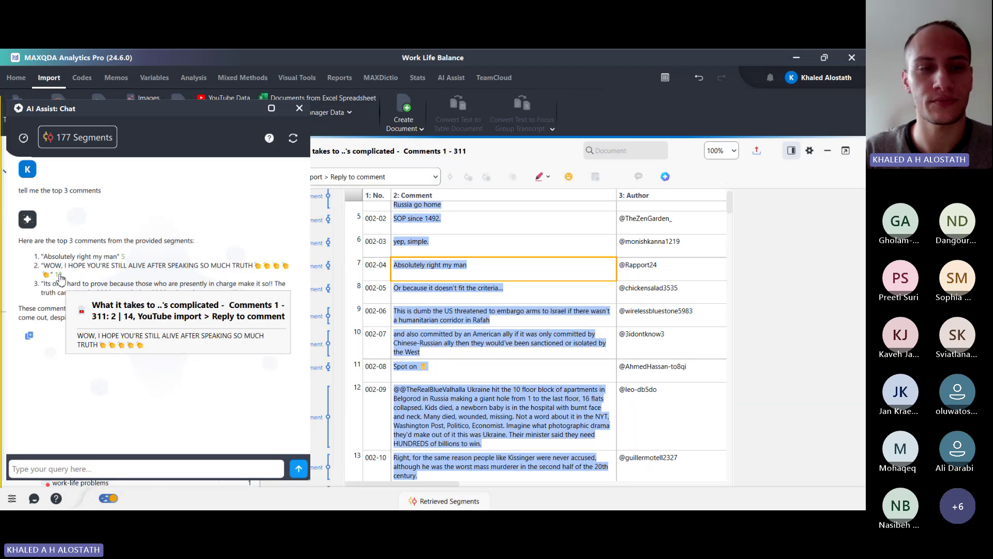
{"action": "left_click", "coordinate": [59, 276]}
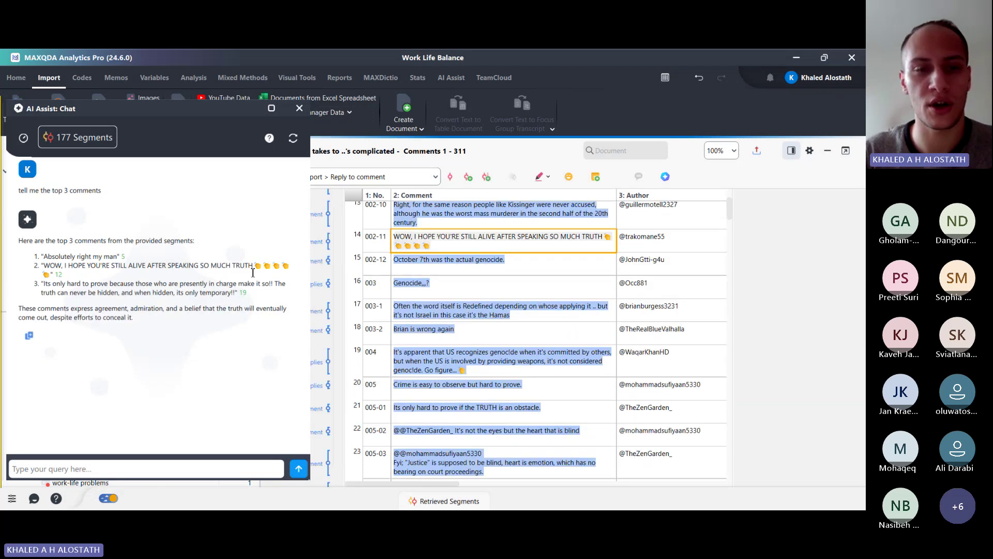
{"action": "left_click", "coordinate": [242, 295]}
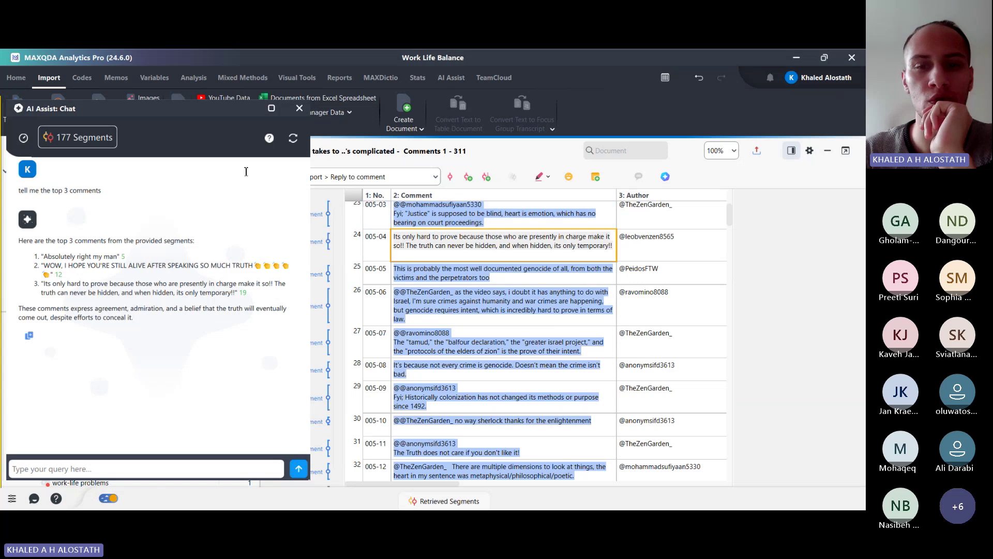
{"action": "left_click", "coordinate": [299, 109]}
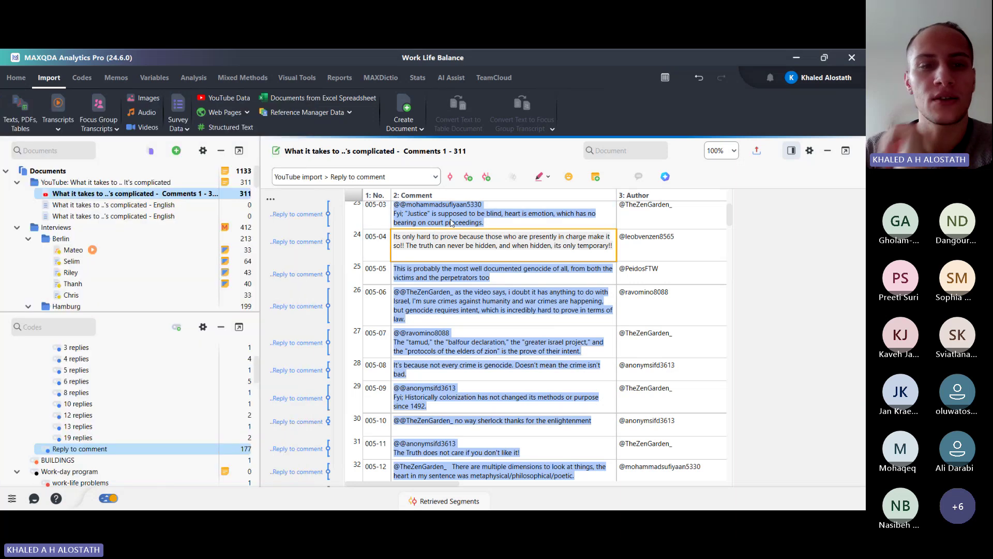
Review the opening rows of the imported YouTube comments table, from comment 001 onward
{"action": "scroll", "coordinate": [568, 330], "scroll_direction": "up", "scroll_amount": 5}
{"action": "scroll", "coordinate": [568, 330], "scroll_direction": "up", "scroll_amount": 3}
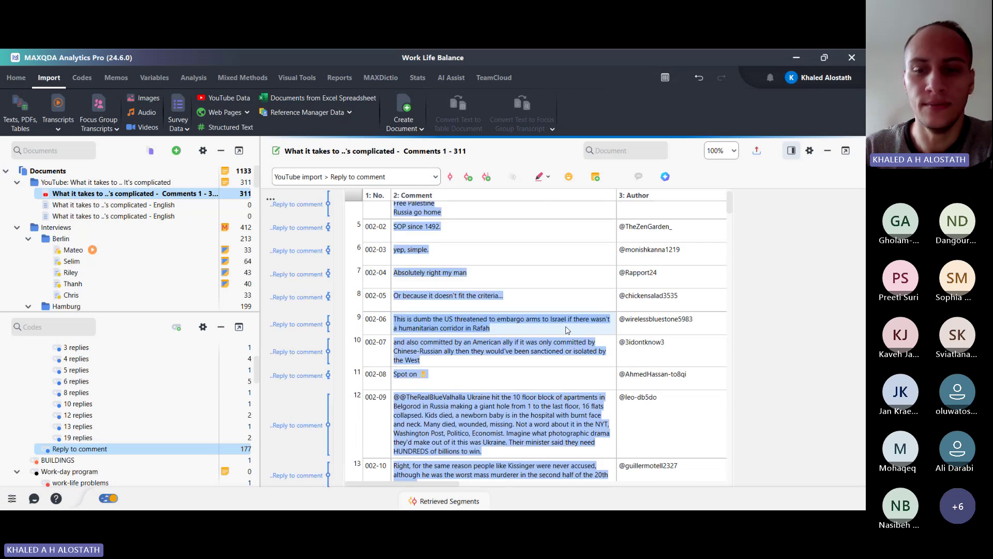
{"action": "scroll", "coordinate": [568, 330], "scroll_direction": "up", "scroll_amount": 2}
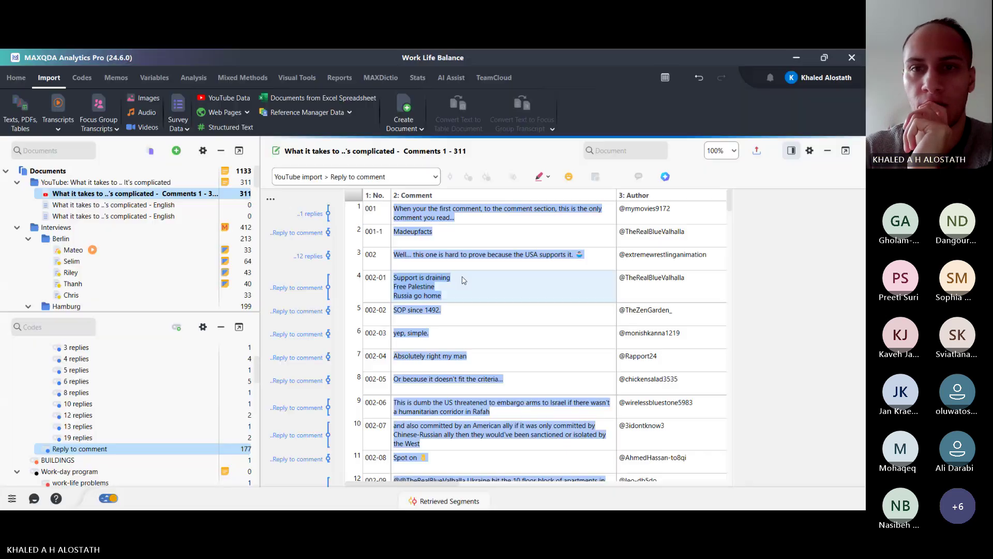
{"action": "left_click", "coordinate": [463, 280]}
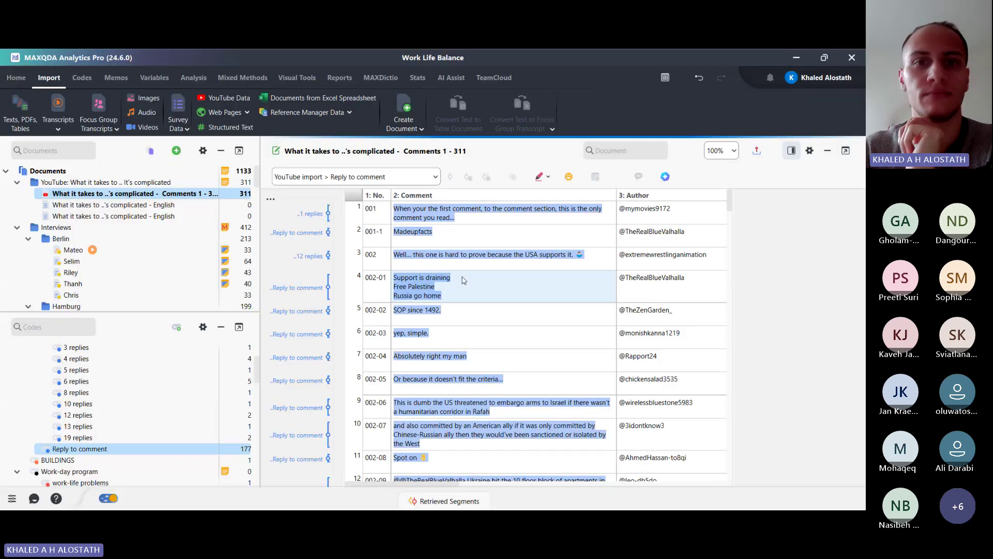